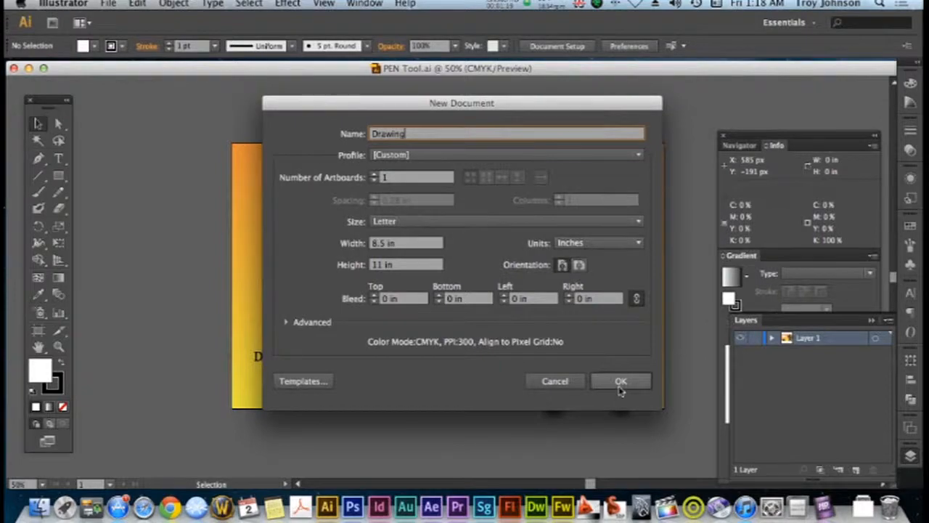
Create a Letter-size portrait document named Drawing, 8.5 × 11 in, with one artboard
{"action": "left_click", "coordinate": [616, 381]}
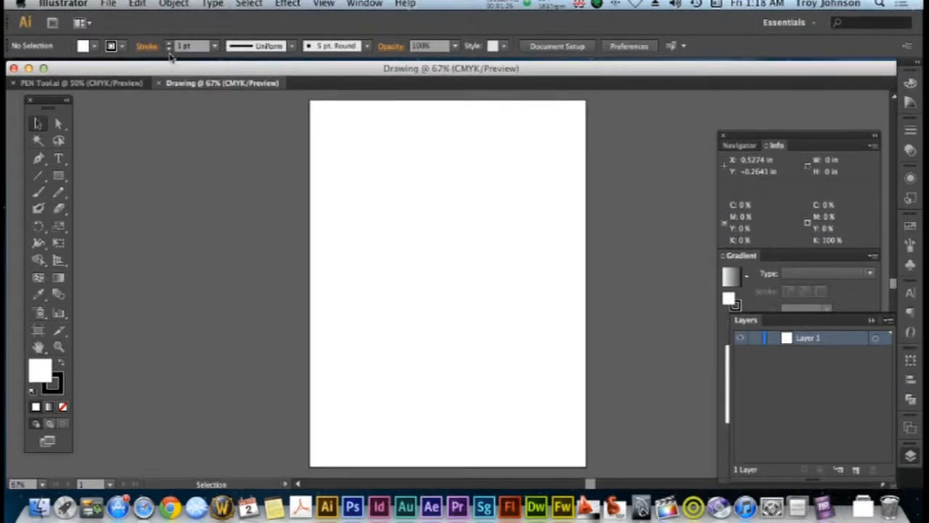
Place the sketch image photo.JPG from the desktop into the Drawing document, moving the document window aside and back
{"action": "left_click", "coordinate": [108, 4]}
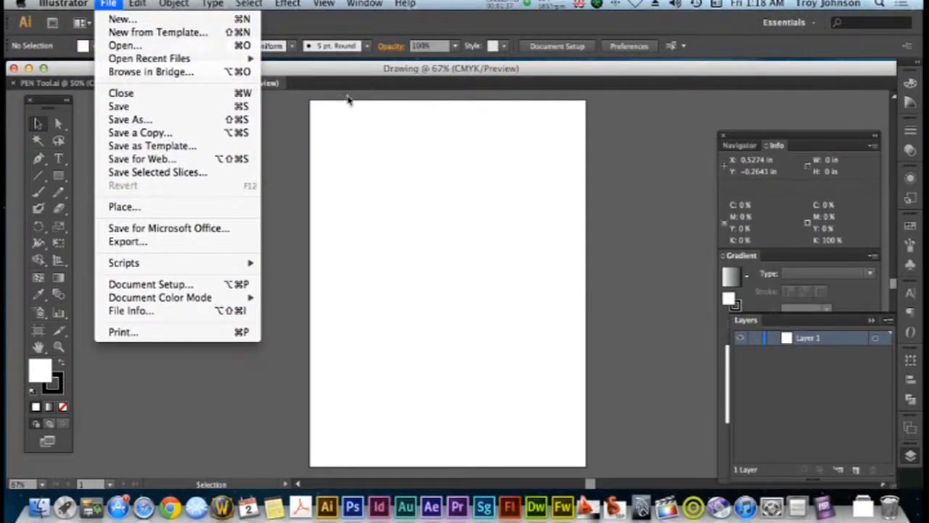
{"action": "left_click_drag", "start_coordinate": [389, 80], "coordinate": [39, 193]}
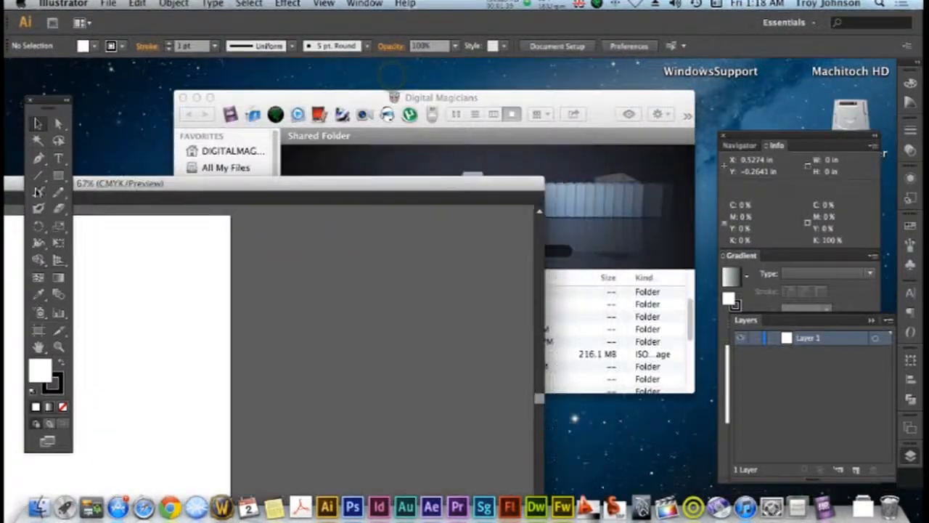
{"action": "left_click", "coordinate": [724, 109]}
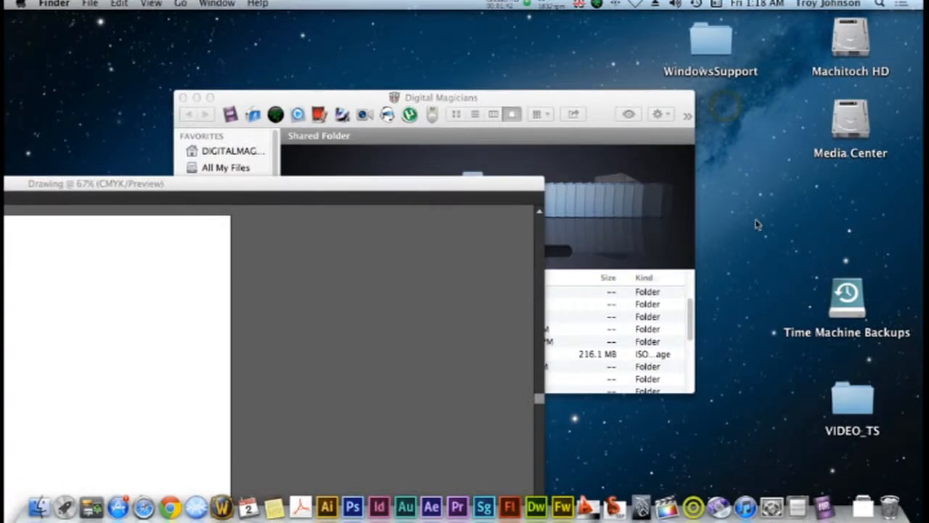
{"action": "left_click", "coordinate": [449, 194]}
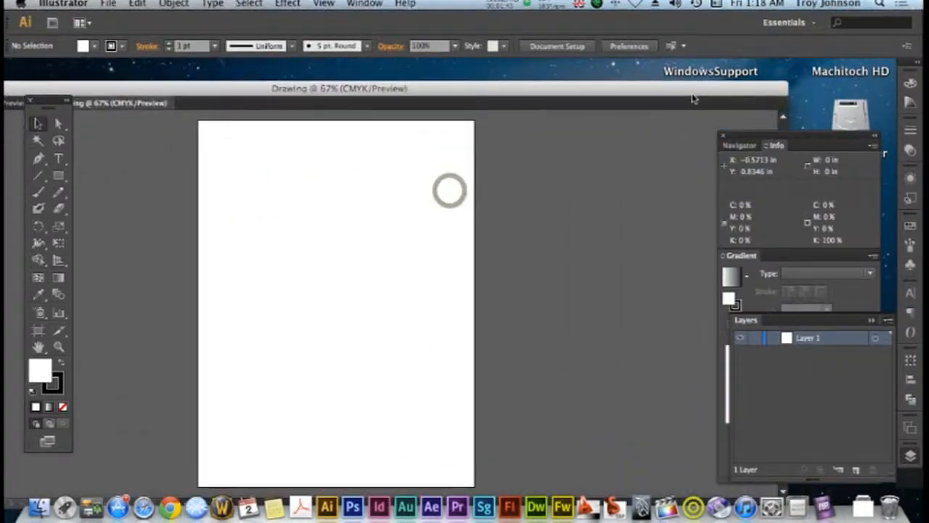
{"action": "mouse_move", "coordinate": [835, 312]}
{"action": "left_mouse_down"}
{"action": "mouse_move", "coordinate": [307, 305]}
{"action": "mouse_move", "coordinate": [322, 297]}
{"action": "left_mouse_up"}
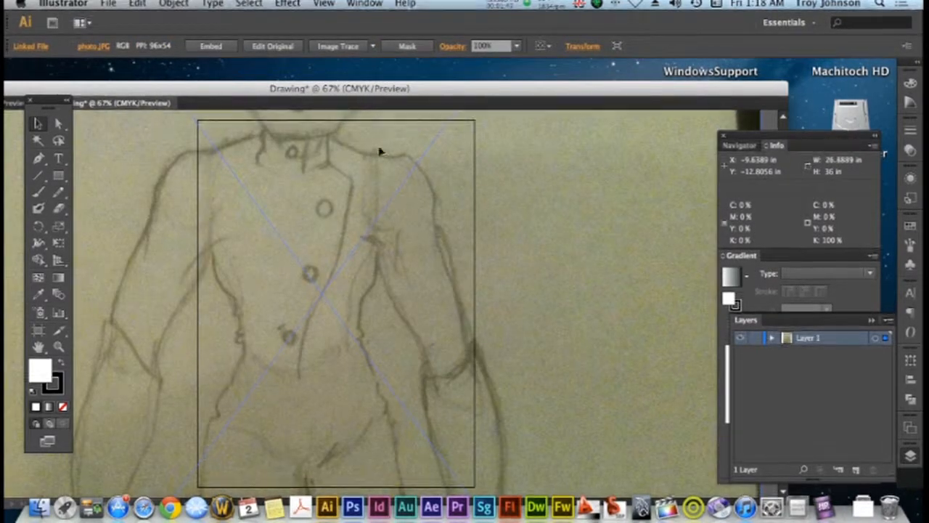
{"action": "left_click_drag", "start_coordinate": [367, 101], "coordinate": [482, 81]}
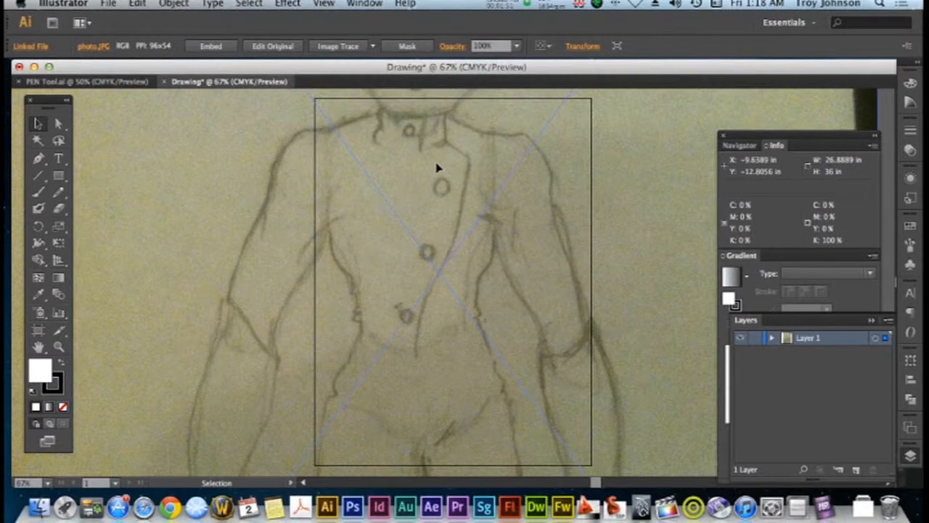
Scale the placed sketch photo down to about 8.35 × 11.18 in so it fits the artboard, and deselect it
{"action": "key", "text": "super+minus"}
{"action": "key", "text": "super+minus"}
{"action": "key", "text": "super+minus"}
{"action": "key", "text": "super+minus"}
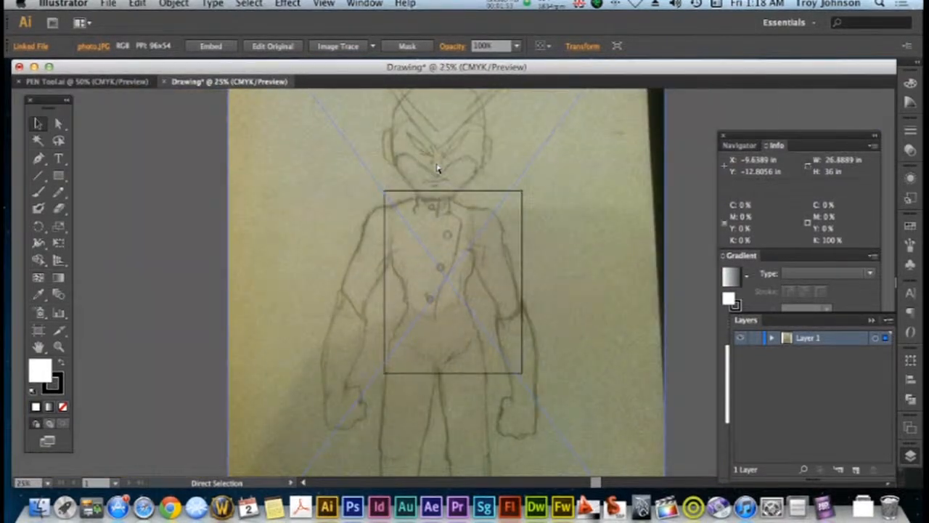
{"action": "left_click", "coordinate": [467, 211]}
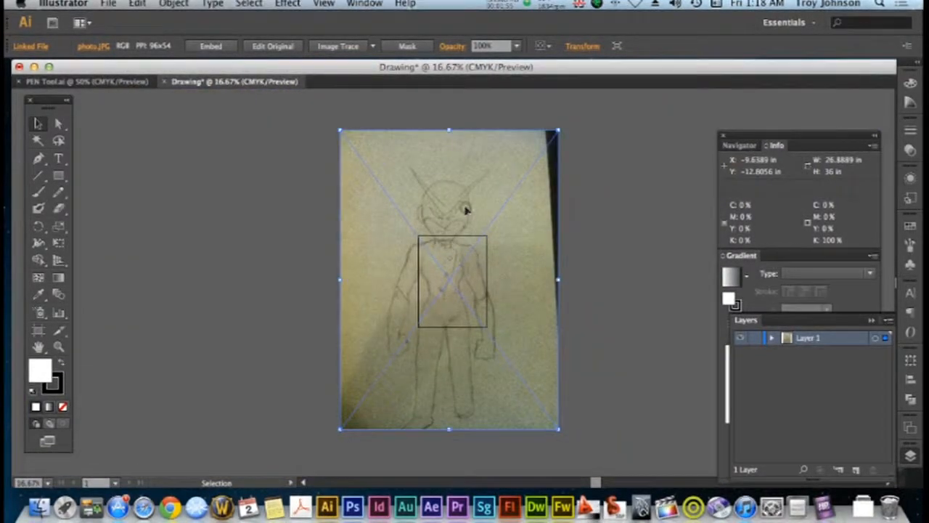
{"action": "mouse_move", "coordinate": [558, 132]}
{"action": "left_mouse_down"}
{"action": "mouse_move", "coordinate": [560, 149]}
{"action": "mouse_move", "coordinate": [421, 249]}
{"action": "mouse_move", "coordinate": [408, 337]}
{"action": "mouse_move", "coordinate": [463, 261]}
{"action": "mouse_move", "coordinate": [458, 252]}
{"action": "left_mouse_up"}
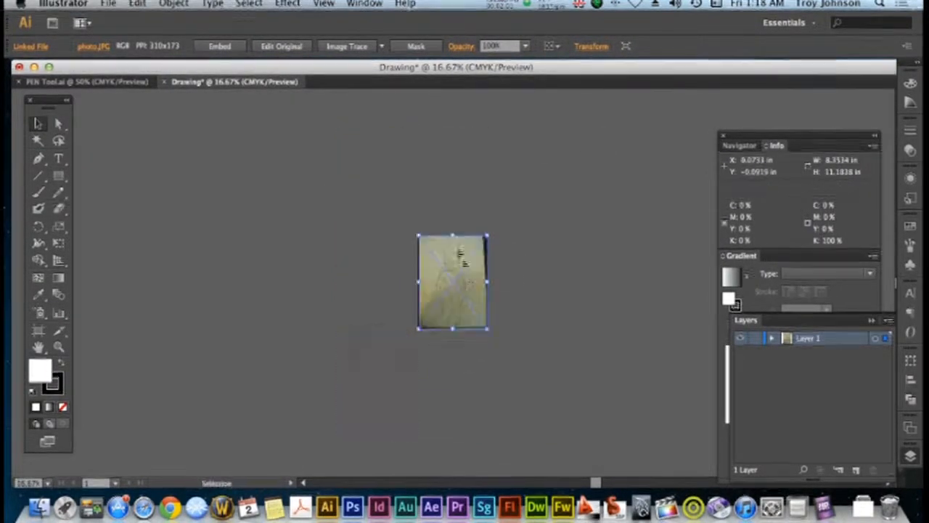
{"action": "left_click", "coordinate": [500, 305]}
{"action": "key", "text": "super+equal"}
{"action": "key", "text": "super+equal"}
{"action": "key", "text": "super+equal"}
{"action": "key", "text": "super+equal"}
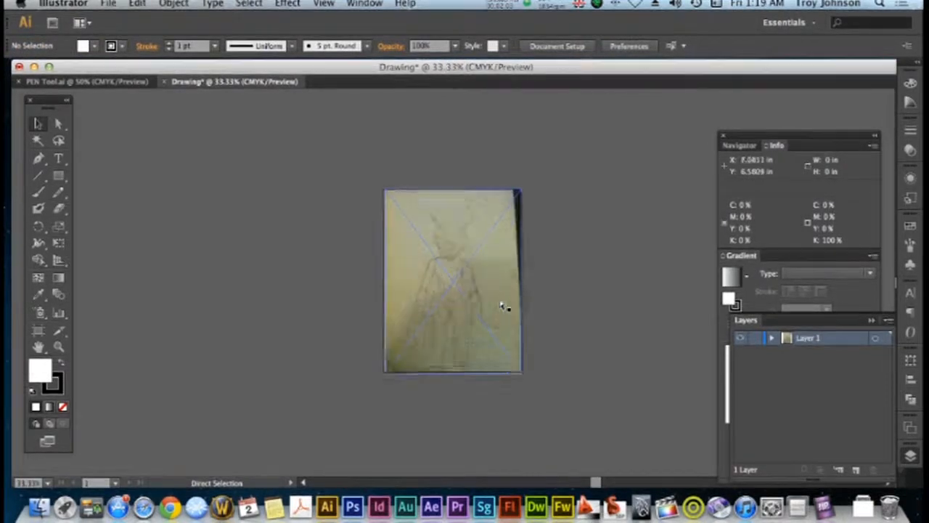
{"action": "key", "text": "super+equal"}
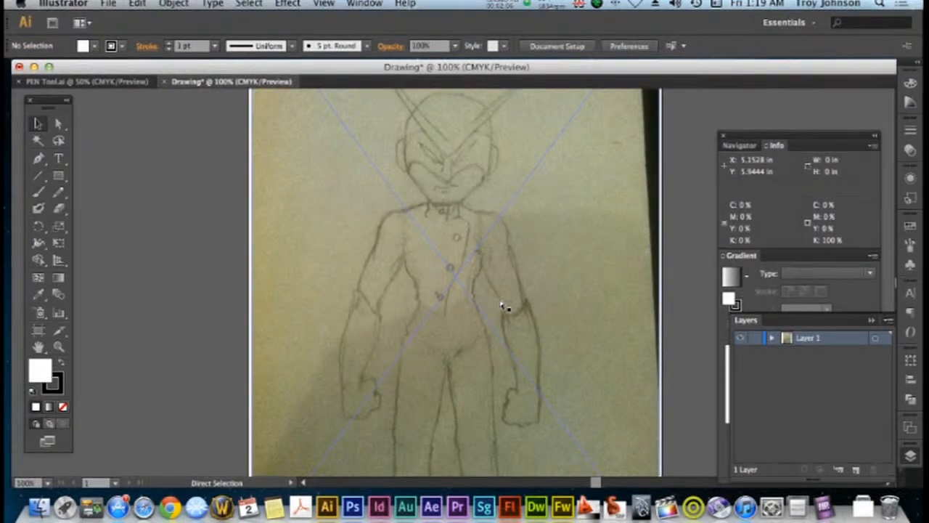
{"action": "key", "text": "super+minus"}
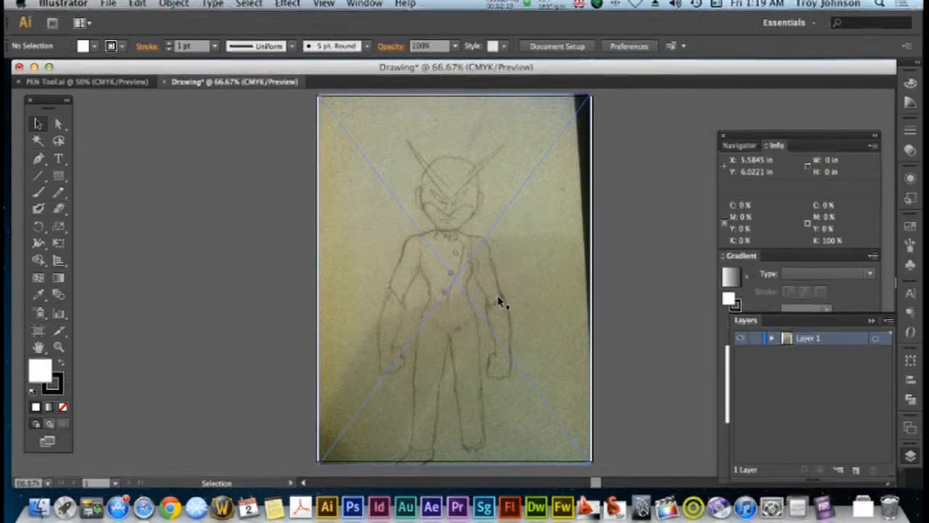
{"action": "left_click", "coordinate": [631, 282]}
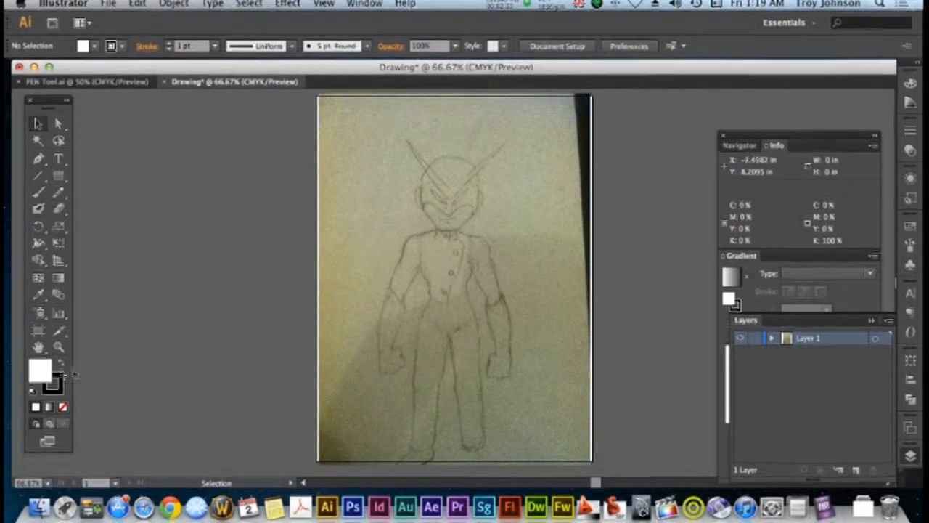
Trace the lower edge of the V-shaped crest with the Pen tool, from the left tip through the brow point to the right tip
{"action": "left_click", "coordinate": [60, 348]}
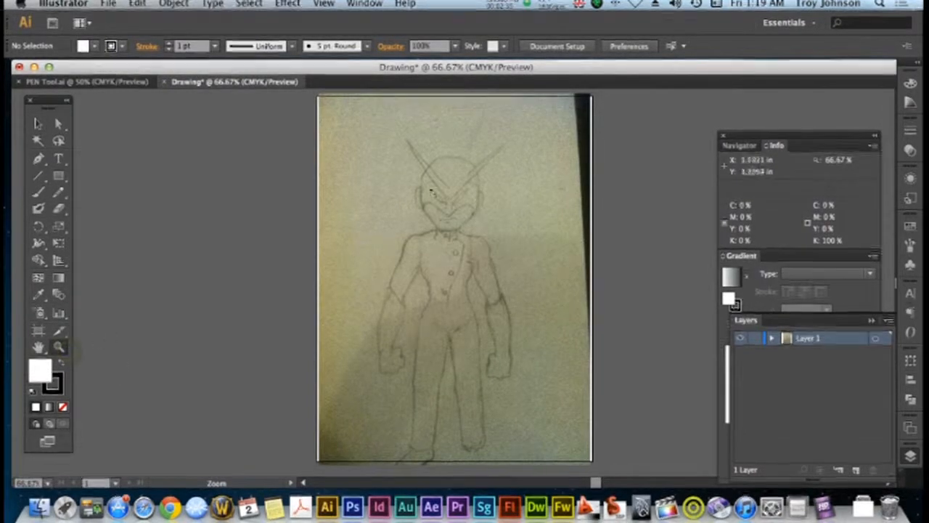
{"action": "left_click_drag", "start_coordinate": [483, 246], "coordinate": [512, 245]}
{"action": "scroll", "coordinate": [398, 287], "scroll_direction": "down", "scroll_amount": 2}
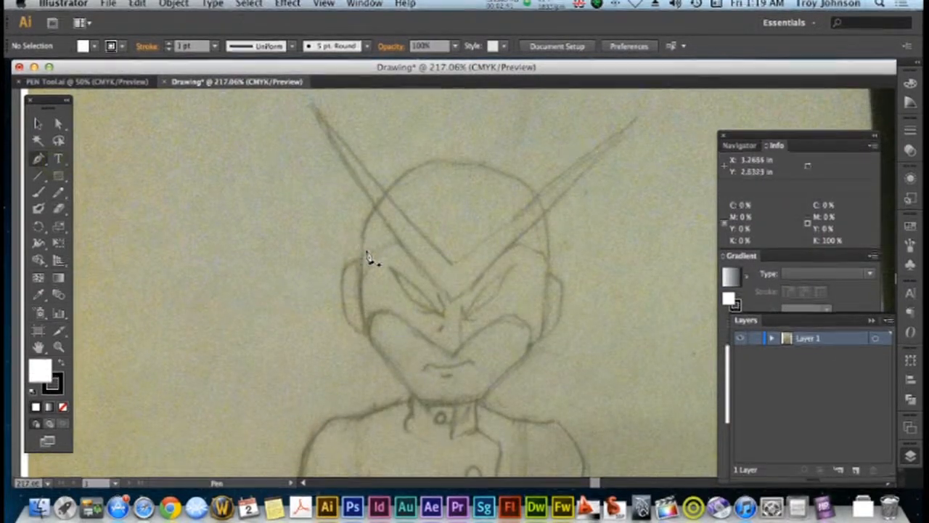
{"action": "left_click", "coordinate": [310, 109]}
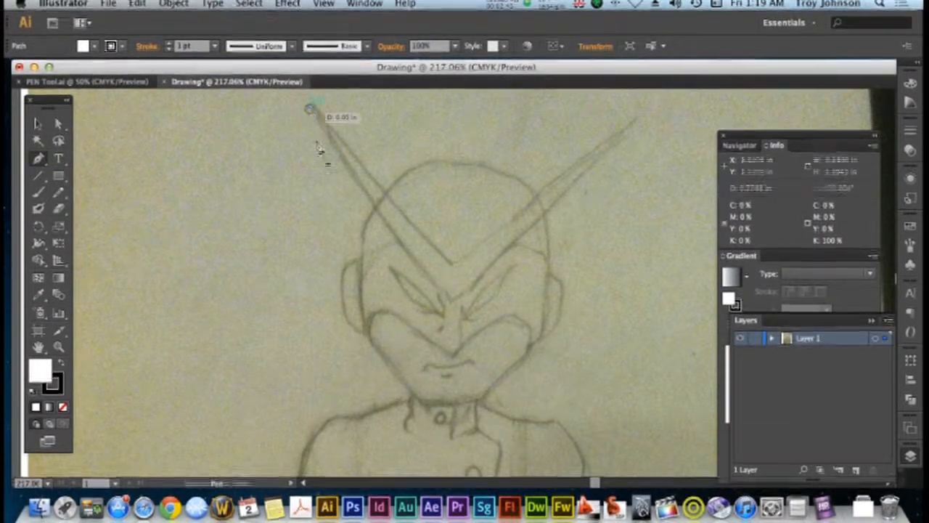
{"action": "left_click", "coordinate": [451, 299]}
{"action": "mouse_move", "coordinate": [454, 306]}
{"action": "left_mouse_down"}
{"action": "mouse_move", "coordinate": [481, 317]}
{"action": "mouse_move", "coordinate": [451, 304]}
{"action": "mouse_move", "coordinate": [614, 162]}
{"action": "mouse_move", "coordinate": [648, 102]}
{"action": "mouse_move", "coordinate": [640, 141]}
{"action": "mouse_move", "coordinate": [656, 146]}
{"action": "left_mouse_up"}
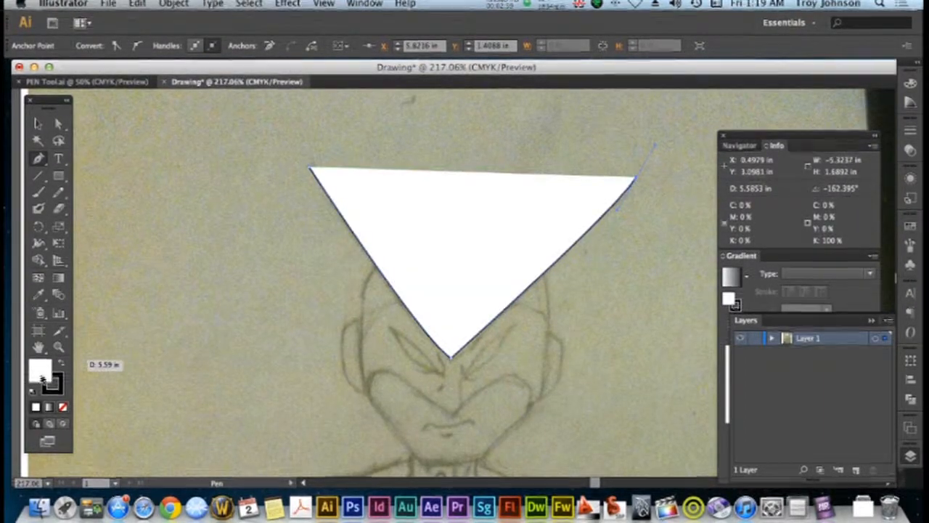
Remove the path's fill and close the V-shaped crest along its upper edge back to the left tip
{"action": "left_click", "coordinate": [63, 406]}
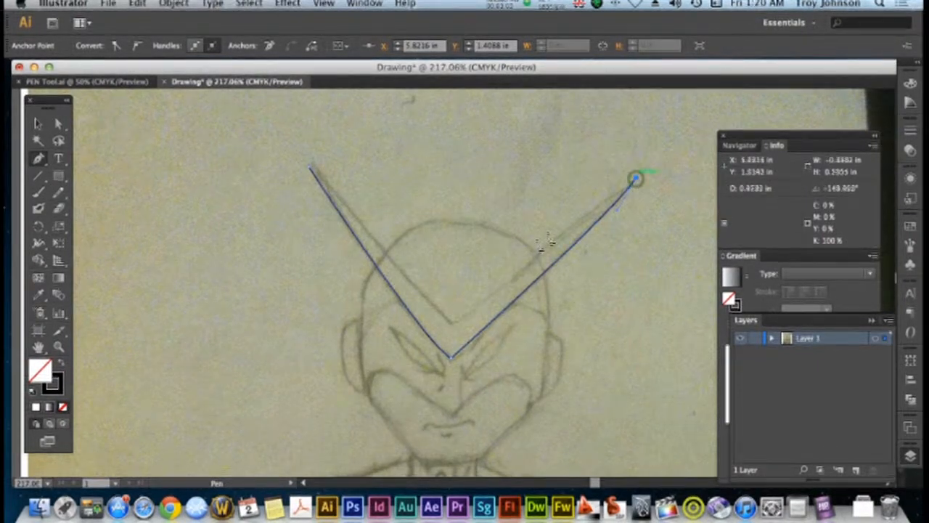
{"action": "left_click", "coordinate": [456, 324]}
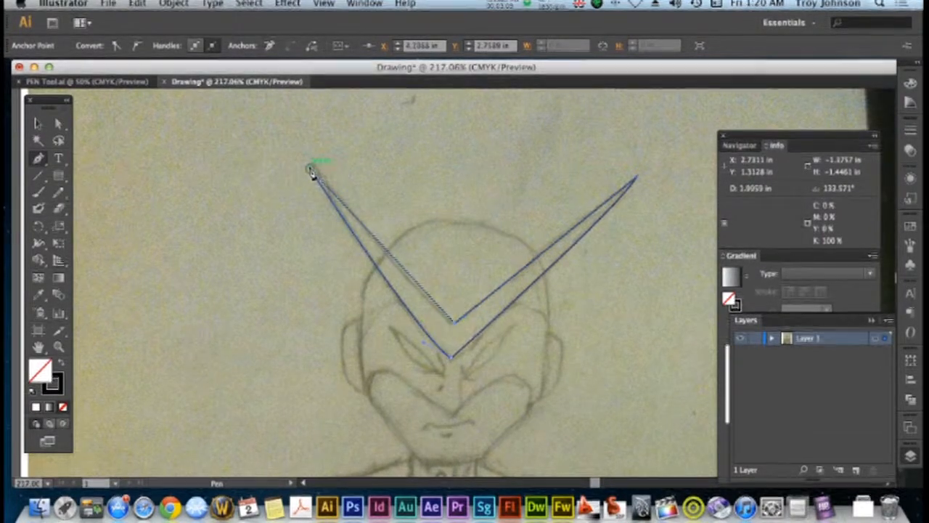
{"action": "left_click", "coordinate": [310, 169]}
Trace a closed outline around the character's eye on the left side of the face
{"action": "scroll", "coordinate": [301, 253], "scroll_direction": "down", "scroll_amount": 2}
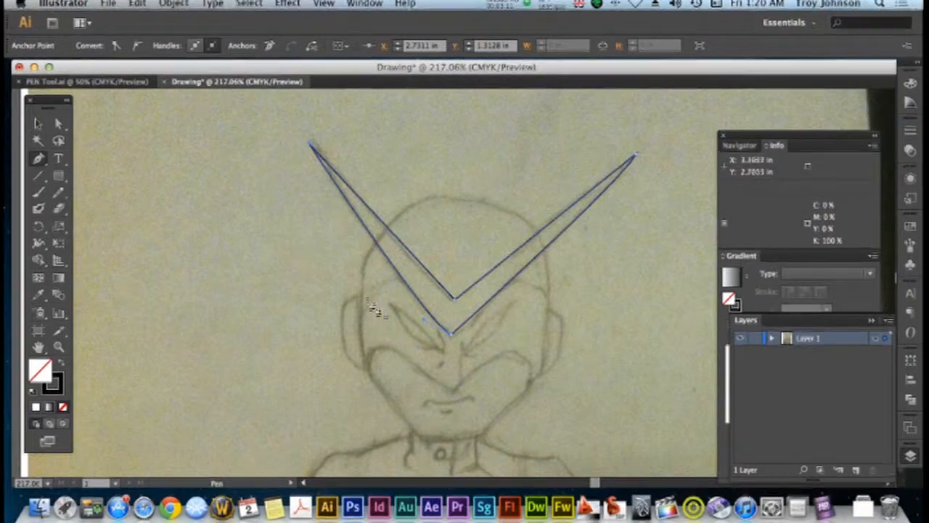
{"action": "left_click_drag", "start_coordinate": [389, 308], "coordinate": [444, 354]}
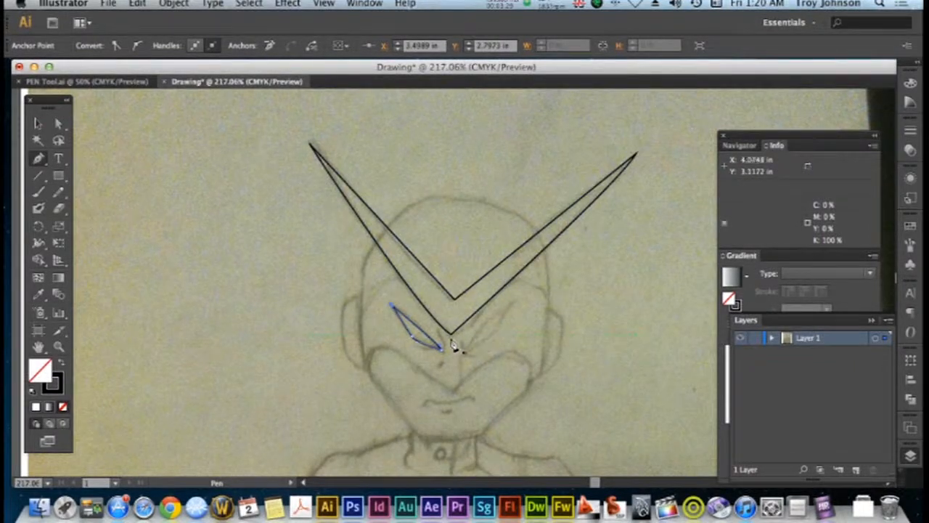
Trace the head outline from the left cheek up the side to the top of the skull
{"action": "scroll", "coordinate": [452, 346], "scroll_direction": "down", "scroll_amount": 2}
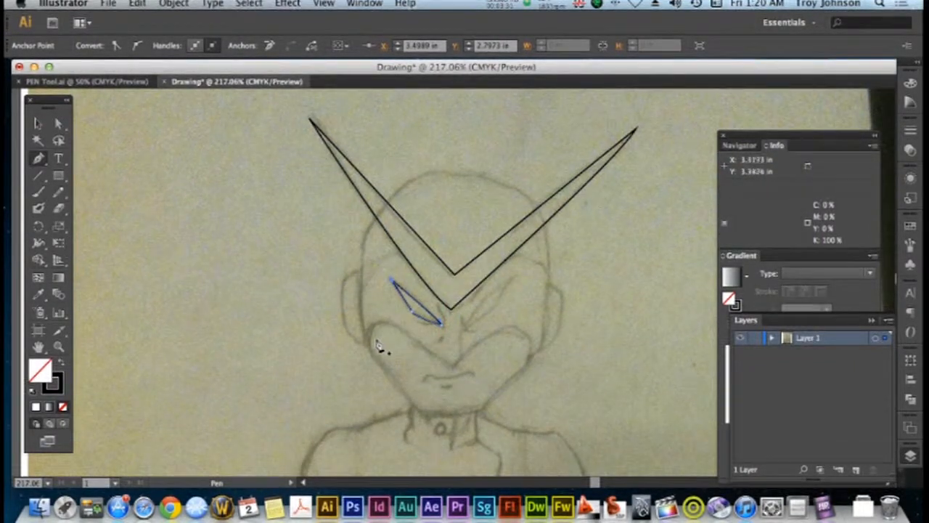
{"action": "left_click_drag", "start_coordinate": [370, 350], "coordinate": [364, 327]}
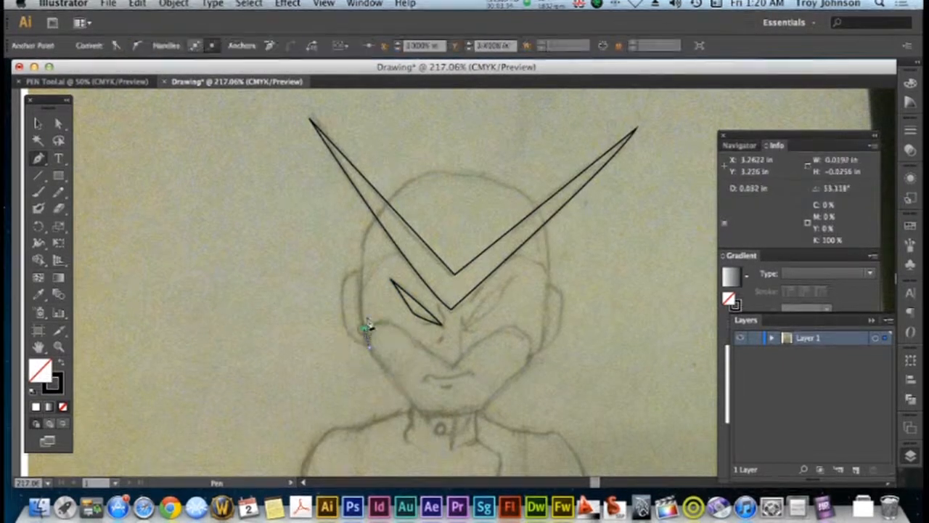
{"action": "left_click", "coordinate": [362, 242]}
{"action": "left_click_drag", "start_coordinate": [439, 174], "coordinate": [493, 166]}
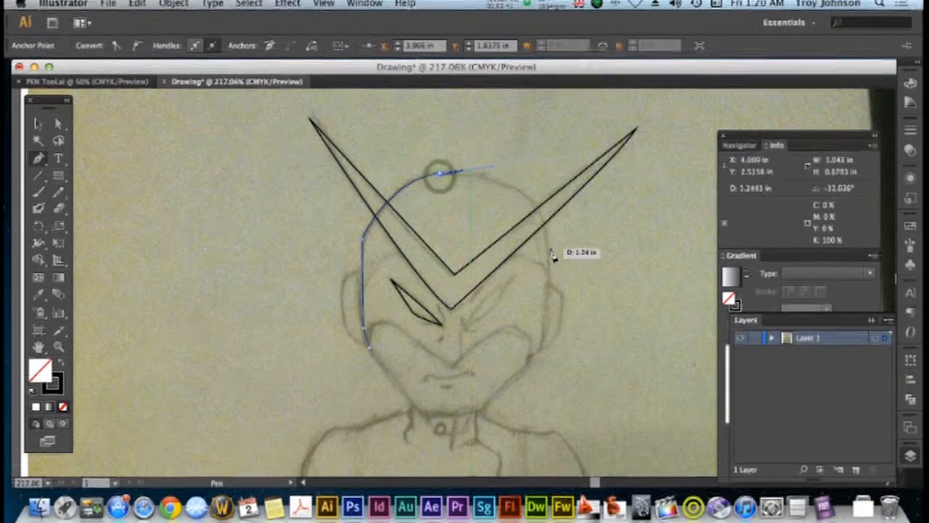
{"action": "left_click_drag", "start_coordinate": [549, 259], "coordinate": [552, 287]}
{"action": "left_click_drag", "start_coordinate": [558, 332], "coordinate": [556, 339]}
{"action": "key", "text": "super+z"}
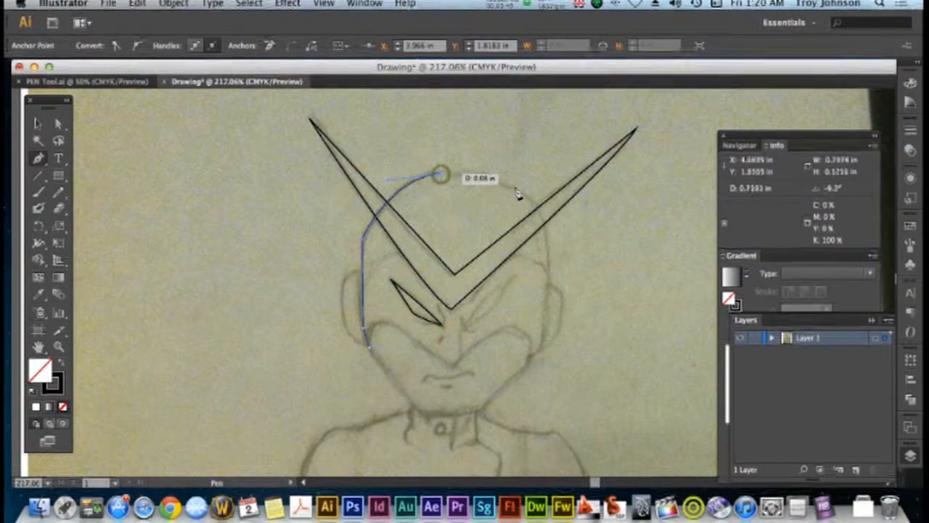
Continue the head outline from the top of the skull down the right side to the cheek
{"action": "left_click_drag", "start_coordinate": [520, 192], "coordinate": [528, 204]}
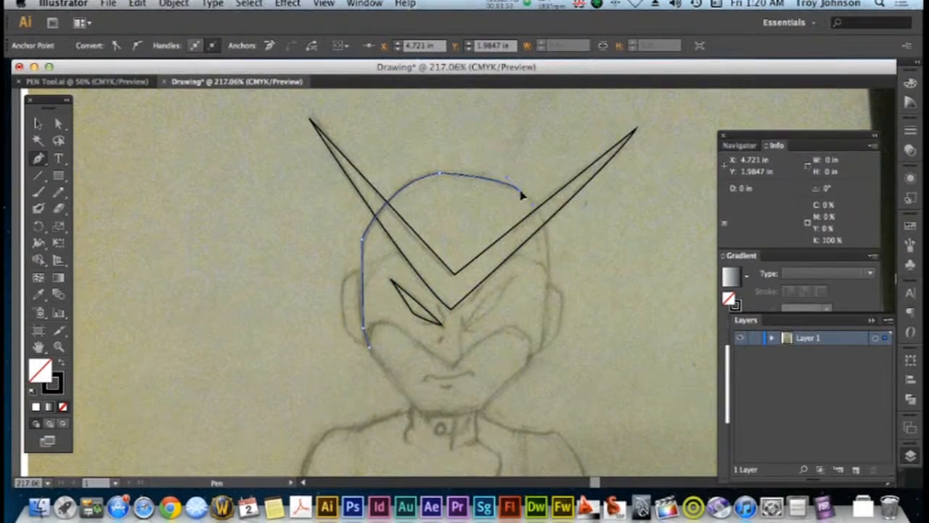
{"action": "mouse_move", "coordinate": [546, 286]}
{"action": "left_mouse_down"}
{"action": "mouse_move", "coordinate": [535, 336]}
{"action": "mouse_move", "coordinate": [554, 300]}
{"action": "left_mouse_up"}
{"action": "left_click", "coordinate": [546, 285]}
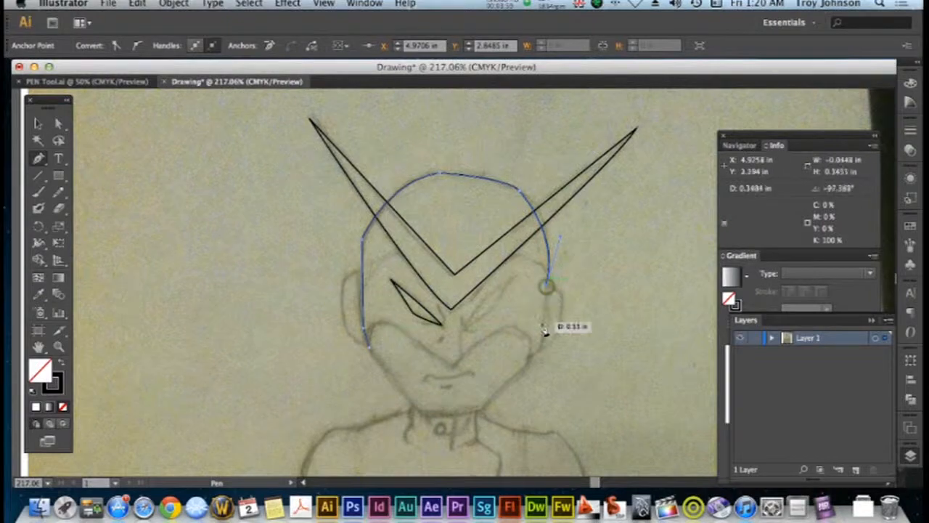
{"action": "left_click", "coordinate": [531, 359]}
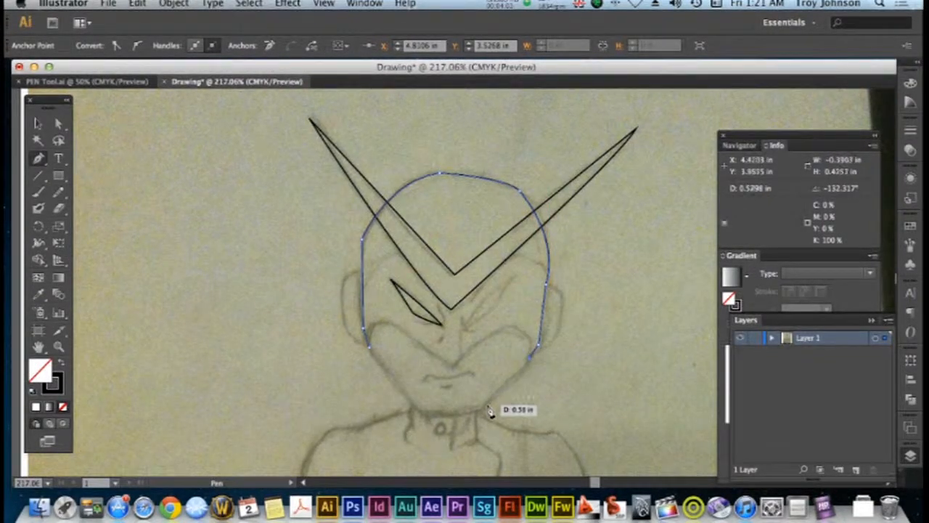
Trace the jaw and chin and close the head outline at the left cheek
{"action": "left_click_drag", "start_coordinate": [483, 409], "coordinate": [413, 410]}
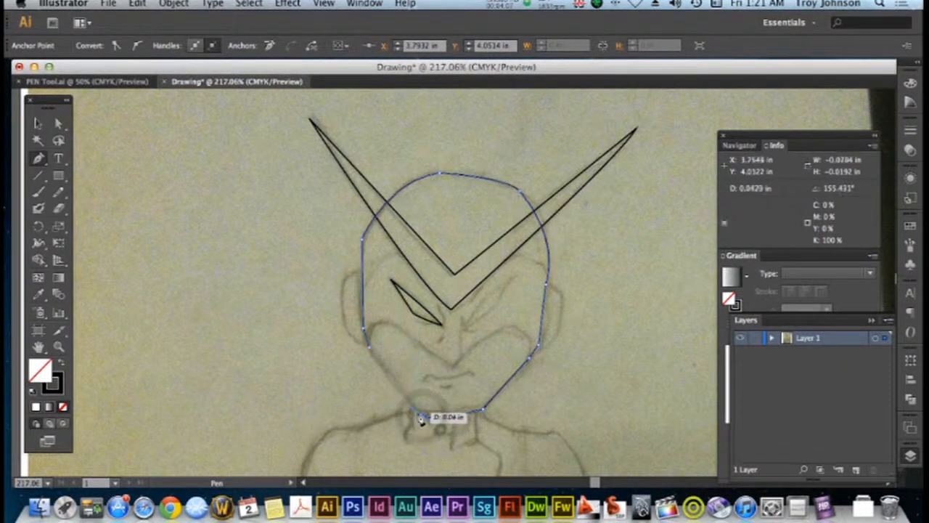
{"action": "left_click", "coordinate": [422, 416]}
{"action": "left_click", "coordinate": [389, 375]}
{"action": "left_click_drag", "start_coordinate": [390, 375], "coordinate": [365, 342]}
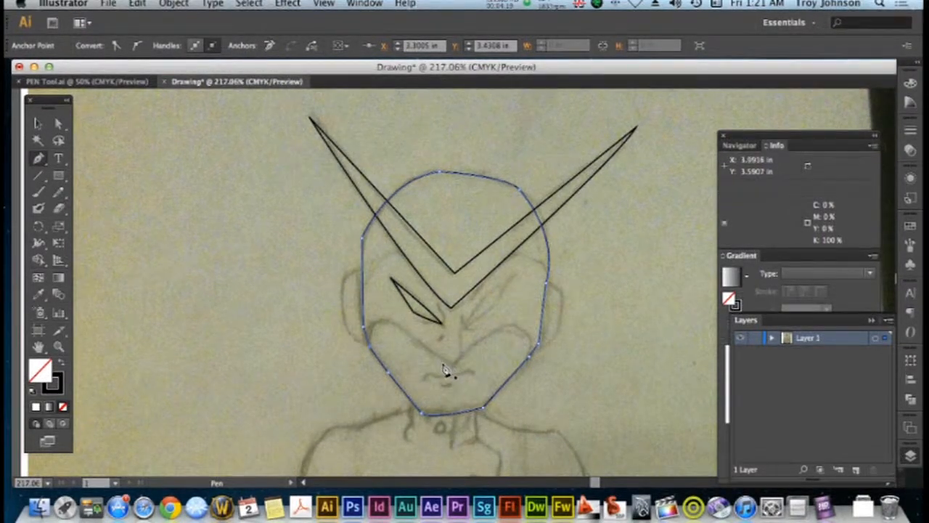
Trace a closed outline of the mask's lower-face opening, from below the nose over both cheek curves and along the jaw and chin
{"action": "left_click_drag", "start_coordinate": [446, 367], "coordinate": [523, 373]}
{"action": "left_click", "coordinate": [478, 346]}
{"action": "left_click", "coordinate": [529, 364]}
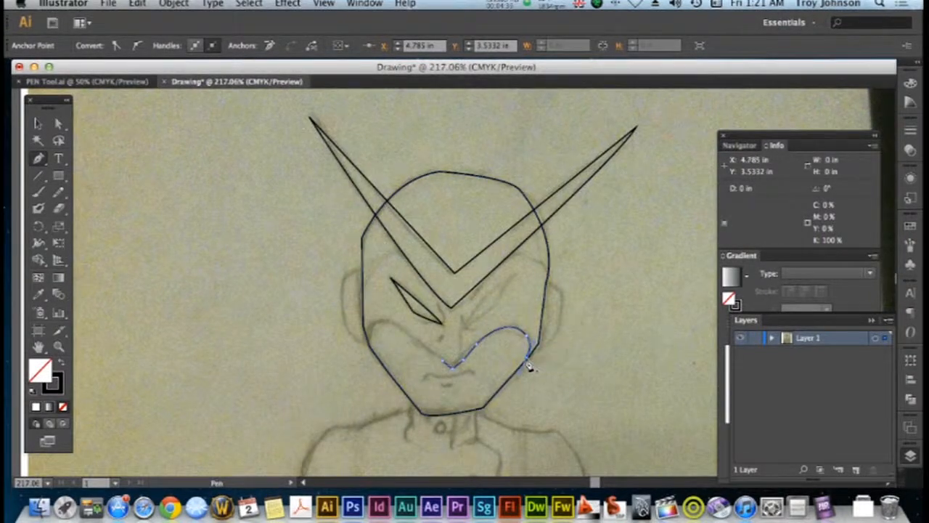
{"action": "left_click", "coordinate": [484, 411]}
{"action": "left_click", "coordinate": [418, 413]}
{"action": "left_click_drag", "start_coordinate": [418, 414], "coordinate": [422, 415]}
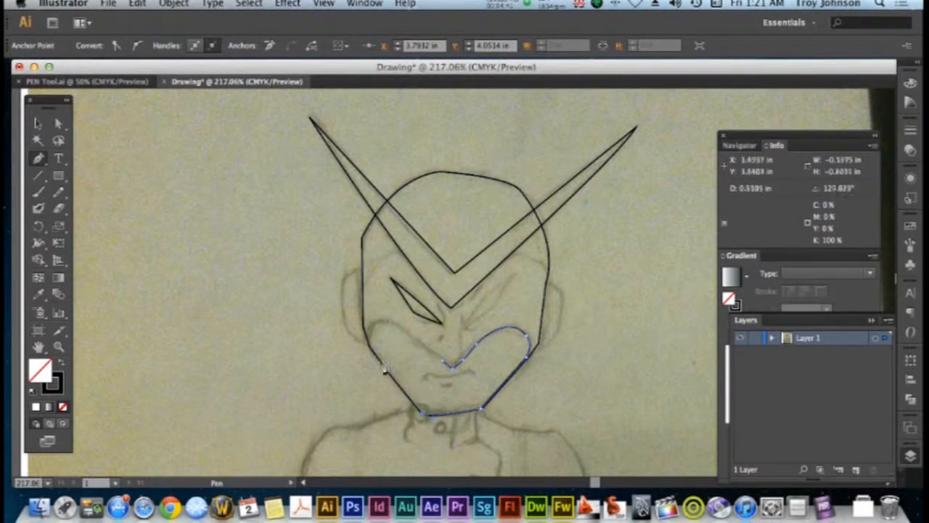
{"action": "left_click_drag", "start_coordinate": [370, 352], "coordinate": [372, 347]}
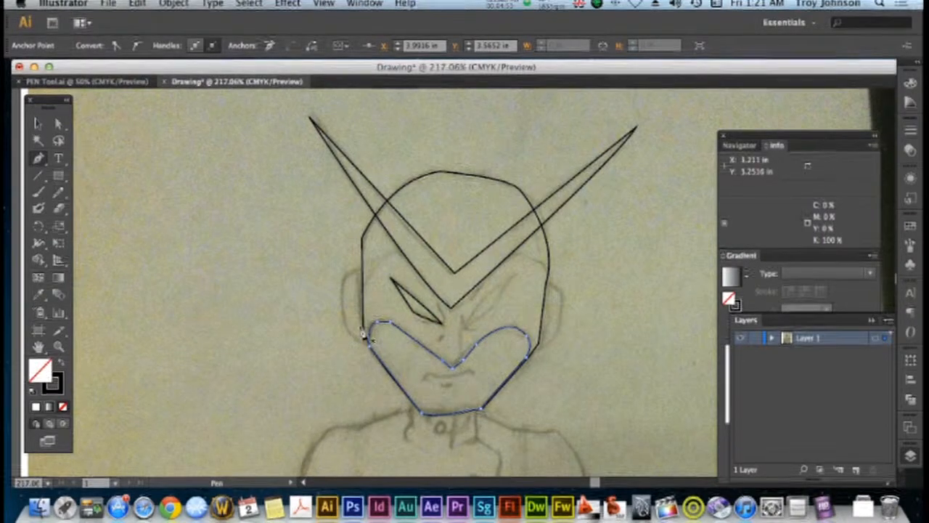
Trace the ear on the left side of the head as a curved outline from the temple down to the cheek
{"action": "left_click", "coordinate": [362, 270]}
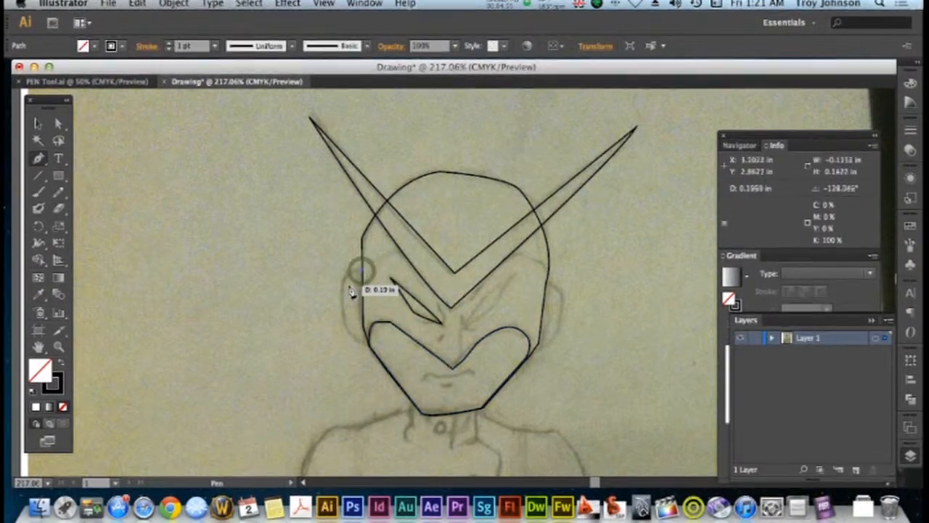
{"action": "left_click_drag", "start_coordinate": [344, 289], "coordinate": [345, 328]}
{"action": "left_click", "coordinate": [342, 324]}
{"action": "left_click", "coordinate": [373, 351]}
{"action": "left_click_drag", "start_coordinate": [379, 353], "coordinate": [390, 358]}
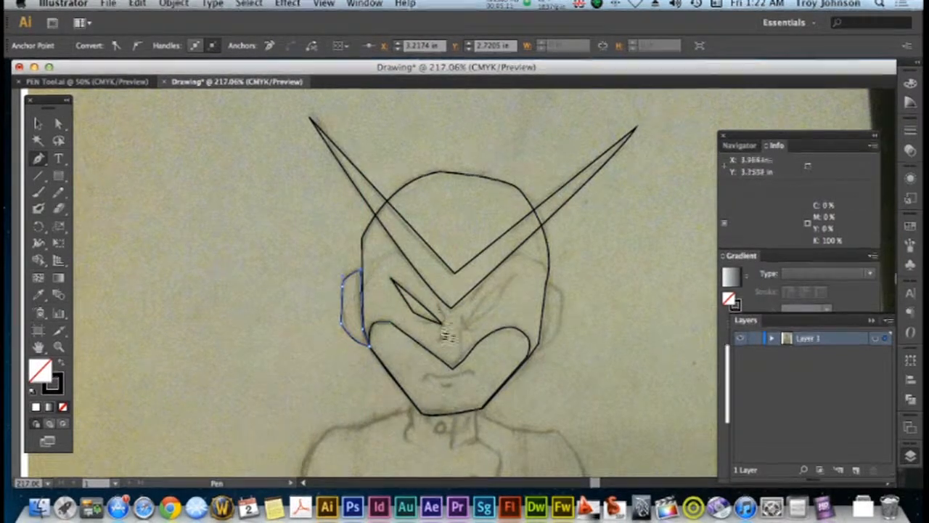
Trace the short crease line at the inner corner of the left eye as an open path
{"action": "left_click", "coordinate": [439, 308]}
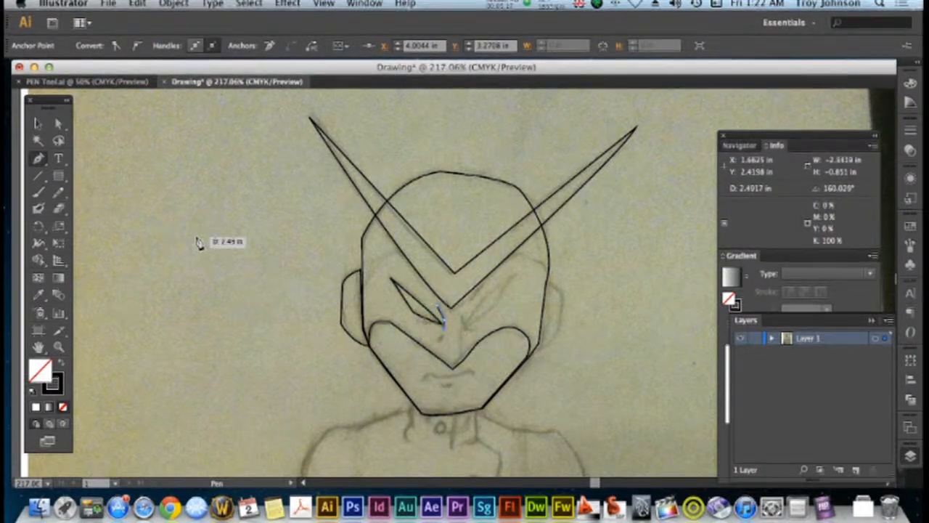
{"action": "key", "text": "v"}
{"action": "left_click", "coordinate": [208, 182]}
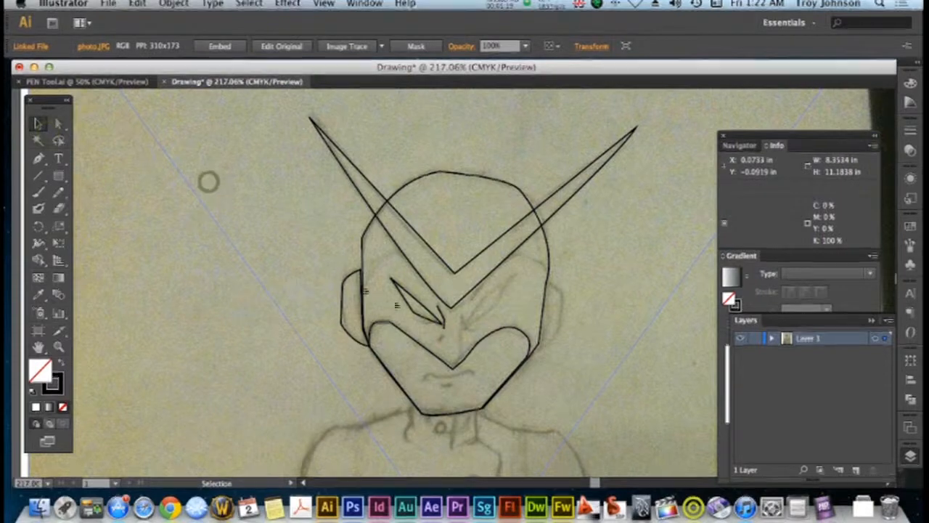
Trace the small nostril mark and the curved bridge line of the nose as separate open paths
{"action": "key", "text": "p"}
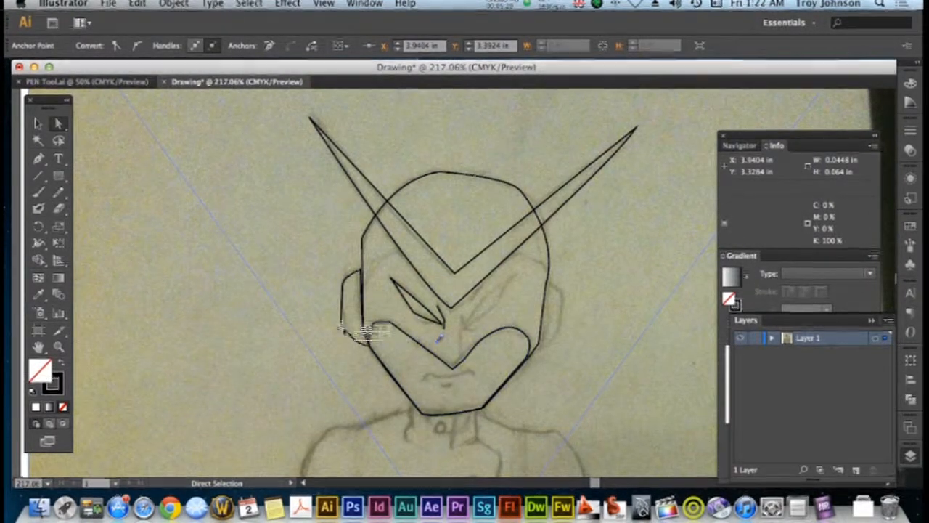
{"action": "key", "text": "p"}
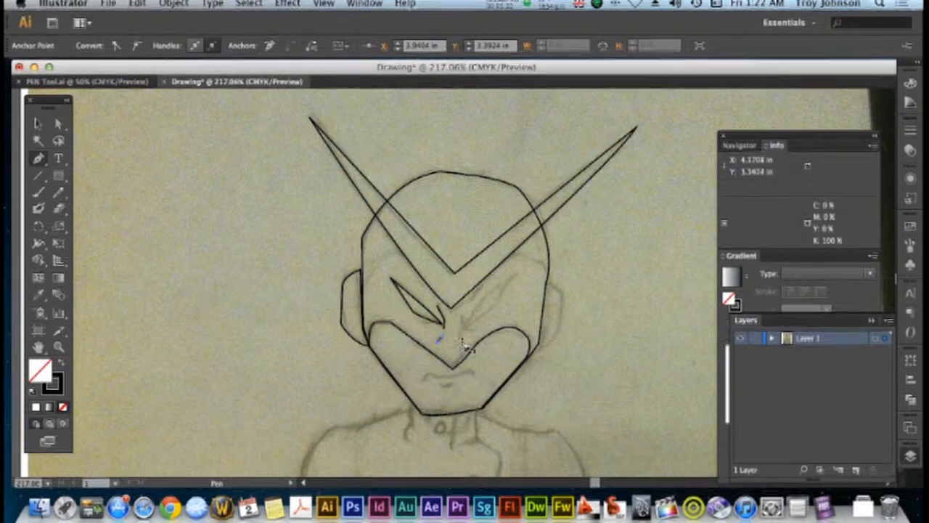
{"action": "left_click_drag", "start_coordinate": [462, 340], "coordinate": [464, 367]}
{"action": "scroll", "coordinate": [463, 368], "scroll_direction": "down", "scroll_amount": 3}
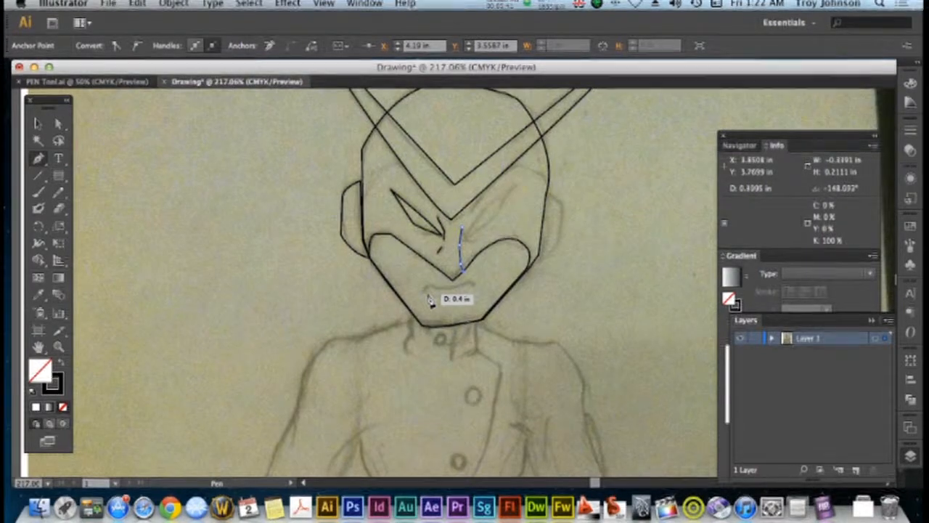
Trace the mouth as an open curved line below the nose
{"action": "key", "text": "super"}
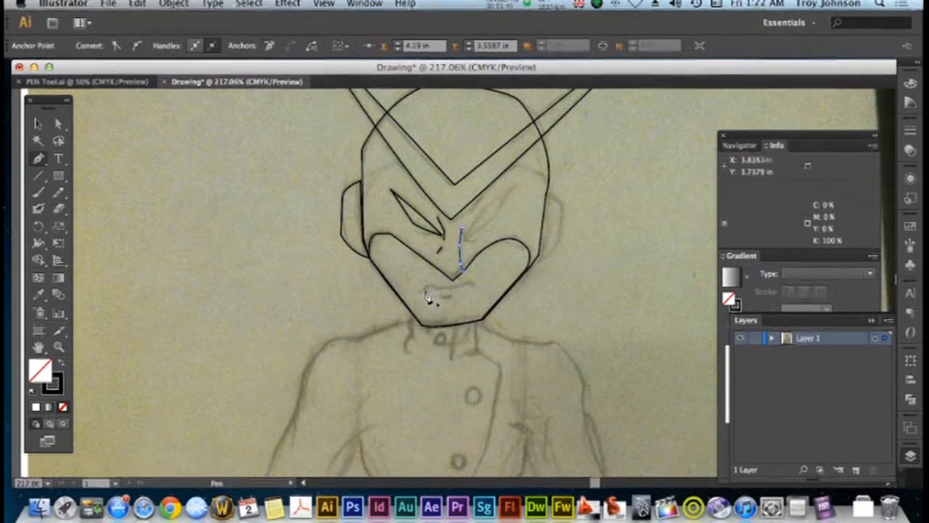
{"action": "left_click", "coordinate": [427, 292]}
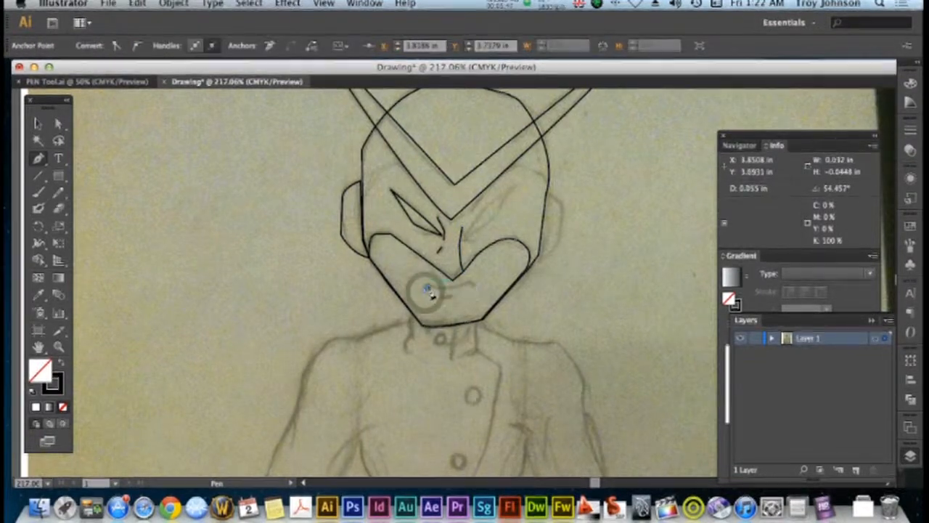
{"action": "left_click_drag", "start_coordinate": [441, 294], "coordinate": [459, 292]}
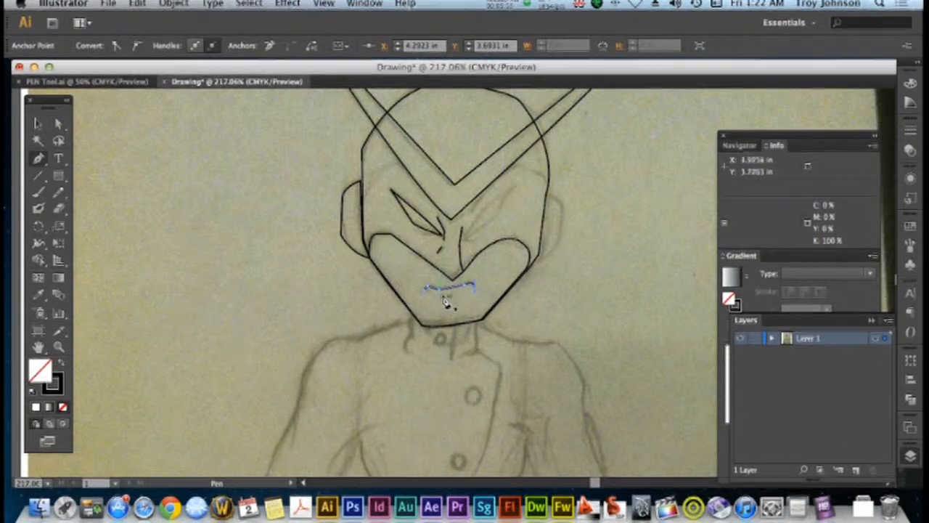
Draw the small lower-lip mark beneath the mouth as a closed shape with black fill and no stroke
{"action": "left_click", "coordinate": [442, 296], "text": "super"}
{"action": "left_click_drag", "start_coordinate": [442, 295], "coordinate": [463, 296]}
{"action": "left_click", "coordinate": [456, 295]}
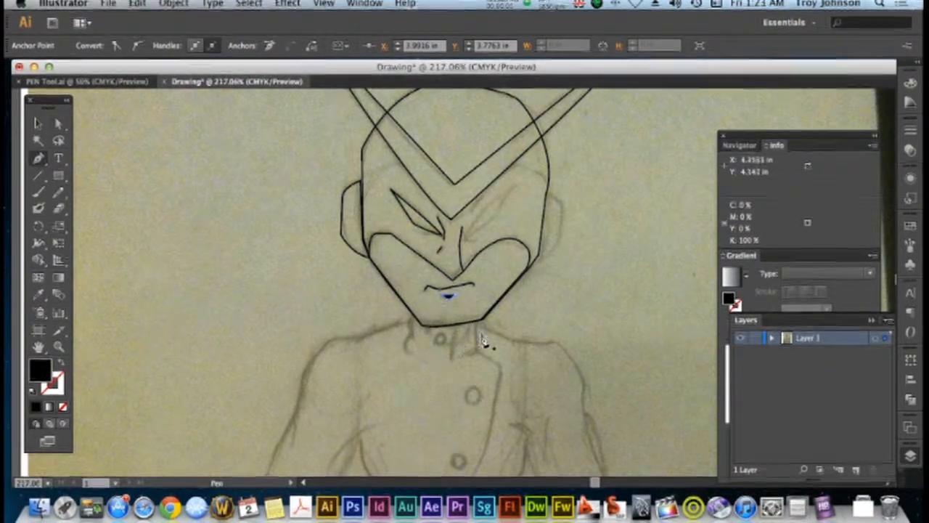
{"action": "key", "text": "a"}
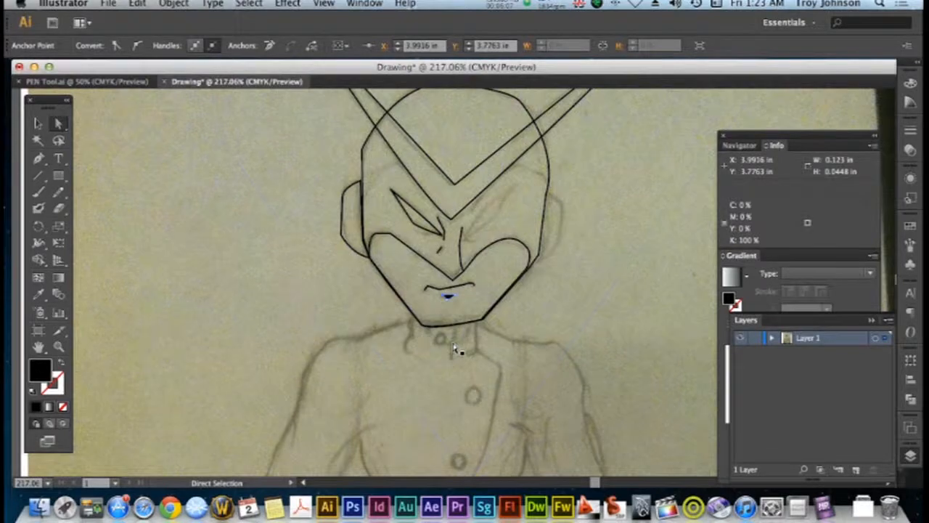
{"action": "left_click", "coordinate": [548, 318]}
Trace the left side of the collar down from the jaw as a curved path with no fill and a black stroke
{"action": "key", "text": "p"}
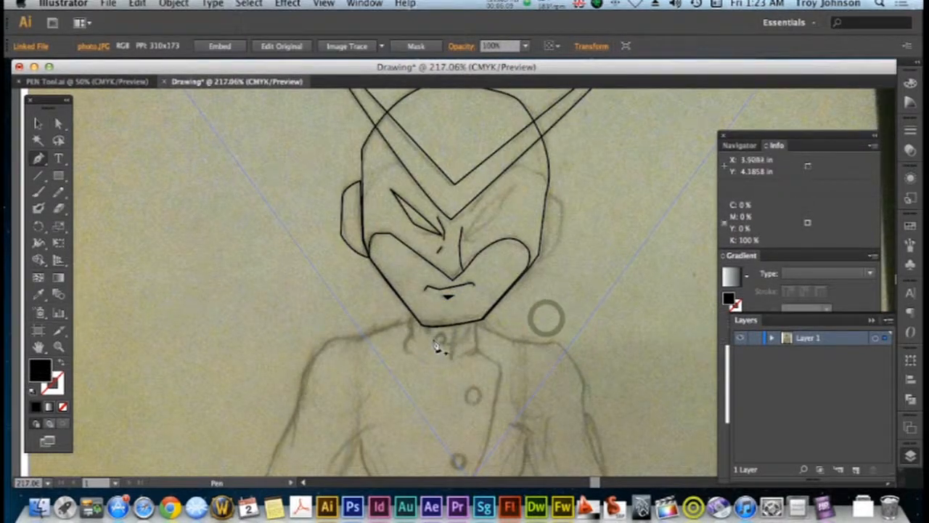
{"action": "scroll", "coordinate": [409, 341], "scroll_direction": "down", "scroll_amount": 2}
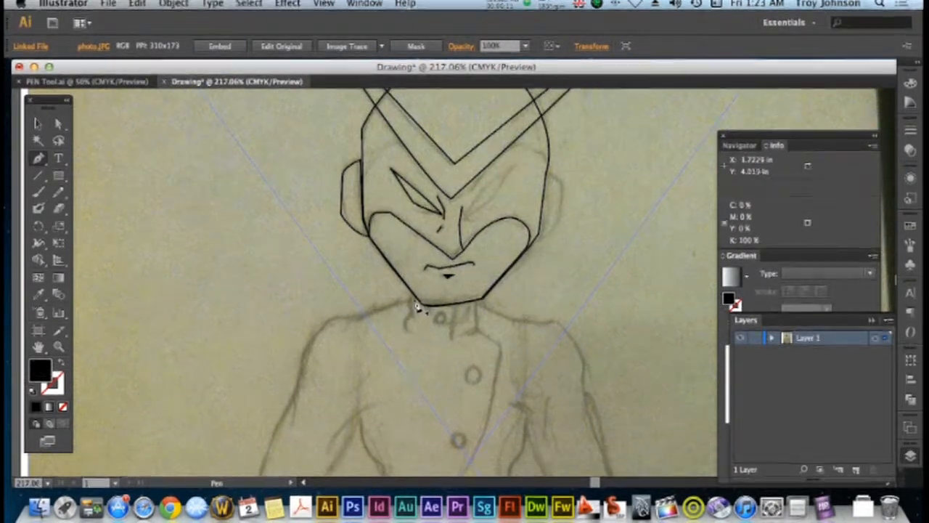
{"action": "left_click_drag", "start_coordinate": [416, 301], "coordinate": [412, 314]}
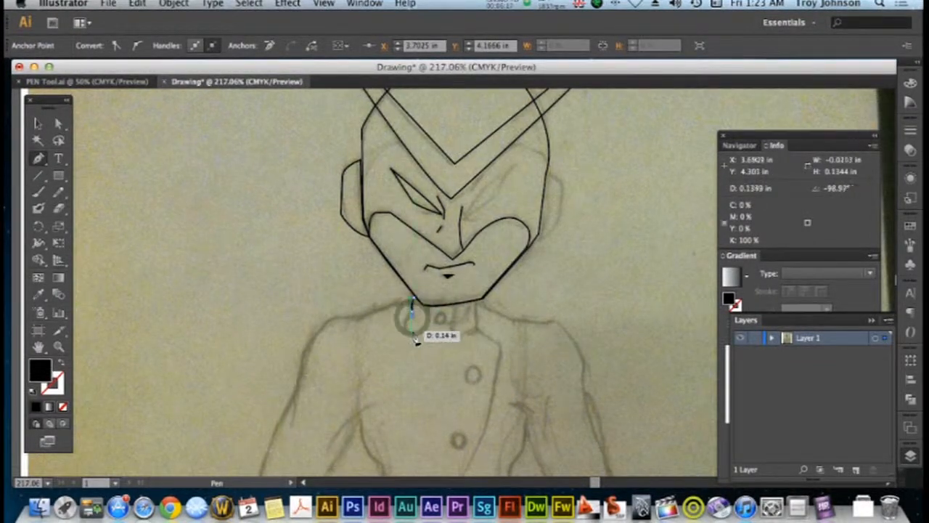
{"action": "left_click_drag", "start_coordinate": [444, 347], "coordinate": [446, 344]}
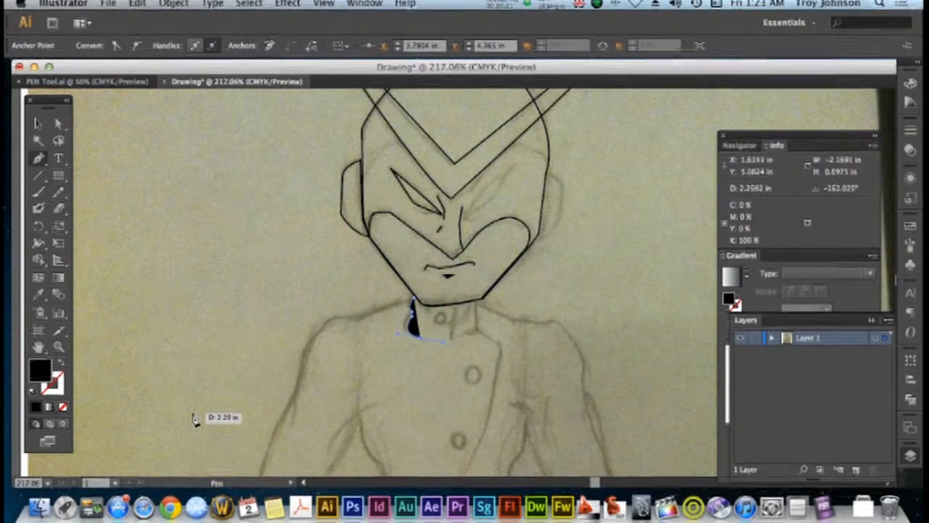
{"action": "left_click", "coordinate": [64, 365]}
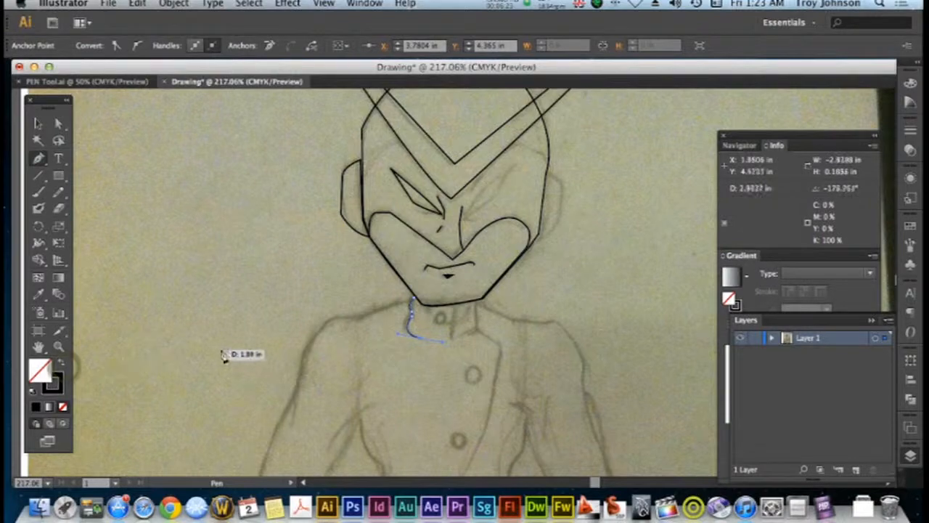
{"action": "key", "text": "a"}
{"action": "left_click", "coordinate": [330, 348]}
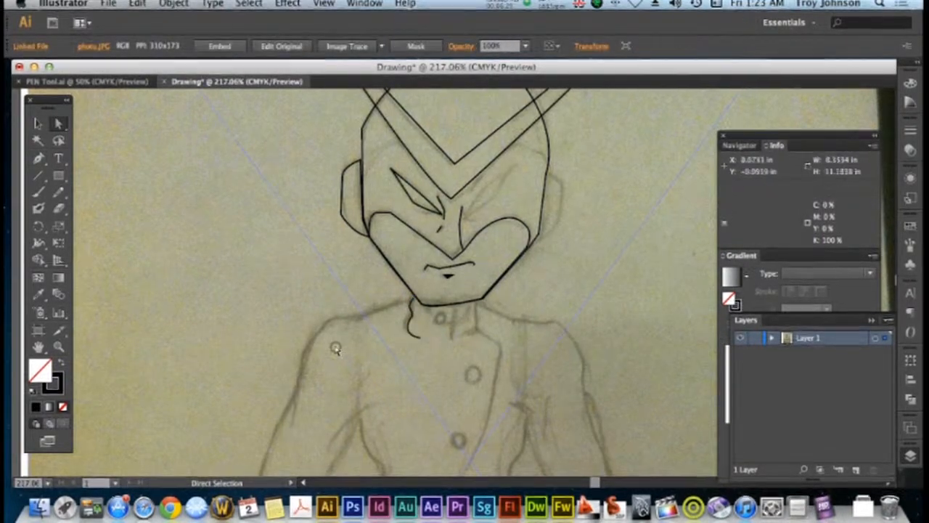
Continue the collar path along the chin and down its right side to the front of the neck
{"action": "key", "text": "p"}
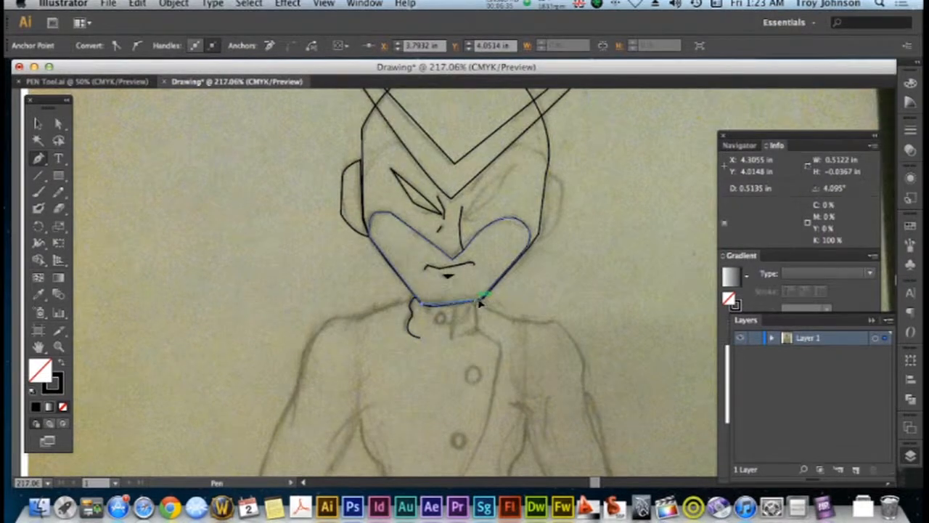
{"action": "left_click_drag", "start_coordinate": [515, 292], "coordinate": [483, 309]}
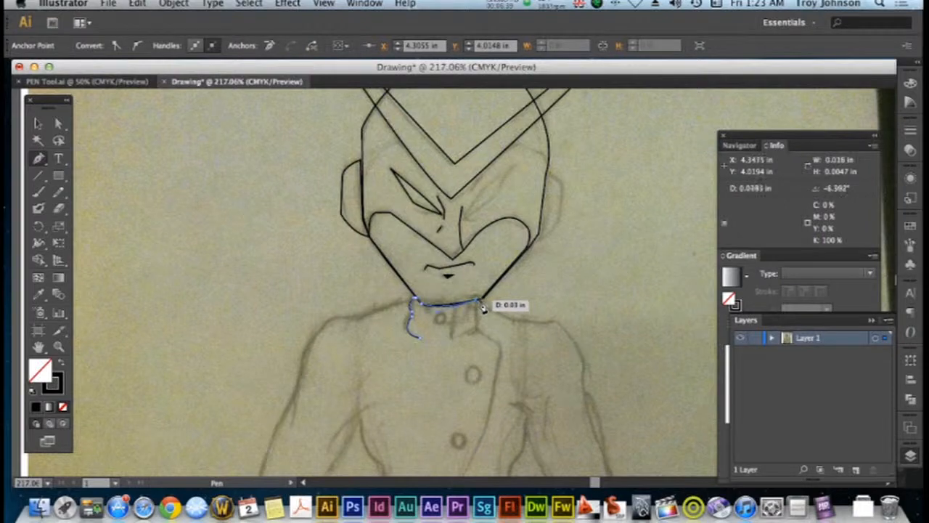
{"action": "left_click", "coordinate": [477, 328]}
{"action": "left_click", "coordinate": [475, 333]}
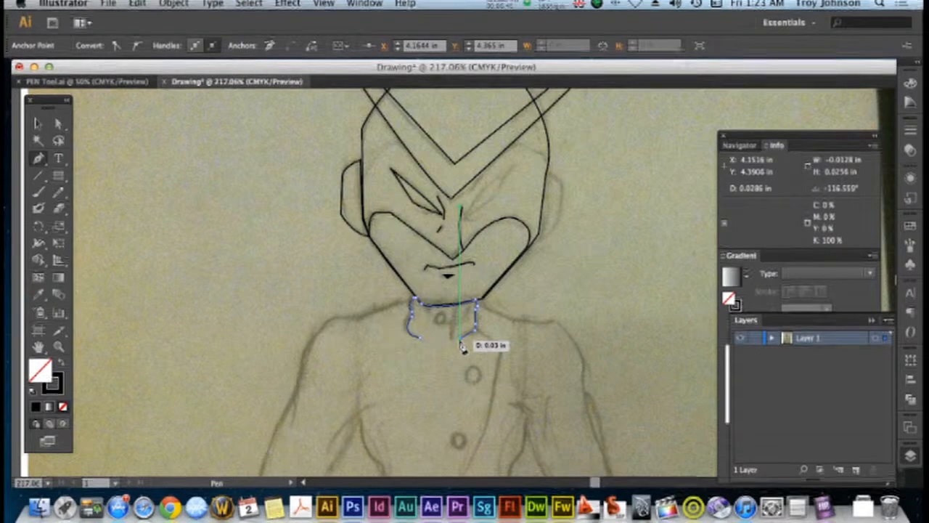
{"action": "left_click_drag", "start_coordinate": [460, 347], "coordinate": [363, 334]}
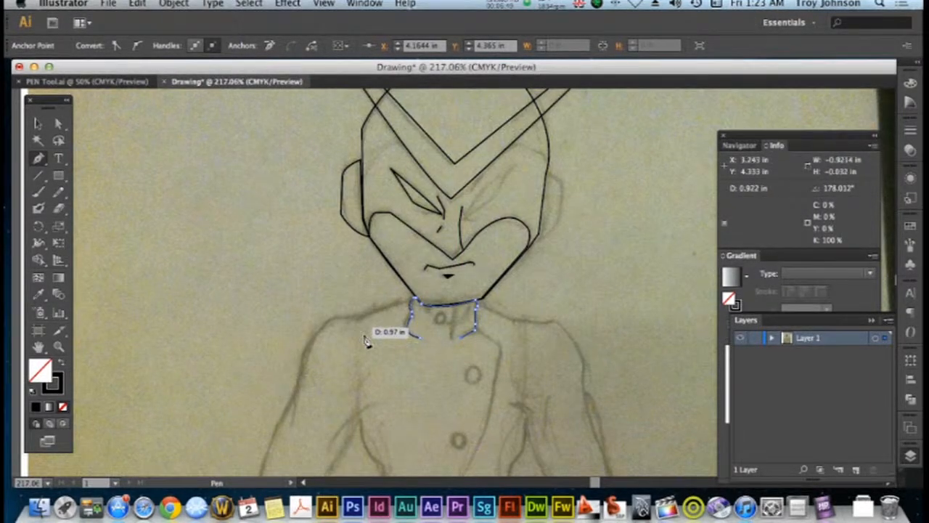
{"action": "key", "text": "a"}
{"action": "left_click", "coordinate": [365, 339]}
Trace the collar's overlap line and draw a circle about 0.12 in wide over the sketched collar button
{"action": "key", "text": "p"}
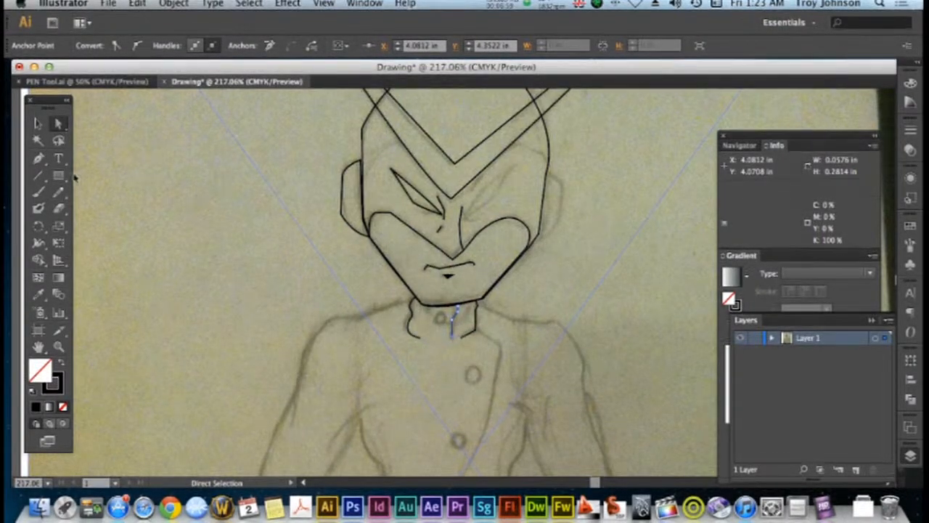
{"action": "left_click_drag", "start_coordinate": [62, 177], "coordinate": [99, 204]}
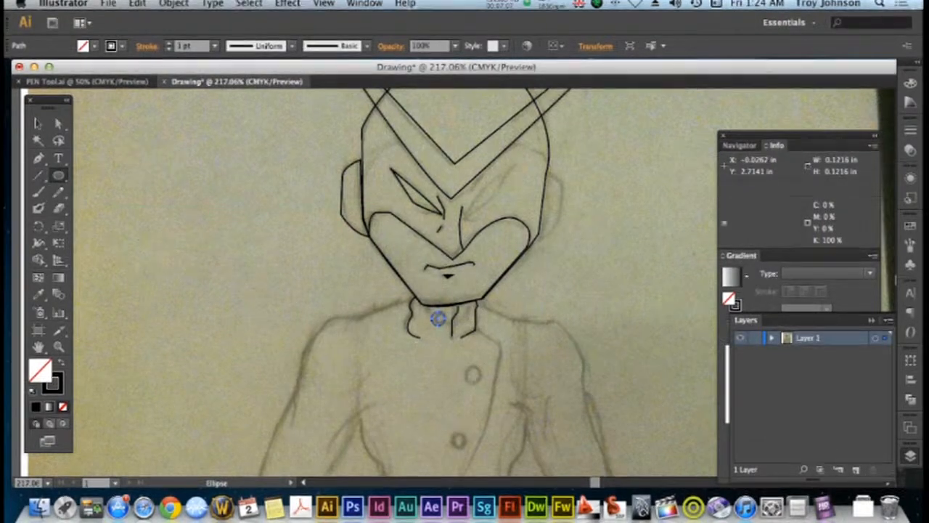
{"action": "left_click", "coordinate": [36, 125]}
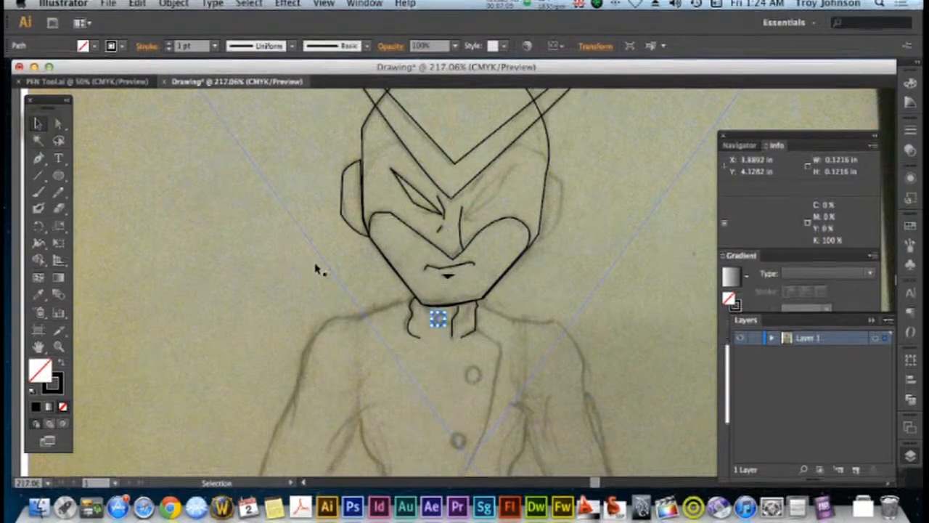
{"action": "left_click", "coordinate": [519, 292]}
{"action": "left_click", "coordinate": [441, 326]}
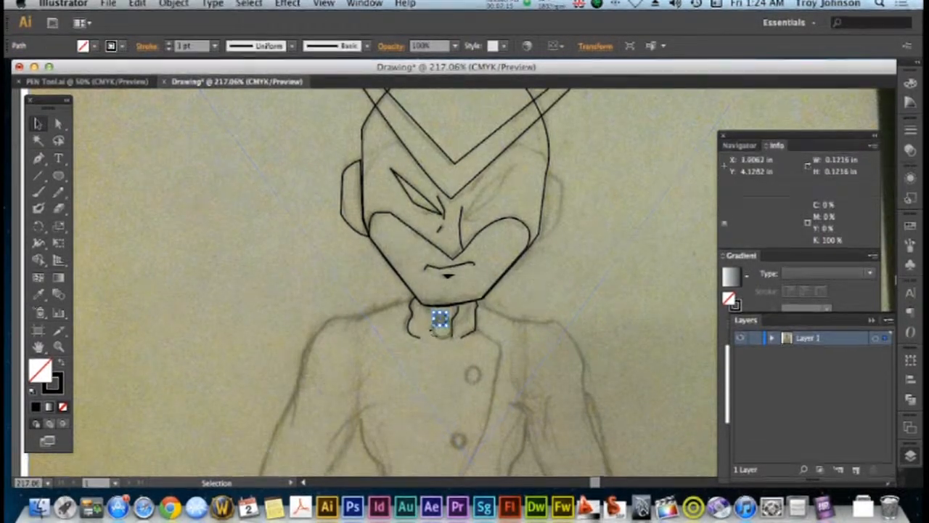
Copy the collar button circle and place the duplicate over the first sketched button on the chest
{"action": "scroll", "coordinate": [440, 326], "scroll_direction": "down", "scroll_amount": 3}
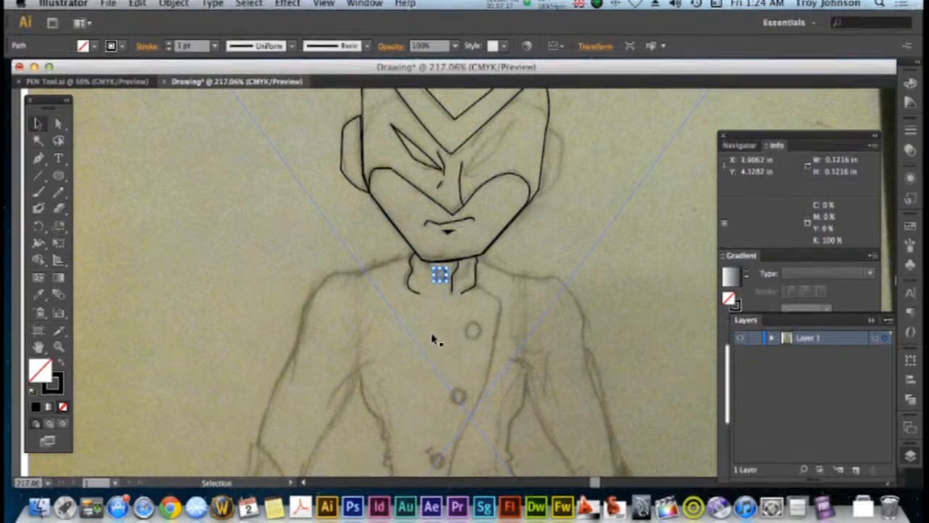
{"action": "left_click", "coordinate": [136, 5]}
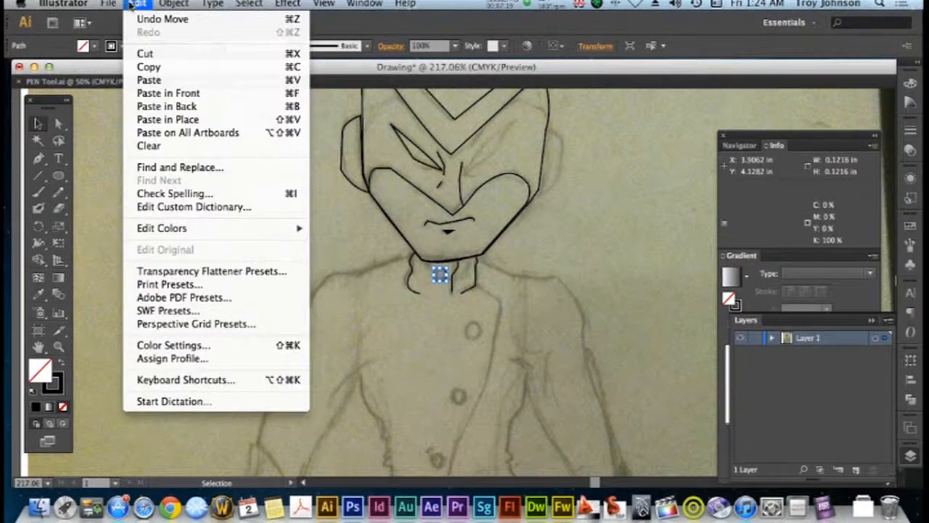
{"action": "left_click", "coordinate": [149, 69]}
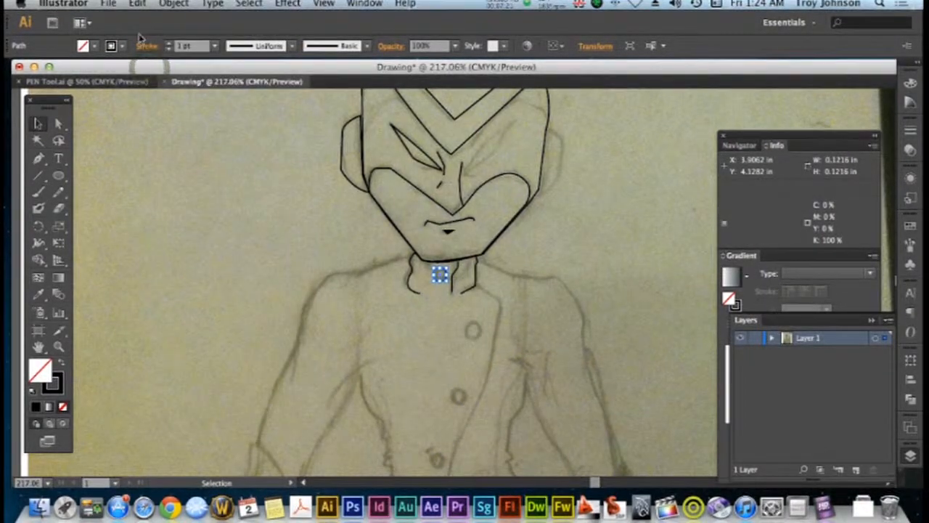
{"action": "left_click", "coordinate": [138, 6]}
{"action": "left_click", "coordinate": [146, 79]}
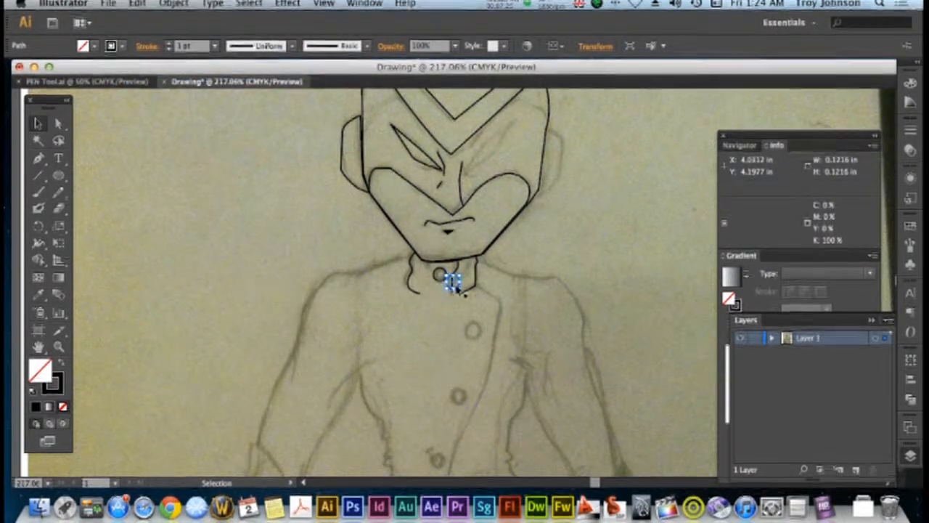
{"action": "left_click_drag", "start_coordinate": [456, 289], "coordinate": [478, 340]}
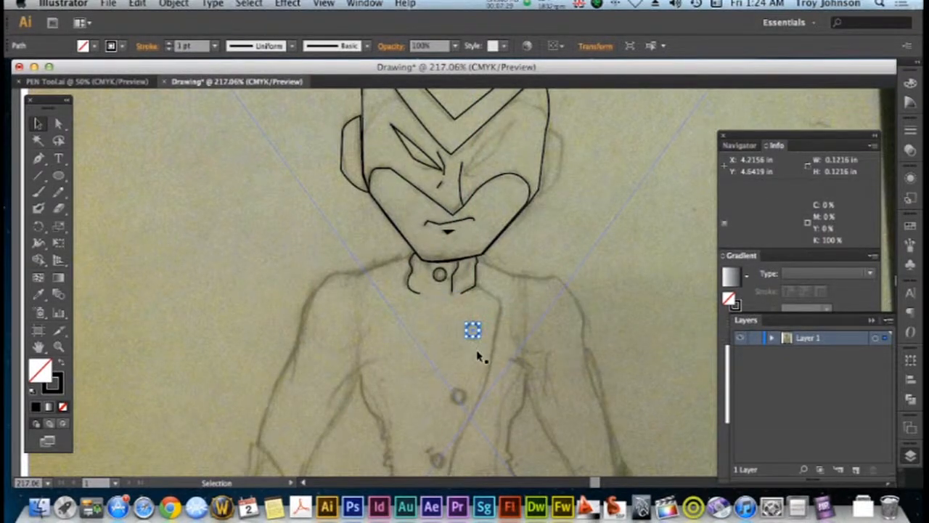
Place two more copies of the button circle over the remaining two sketched buttons down the jacket front
{"action": "key", "text": "super+c"}
{"action": "key", "text": "super+v"}
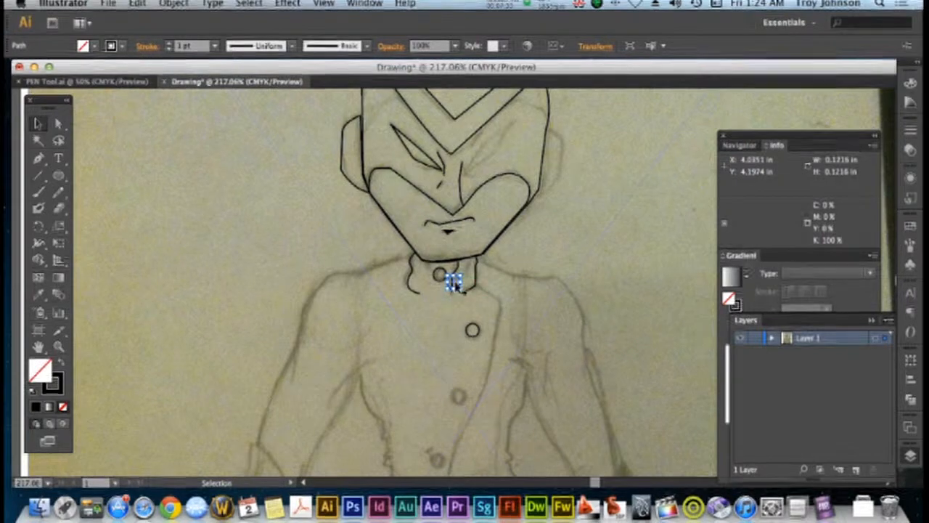
{"action": "left_click_drag", "start_coordinate": [454, 285], "coordinate": [458, 392]}
{"action": "scroll", "coordinate": [458, 385], "scroll_direction": "down", "scroll_amount": 3}
{"action": "left_click", "coordinate": [458, 385]}
{"action": "key", "text": "super+v"}
{"action": "left_click_drag", "start_coordinate": [454, 285], "coordinate": [438, 390]}
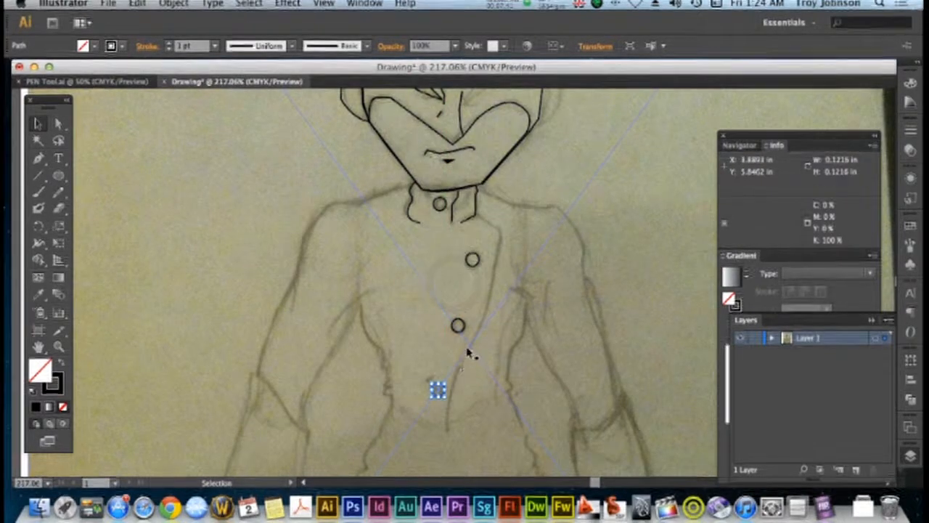
{"action": "scroll", "coordinate": [468, 354], "scroll_direction": "down", "scroll_amount": 2}
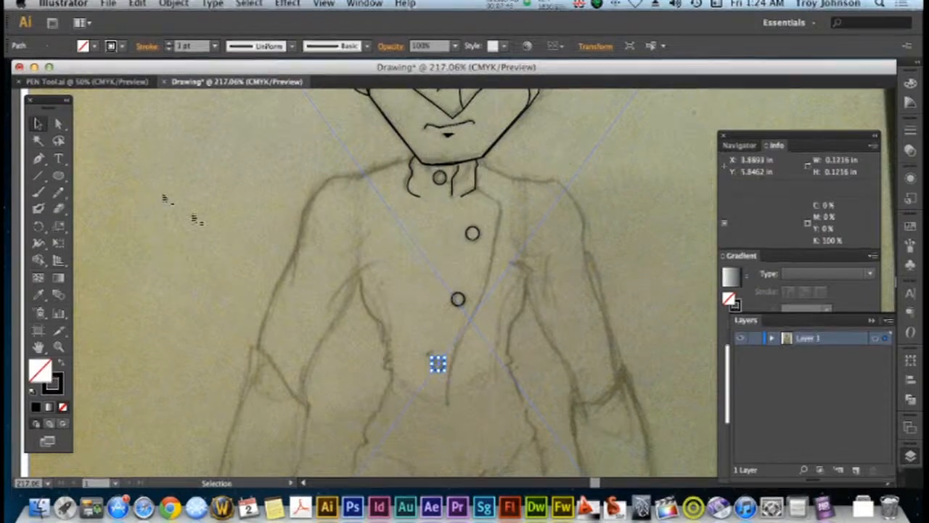
{"action": "left_click", "coordinate": [195, 219]}
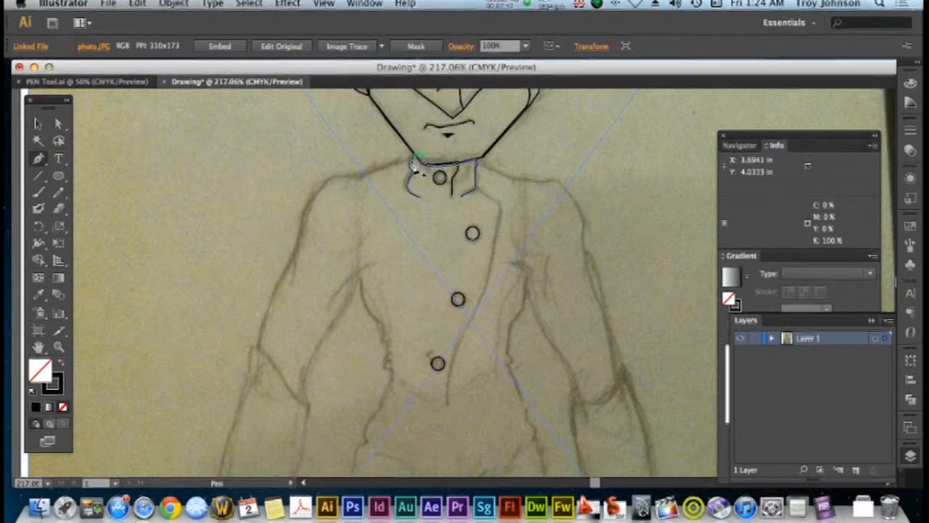
Trace the left-hand shoulder with the Pen tool from the collar and down the outer upper arm to the elbow
{"action": "left_click_drag", "start_coordinate": [396, 170], "coordinate": [329, 196]}
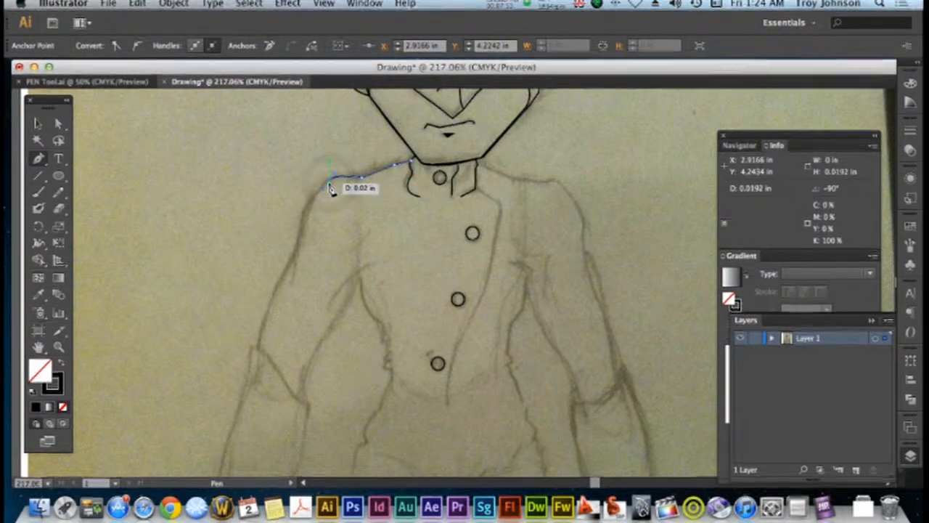
{"action": "left_click", "coordinate": [330, 185]}
{"action": "left_click_drag", "start_coordinate": [299, 243], "coordinate": [297, 261]}
{"action": "scroll", "coordinate": [302, 269], "scroll_direction": "down", "scroll_amount": 1}
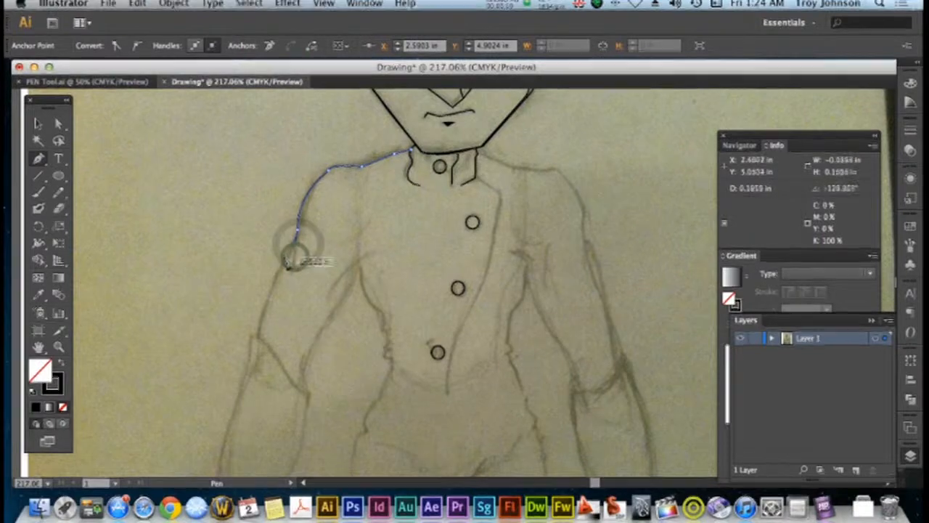
{"action": "left_click", "coordinate": [272, 291]}
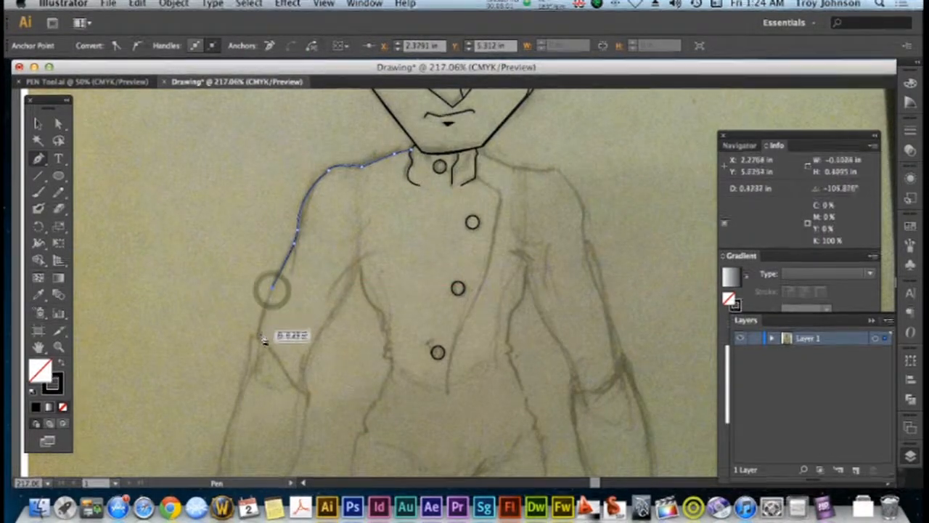
{"action": "left_click", "coordinate": [259, 338]}
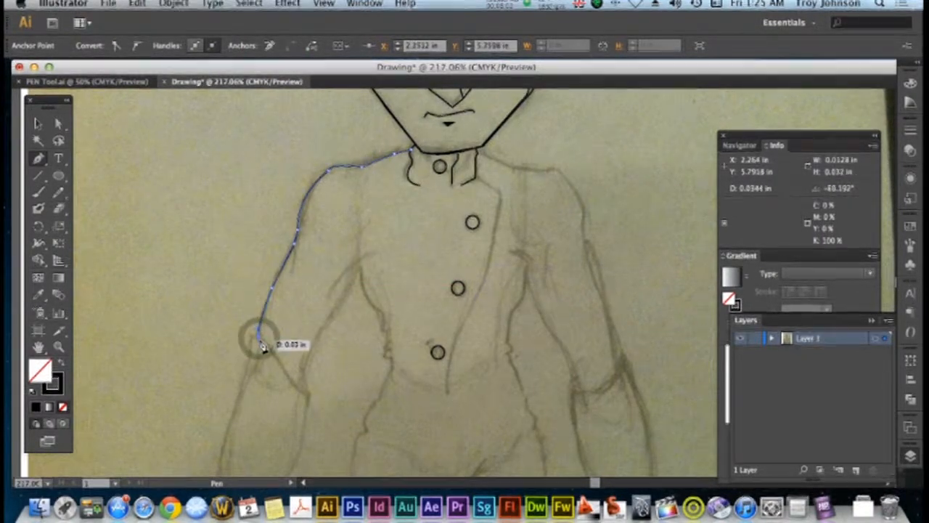
Continue the path along the slanted sleeve edge at the elbow and up the inner arm to the armpit
{"action": "left_click_drag", "start_coordinate": [271, 348], "coordinate": [273, 354]}
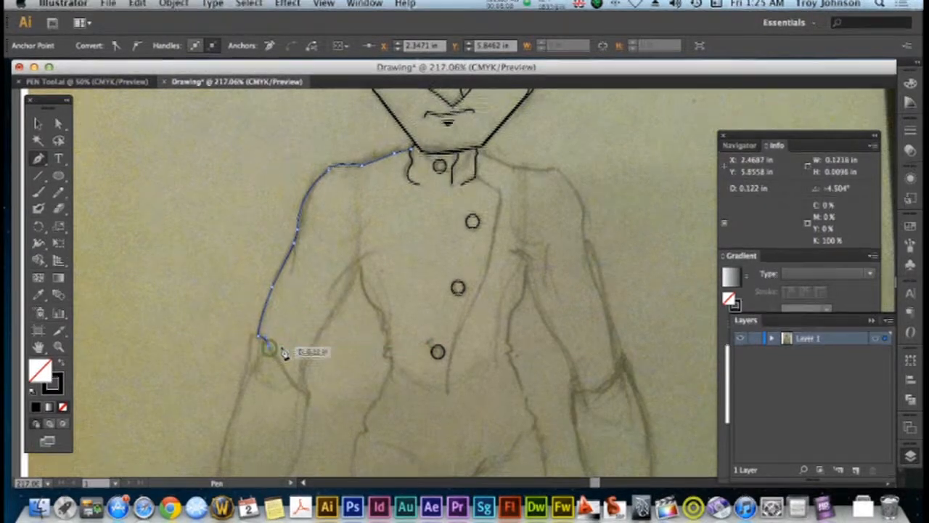
{"action": "scroll", "coordinate": [283, 353], "scroll_direction": "down", "scroll_amount": 3}
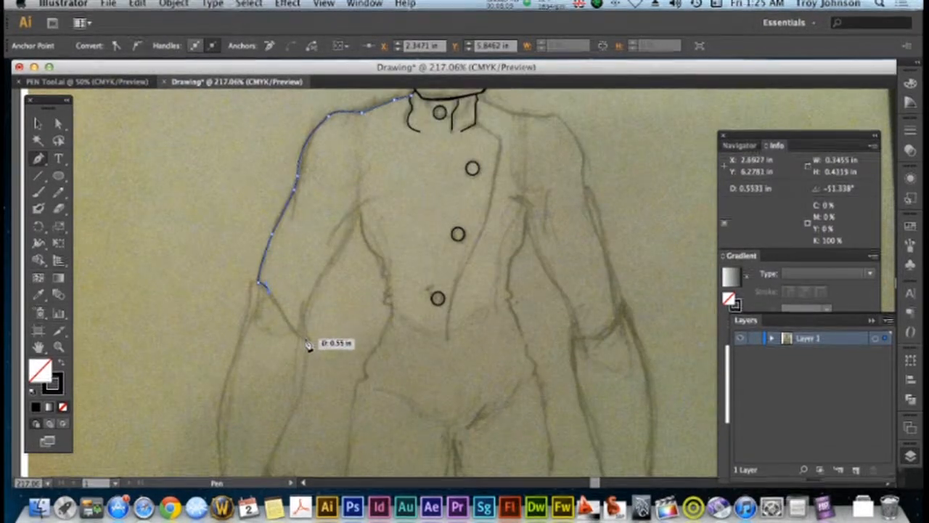
{"action": "left_click_drag", "start_coordinate": [305, 340], "coordinate": [308, 343]}
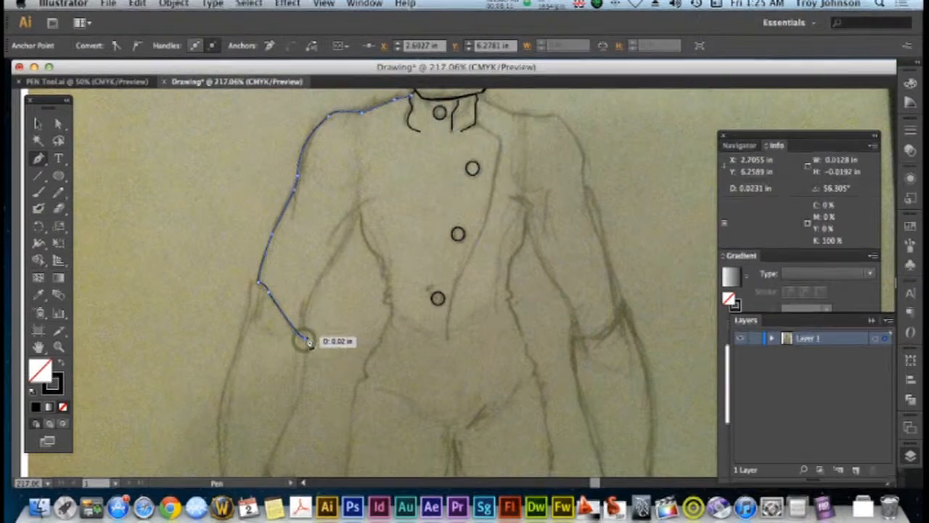
{"action": "left_click", "coordinate": [304, 316]}
{"action": "left_click", "coordinate": [318, 288]}
{"action": "left_click", "coordinate": [361, 212]}
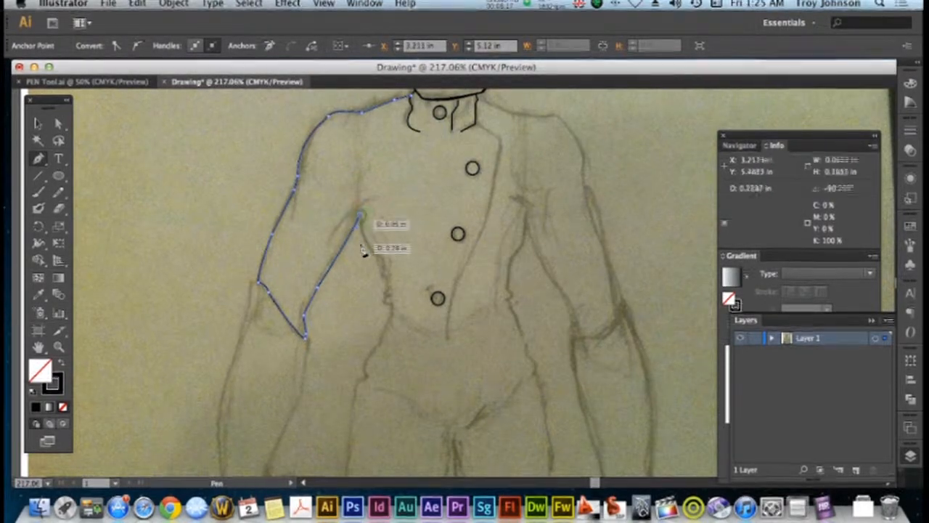
Continue the outline from the armpit down the jacket's wrinkled left-hand side, past the waist to the hip
{"action": "left_click_drag", "start_coordinate": [380, 256], "coordinate": [393, 307]}
{"action": "left_click", "coordinate": [388, 296]}
{"action": "left_click", "coordinate": [389, 305]}
{"action": "scroll", "coordinate": [406, 341], "scroll_direction": "down", "scroll_amount": 1}
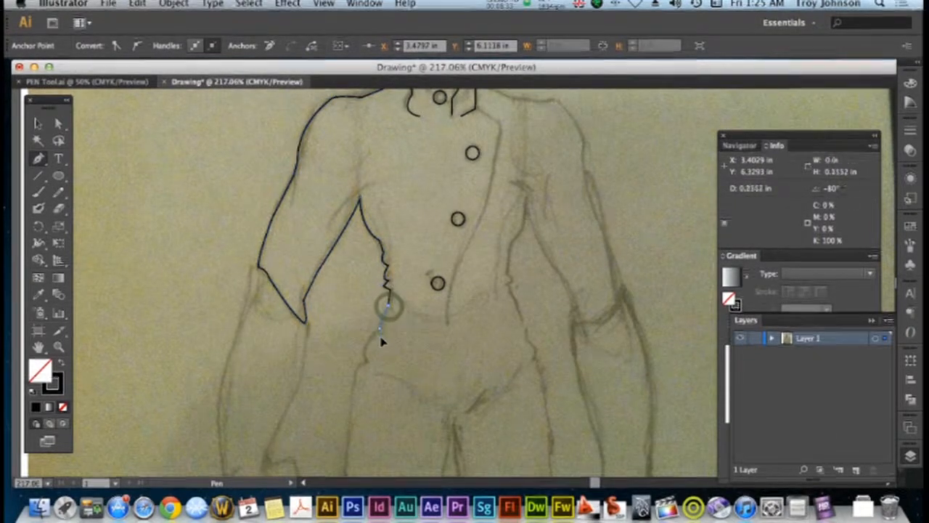
{"action": "left_click", "coordinate": [383, 333]}
{"action": "left_click", "coordinate": [381, 332]}
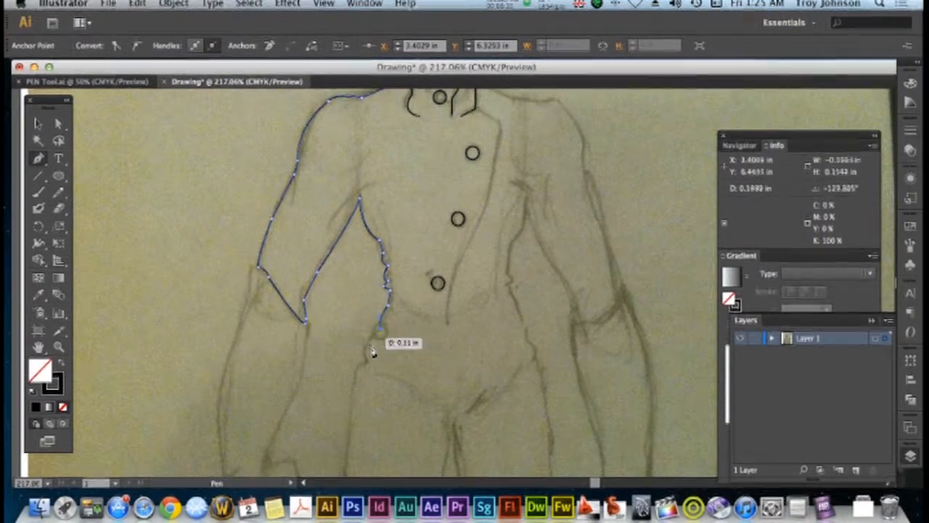
{"action": "left_click_drag", "start_coordinate": [368, 363], "coordinate": [376, 375]}
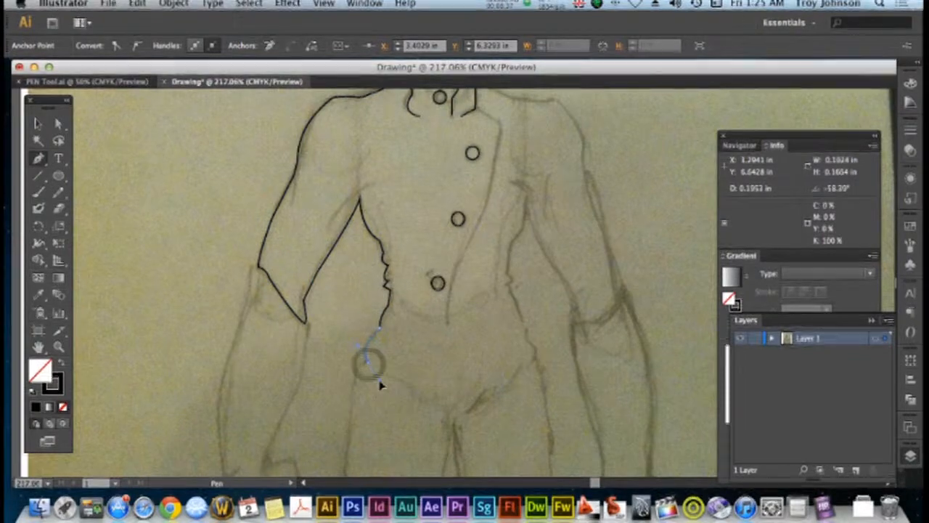
{"action": "scroll", "coordinate": [379, 374], "scroll_direction": "down", "scroll_amount": 4}
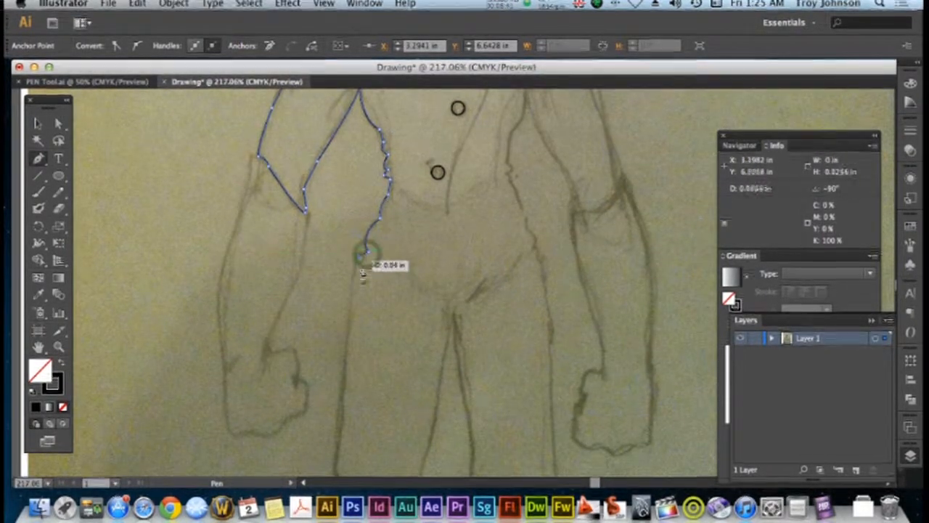
Continue the outline down the outer side of the left-hand leg, following the knee bend to the lower shin
{"action": "scroll", "coordinate": [361, 289], "scroll_direction": "down", "scroll_amount": 7}
{"action": "scroll", "coordinate": [349, 239], "scroll_direction": "up", "scroll_amount": 2}
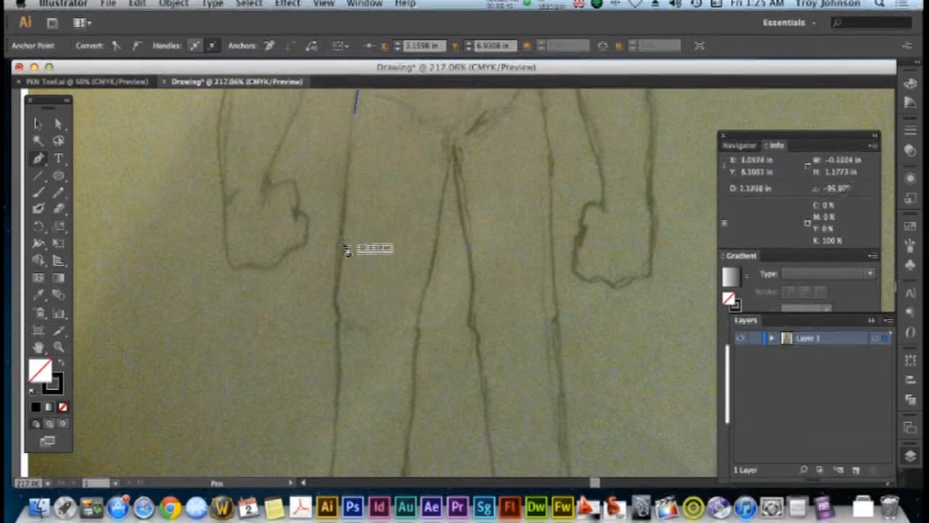
{"action": "left_click_drag", "start_coordinate": [339, 291], "coordinate": [352, 331]}
{"action": "scroll", "coordinate": [358, 330], "scroll_direction": "down", "scroll_amount": 2}
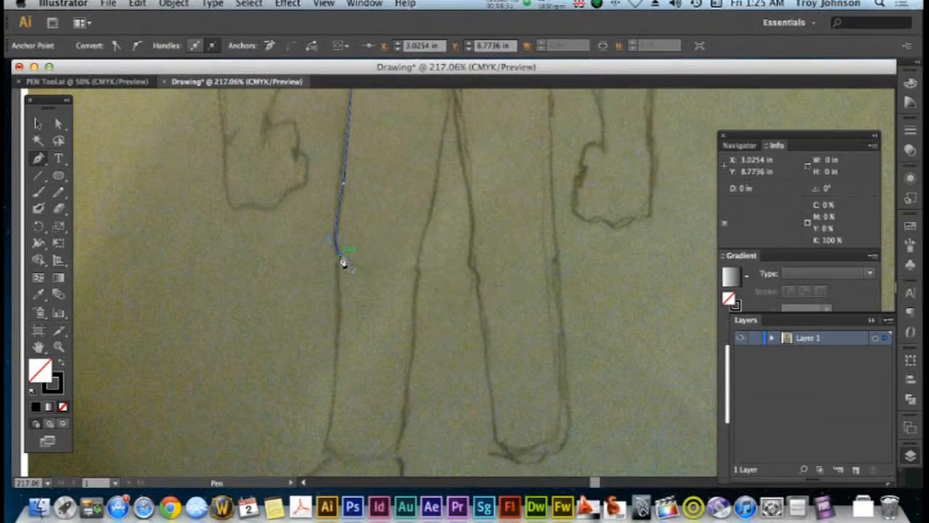
{"action": "left_click", "coordinate": [339, 283]}
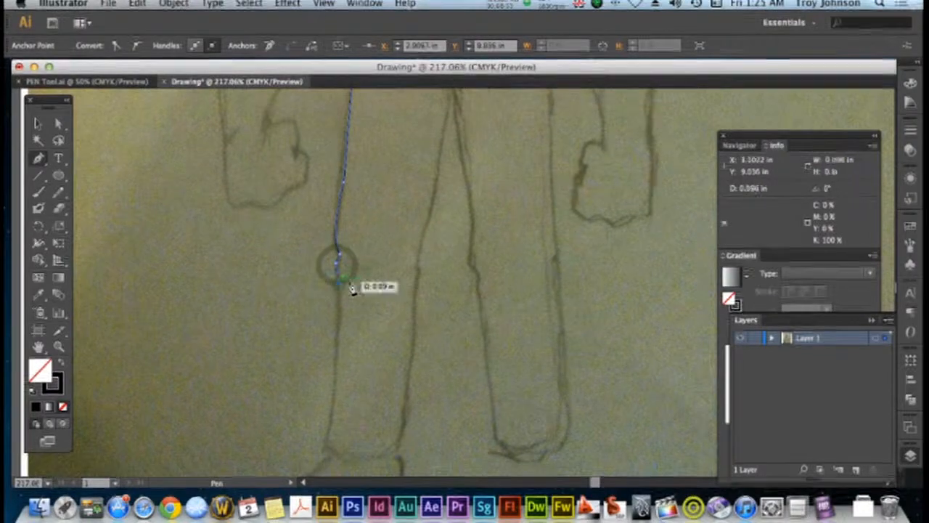
{"action": "scroll", "coordinate": [351, 288], "scroll_direction": "down", "scroll_amount": 5}
{"action": "left_click", "coordinate": [334, 241]}
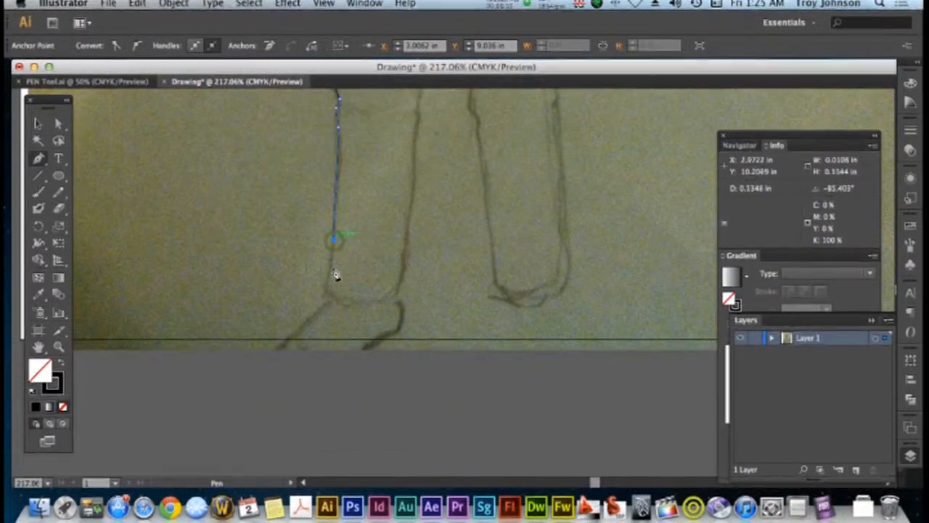
Trace the curved trouser hem and continue the path up the inner side of the left-hand leg to the crotch
{"action": "left_click_drag", "start_coordinate": [326, 293], "coordinate": [408, 271]}
{"action": "left_click", "coordinate": [406, 248]}
{"action": "scroll", "coordinate": [415, 248], "scroll_direction": "up", "scroll_amount": 5}
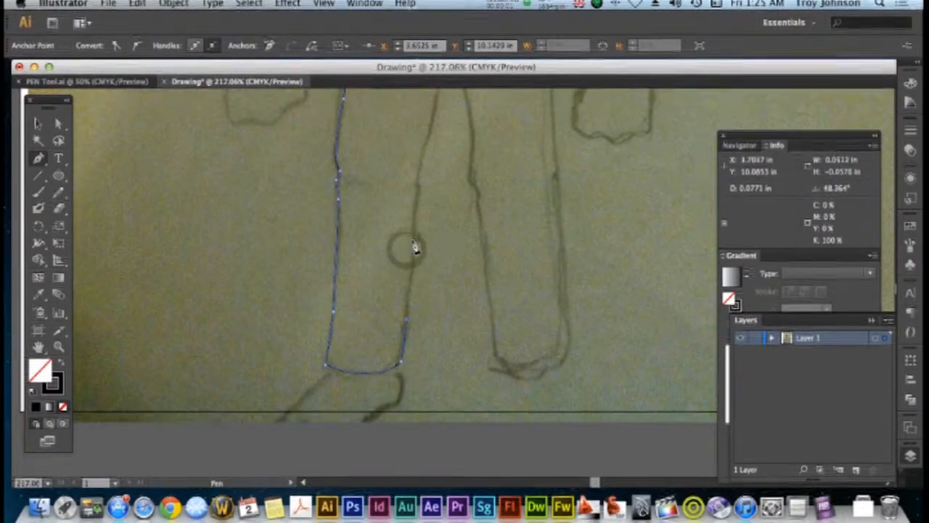
{"action": "left_click_drag", "start_coordinate": [418, 219], "coordinate": [419, 187]}
{"action": "left_click_drag", "start_coordinate": [418, 187], "coordinate": [434, 206]}
{"action": "scroll", "coordinate": [423, 208], "scroll_direction": "up", "scroll_amount": 8}
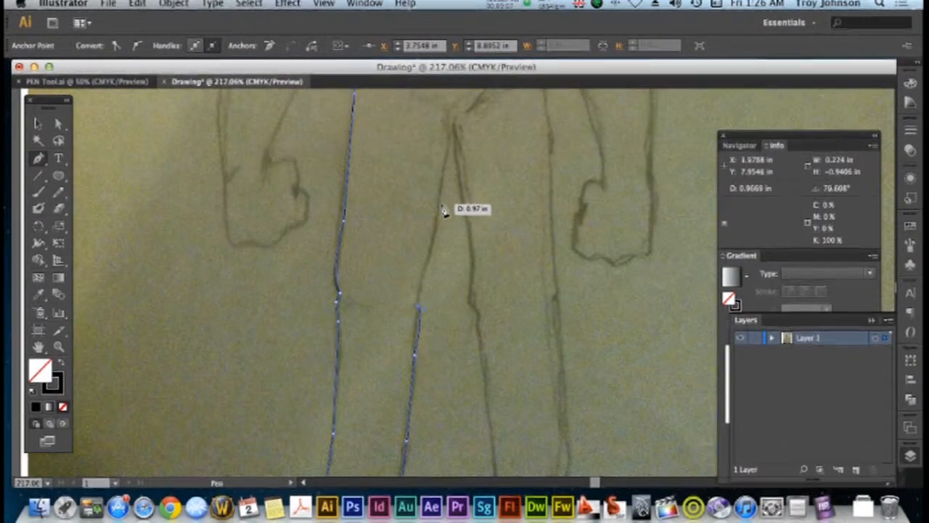
{"action": "left_click", "coordinate": [440, 210]}
{"action": "scroll", "coordinate": [440, 202], "scroll_direction": "down", "scroll_amount": 1}
{"action": "scroll", "coordinate": [436, 201], "scroll_direction": "up", "scroll_amount": 4}
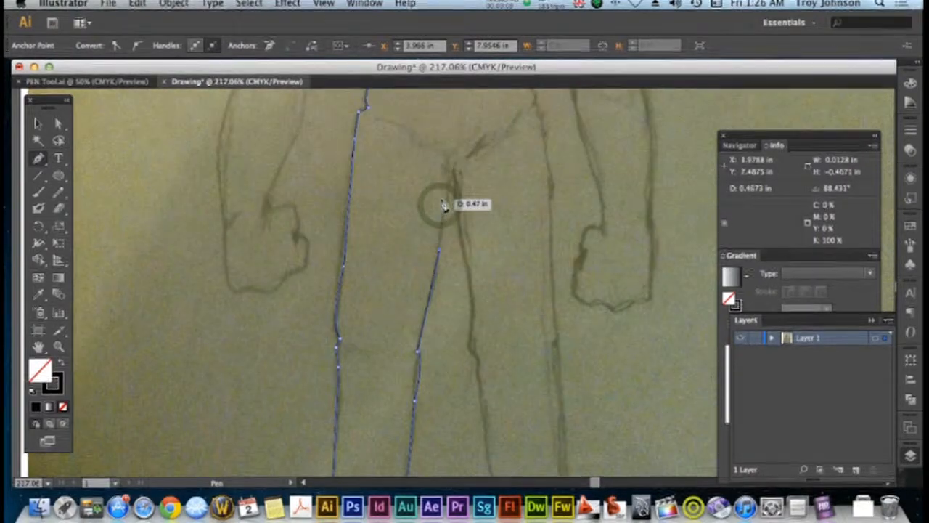
{"action": "left_click", "coordinate": [446, 172]}
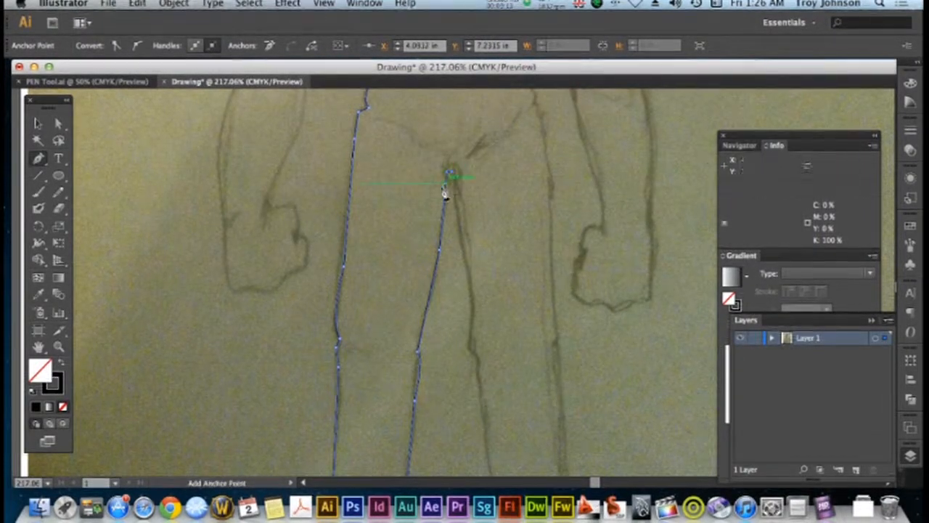
End the body outline as an open path at the crotch and deselect it
{"action": "scroll", "coordinate": [444, 193], "scroll_direction": "up", "scroll_amount": 5}
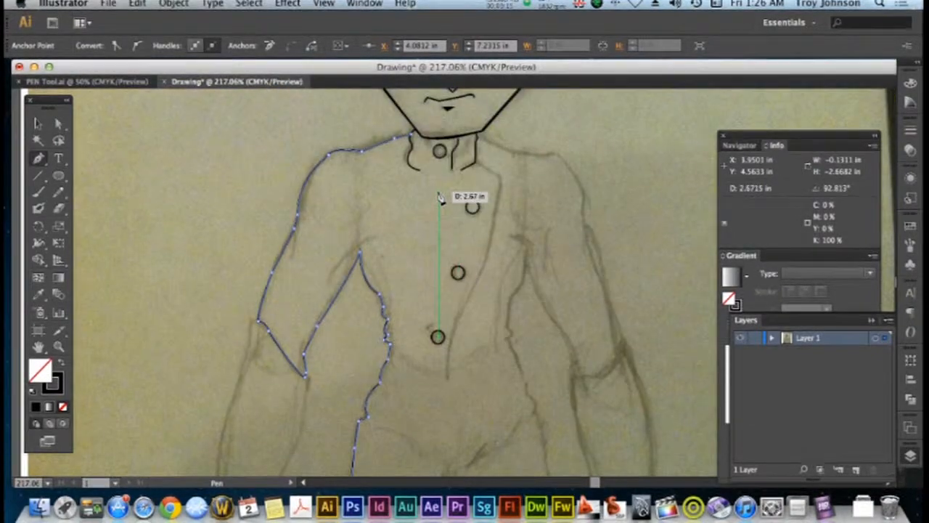
{"action": "scroll", "coordinate": [392, 196], "scroll_direction": "up", "scroll_amount": 1}
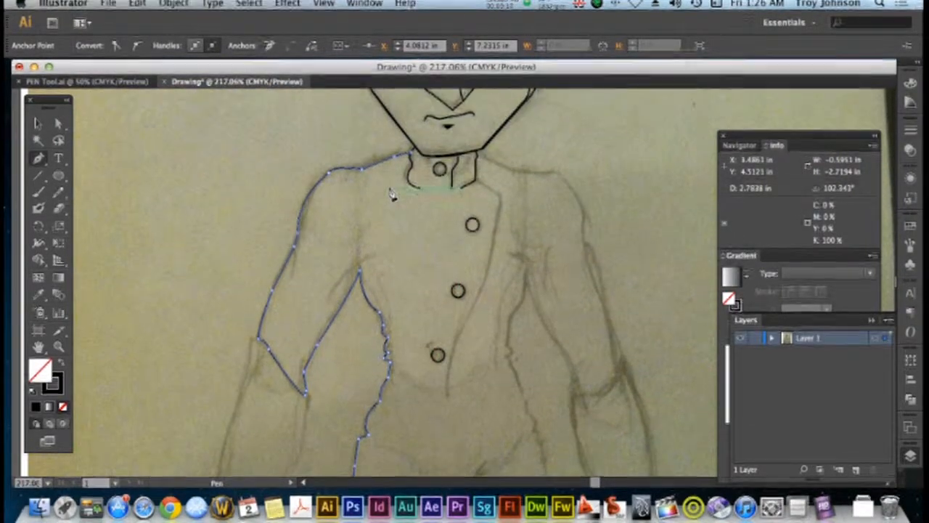
{"action": "scroll", "coordinate": [387, 190], "scroll_direction": "up", "scroll_amount": 4}
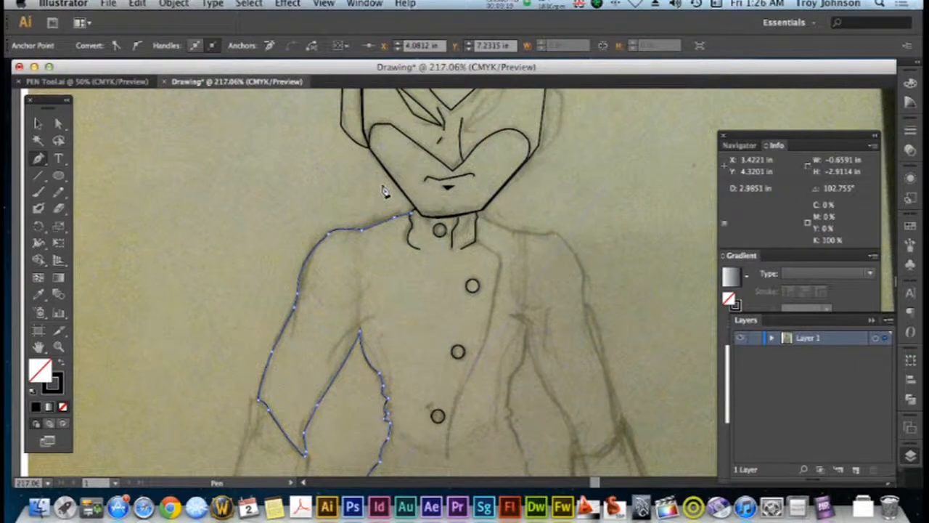
{"action": "key", "text": "super"}
{"action": "key", "text": "super+minus"}
{"action": "key", "text": "super+minus"}
{"action": "scroll", "coordinate": [400, 217], "scroll_direction": "down", "scroll_amount": 6}
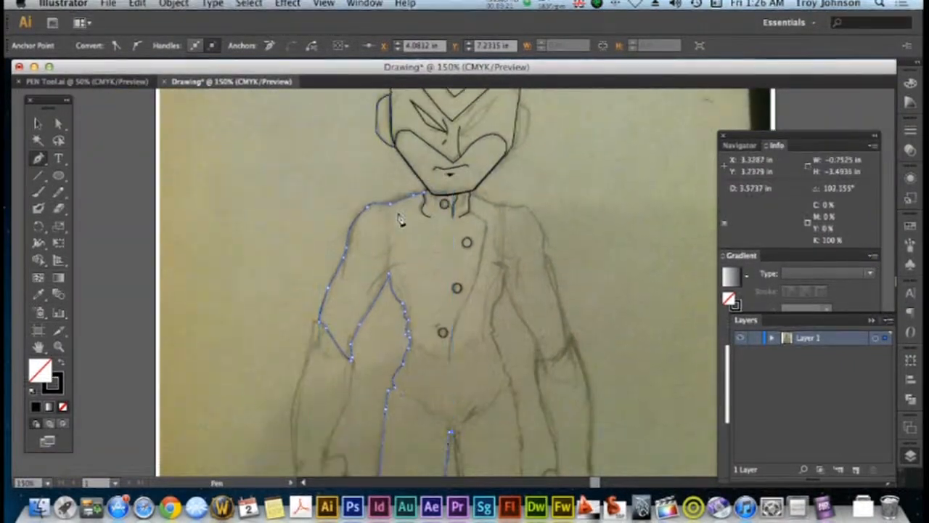
{"action": "left_click", "coordinate": [40, 125]}
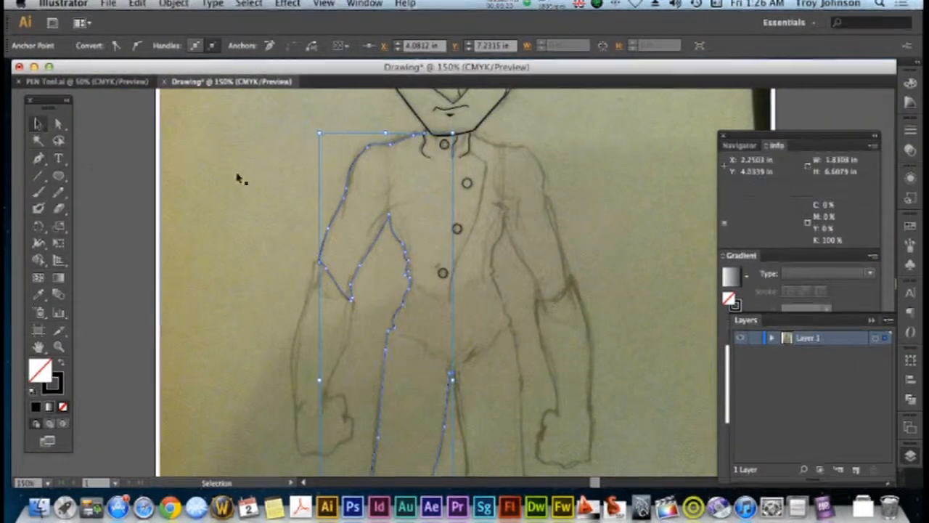
{"action": "left_click", "coordinate": [239, 175]}
Start a new path at the left-hand elbow, follow the sleeve edge and trace the inner forearm down to the wrist
{"action": "key", "text": "p"}
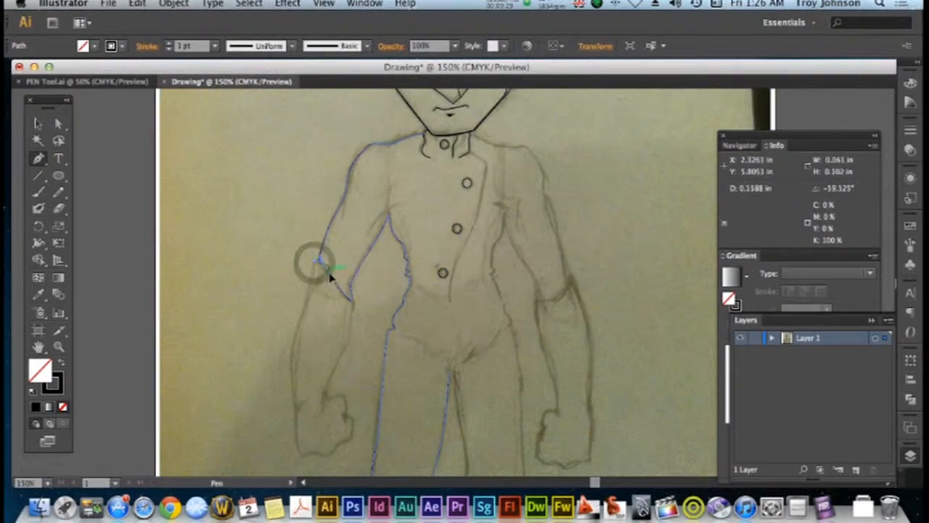
{"action": "left_click", "coordinate": [327, 272]}
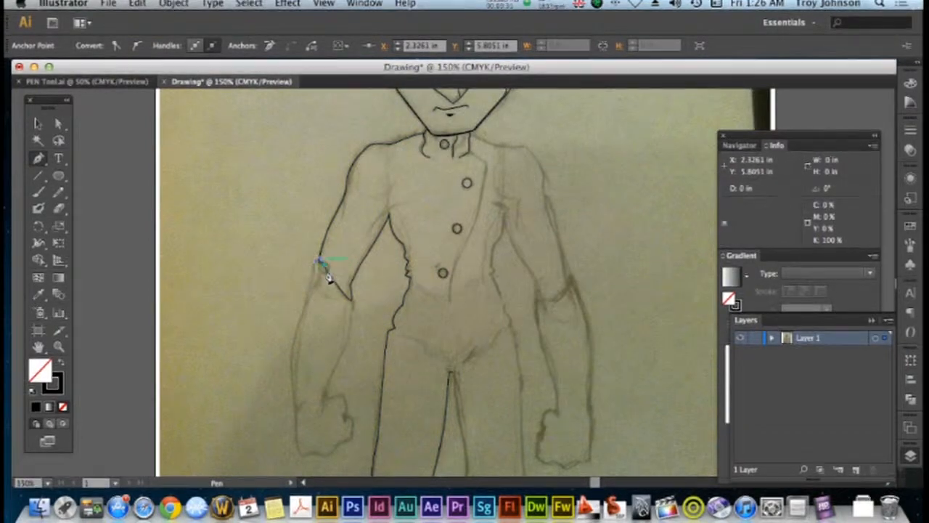
{"action": "left_click", "coordinate": [332, 280]}
{"action": "left_click_drag", "start_coordinate": [352, 301], "coordinate": [327, 401]}
{"action": "left_click", "coordinate": [325, 396]}
{"action": "left_click", "coordinate": [326, 397]}
Trace the left-hand fist around the thumb, knuckles and bottom edge and back up to the outer wrist
{"action": "left_click_drag", "start_coordinate": [326, 396], "coordinate": [346, 404]}
{"action": "left_click", "coordinate": [345, 398]}
{"action": "left_click", "coordinate": [350, 406]}
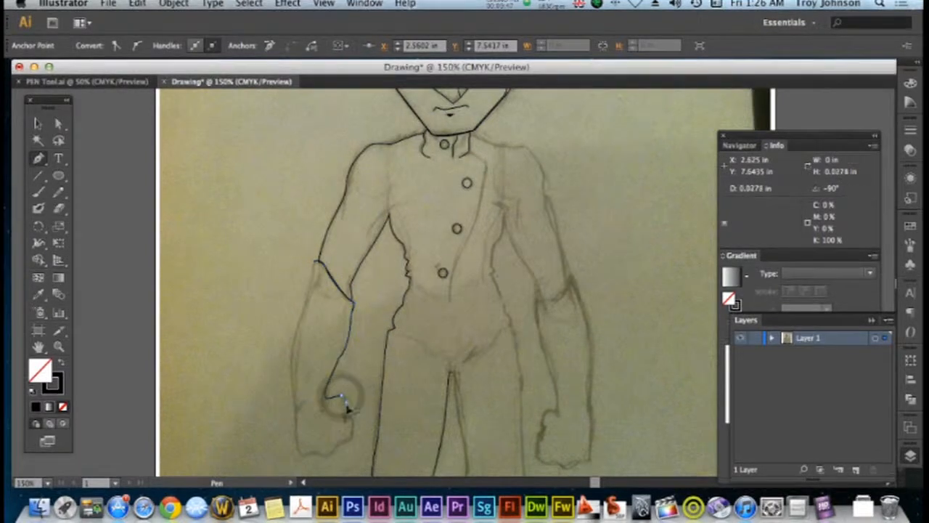
{"action": "scroll", "coordinate": [473, 150], "scroll_direction": "down", "scroll_amount": 4}
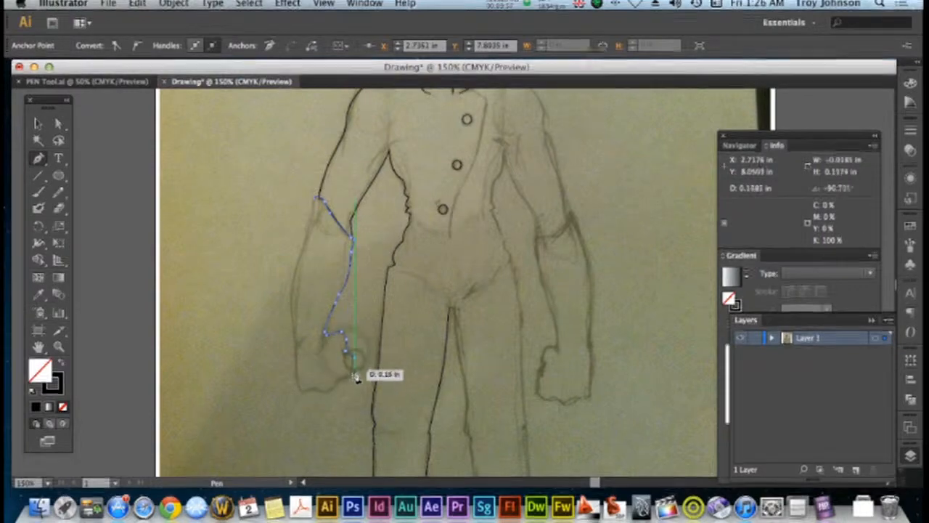
{"action": "left_click_drag", "start_coordinate": [356, 385], "coordinate": [297, 374]}
{"action": "left_click_drag", "start_coordinate": [296, 368], "coordinate": [296, 345]}
Trace the outer forearm up to the elbow, close the forearm shape at its starting point and deselect it
{"action": "left_click", "coordinate": [294, 339]}
{"action": "left_click", "coordinate": [291, 305]}
{"action": "left_click", "coordinate": [302, 260]}
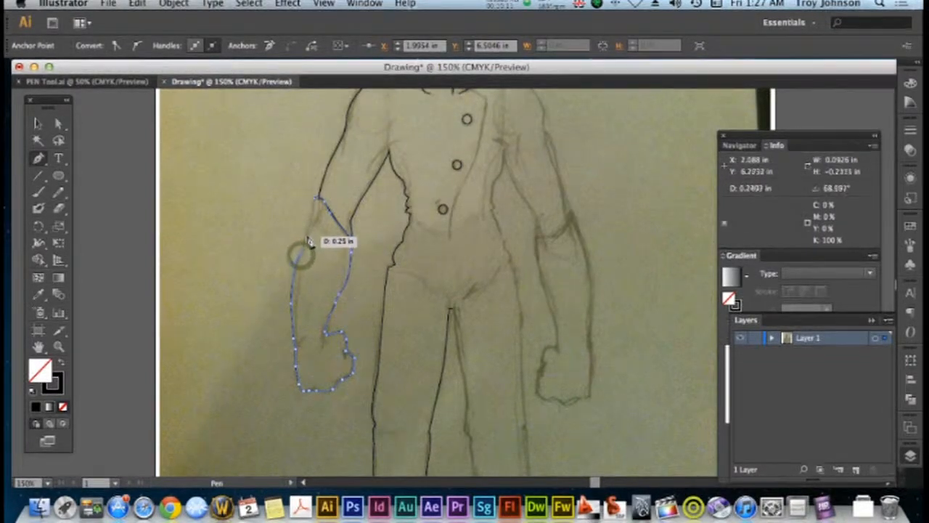
{"action": "left_click", "coordinate": [308, 237]}
{"action": "left_click", "coordinate": [317, 207]}
{"action": "left_click", "coordinate": [317, 199]}
{"action": "scroll", "coordinate": [523, 323], "scroll_direction": "up", "scroll_amount": 5}
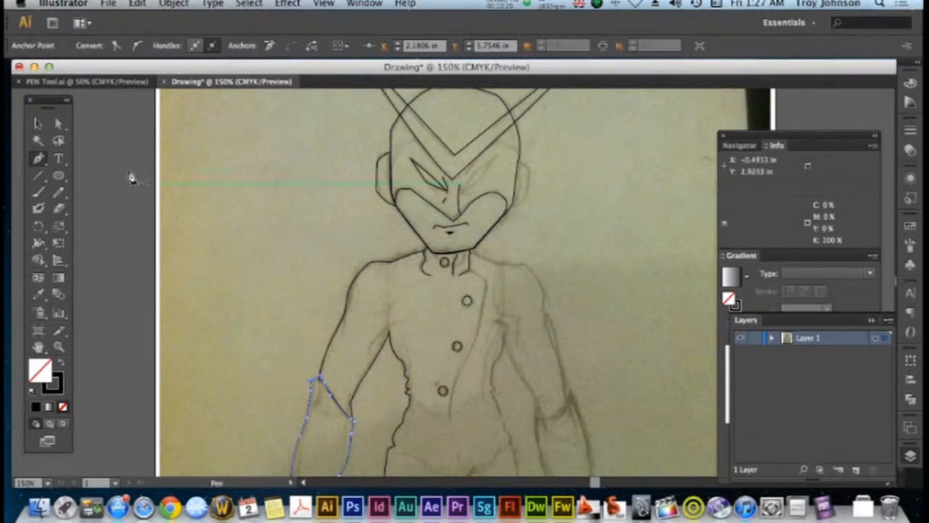
{"action": "left_click", "coordinate": [201, 180]}
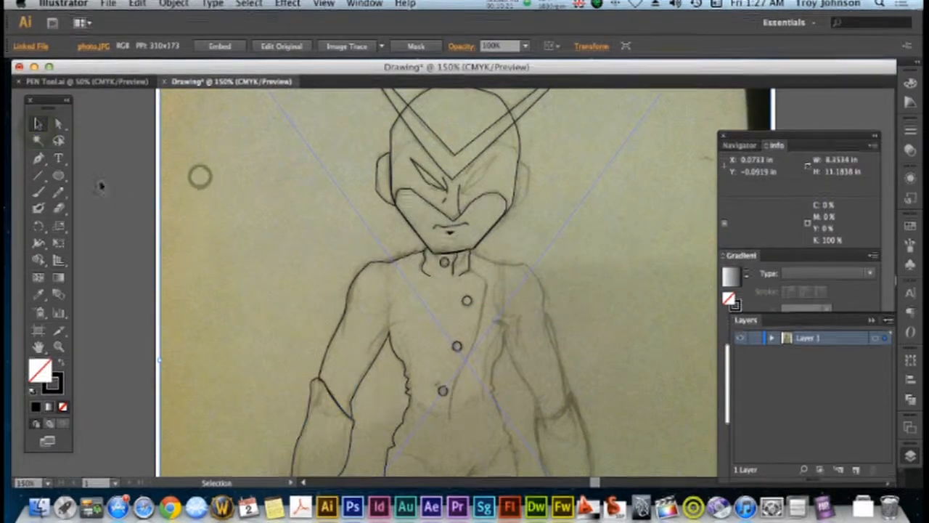
Trace the jacket's front opening edge with the Pen tool from the collar past the buttons down to the crotch, and deselect it
{"action": "key", "text": "p"}
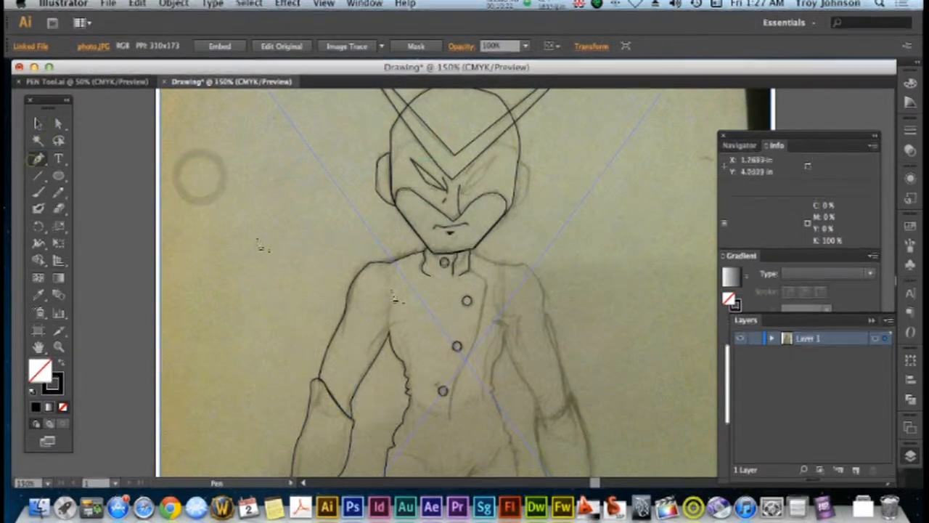
{"action": "left_click", "coordinate": [469, 270]}
{"action": "left_click", "coordinate": [487, 282]}
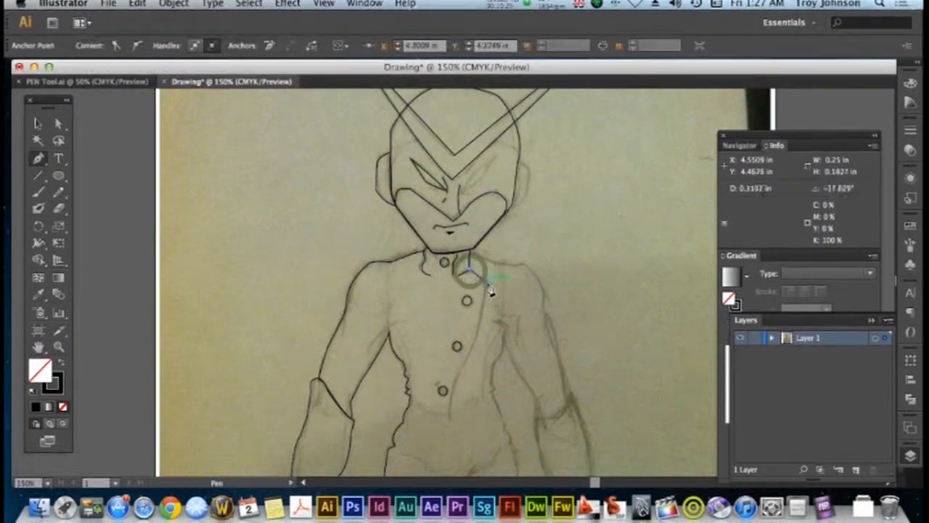
{"action": "left_click", "coordinate": [481, 313]}
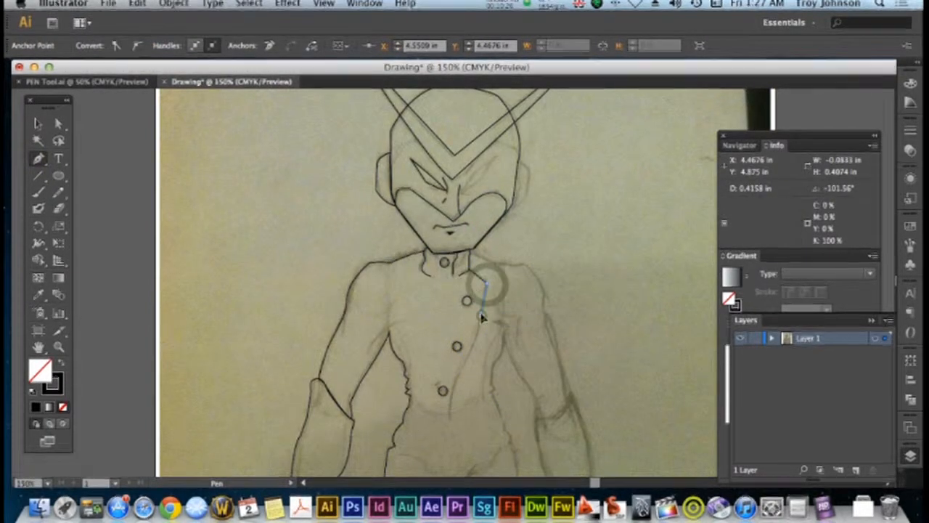
{"action": "left_click", "coordinate": [465, 366]}
{"action": "scroll", "coordinate": [467, 369], "scroll_direction": "down", "scroll_amount": 4}
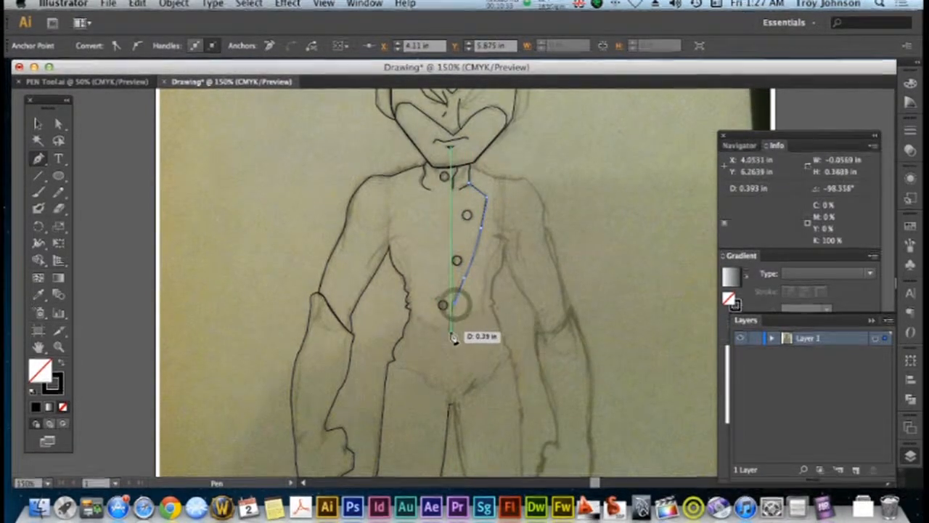
{"action": "left_click_drag", "start_coordinate": [453, 376], "coordinate": [448, 409]}
{"action": "left_click", "coordinate": [448, 407]}
{"action": "scroll", "coordinate": [396, 369], "scroll_direction": "up", "scroll_amount": 2}
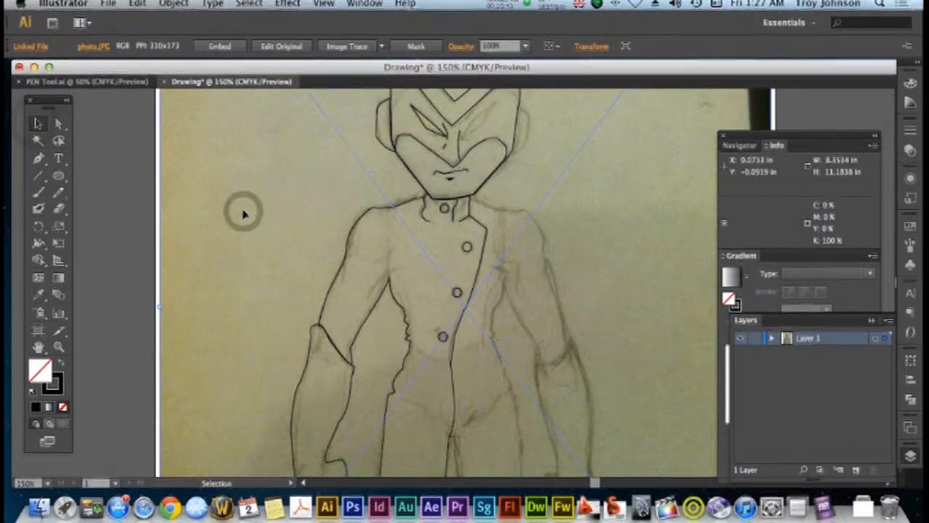
{"action": "scroll", "coordinate": [244, 213], "scroll_direction": "up", "scroll_amount": 2}
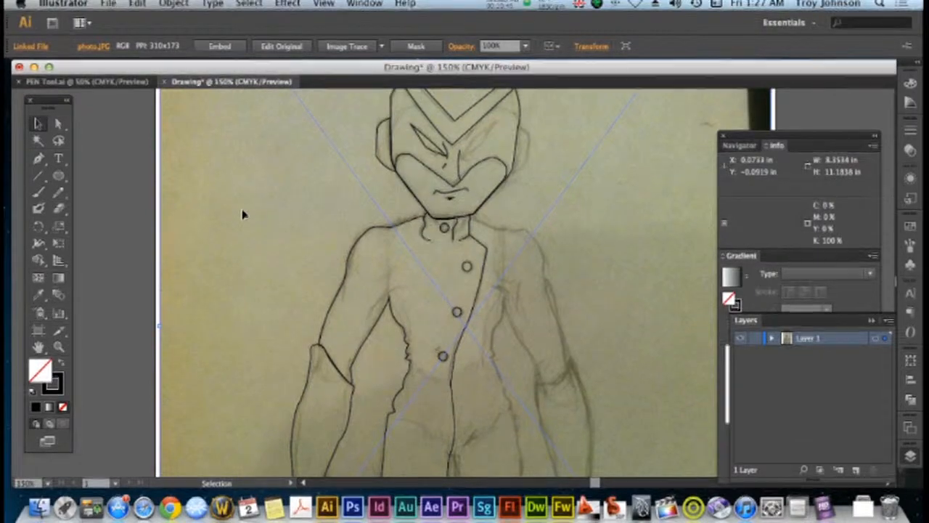
Trace the right-hand side of the torso with the Pen tool as an open path from the armpit over the waist to the hip
{"action": "scroll", "coordinate": [243, 215], "scroll_direction": "up", "scroll_amount": 2}
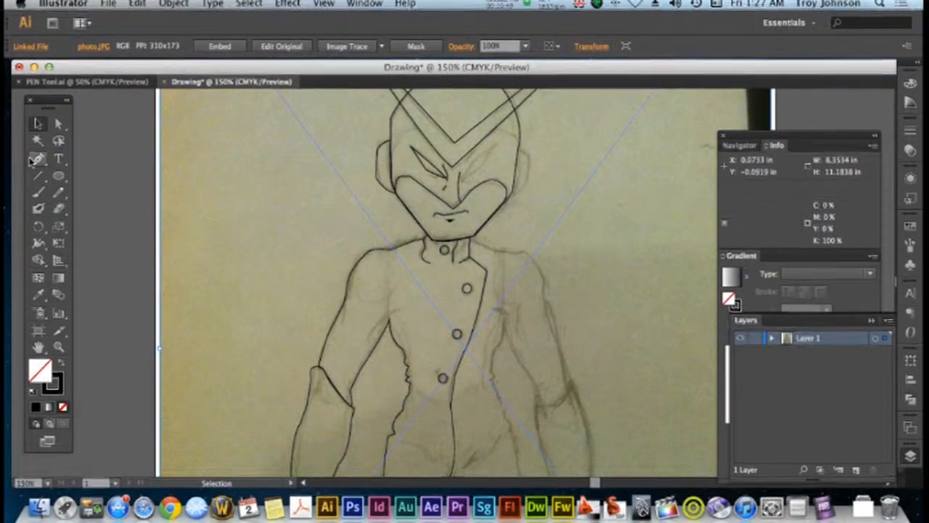
{"action": "scroll", "coordinate": [320, 242], "scroll_direction": "down", "scroll_amount": 3}
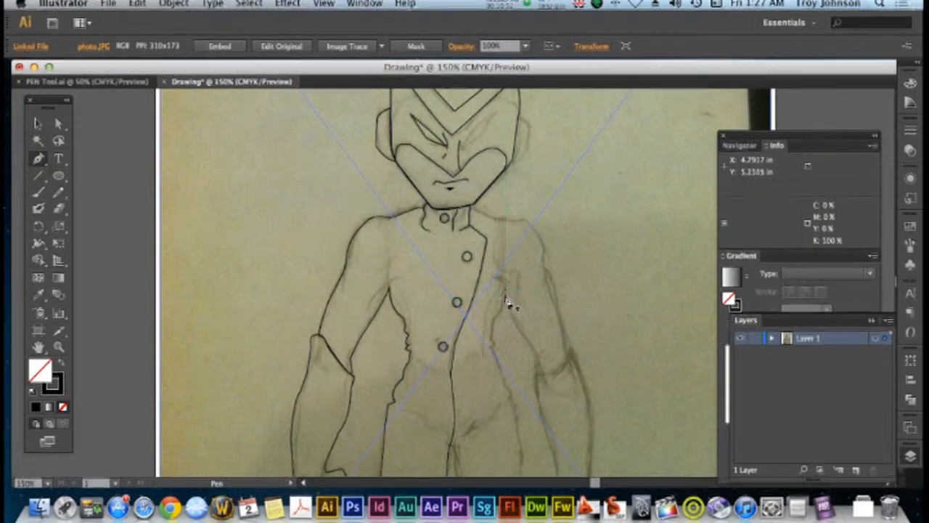
{"action": "left_click_drag", "start_coordinate": [506, 292], "coordinate": [485, 353]}
{"action": "left_click", "coordinate": [493, 340]}
{"action": "left_click", "coordinate": [493, 350]}
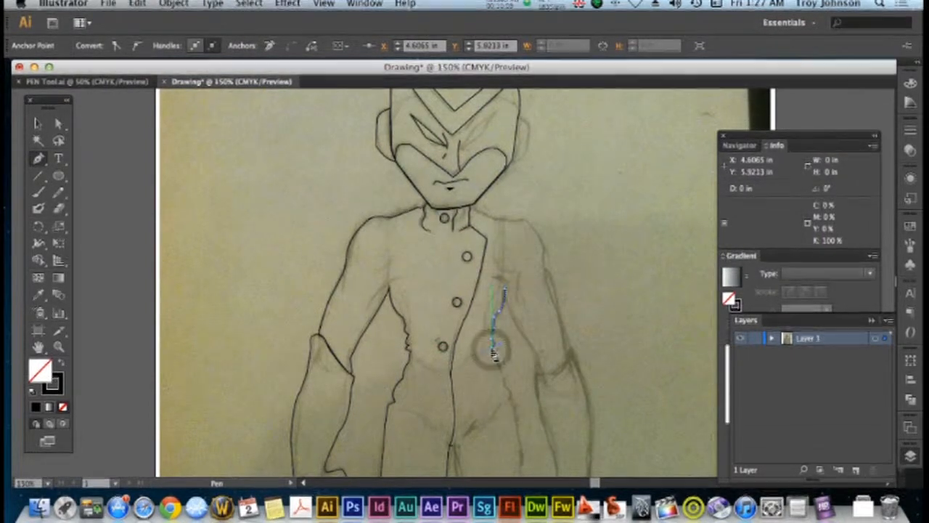
{"action": "scroll", "coordinate": [494, 353], "scroll_direction": "down", "scroll_amount": 3}
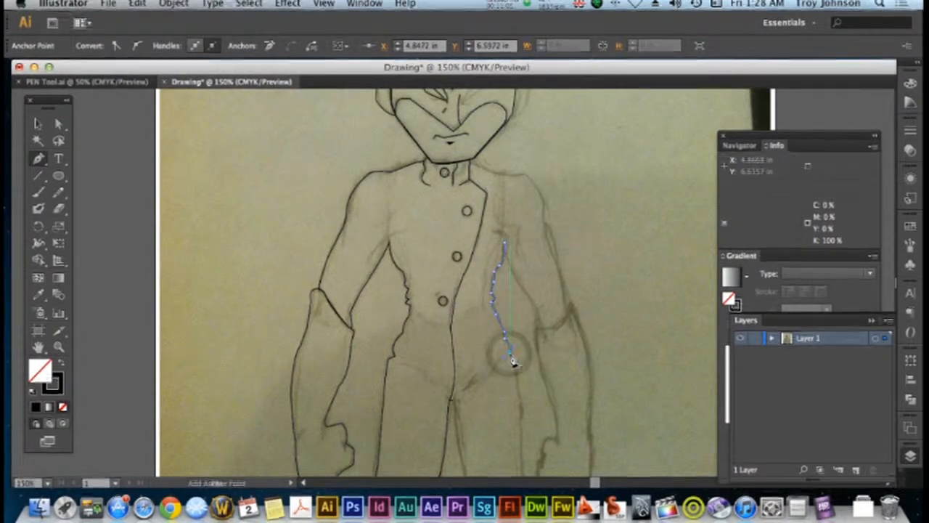
{"action": "scroll", "coordinate": [516, 367], "scroll_direction": "down", "scroll_amount": 5}
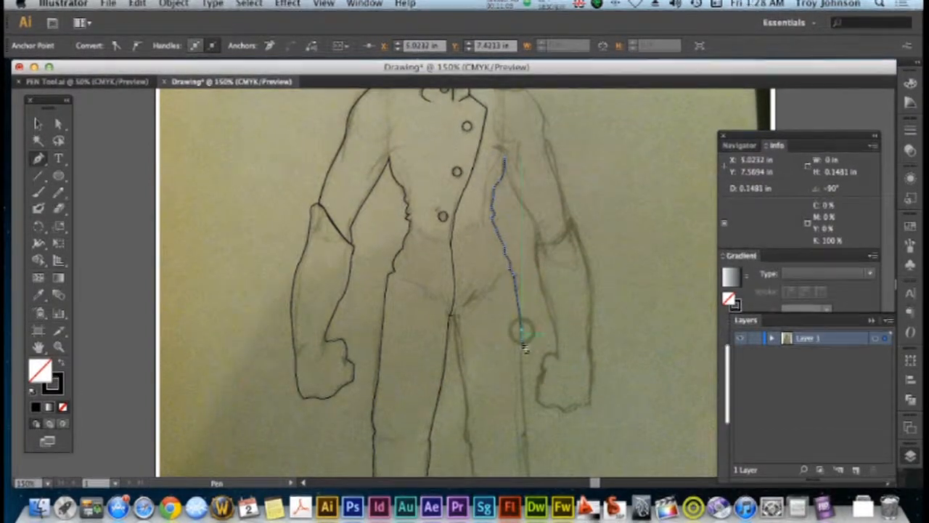
{"action": "scroll", "coordinate": [524, 348], "scroll_direction": "down", "scroll_amount": 8}
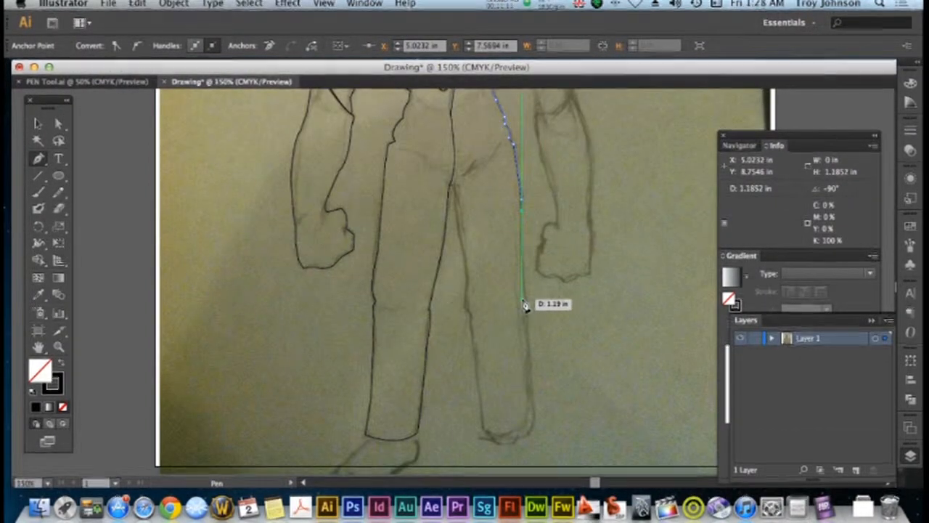
{"action": "scroll", "coordinate": [526, 305], "scroll_direction": "up", "scroll_amount": 8}
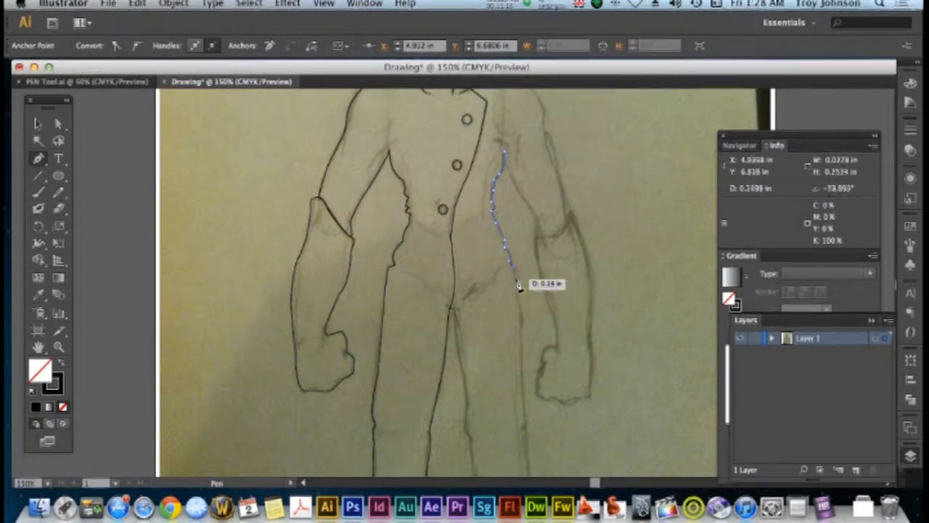
{"action": "scroll", "coordinate": [513, 308], "scroll_direction": "up", "scroll_amount": 8}
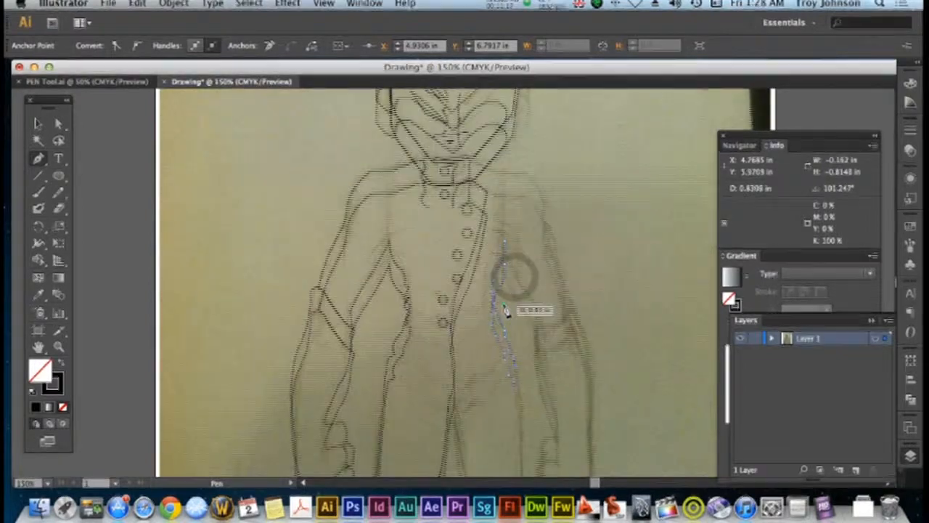
{"action": "left_click_drag", "start_coordinate": [506, 311], "coordinate": [511, 311]}
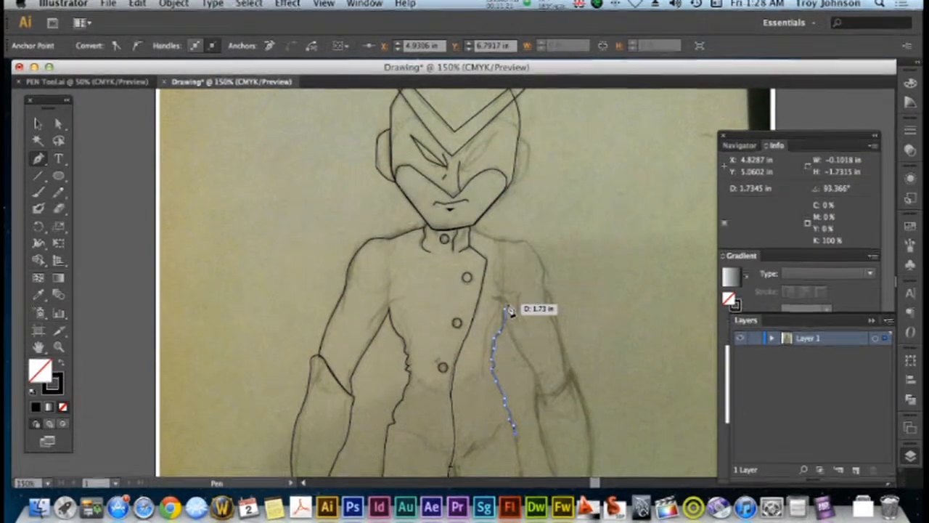
{"action": "scroll", "coordinate": [511, 310], "scroll_direction": "down", "scroll_amount": 4}
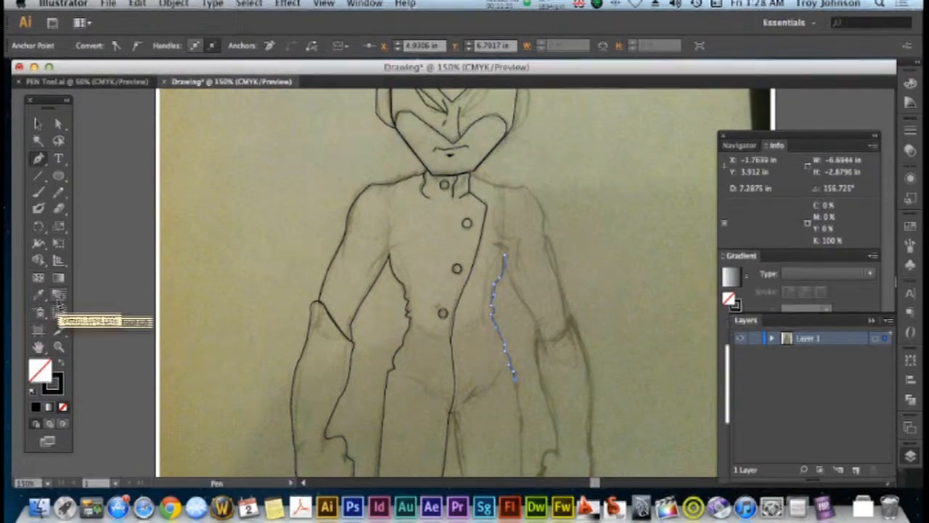
Cut the body outline with the Scissors tool at the left-hand shoulder and armpit to separate the arm, and deselect it
{"action": "left_click", "coordinate": [60, 338]}
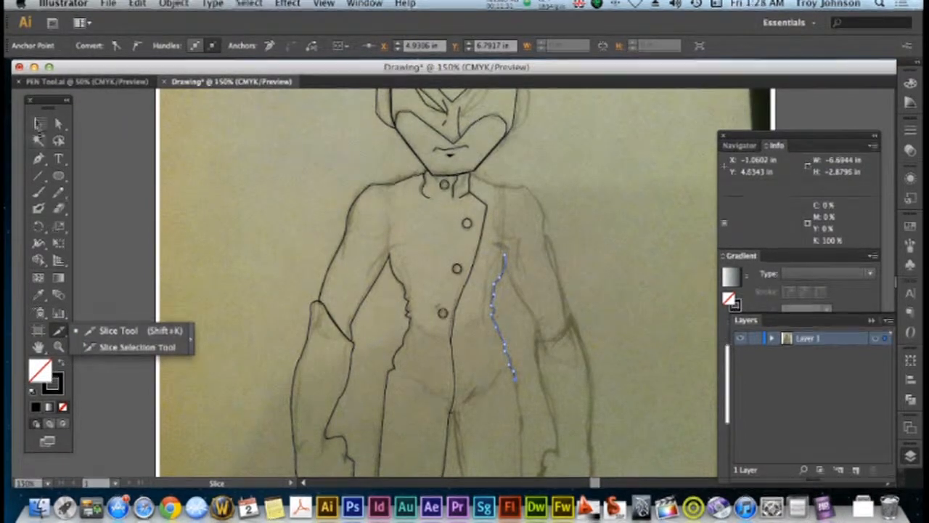
{"action": "left_click", "coordinate": [36, 122]}
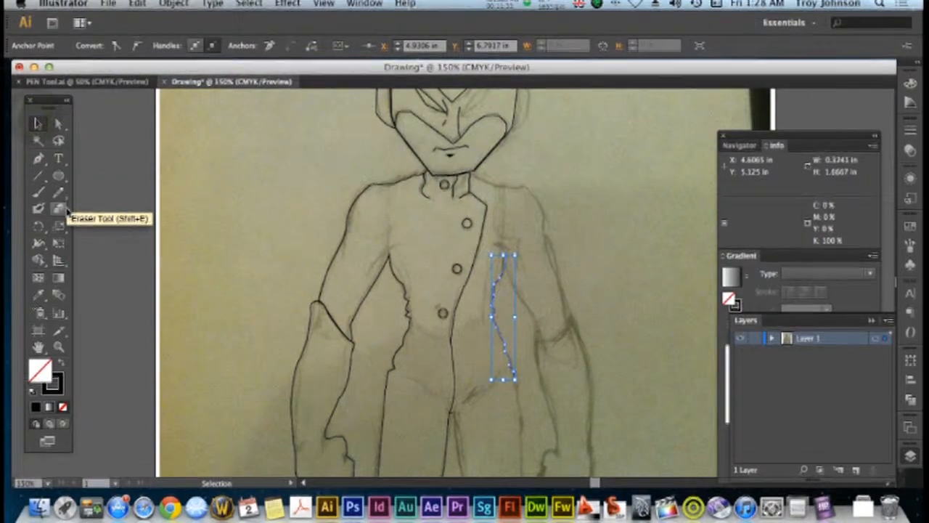
{"action": "left_click_drag", "start_coordinate": [64, 213], "coordinate": [109, 226]}
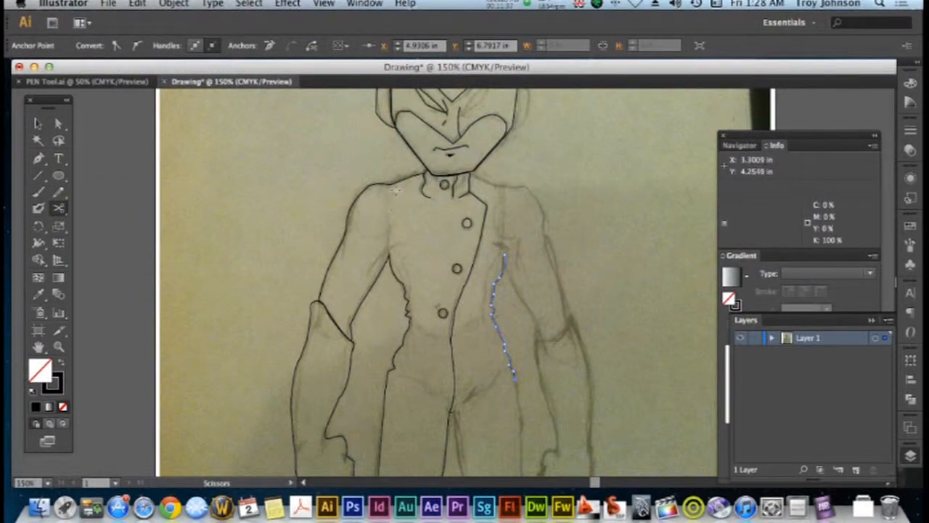
{"action": "left_click", "coordinate": [390, 185]}
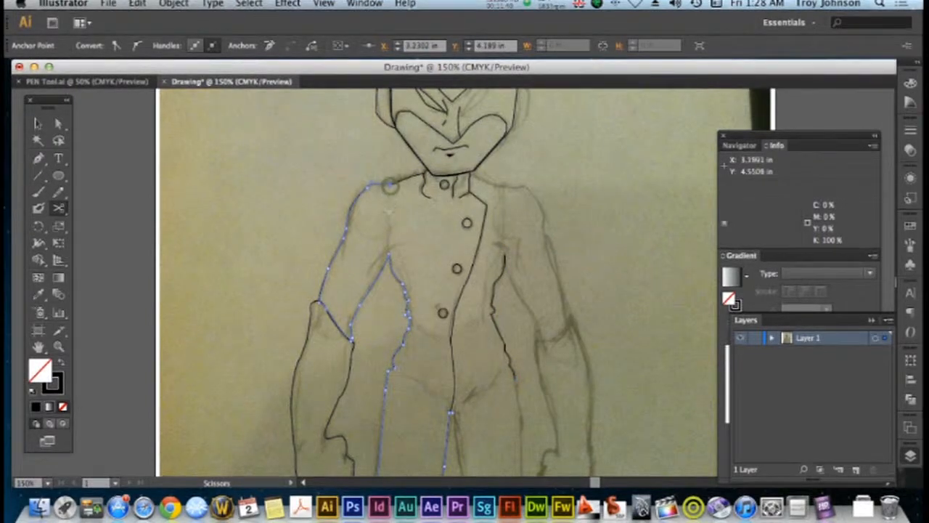
{"action": "left_click", "coordinate": [389, 254]}
{"action": "left_click", "coordinate": [36, 136]}
{"action": "left_click", "coordinate": [38, 123]}
{"action": "left_click", "coordinate": [212, 193]}
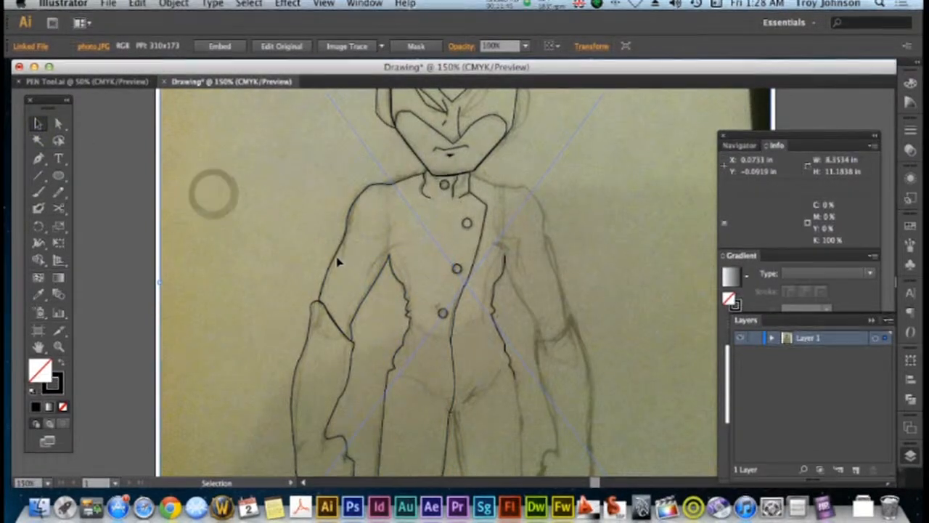
Select the left-hand upper arm and forearm paths, duplicate them and move the copy over the sketched right-hand arm
{"action": "left_click", "coordinate": [338, 263]}
{"action": "left_click", "coordinate": [307, 346], "text": "shift"}
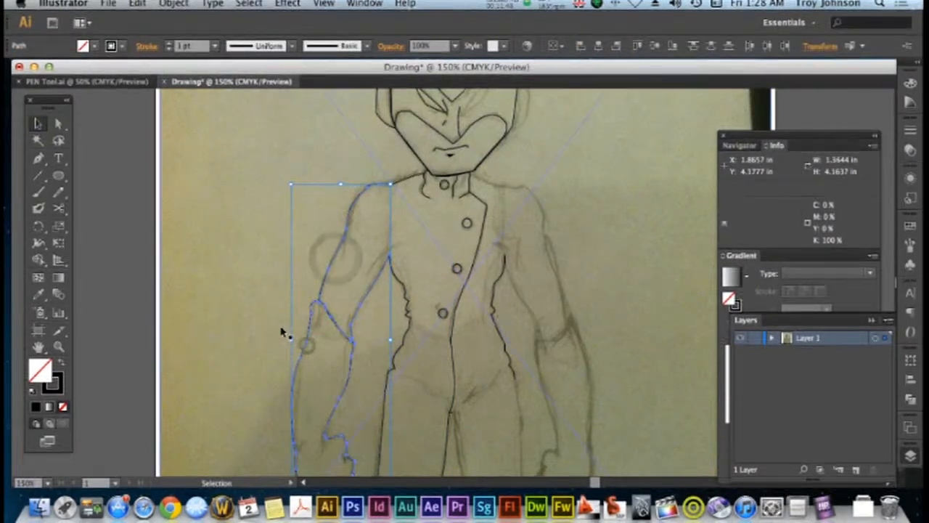
{"action": "scroll", "coordinate": [281, 333], "scroll_direction": "down", "scroll_amount": 3}
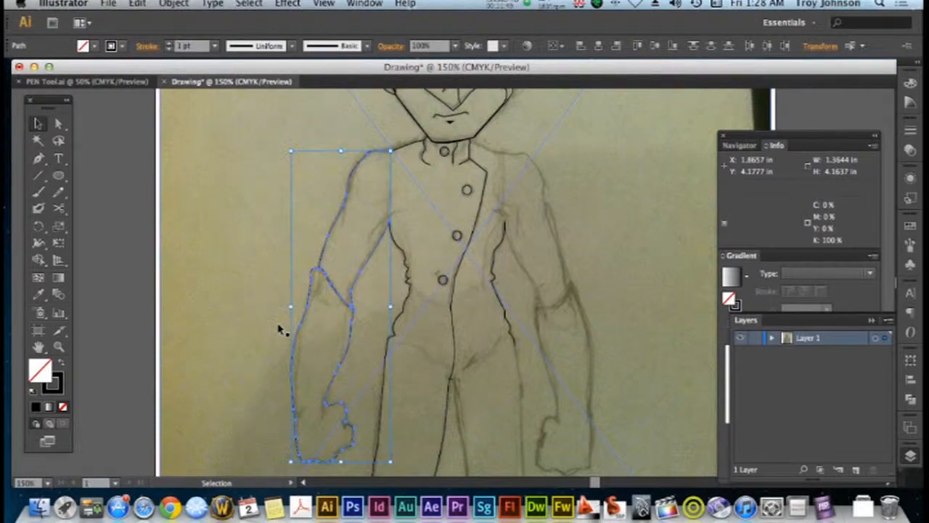
{"action": "key", "text": "a"}
{"action": "key", "text": "super+v"}
{"action": "left_click_drag", "start_coordinate": [415, 304], "coordinate": [519, 326]}
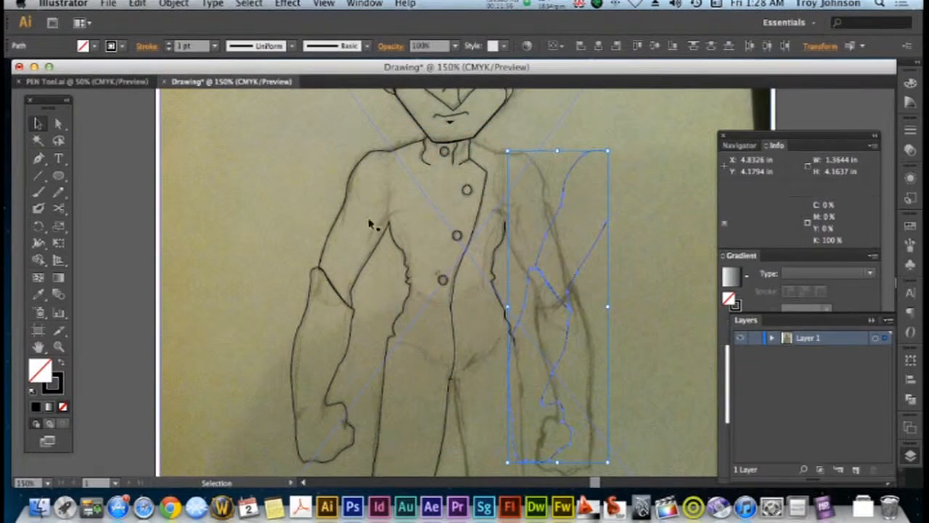
{"action": "left_click", "coordinate": [138, 4]}
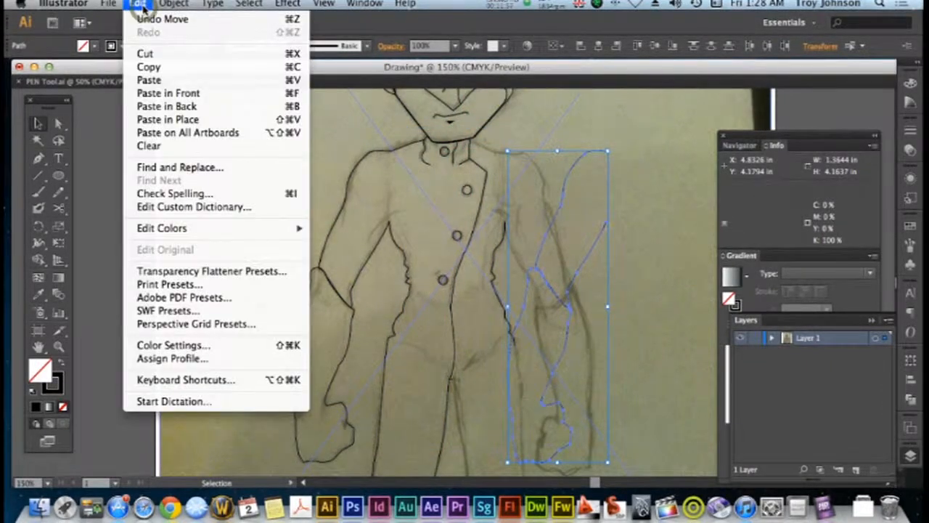
{"action": "mouse_move", "coordinate": [174, 4]}
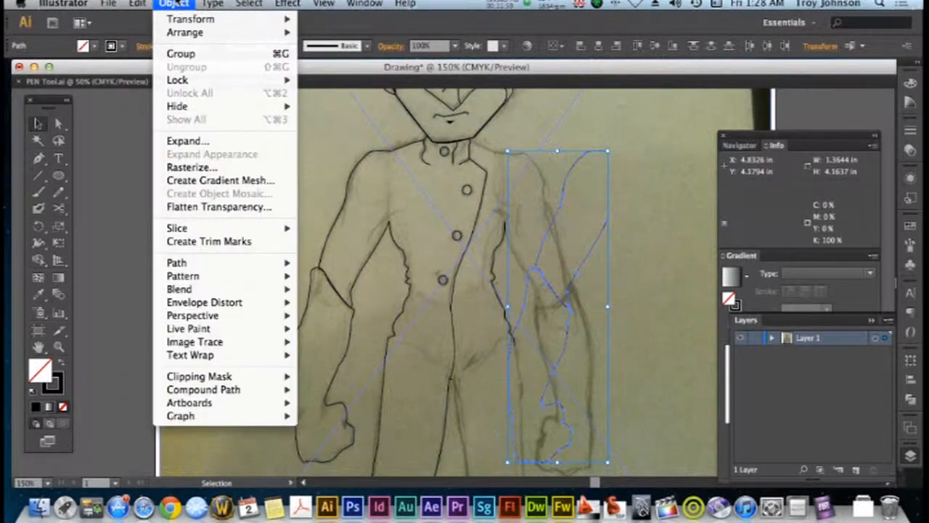
{"action": "mouse_move", "coordinate": [182, 21]}
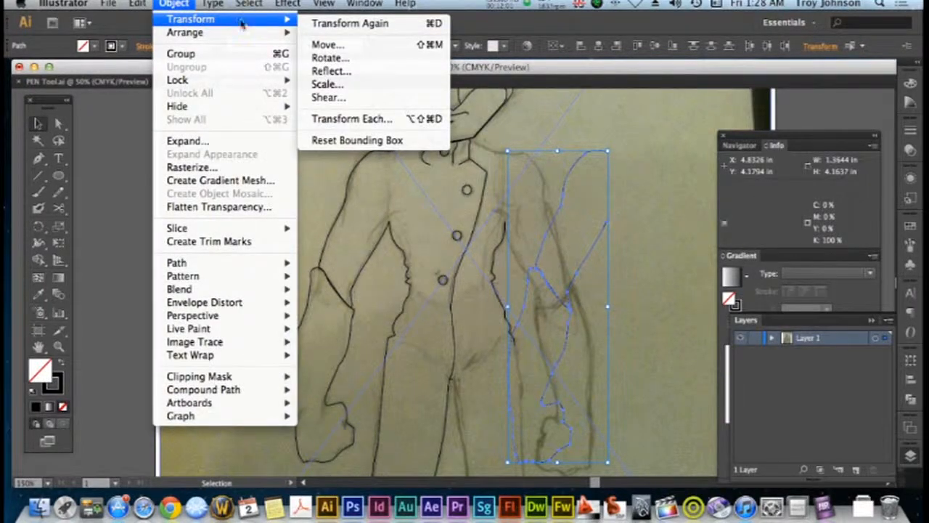
{"action": "left_click", "coordinate": [331, 70]}
{"action": "left_click", "coordinate": [507, 339]}
{"action": "left_click_drag", "start_coordinate": [570, 176], "coordinate": [704, 198]}
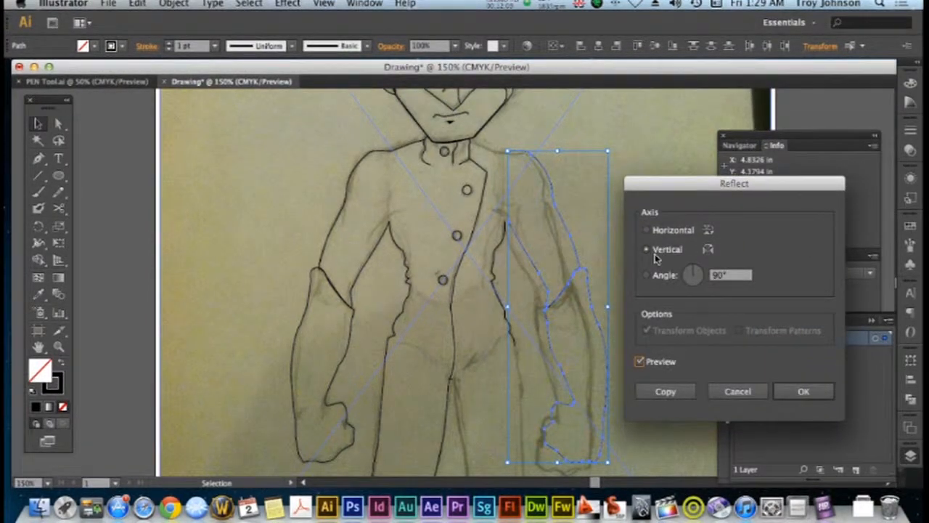
{"action": "left_click", "coordinate": [647, 230]}
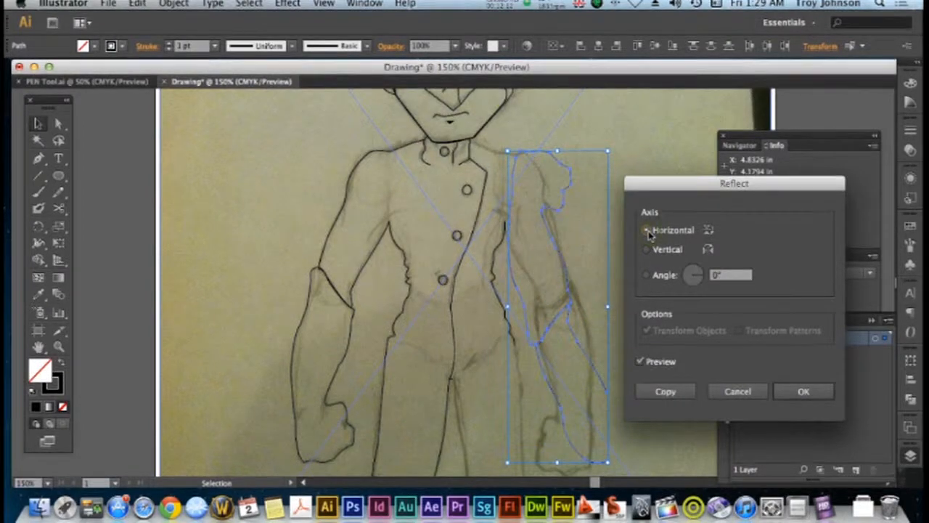
{"action": "left_click", "coordinate": [647, 249]}
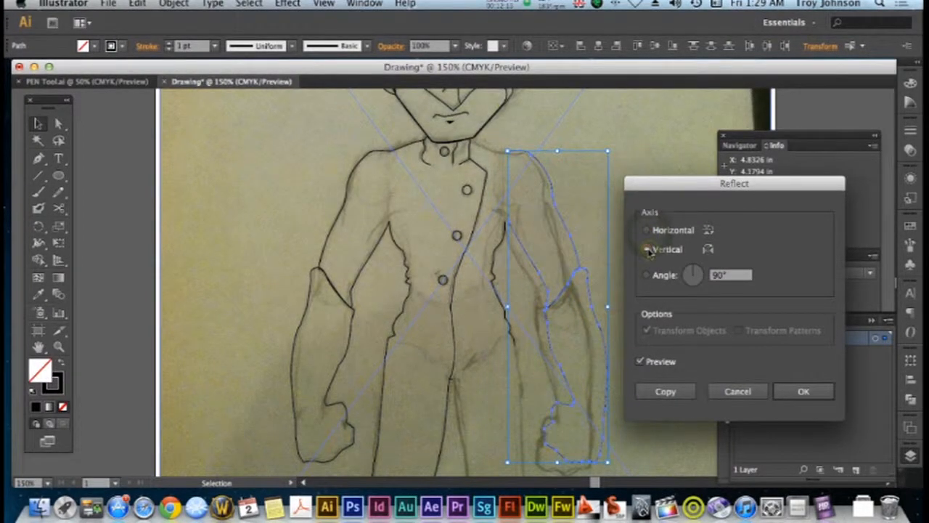
{"action": "left_click", "coordinate": [691, 276]}
{"action": "left_click", "coordinate": [725, 391]}
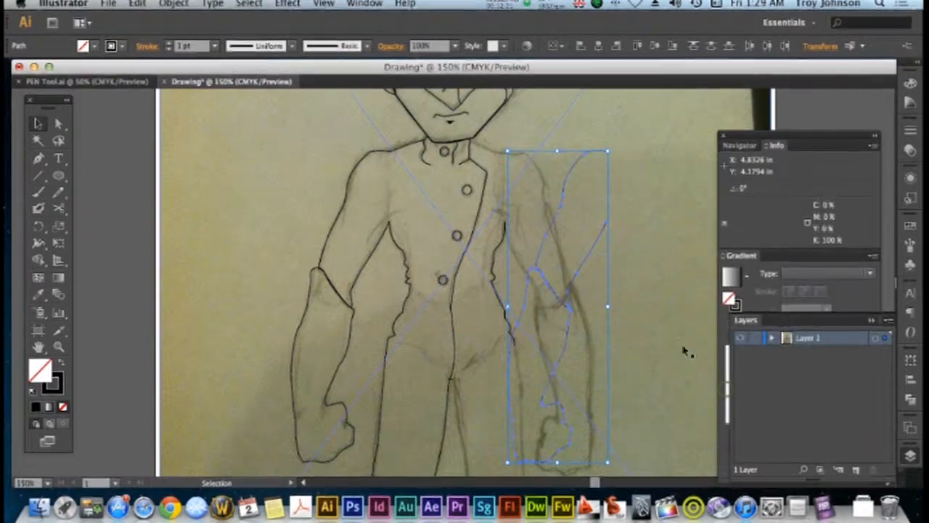
Reflect the duplicated arm about the vertical axis
{"action": "left_click", "coordinate": [185, 5]}
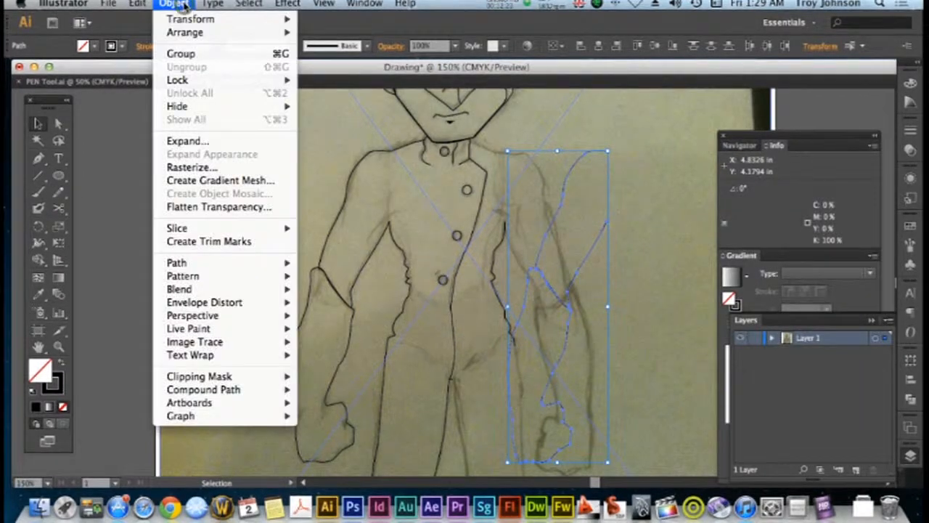
{"action": "mouse_move", "coordinate": [218, 18]}
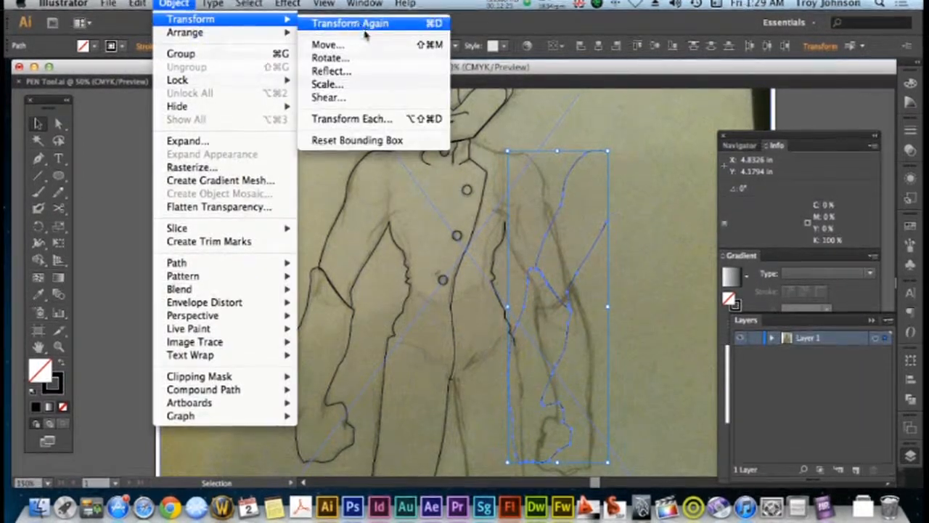
{"action": "left_click", "coordinate": [347, 70]}
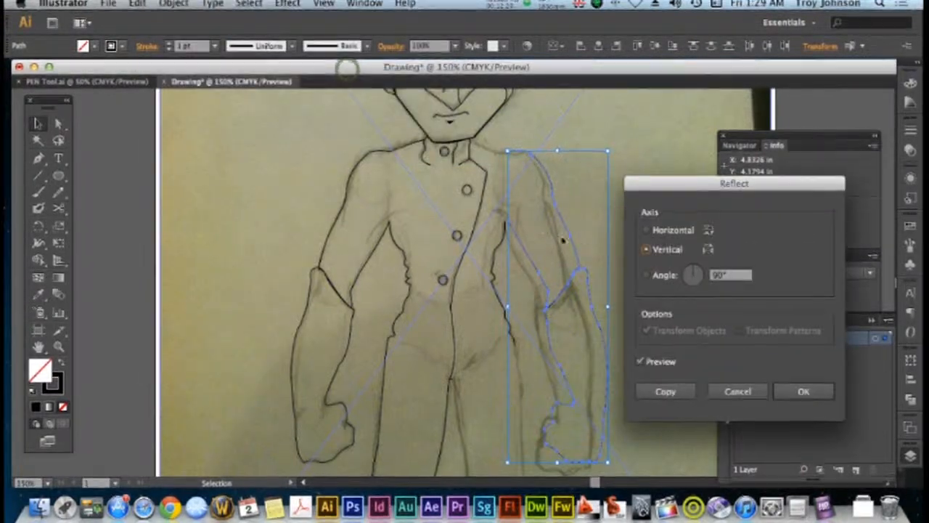
{"action": "left_click", "coordinate": [801, 392]}
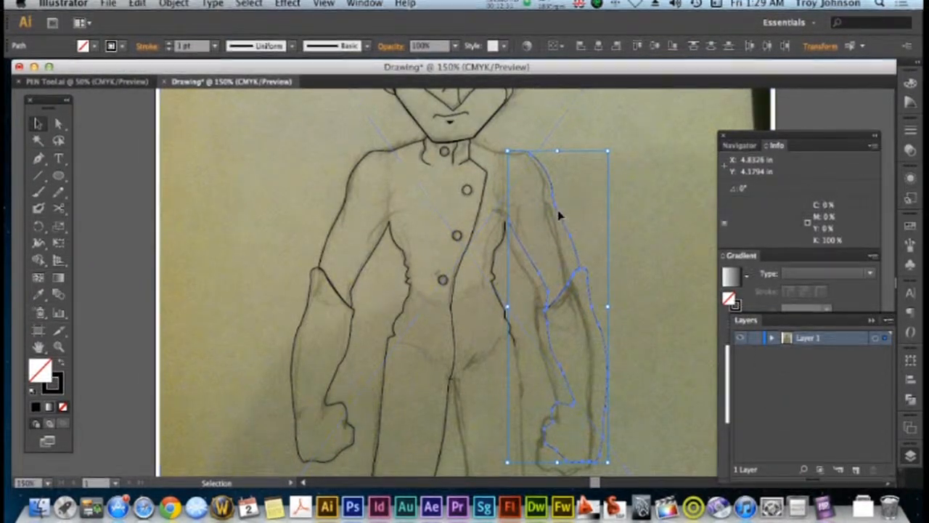
Nudge the mirrored arm into alignment with the sketched right-hand arm
{"action": "left_click_drag", "start_coordinate": [559, 215], "coordinate": [554, 218]}
Cut the body outline with the Scissors tool at the left-hand hip and at the crotch to separate the leg
{"action": "scroll", "coordinate": [614, 258], "scroll_direction": "down", "scroll_amount": 5}
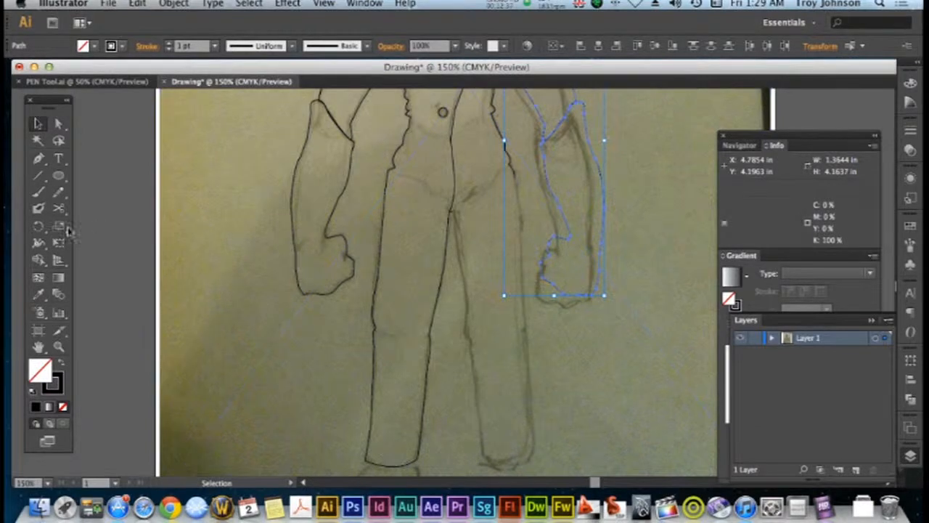
{"action": "left_click", "coordinate": [393, 177]}
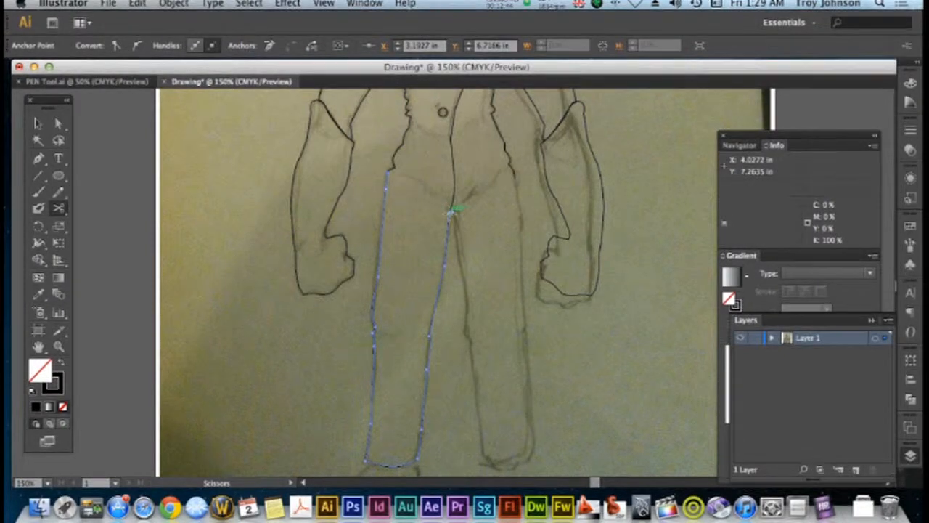
{"action": "left_click", "coordinate": [450, 211]}
Duplicate the separated left-hand leg path and move the copy over the sketched right-hand leg
{"action": "key", "text": "v"}
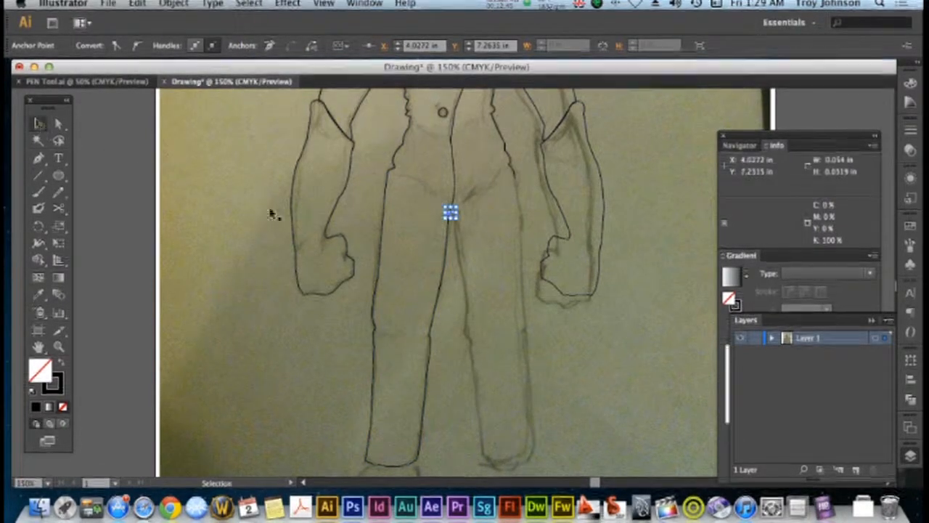
{"action": "left_click", "coordinate": [377, 273]}
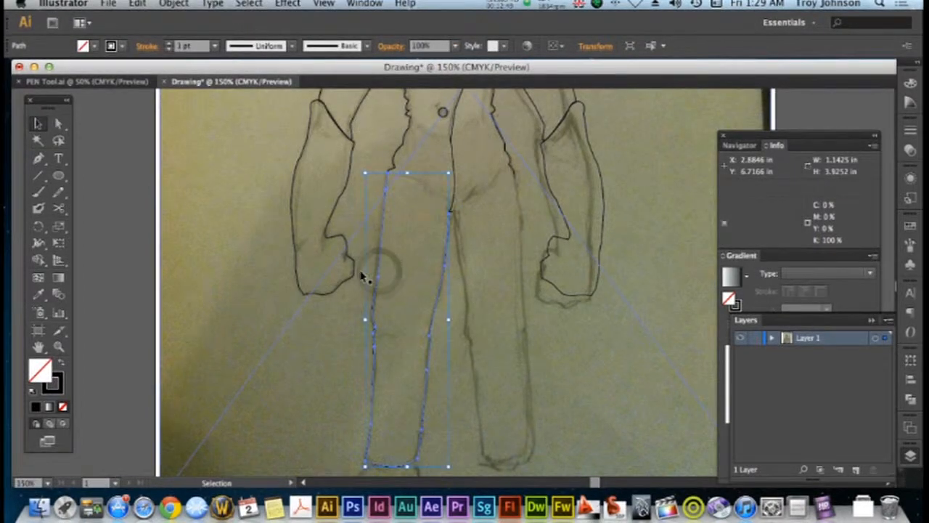
{"action": "key", "text": "super+v"}
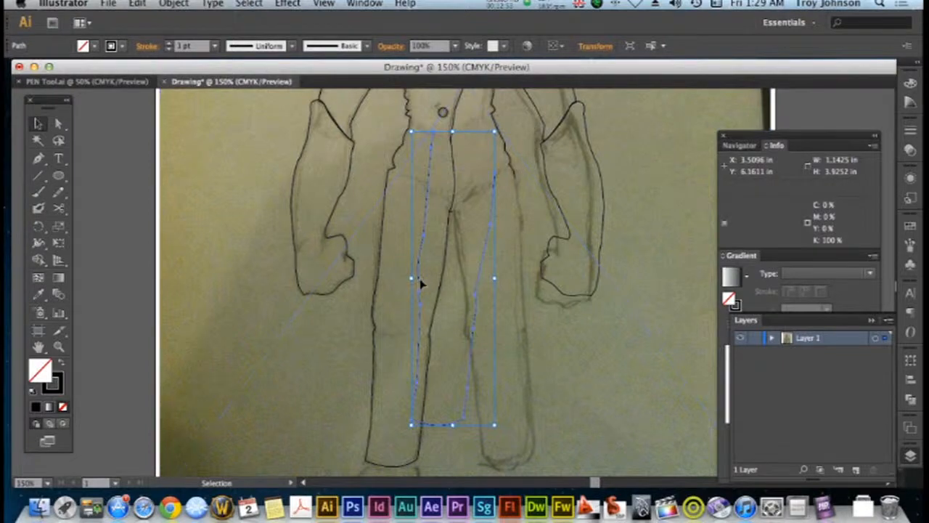
{"action": "left_click_drag", "start_coordinate": [425, 291], "coordinate": [461, 329]}
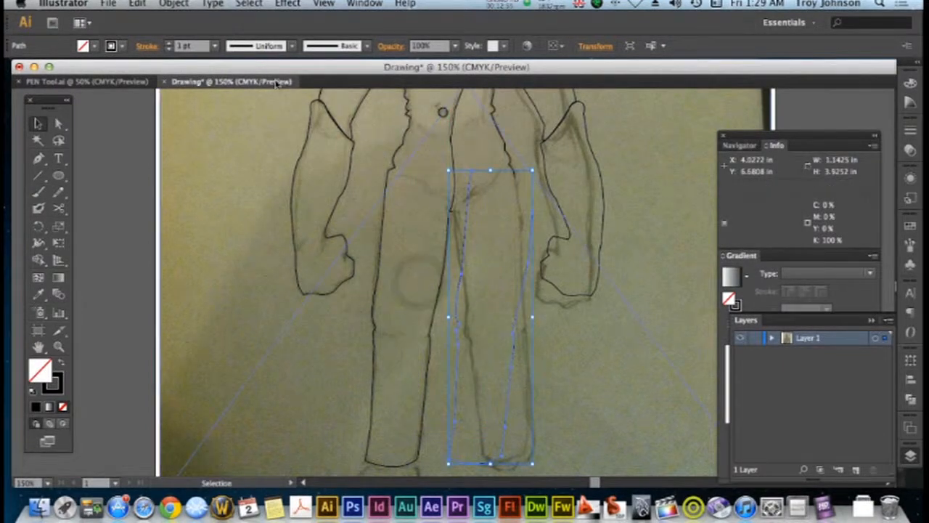
Reflect the duplicated leg about the vertical axis and align it with the right-hand hip and the crotch
{"action": "left_click", "coordinate": [173, 3]}
{"action": "mouse_move", "coordinate": [204, 37]}
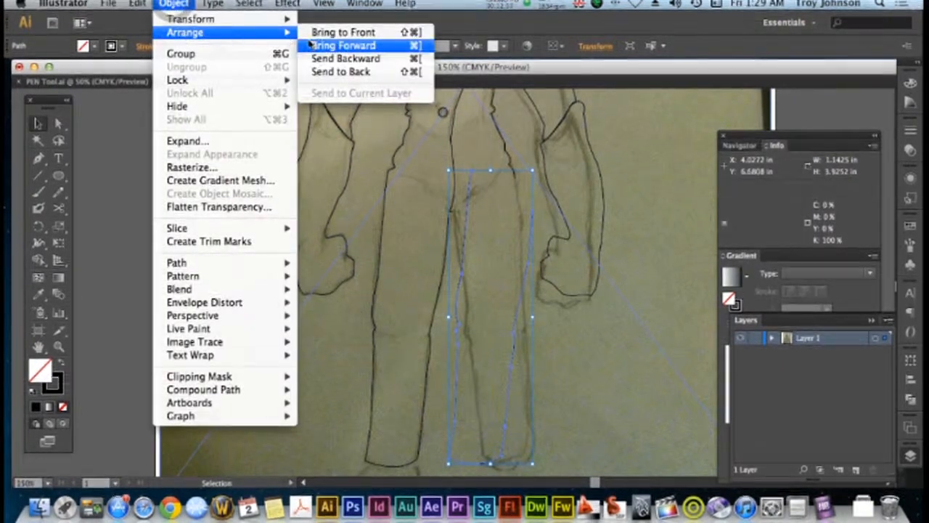
{"action": "mouse_move", "coordinate": [246, 20]}
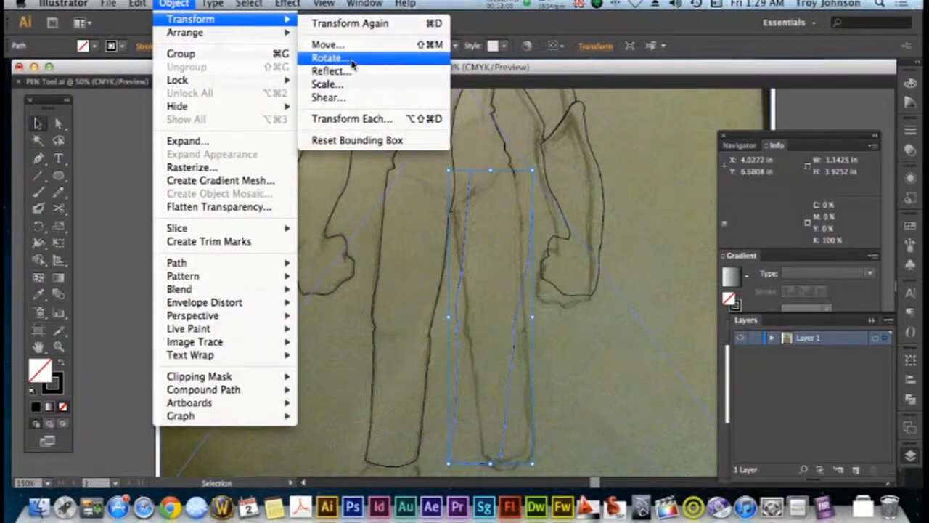
{"action": "left_click", "coordinate": [330, 71]}
{"action": "left_click", "coordinate": [830, 398]}
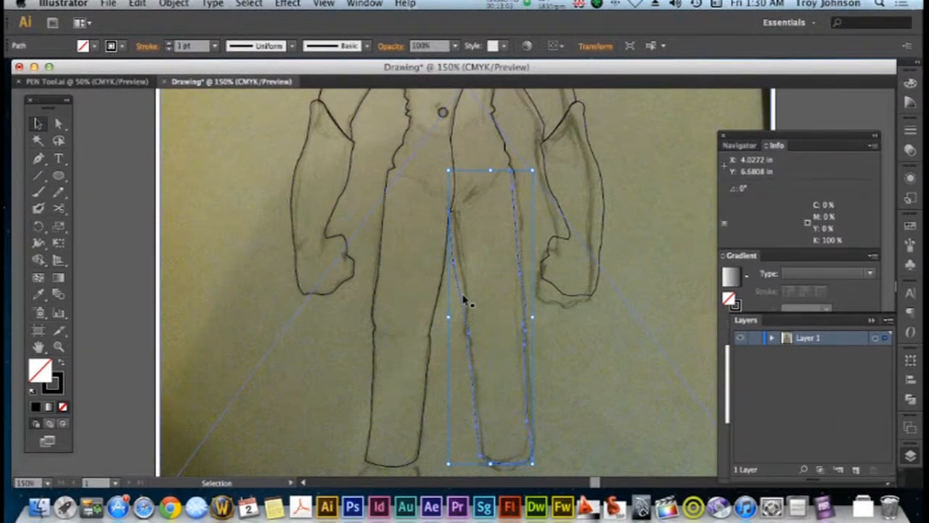
{"action": "left_click_drag", "start_coordinate": [461, 298], "coordinate": [481, 315]}
Mirror a copy of the left-hand eye about the vertical axis and place it over the sketched right-hand eye
{"action": "scroll", "coordinate": [536, 319], "scroll_direction": "up", "scroll_amount": 10}
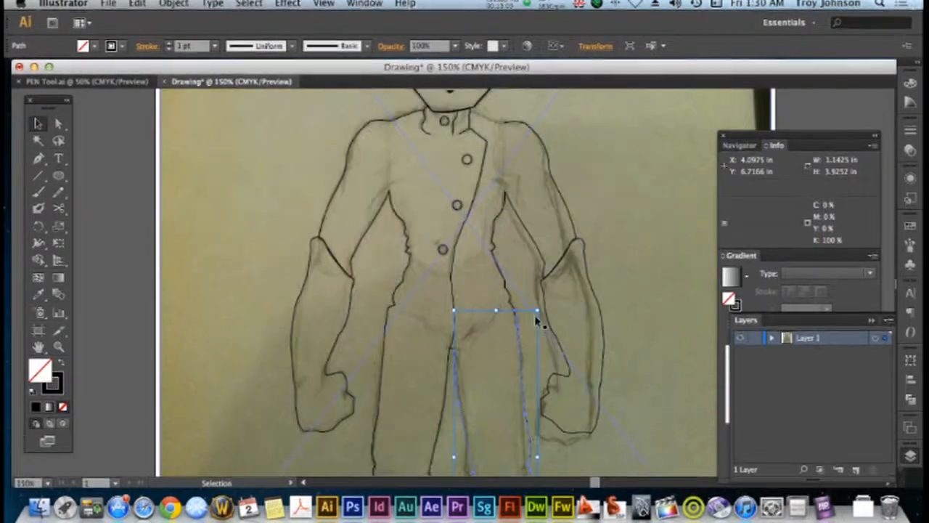
{"action": "scroll", "coordinate": [536, 319], "scroll_direction": "up", "scroll_amount": 1}
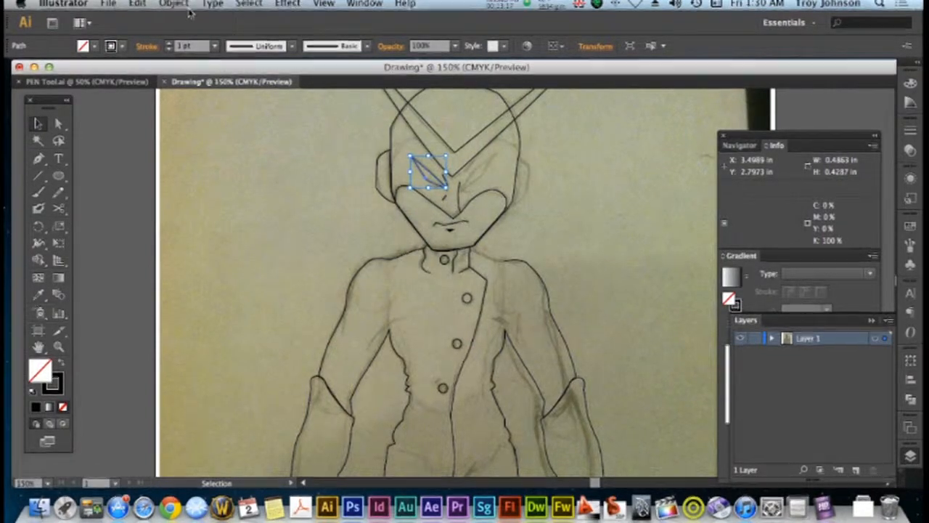
{"action": "left_click", "coordinate": [176, 4]}
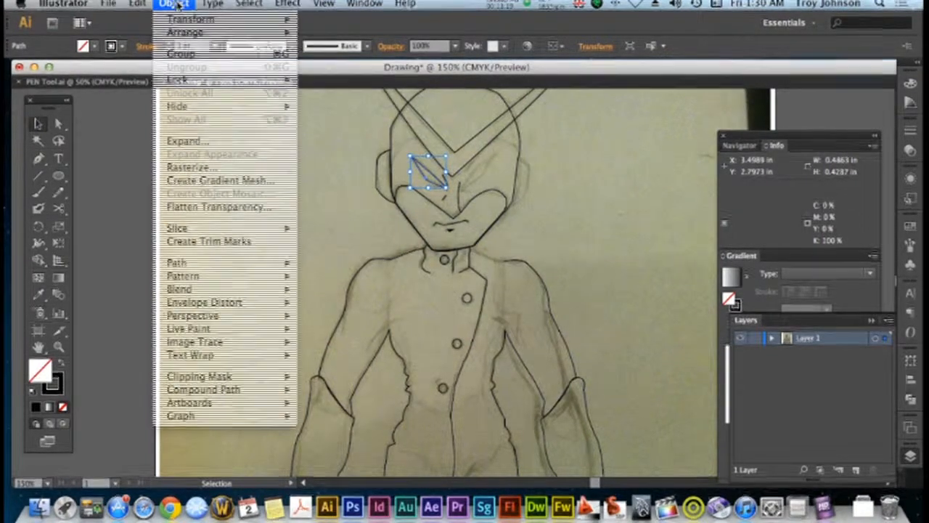
{"action": "mouse_move", "coordinate": [192, 20]}
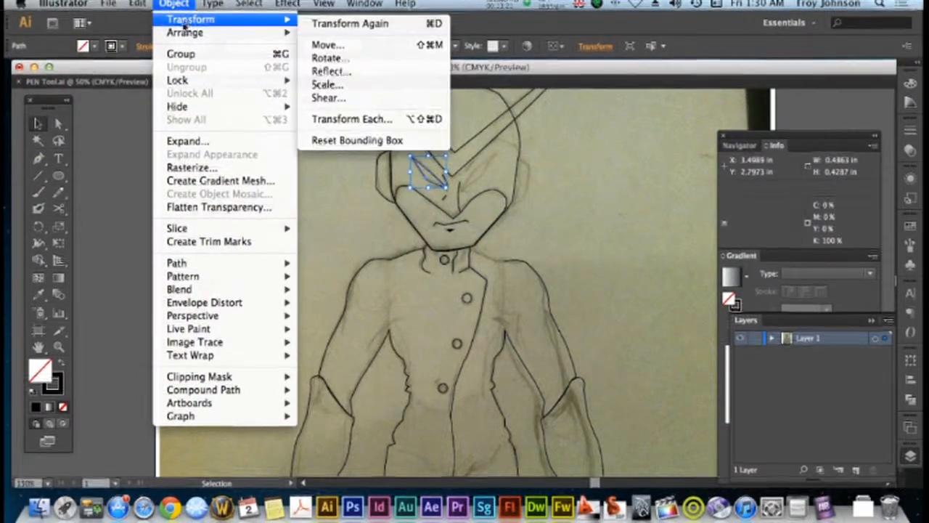
{"action": "left_click", "coordinate": [331, 71]}
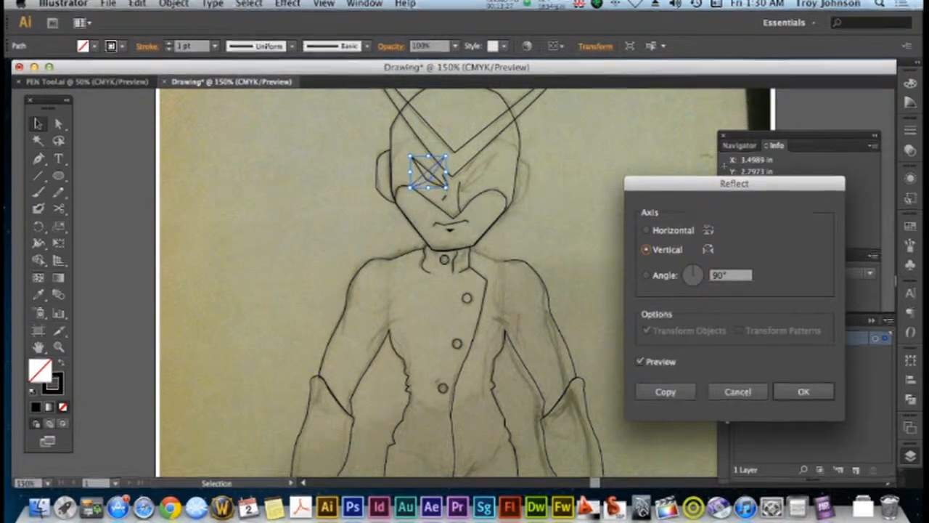
{"action": "left_click", "coordinate": [825, 393]}
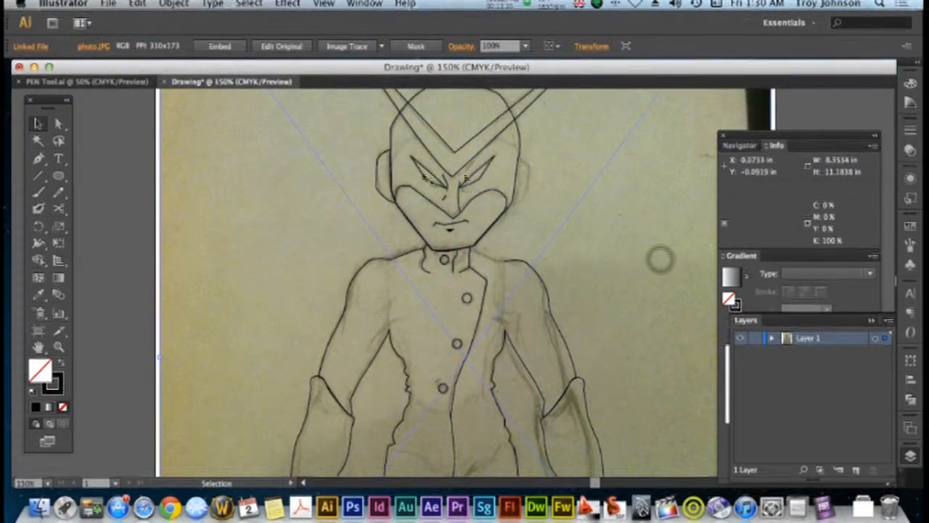
Mirror a copy of the left-hand ear about the vertical axis and place it on the right-hand side of the head
{"action": "left_click", "coordinate": [376, 202]}
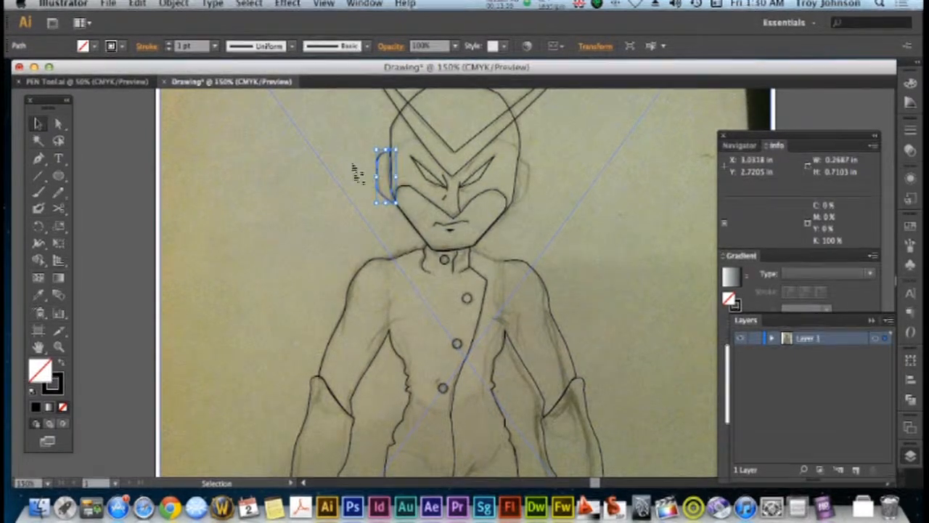
{"action": "left_click", "coordinate": [187, 6]}
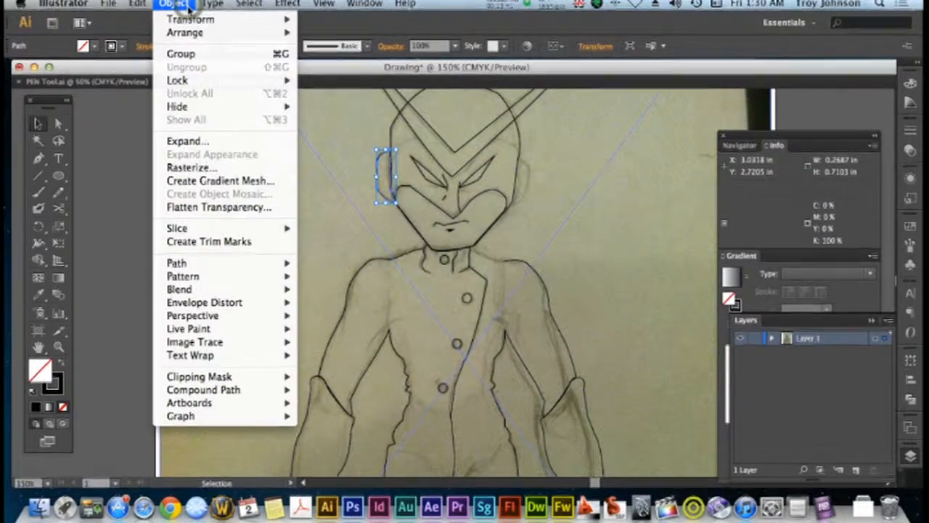
{"action": "mouse_move", "coordinate": [190, 32]}
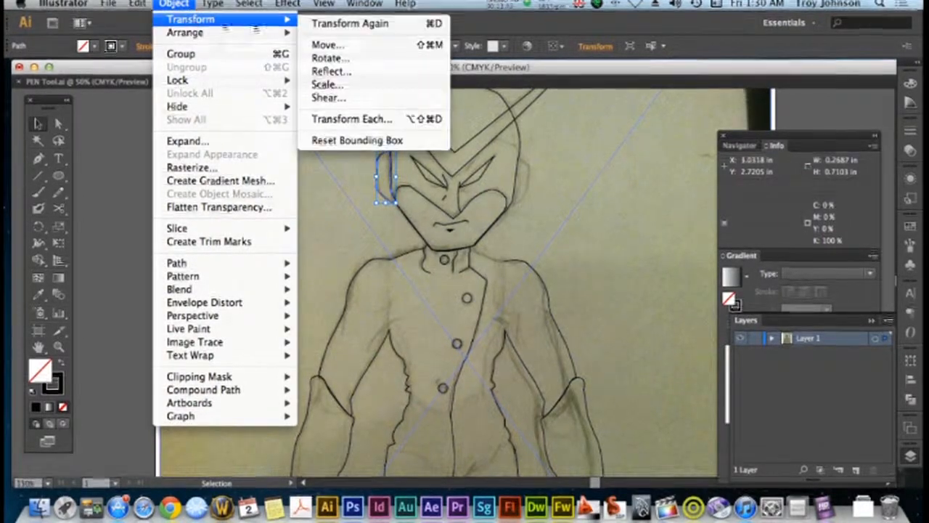
{"action": "left_click", "coordinate": [345, 71]}
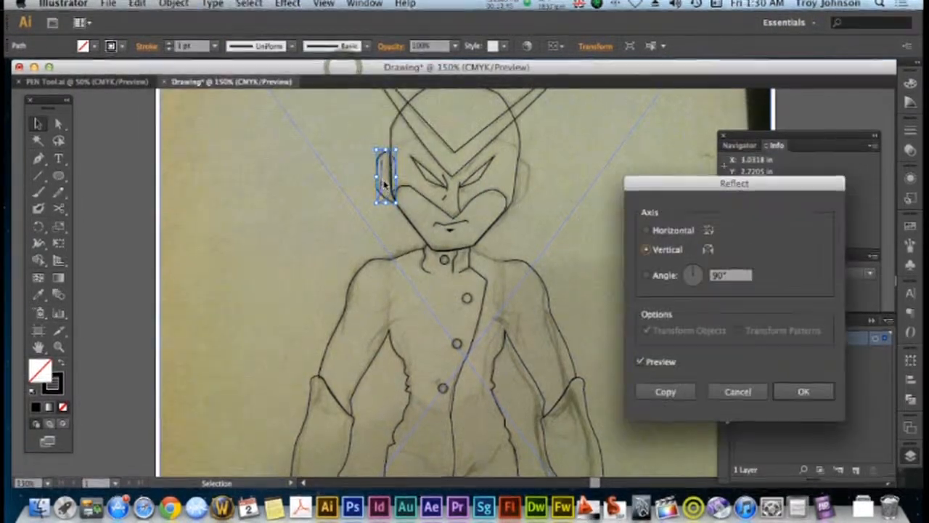
{"action": "key", "text": "Return"}
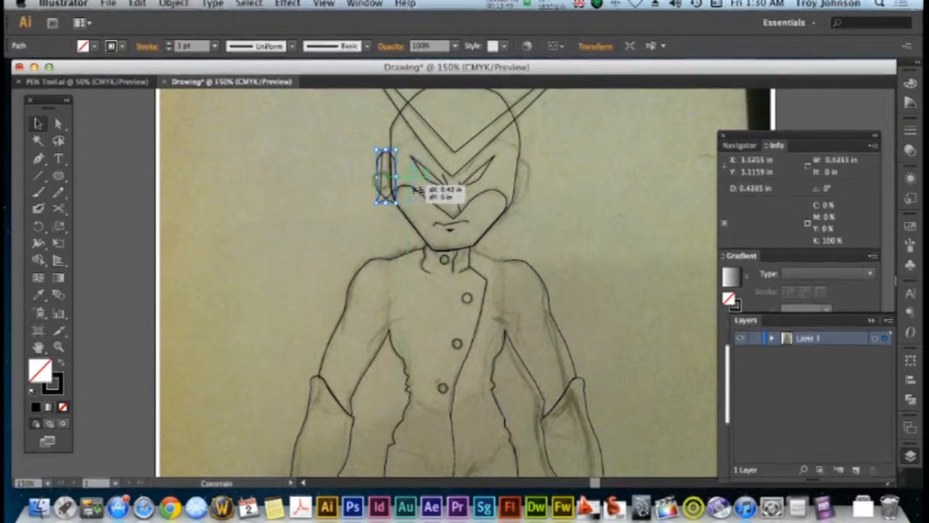
{"action": "left_click_drag", "start_coordinate": [497, 201], "coordinate": [517, 208]}
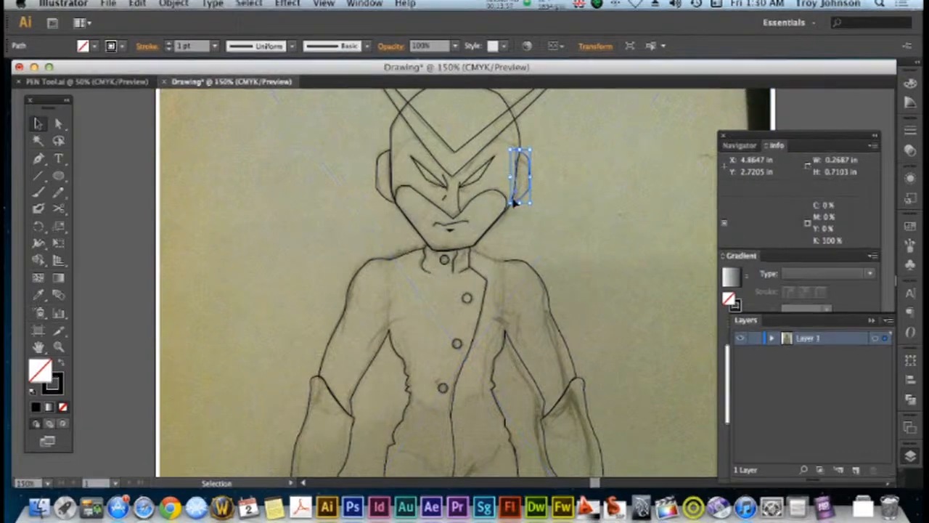
Move the open end anchors of the torso and leg paths together at both hips and the crotch with the Direct Selection tool
{"action": "scroll", "coordinate": [508, 190], "scroll_direction": "down", "scroll_amount": 10}
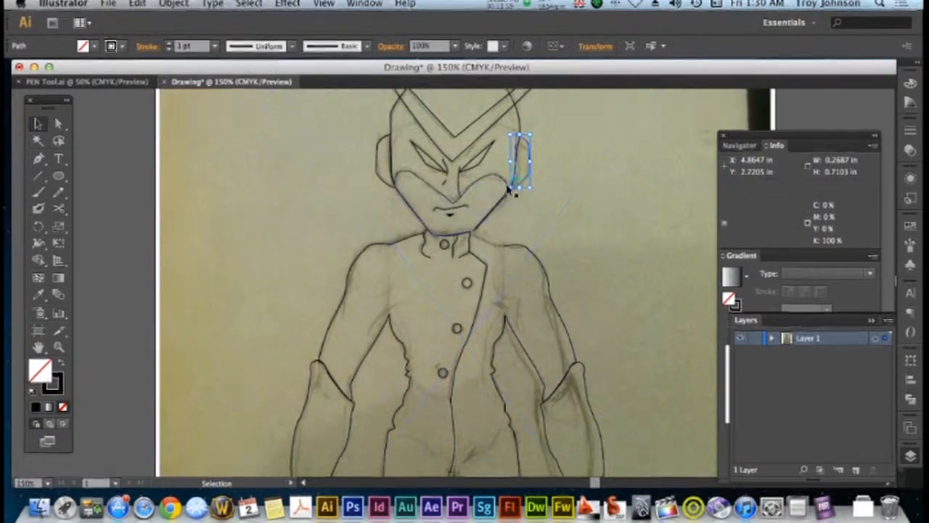
{"action": "scroll", "coordinate": [508, 190], "scroll_direction": "up", "scroll_amount": 3}
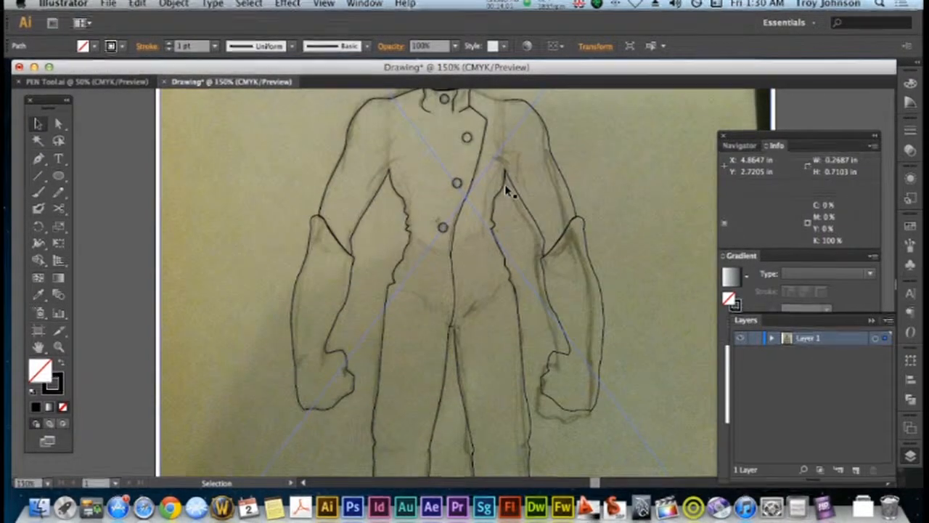
{"action": "left_click", "coordinate": [41, 159]}
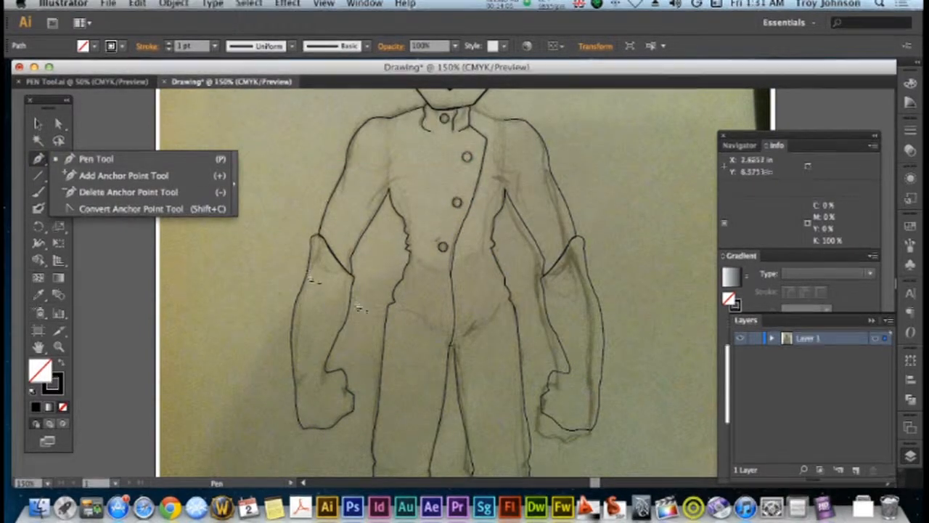
{"action": "left_click", "coordinate": [59, 124]}
{"action": "left_click", "coordinate": [327, 320]}
{"action": "left_click", "coordinate": [388, 311]}
{"action": "left_click_drag", "start_coordinate": [388, 308], "coordinate": [388, 310]}
{"action": "left_click", "coordinate": [450, 350]}
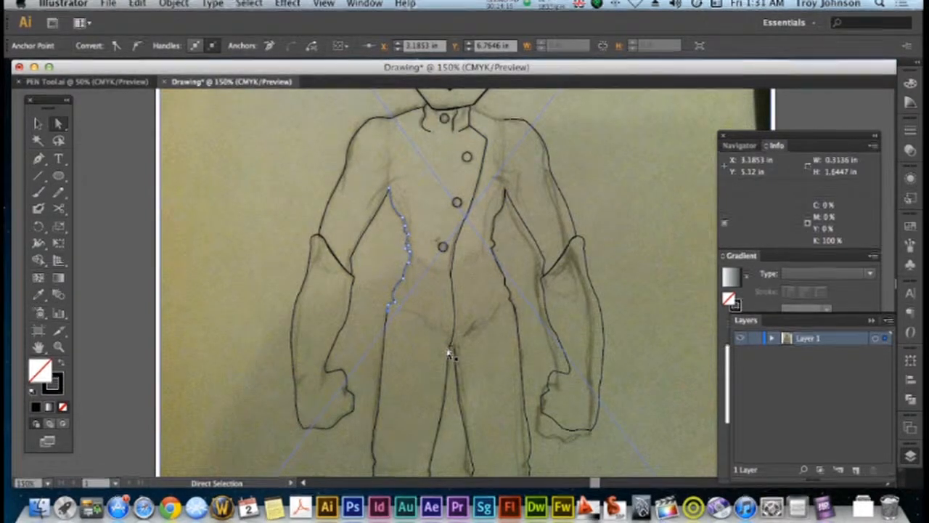
{"action": "left_click_drag", "start_coordinate": [449, 350], "coordinate": [449, 353]}
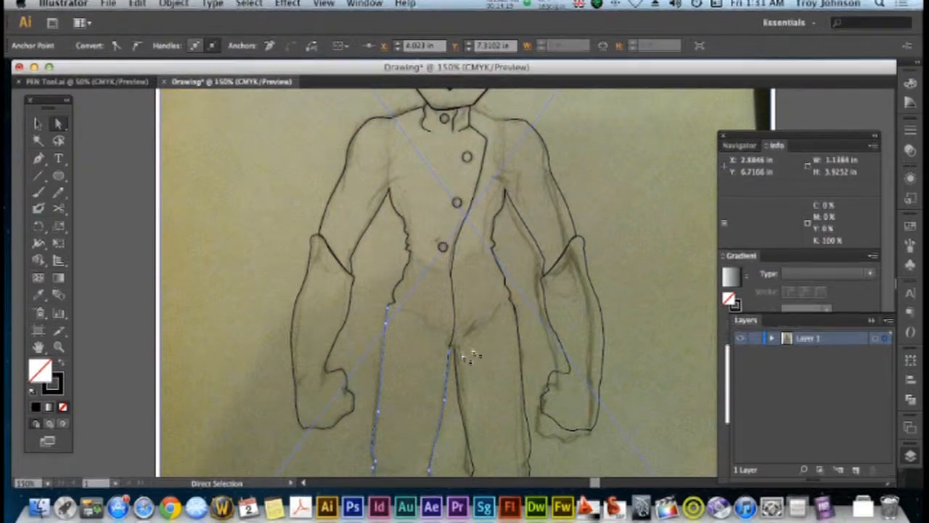
{"action": "left_click_drag", "start_coordinate": [515, 308], "coordinate": [516, 321]}
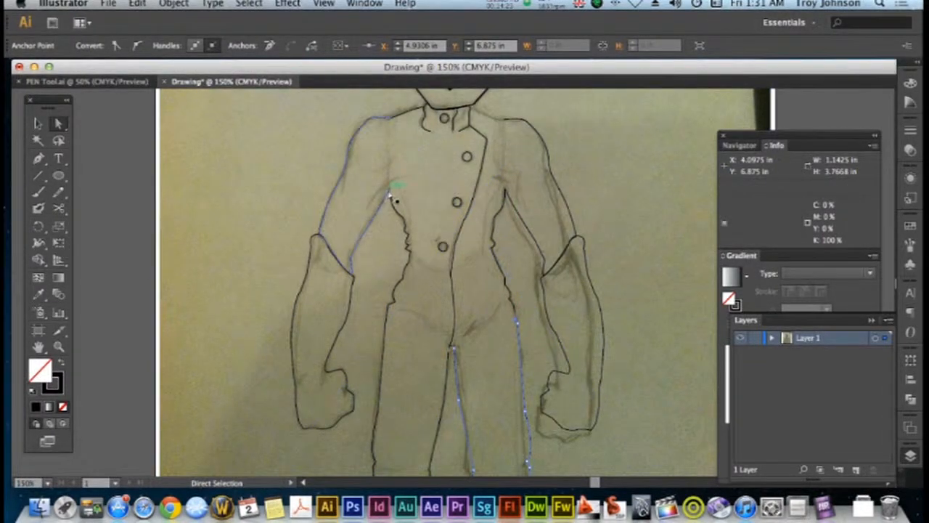
Move the left-hand upper arm's end anchors at the armpit and shoulder onto the ends of the torso outline
{"action": "left_click_drag", "start_coordinate": [390, 189], "coordinate": [389, 194]}
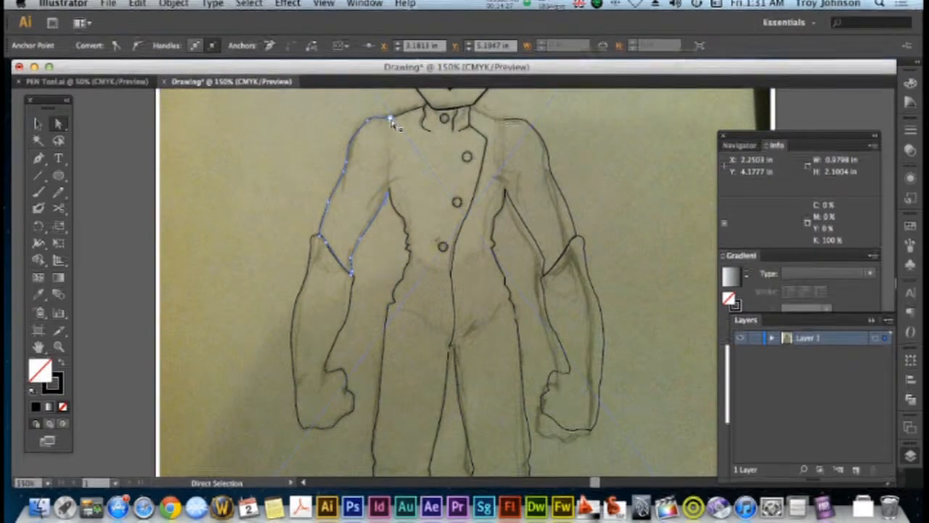
{"action": "left_click_drag", "start_coordinate": [390, 123], "coordinate": [390, 124]}
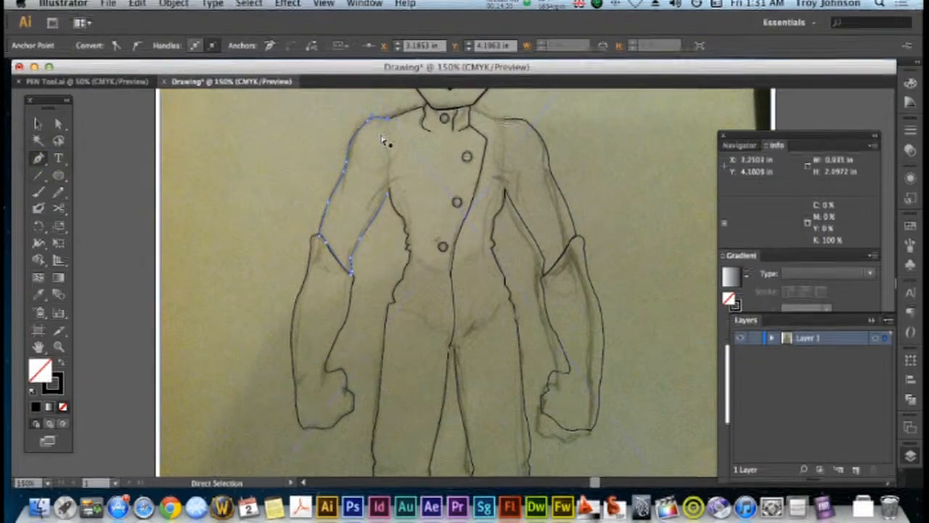
Join the upper arm paths to the torso with the Pen tool at the left-hand armpit and shoulder and at the right-hand armpit
{"action": "key", "text": "super+equal"}
{"action": "scroll", "coordinate": [415, 156], "scroll_direction": "up", "scroll_amount": 3}
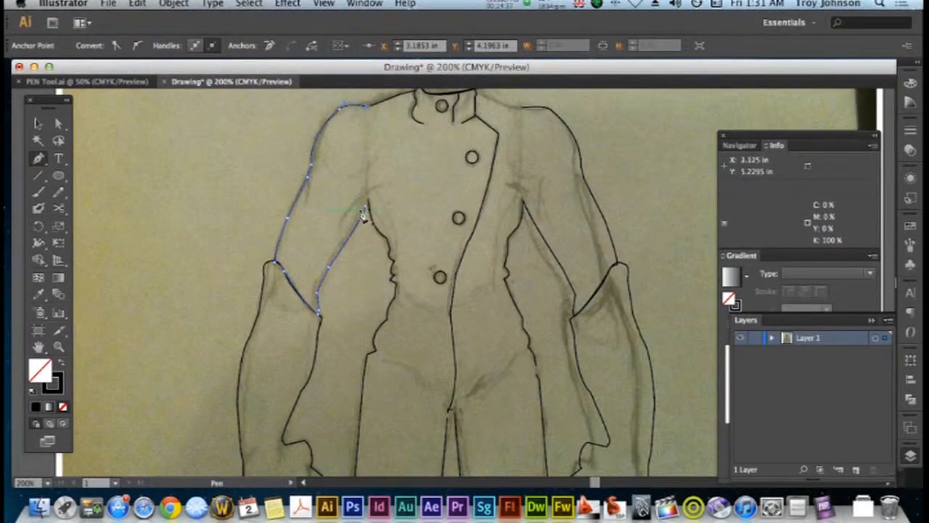
{"action": "left_click", "coordinate": [368, 207]}
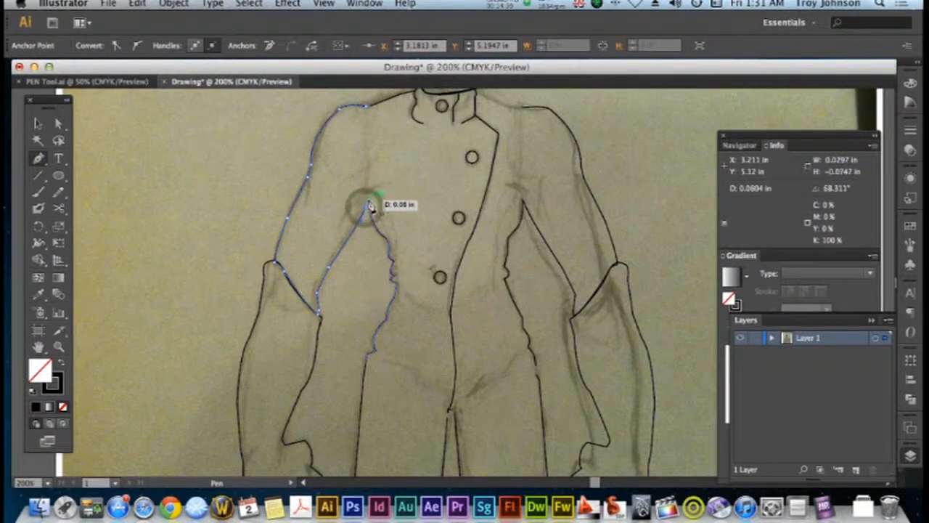
{"action": "left_click", "coordinate": [367, 108]}
{"action": "left_click_drag", "start_coordinate": [377, 115], "coordinate": [378, 117]}
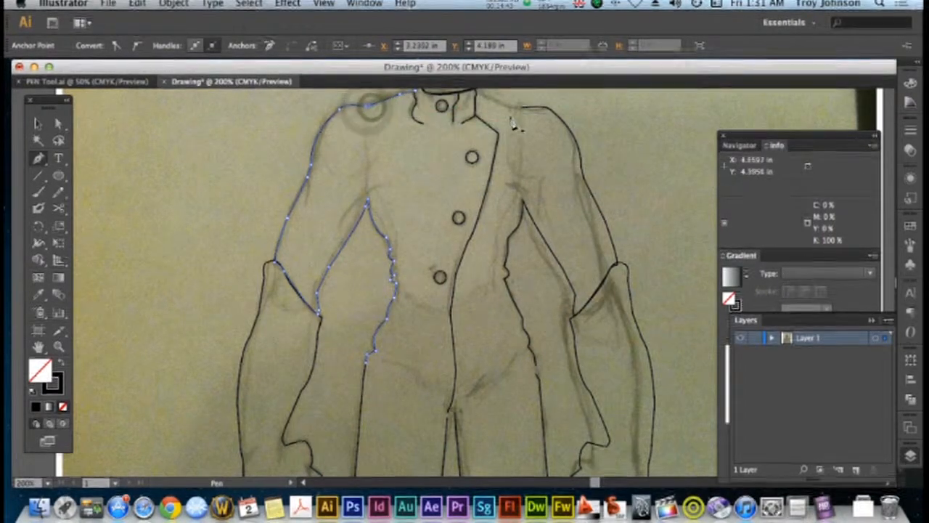
{"action": "left_click_drag", "start_coordinate": [525, 207], "coordinate": [526, 208]}
{"action": "left_click", "coordinate": [525, 205]}
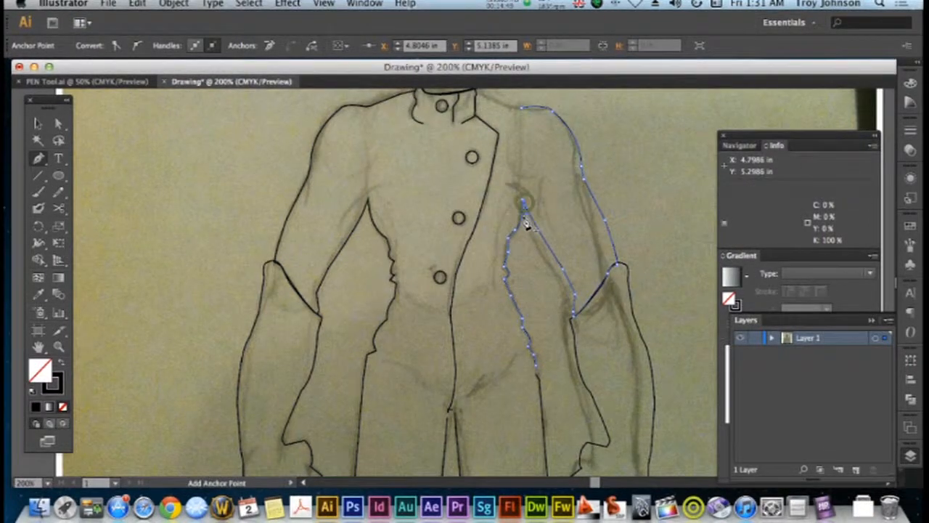
Draw a short connecting segment at the crotch between the tops of the two inner leg lines with the Pen tool
{"action": "scroll", "coordinate": [516, 228], "scroll_direction": "down", "scroll_amount": 1}
{"action": "scroll", "coordinate": [517, 231], "scroll_direction": "down", "scroll_amount": 5}
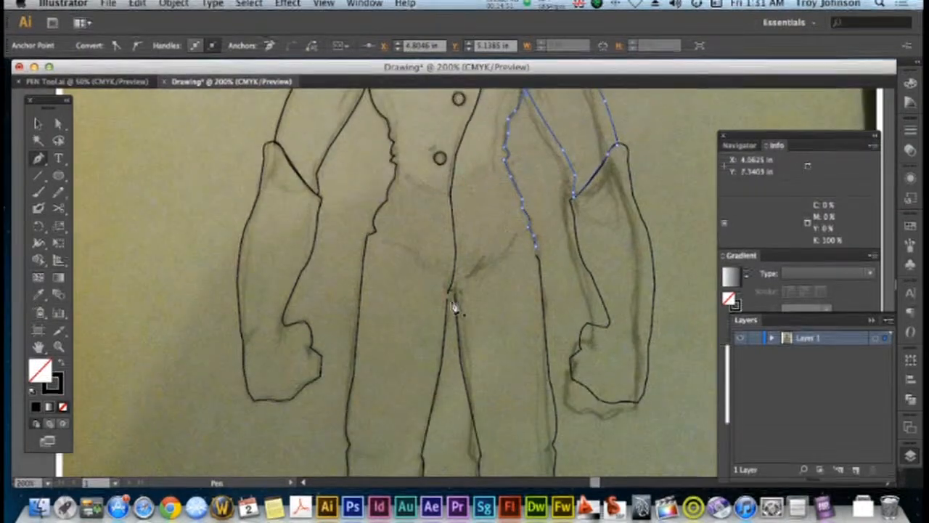
{"action": "left_click_drag", "start_coordinate": [448, 302], "coordinate": [451, 298]}
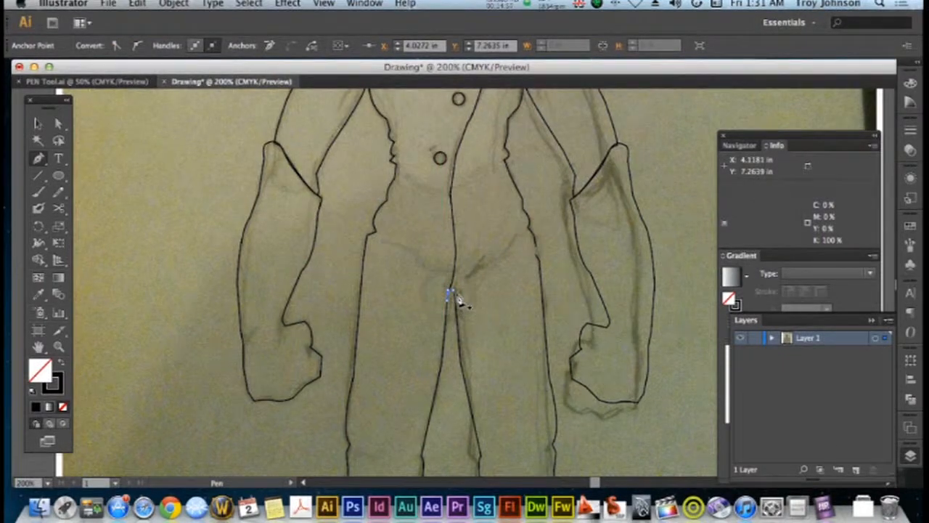
{"action": "left_click_drag", "start_coordinate": [449, 293], "coordinate": [450, 292]}
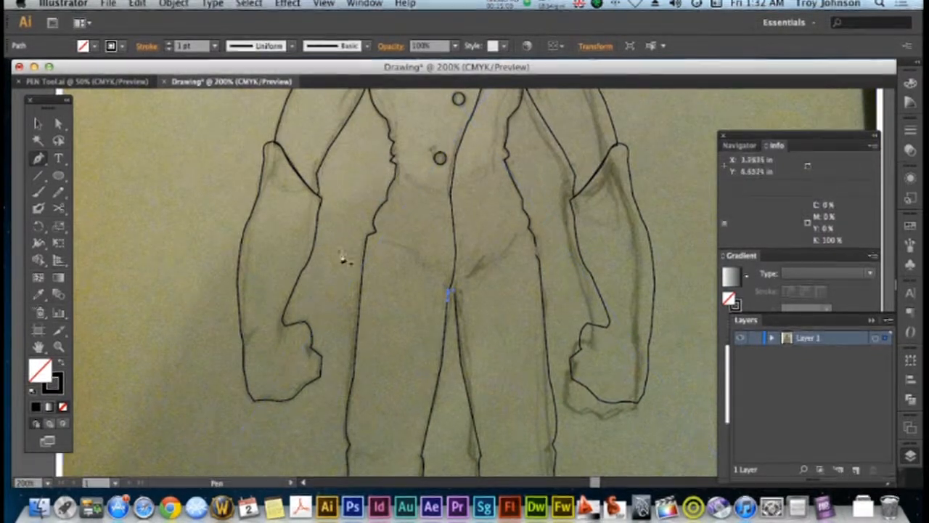
Move the left-hand leg's inner top anchor slightly down from the short crotch segment with the Direct Selection tool
{"action": "left_click", "coordinate": [121, 158]}
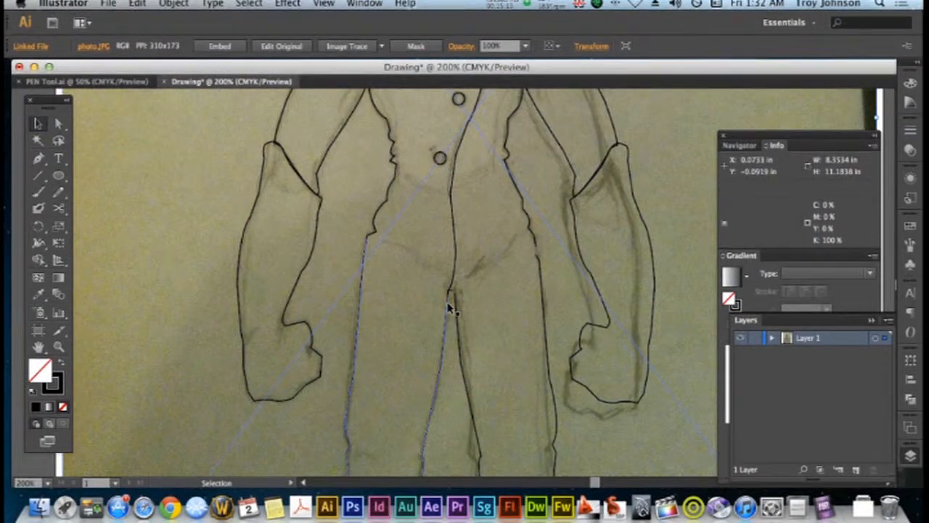
{"action": "left_click", "coordinate": [59, 126]}
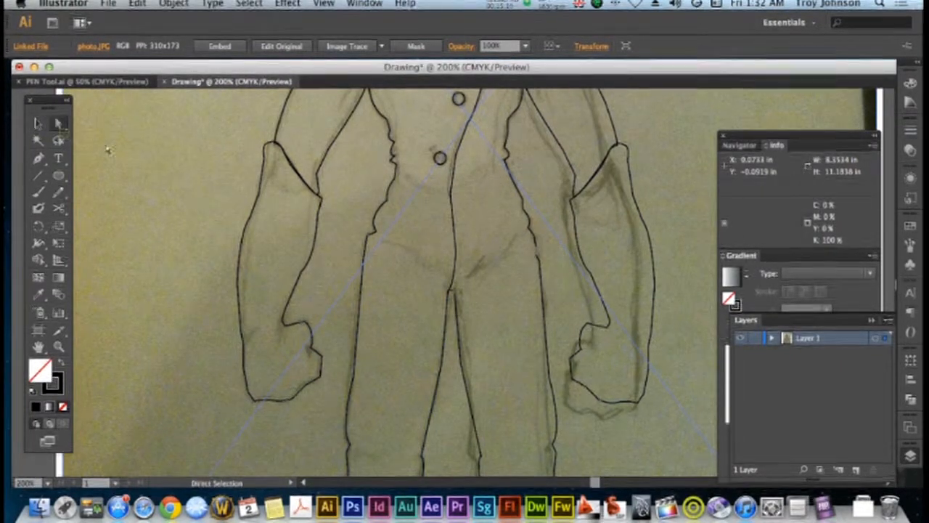
{"action": "left_click", "coordinate": [449, 294]}
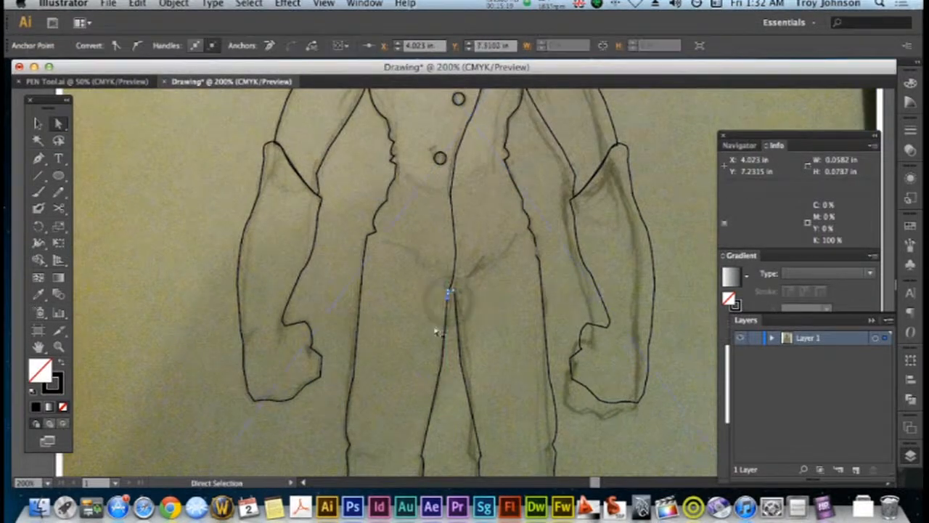
{"action": "left_click", "coordinate": [441, 332]}
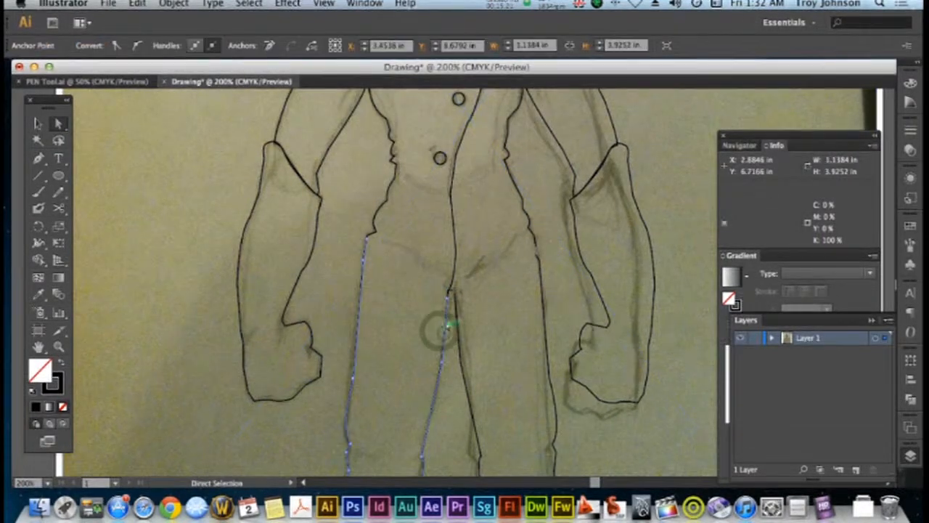
{"action": "left_click_drag", "start_coordinate": [448, 299], "coordinate": [447, 308]}
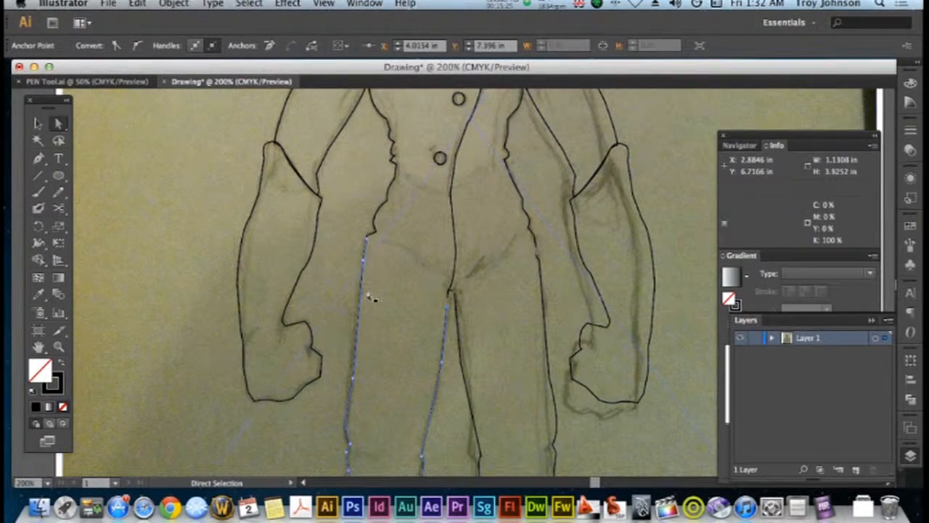
Join the two leg paths at the crotch and connect the right-hand leg to the torso at the hip with the Pen tool
{"action": "left_click", "coordinate": [39, 160]}
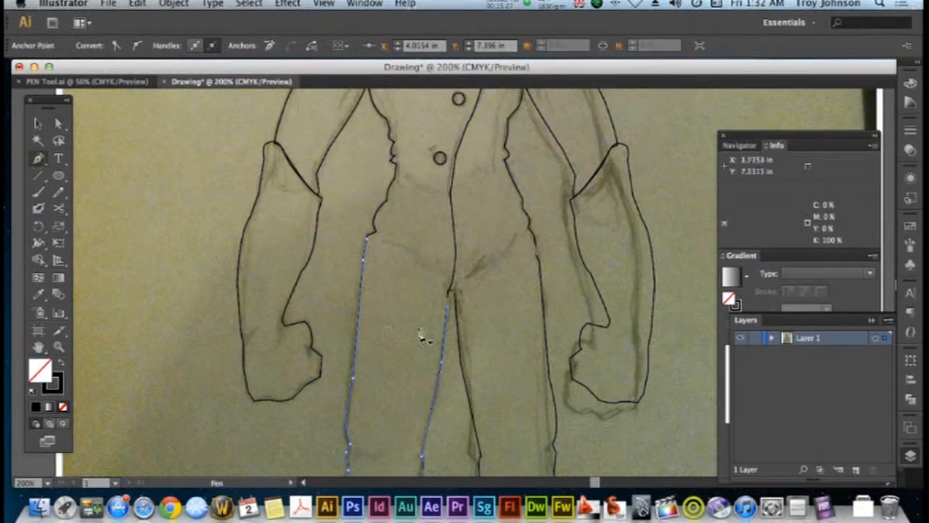
{"action": "left_click", "coordinate": [448, 308]}
{"action": "left_click", "coordinate": [448, 303]}
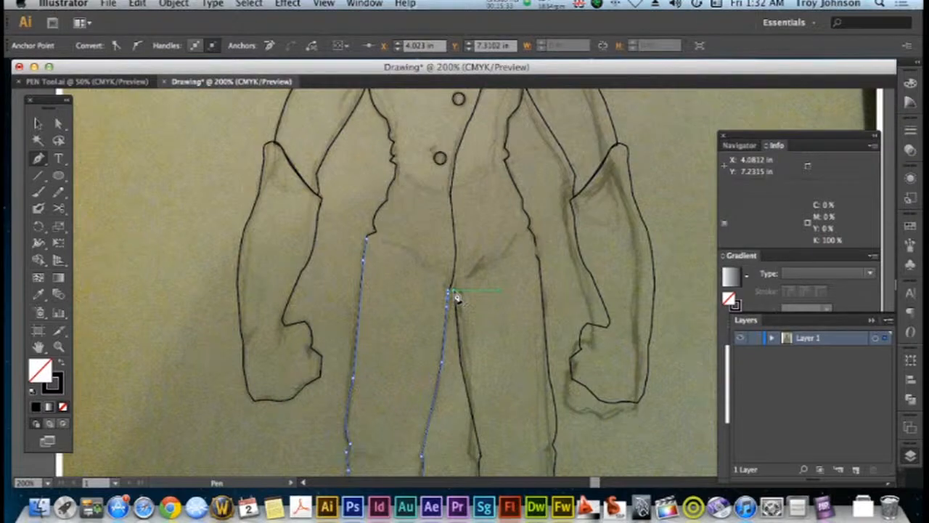
{"action": "left_click_drag", "start_coordinate": [456, 297], "coordinate": [457, 304]}
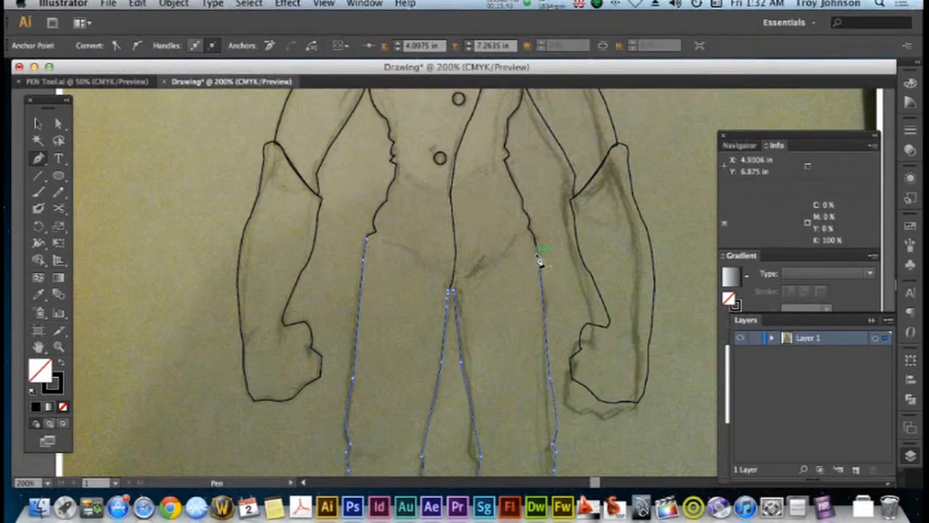
{"action": "left_click", "coordinate": [536, 257]}
{"action": "left_click_drag", "start_coordinate": [539, 261], "coordinate": [538, 254]}
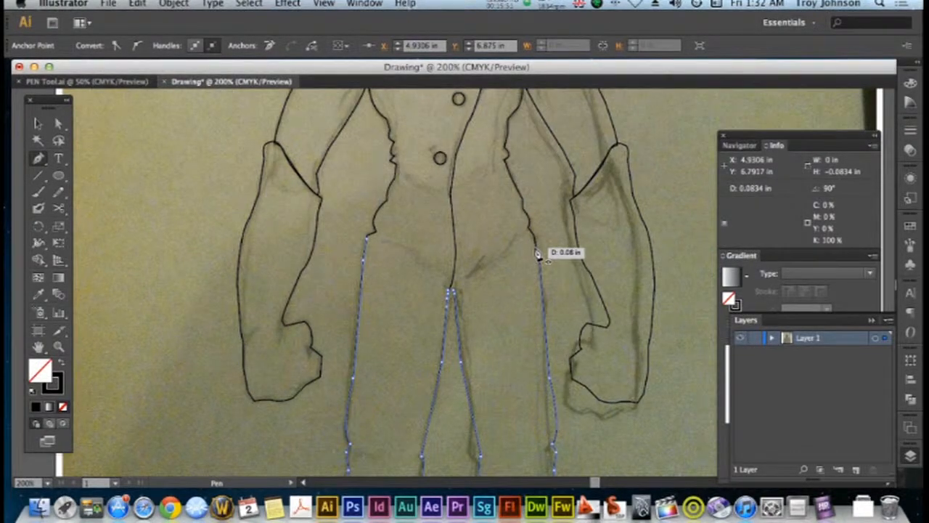
{"action": "left_click", "coordinate": [536, 250]}
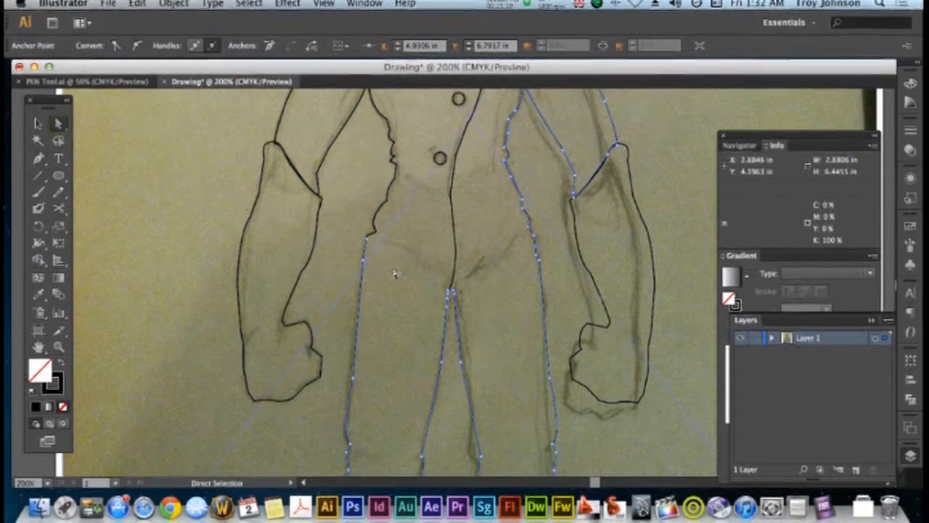
Align the torso's end anchor with the left-hand leg at the hip and join the two paths with the Pen tool
{"action": "left_click", "coordinate": [395, 275]}
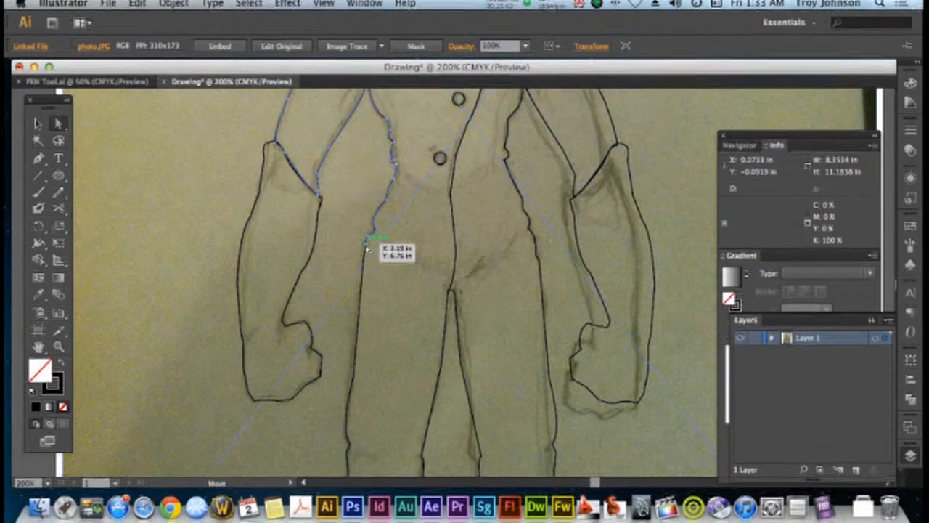
{"action": "left_click", "coordinate": [368, 270]}
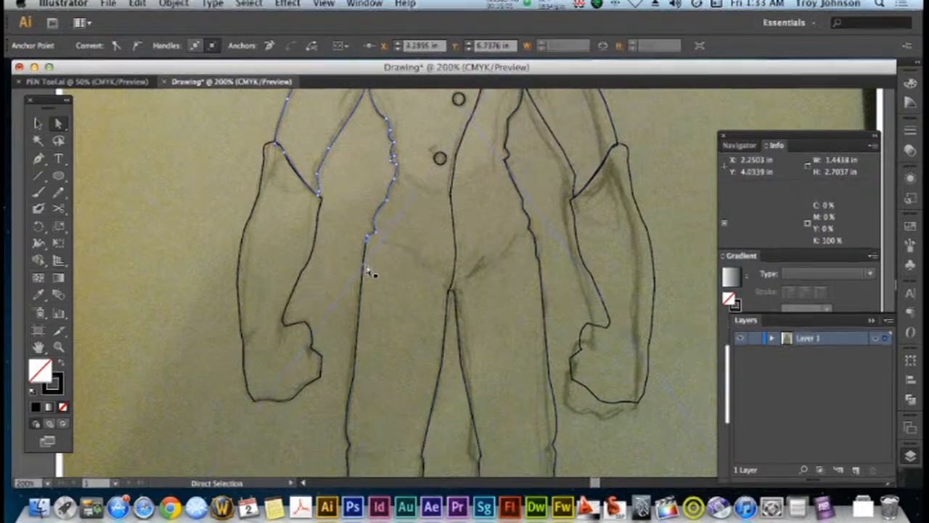
{"action": "left_click_drag", "start_coordinate": [366, 241], "coordinate": [368, 238]}
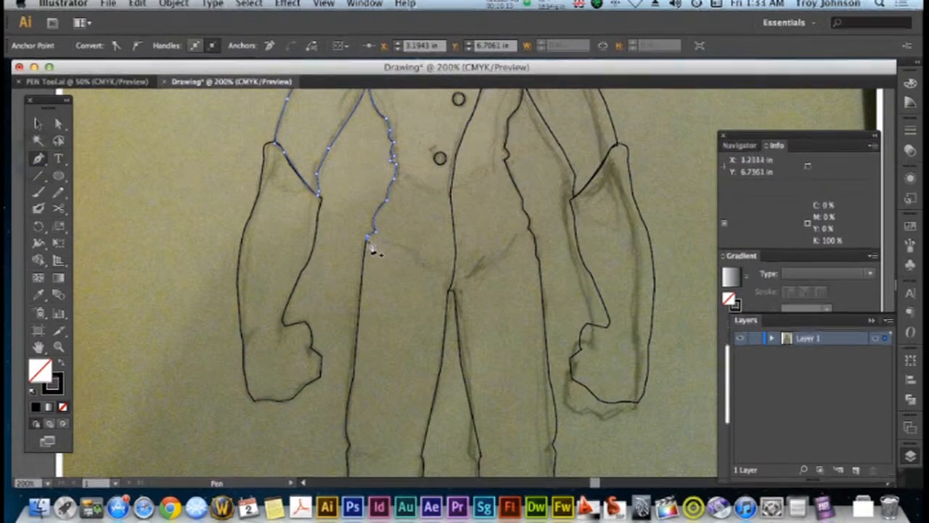
{"action": "key", "text": "super+a"}
{"action": "left_click_drag", "start_coordinate": [370, 246], "coordinate": [376, 250]}
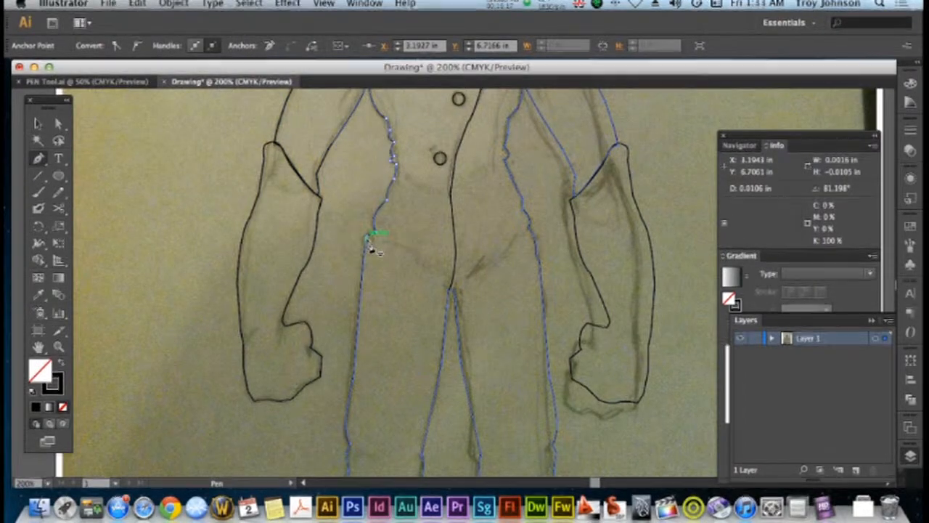
{"action": "left_click", "coordinate": [368, 241]}
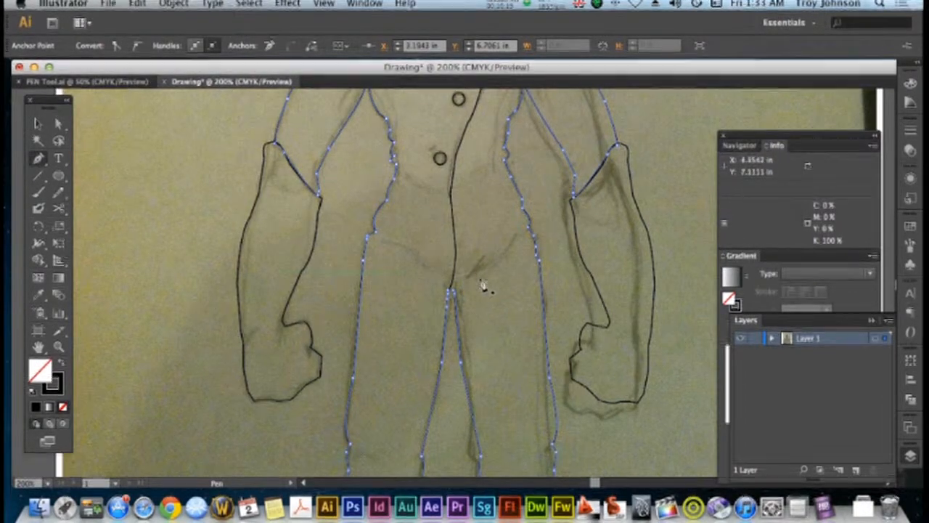
Extend the right-hand shoulder line to the side of the neck beneath the chin with the Pen tool
{"action": "scroll", "coordinate": [482, 286], "scroll_direction": "down", "scroll_amount": 10}
{"action": "scroll", "coordinate": [481, 285], "scroll_direction": "up", "scroll_amount": 9}
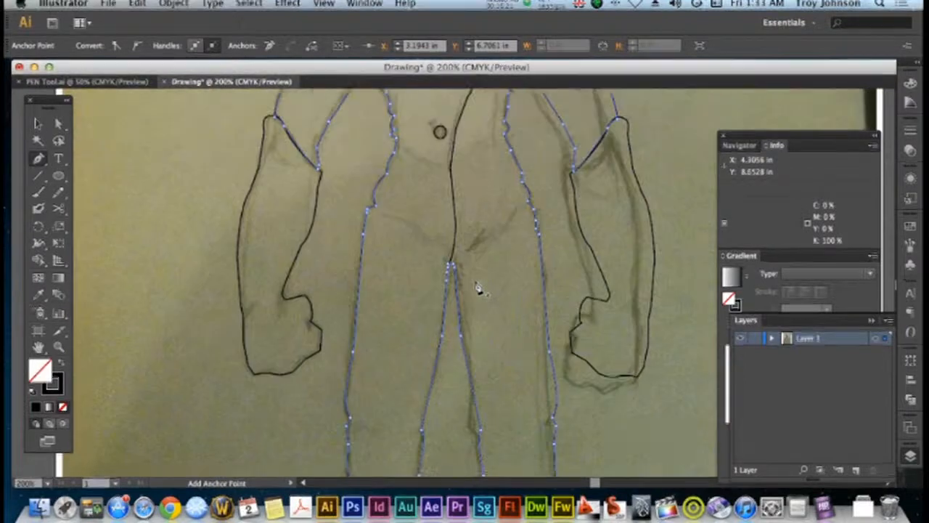
{"action": "scroll", "coordinate": [479, 288], "scroll_direction": "up", "scroll_amount": 10}
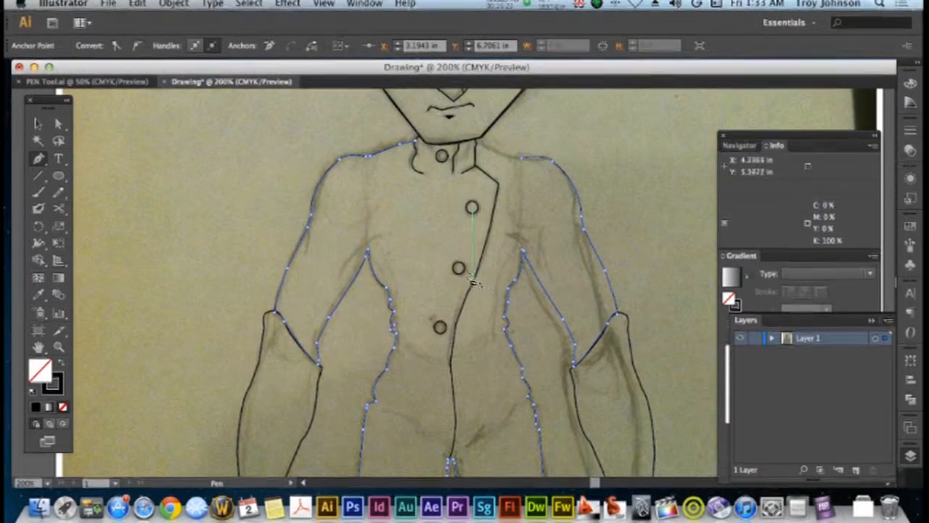
{"action": "scroll", "coordinate": [469, 263], "scroll_direction": "up", "scroll_amount": 2}
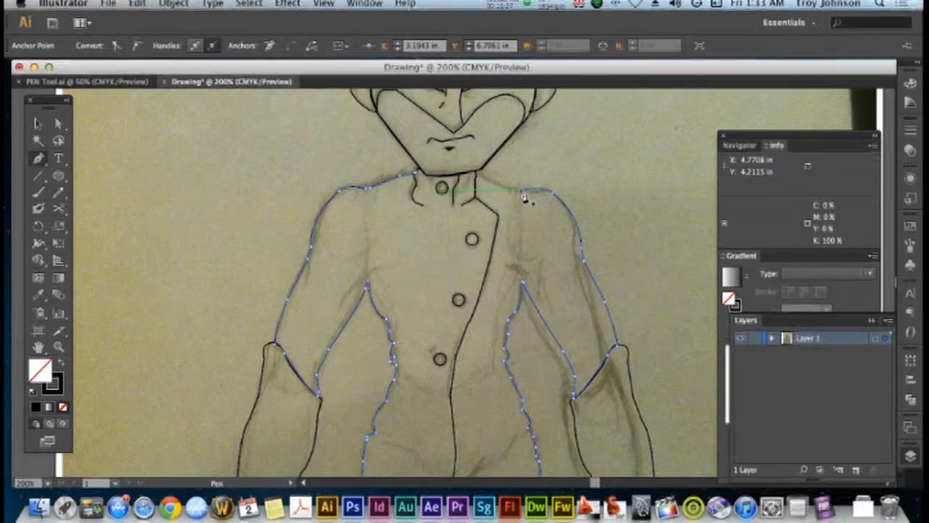
{"action": "mouse_move", "coordinate": [512, 196]}
{"action": "left_mouse_down"}
{"action": "mouse_move", "coordinate": [517, 191]}
{"action": "mouse_move", "coordinate": [494, 190]}
{"action": "left_mouse_up"}
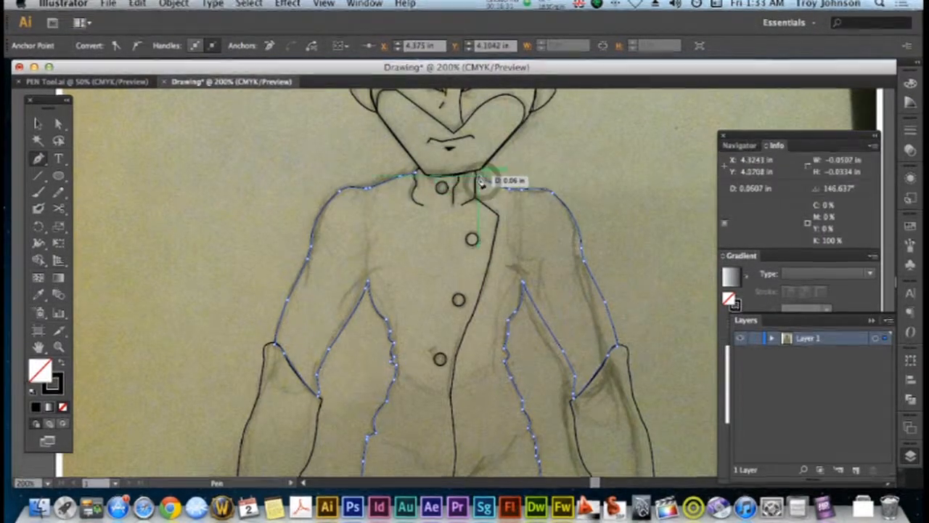
{"action": "left_click", "coordinate": [478, 176]}
{"action": "left_click", "coordinate": [477, 173]}
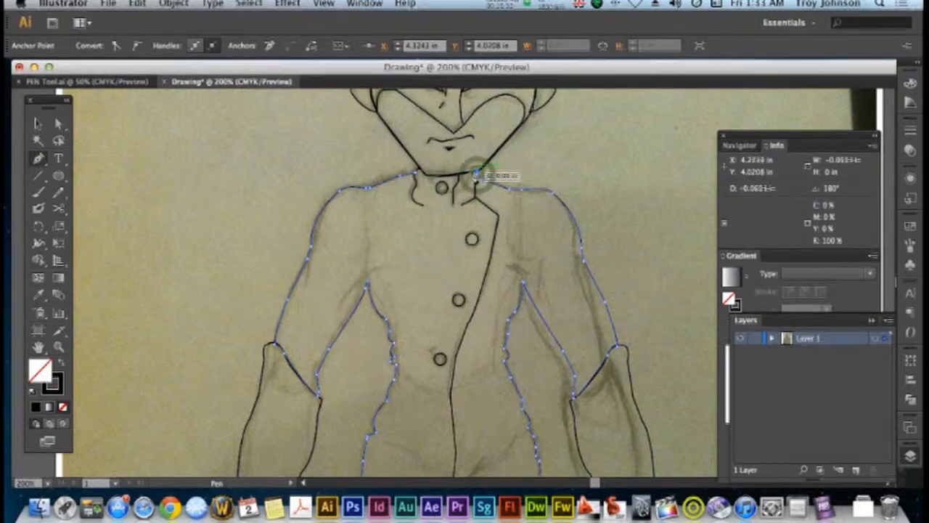
Continue the body outline under the chin to the end of the left-hand shoulder line, close it there and deselect the path
{"action": "left_click", "coordinate": [428, 176]}
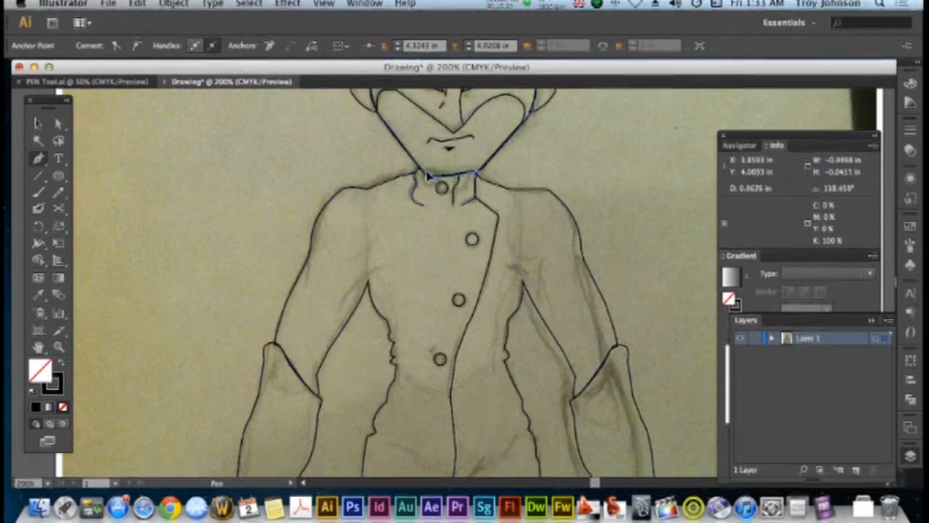
{"action": "left_click_drag", "start_coordinate": [427, 176], "coordinate": [430, 182]}
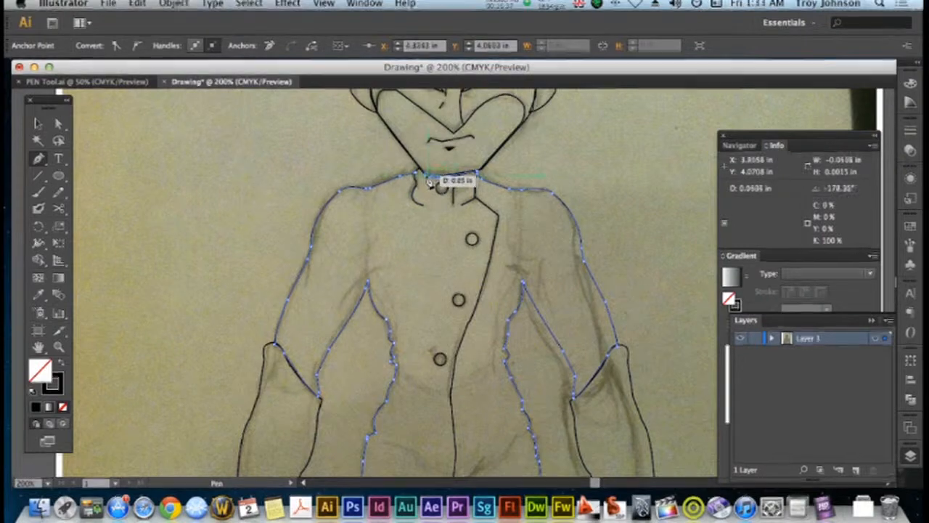
{"action": "left_click_drag", "start_coordinate": [431, 183], "coordinate": [420, 175]}
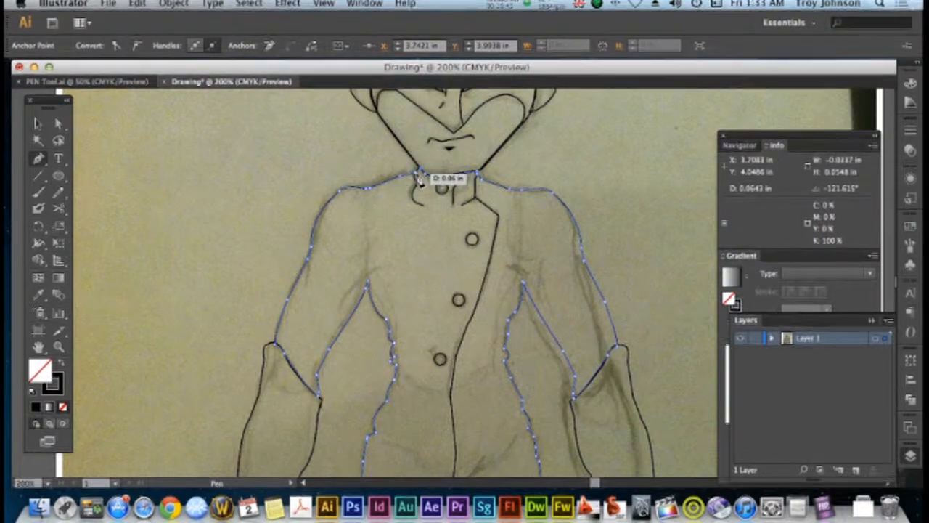
{"action": "left_click_drag", "start_coordinate": [415, 175], "coordinate": [417, 179]}
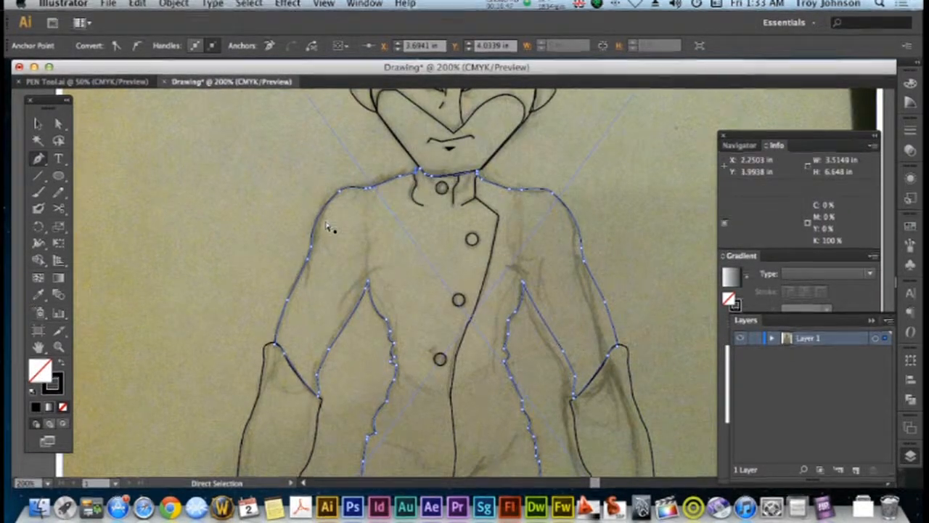
{"action": "key", "text": "super+minus"}
{"action": "key", "text": "super+minus"}
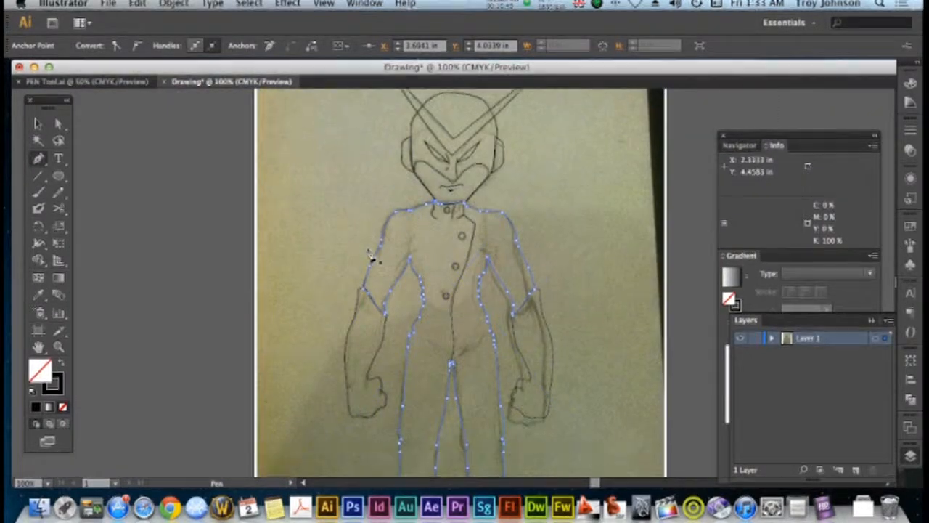
{"action": "scroll", "coordinate": [371, 256], "scroll_direction": "down", "scroll_amount": 4}
{"action": "scroll", "coordinate": [371, 257], "scroll_direction": "up", "scroll_amount": 3}
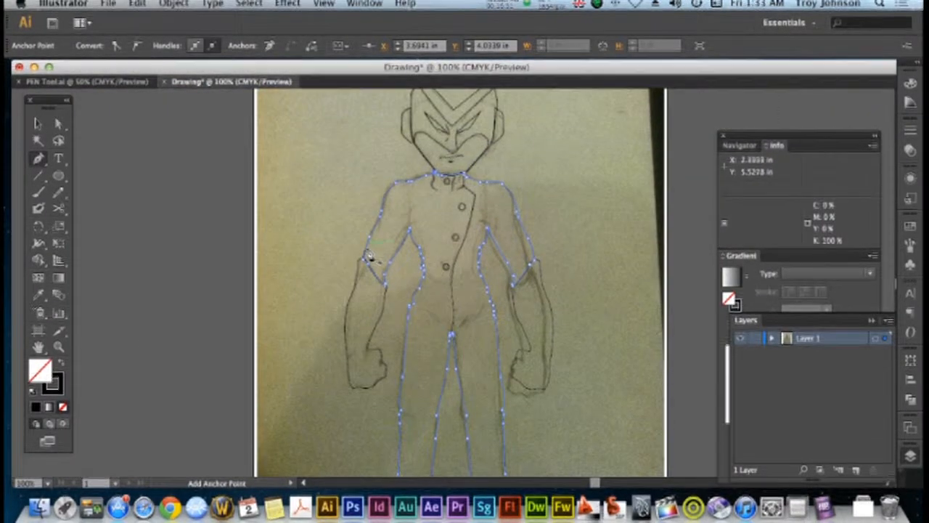
{"action": "scroll", "coordinate": [361, 255], "scroll_direction": "up", "scroll_amount": 3}
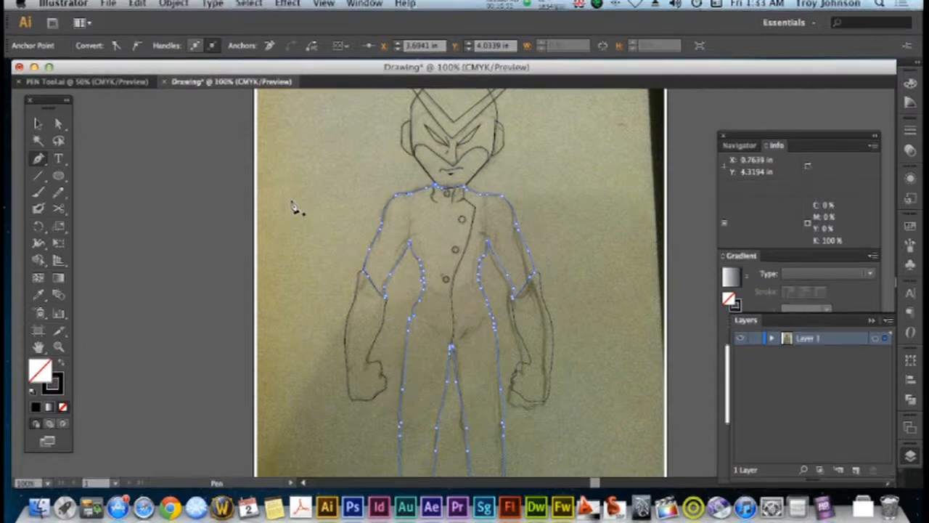
{"action": "left_click", "coordinate": [39, 125]}
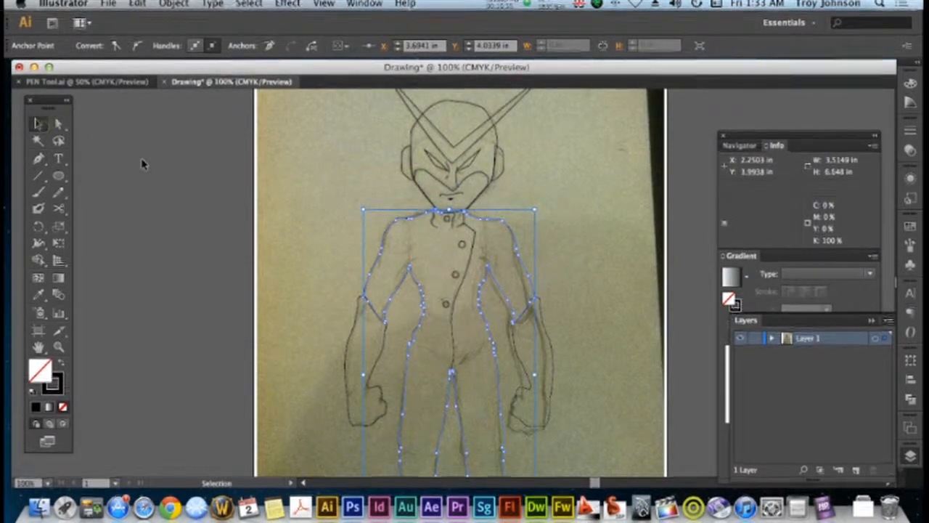
{"action": "left_click", "coordinate": [183, 177]}
Draw a crease line from the left-hand hip down to the crotch with the Pen tool and deselect it
{"action": "scroll", "coordinate": [247, 212], "scroll_direction": "down", "scroll_amount": 3}
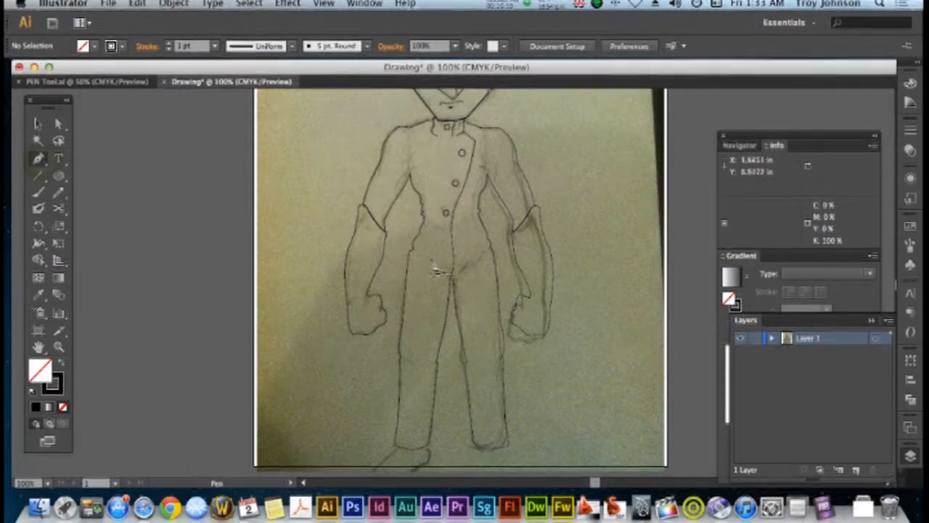
{"action": "left_click_drag", "start_coordinate": [426, 261], "coordinate": [449, 284]}
{"action": "left_click", "coordinate": [447, 280]}
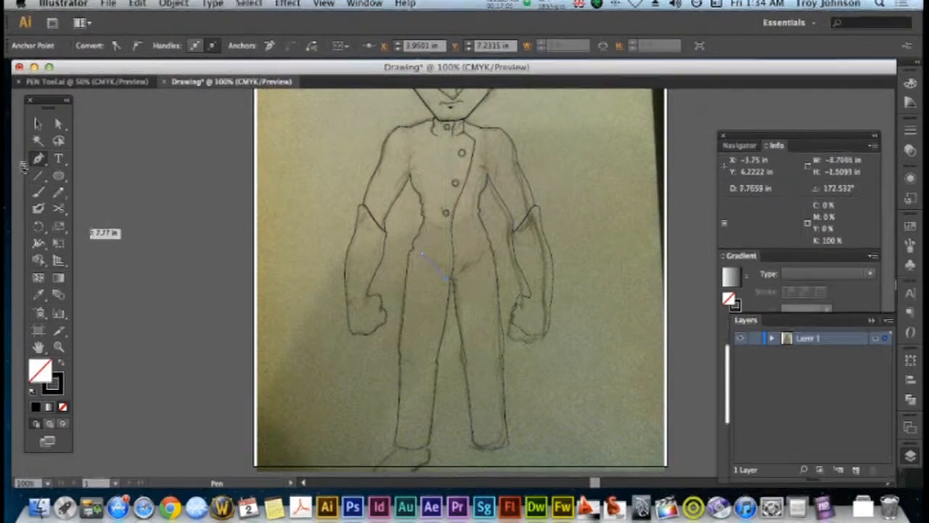
{"action": "left_click", "coordinate": [38, 124]}
{"action": "left_click", "coordinate": [133, 182]}
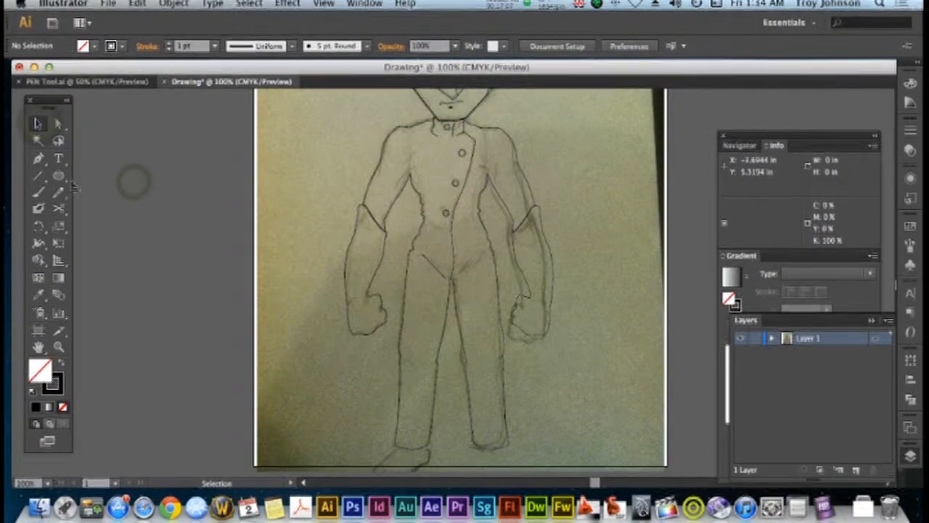
Draw two diagonal crease lines with the Pen tool from the crotch toward the right-hand hip, the first about 0.5 in long
{"action": "left_click", "coordinate": [40, 162]}
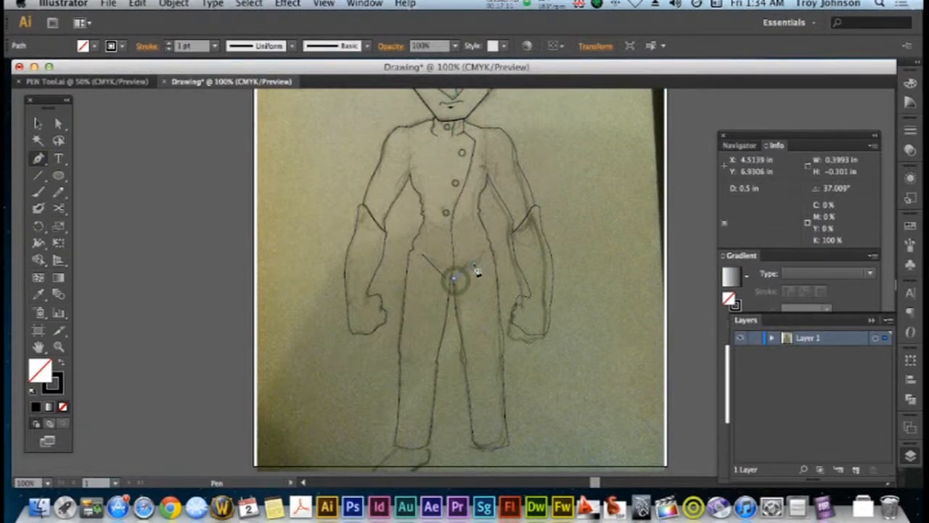
{"action": "left_click", "coordinate": [474, 264]}
{"action": "key", "text": "v"}
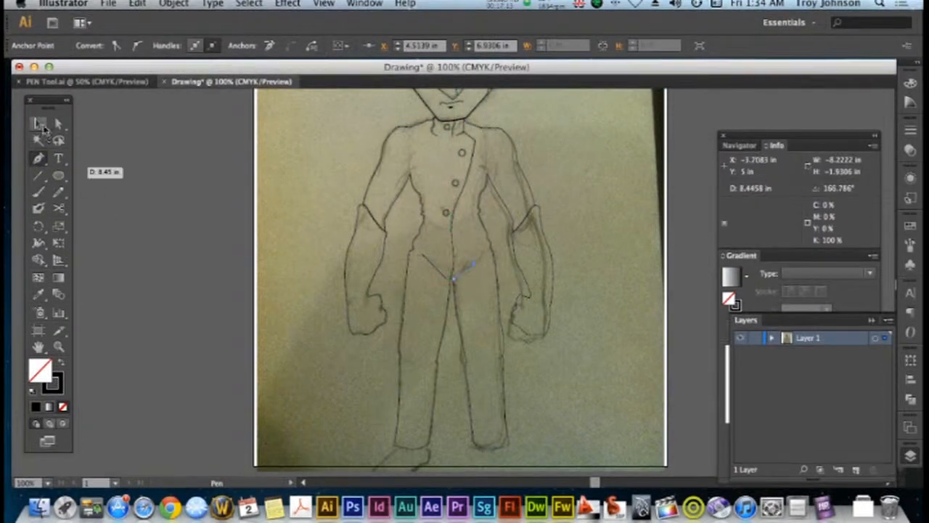
{"action": "key", "text": "p"}
{"action": "left_click_drag", "start_coordinate": [467, 276], "coordinate": [480, 260]}
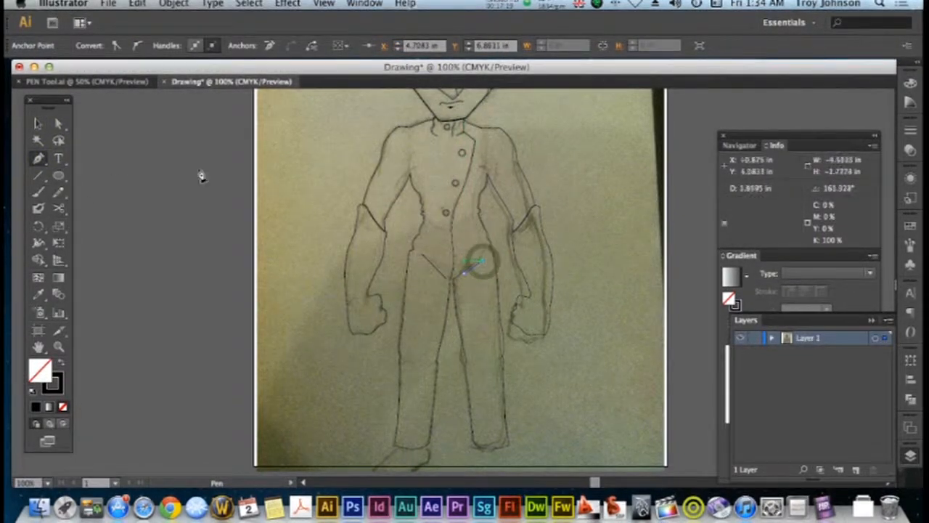
{"action": "left_click", "coordinate": [35, 125]}
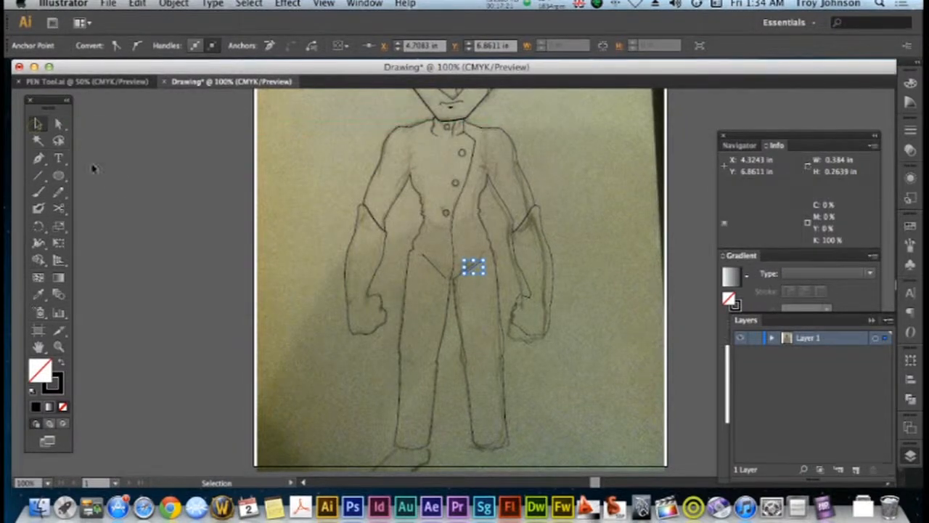
Add a second, shorter crease about 0.29 in long beside the left-hand hip crease with the Pen tool and deselect it
{"action": "key", "text": "p"}
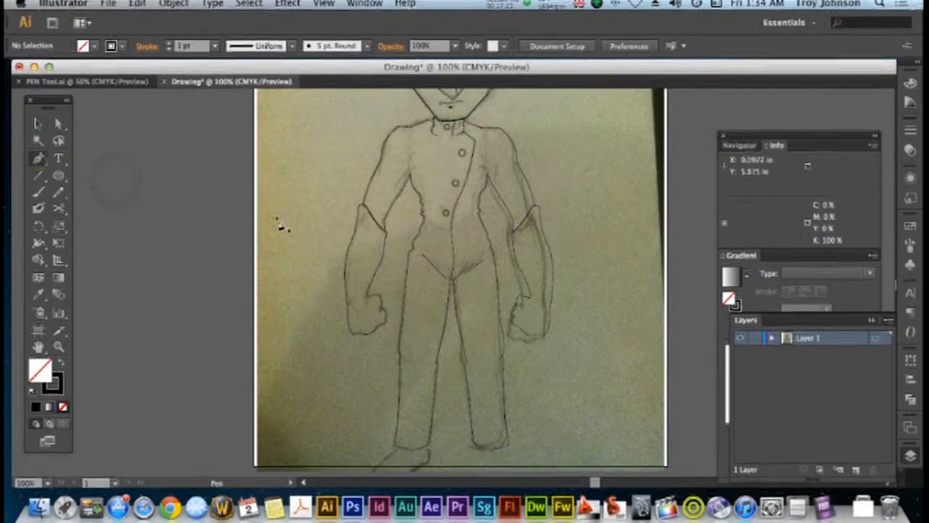
{"action": "left_click", "coordinate": [434, 261]}
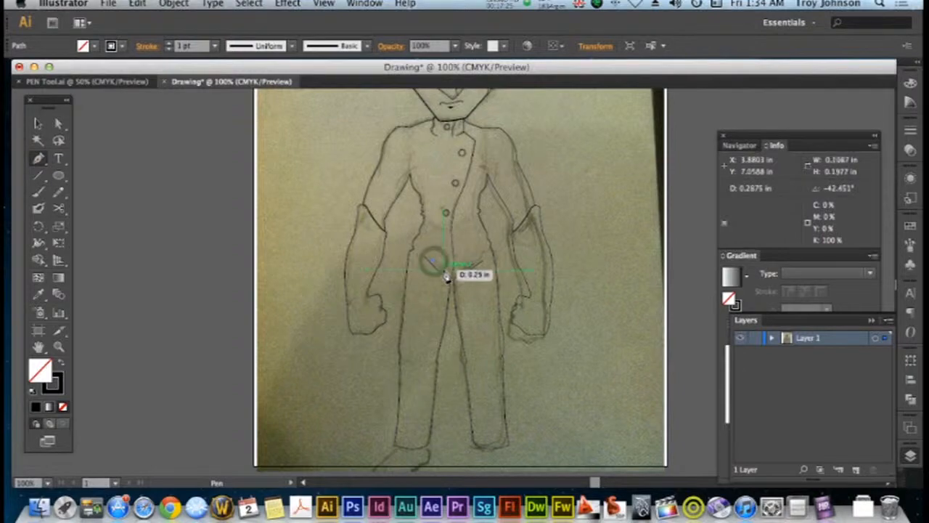
{"action": "left_click", "coordinate": [444, 270]}
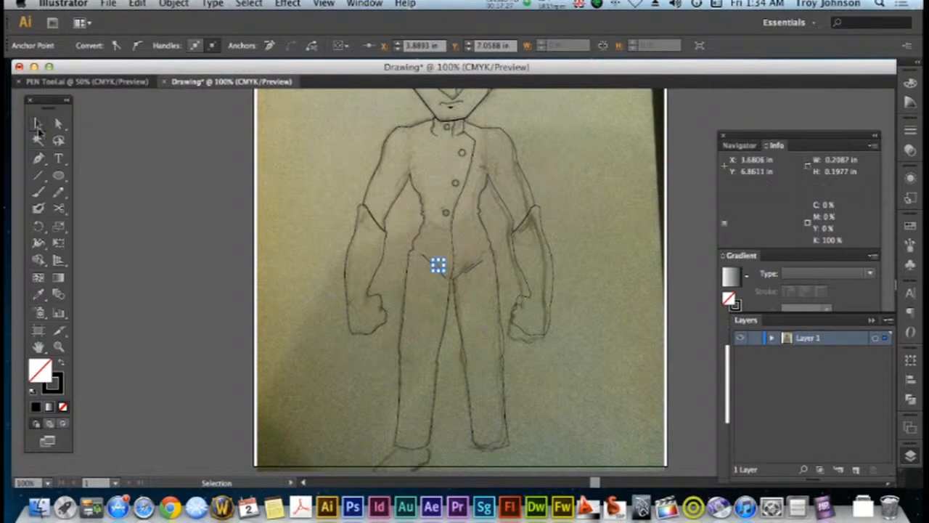
{"action": "left_click", "coordinate": [38, 124]}
{"action": "left_click", "coordinate": [170, 194]}
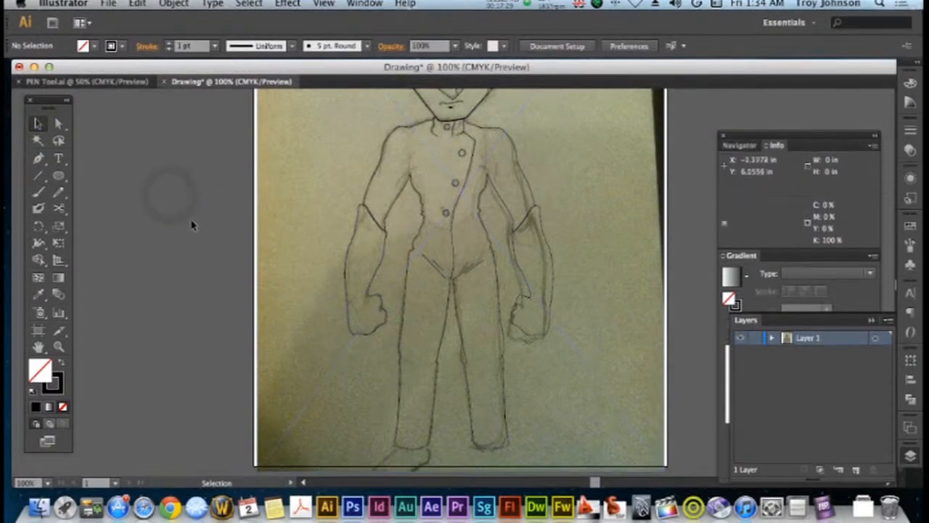
Draw short fold lines at the armpit and outer edge of the left-hand upper arm as separate Pen tool paths
{"action": "left_click", "coordinate": [394, 182]}
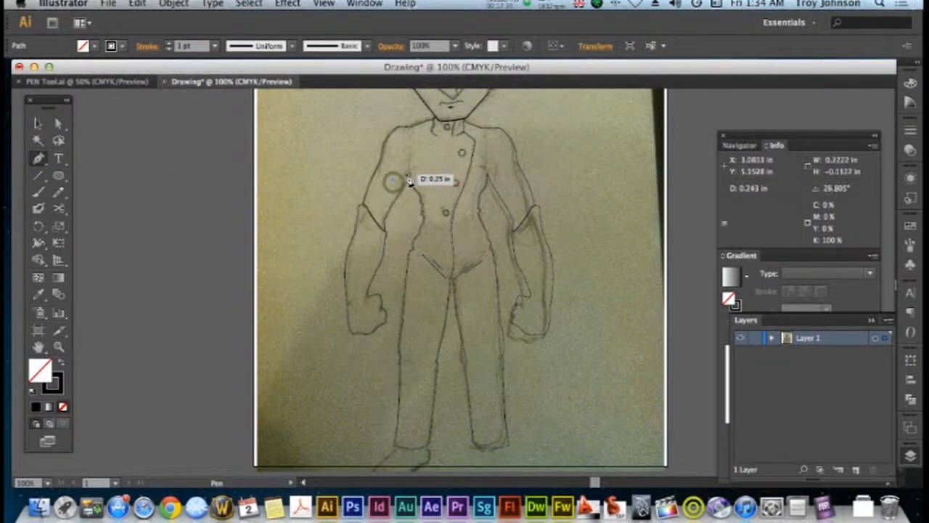
{"action": "left_click", "coordinate": [413, 170]}
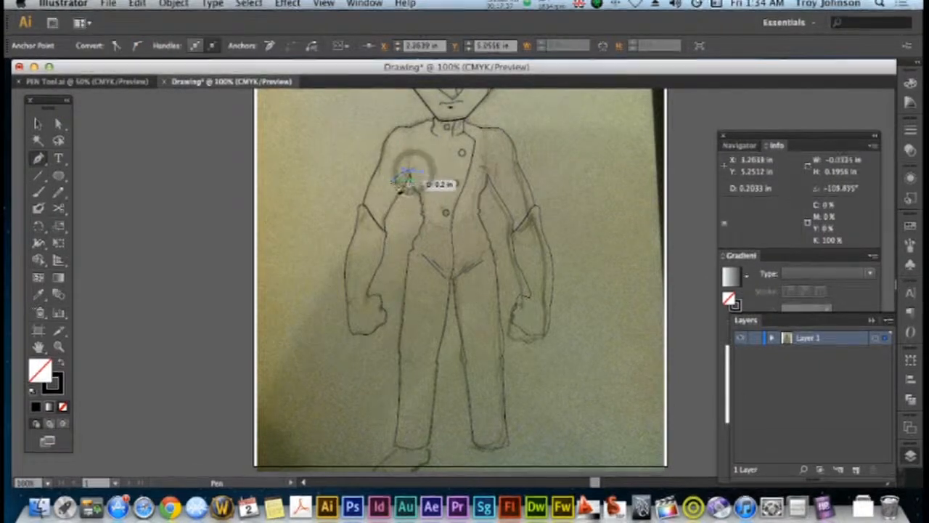
{"action": "left_click", "coordinate": [39, 124]}
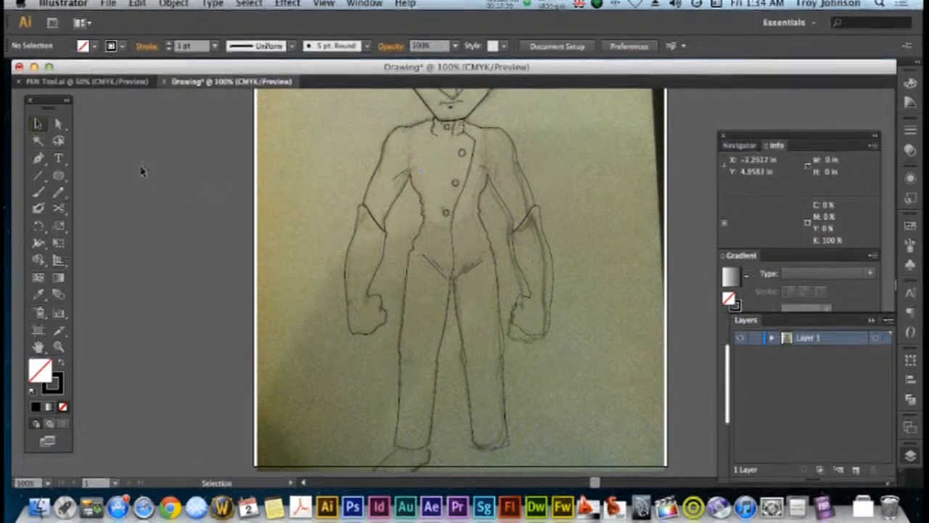
{"action": "key", "text": "p"}
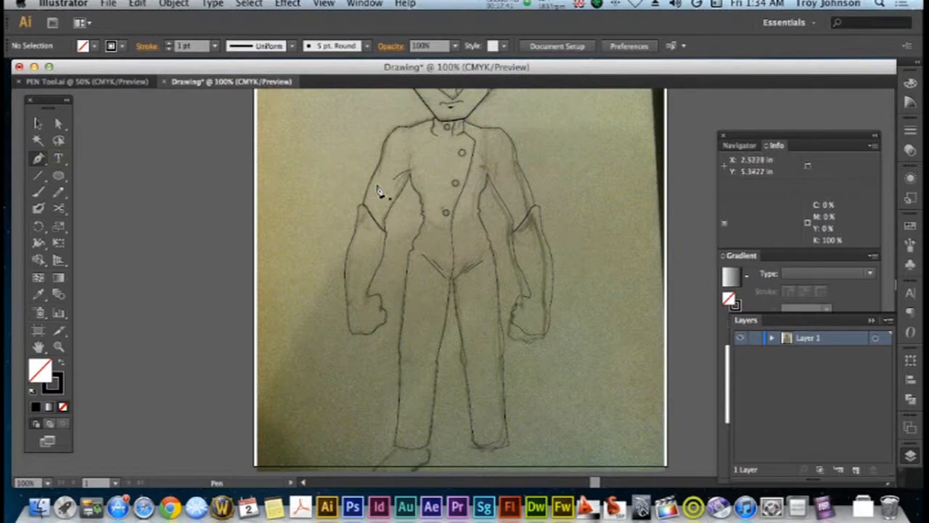
{"action": "left_click_drag", "start_coordinate": [380, 167], "coordinate": [374, 184]}
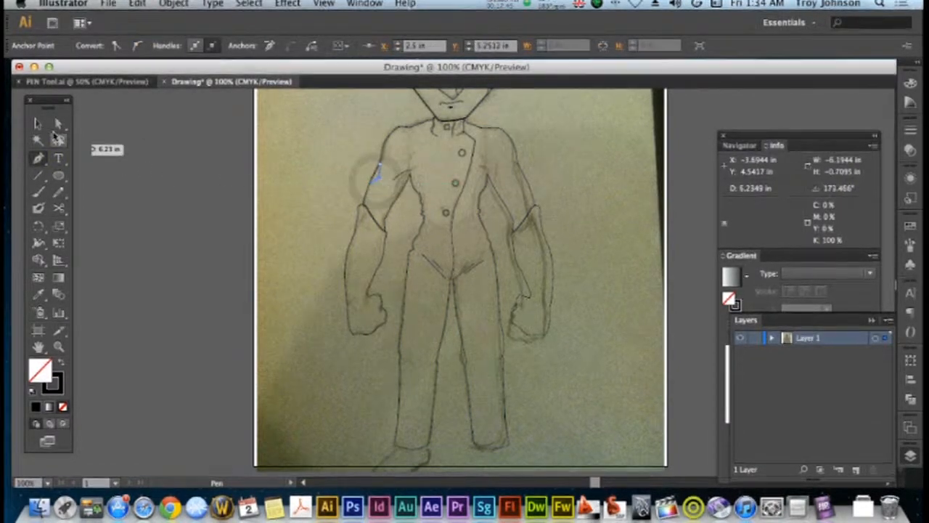
{"action": "left_click", "coordinate": [39, 125]}
{"action": "left_click", "coordinate": [158, 168]}
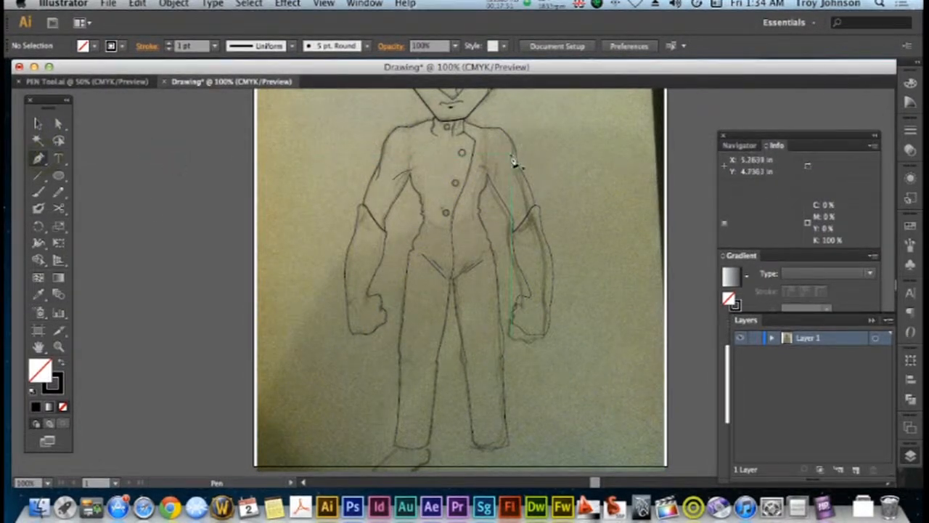
Draw matching fold lines at the armpit and outer edge of the right-hand upper arm as separate Pen tool paths
{"action": "left_click_drag", "start_coordinate": [481, 169], "coordinate": [498, 182]}
{"action": "left_click", "coordinate": [38, 123]}
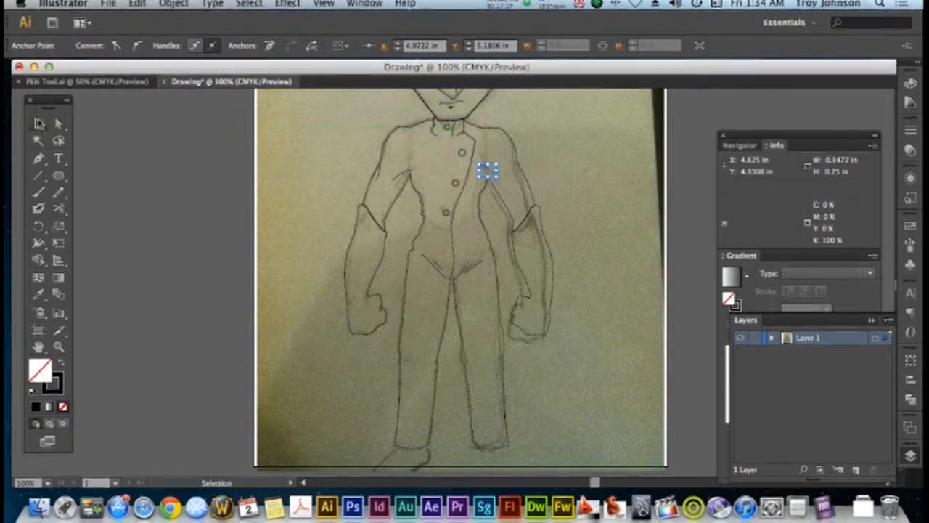
{"action": "left_click", "coordinate": [124, 154]}
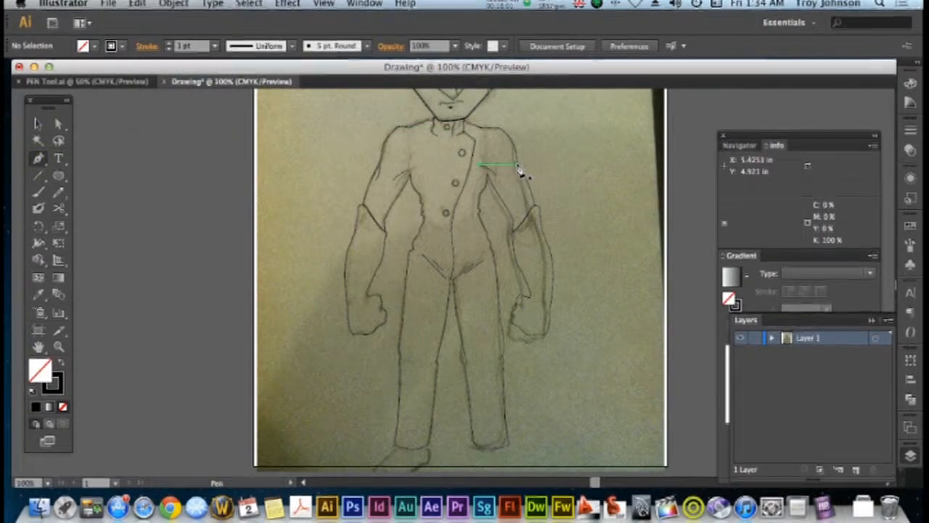
{"action": "left_click_drag", "start_coordinate": [520, 178], "coordinate": [520, 194]}
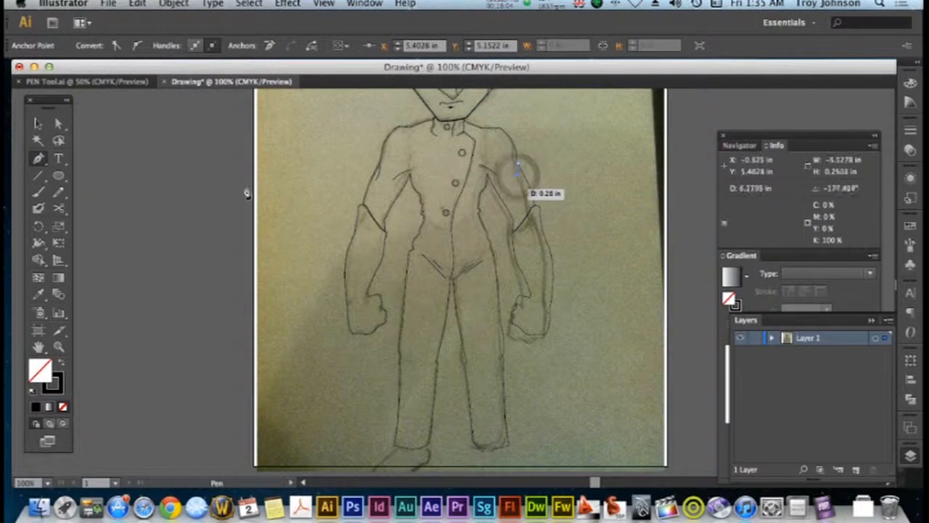
{"action": "left_click", "coordinate": [38, 124]}
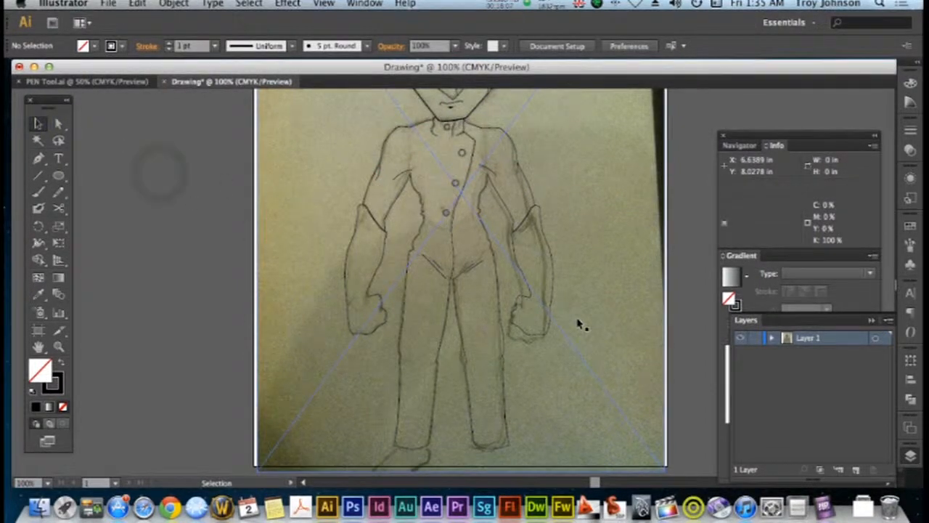
Trace the left-hand foot with the Pen tool from the trouser hem down to the toe and along the sole
{"action": "scroll", "coordinate": [579, 325], "scroll_direction": "down", "scroll_amount": 1}
{"action": "scroll", "coordinate": [577, 325], "scroll_direction": "up", "scroll_amount": 4}
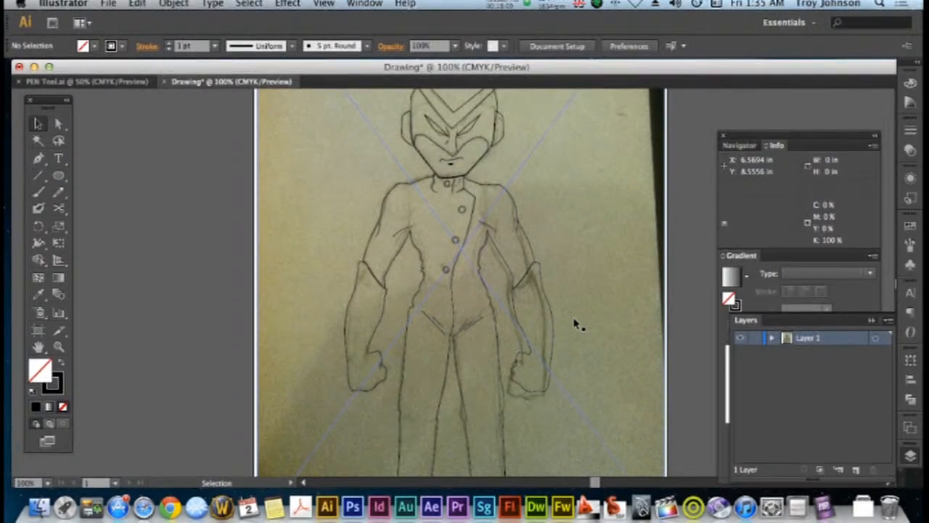
{"action": "scroll", "coordinate": [579, 325], "scroll_direction": "up", "scroll_amount": 2}
{"action": "scroll", "coordinate": [577, 324], "scroll_direction": "down", "scroll_amount": 6}
{"action": "scroll", "coordinate": [574, 322], "scroll_direction": "up", "scroll_amount": 2}
{"action": "left_click", "coordinate": [39, 159]}
{"action": "left_click_drag", "start_coordinate": [398, 380], "coordinate": [396, 386]}
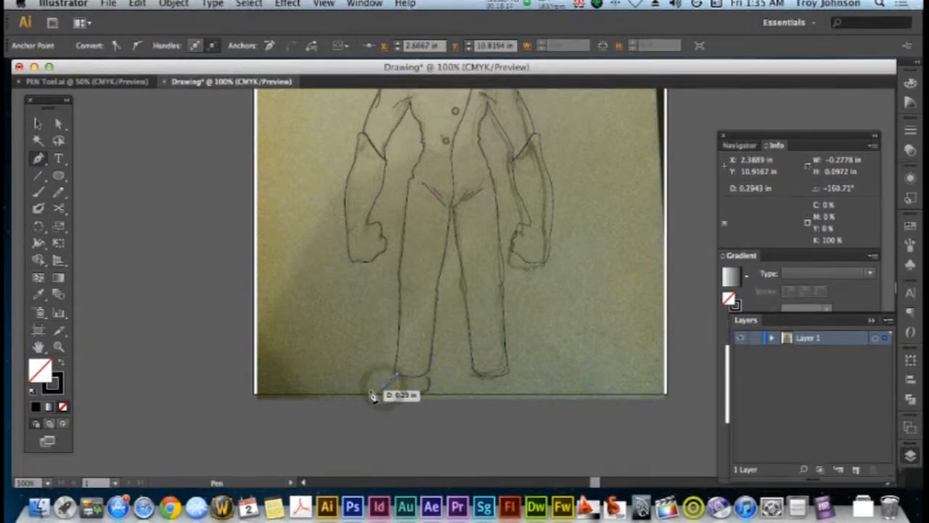
{"action": "left_click_drag", "start_coordinate": [404, 405], "coordinate": [432, 400]}
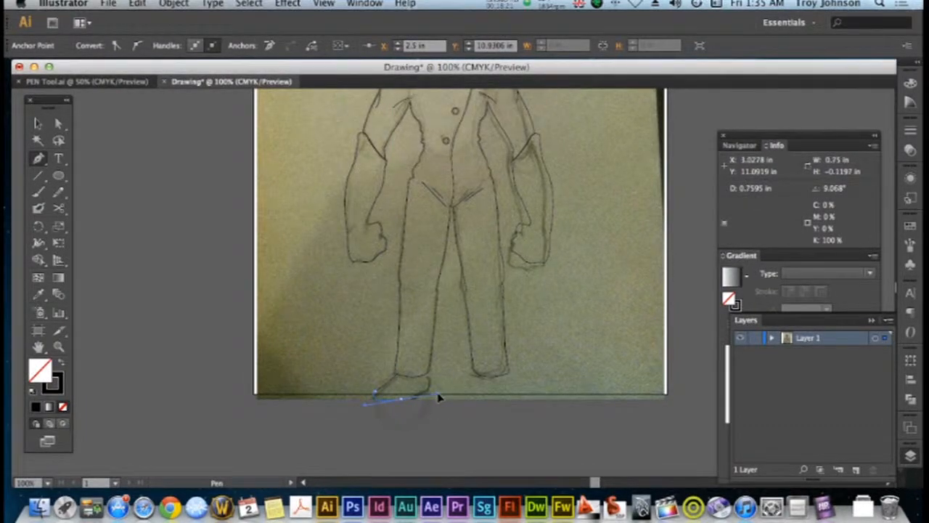
{"action": "left_click_drag", "start_coordinate": [408, 405], "coordinate": [408, 407]}
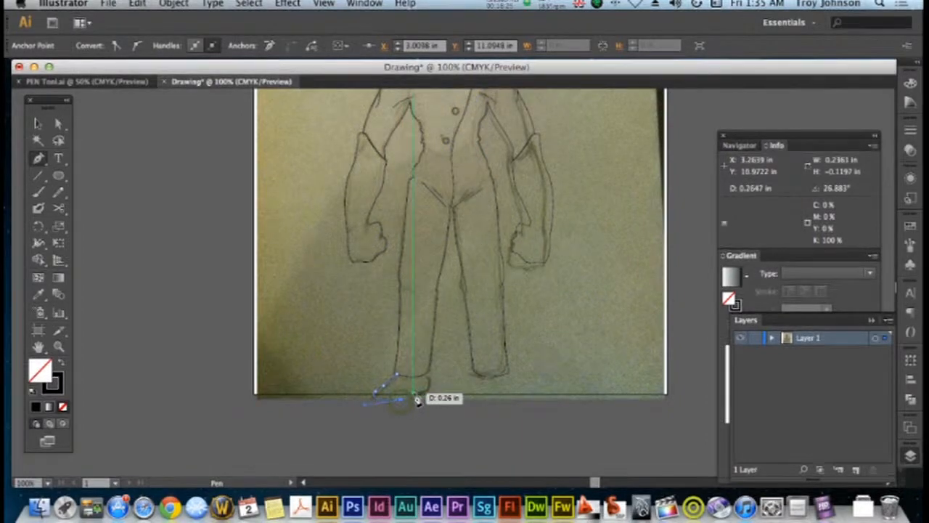
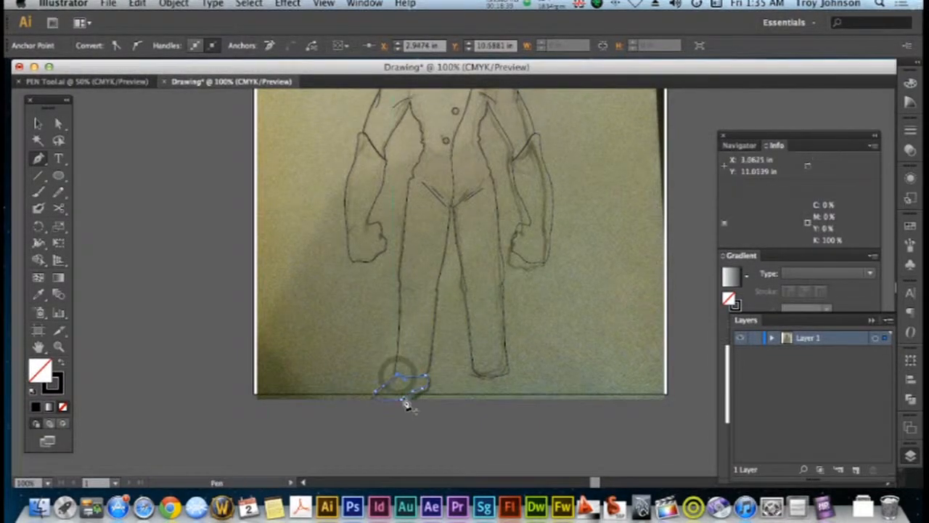
Create a mirrored copy of the left-hand foot with Reflect and place it under the right-hand trouser leg
{"action": "left_click", "coordinate": [125, 212]}
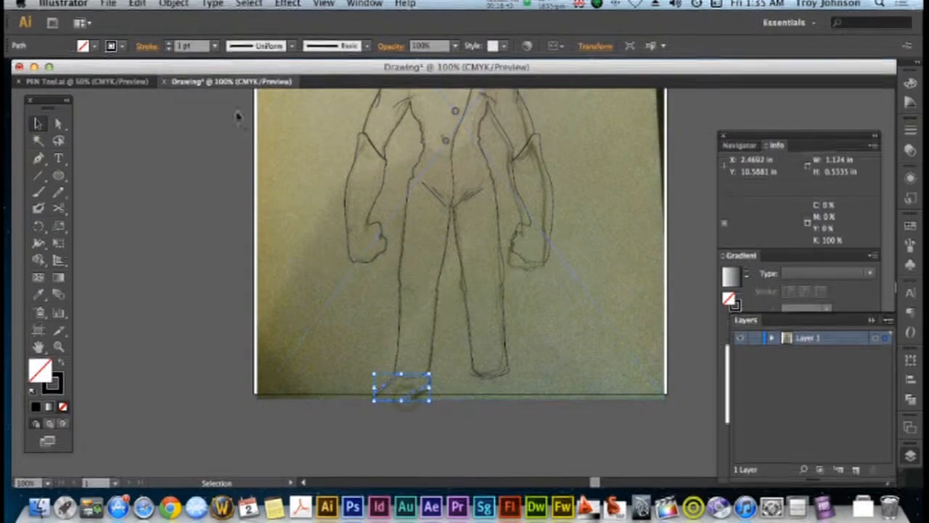
{"action": "left_click", "coordinate": [175, 4]}
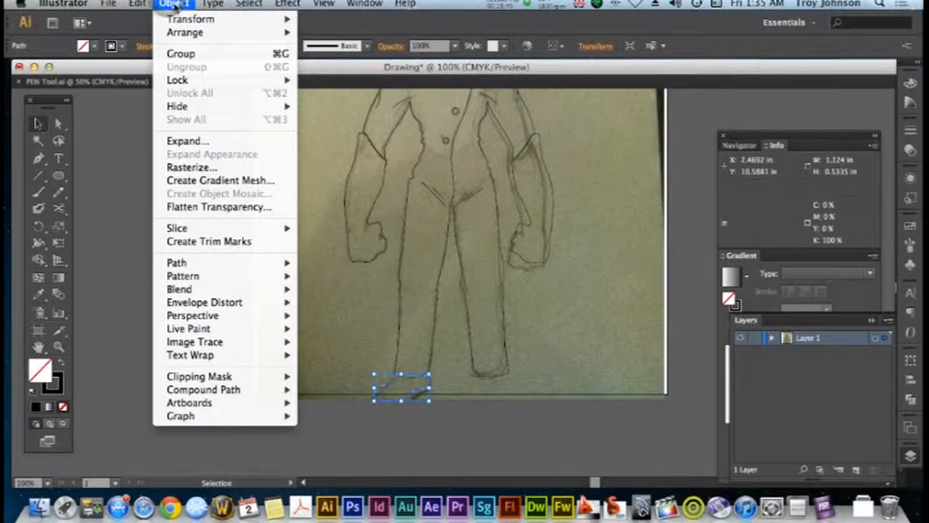
{"action": "mouse_move", "coordinate": [137, 3]}
{"action": "left_click", "coordinate": [153, 67]}
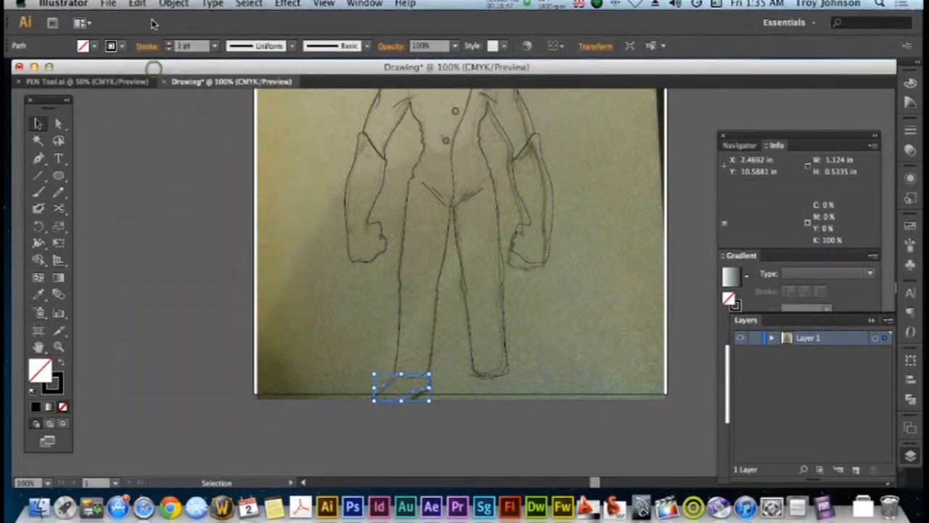
{"action": "left_click", "coordinate": [148, 6]}
{"action": "left_click", "coordinate": [165, 89]}
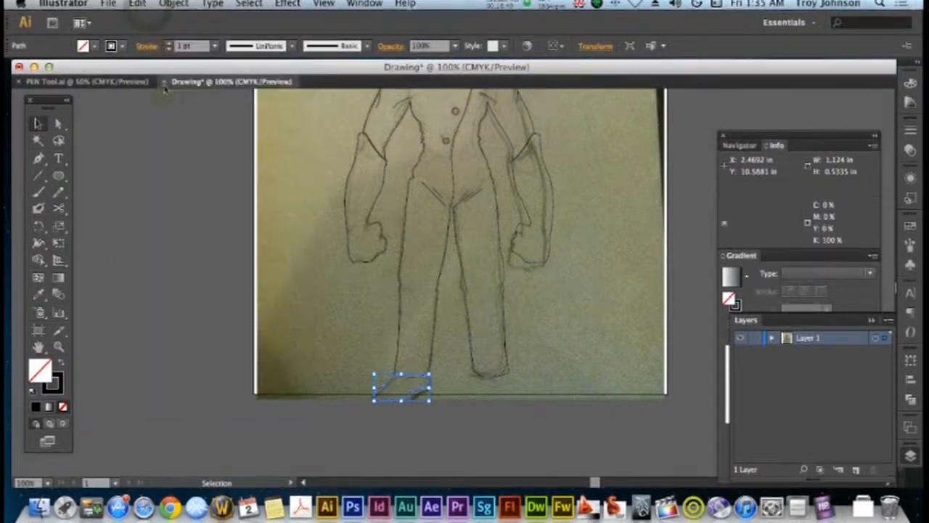
{"action": "left_click", "coordinate": [190, 4]}
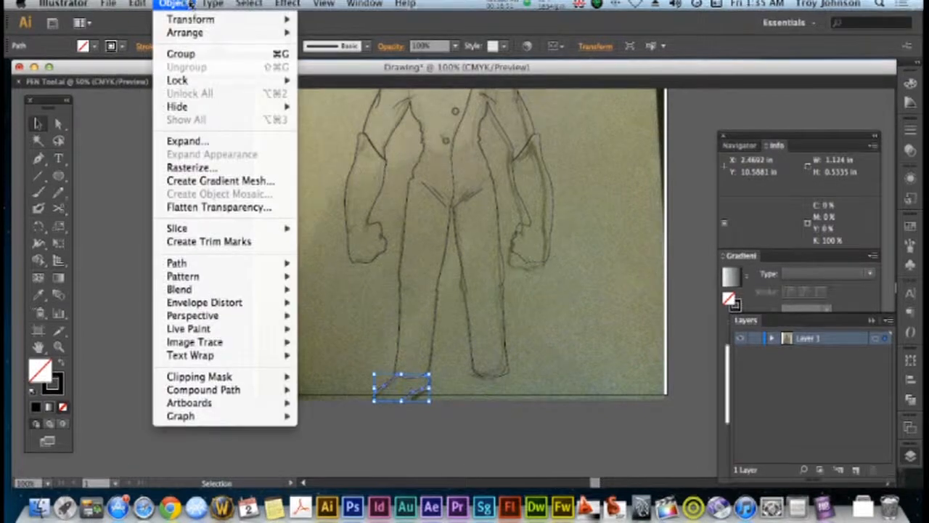
{"action": "mouse_move", "coordinate": [192, 20]}
{"action": "left_click", "coordinate": [330, 71]}
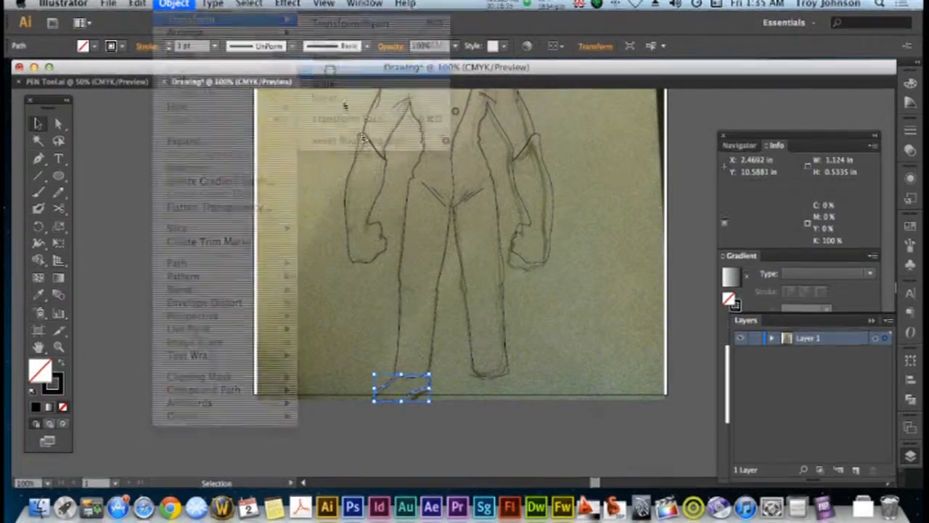
{"action": "left_click", "coordinate": [801, 392]}
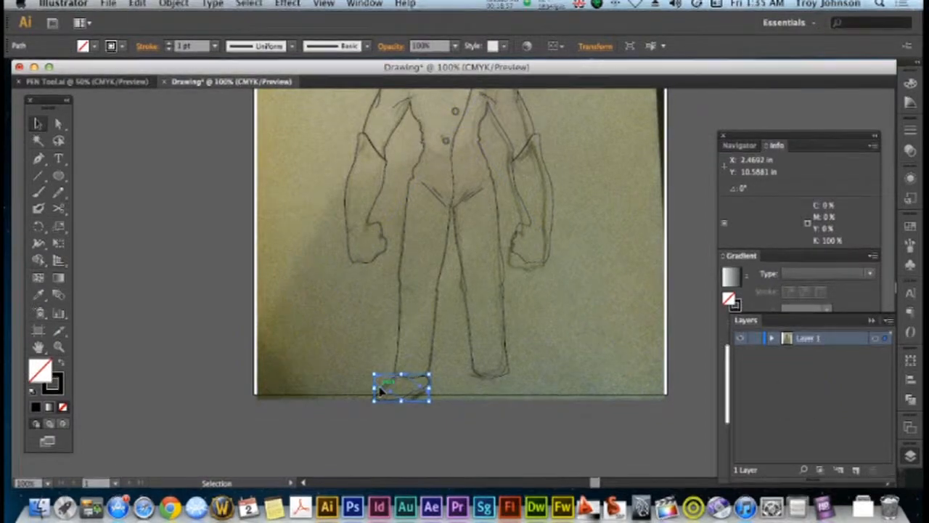
{"action": "left_click_drag", "start_coordinate": [382, 392], "coordinate": [479, 401]}
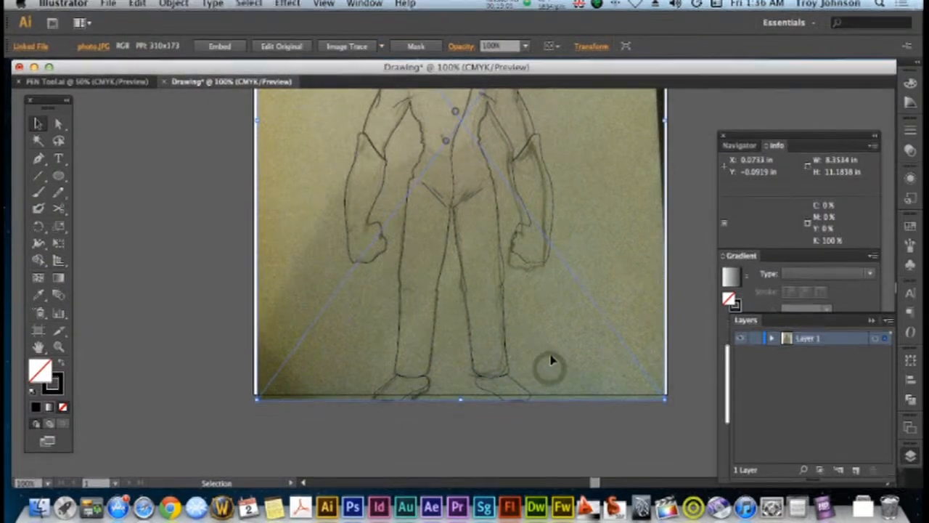
Reposition the inner anchor points of the right-hand ear so its edge follows the side of the head outline
{"action": "scroll", "coordinate": [552, 359], "scroll_direction": "up", "scroll_amount": 10}
{"action": "scroll", "coordinate": [552, 359], "scroll_direction": "down", "scroll_amount": 1}
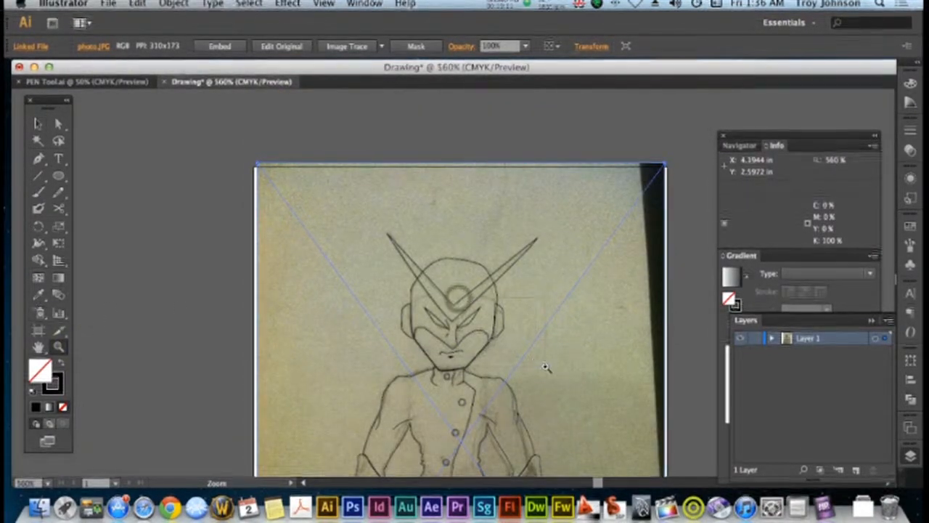
{"action": "left_click_drag", "start_coordinate": [458, 296], "coordinate": [546, 367]}
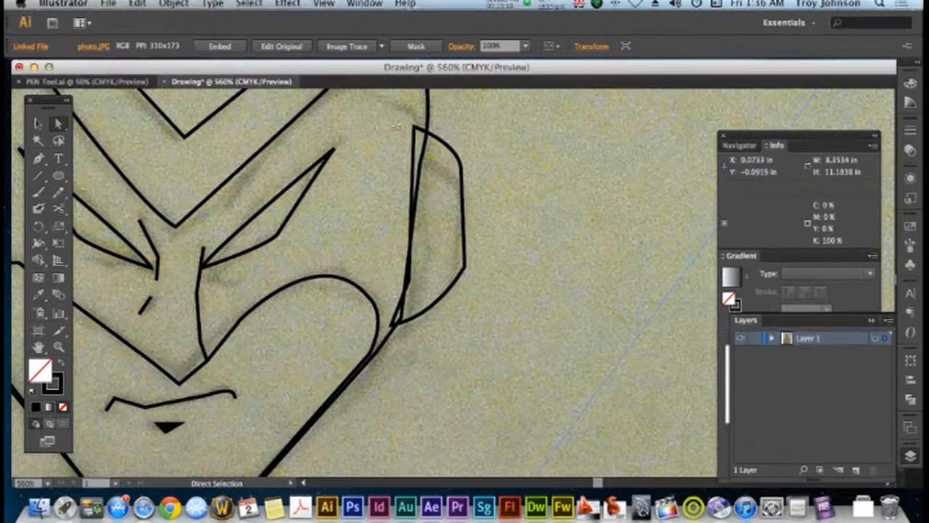
{"action": "left_click_drag", "start_coordinate": [423, 131], "coordinate": [426, 132]}
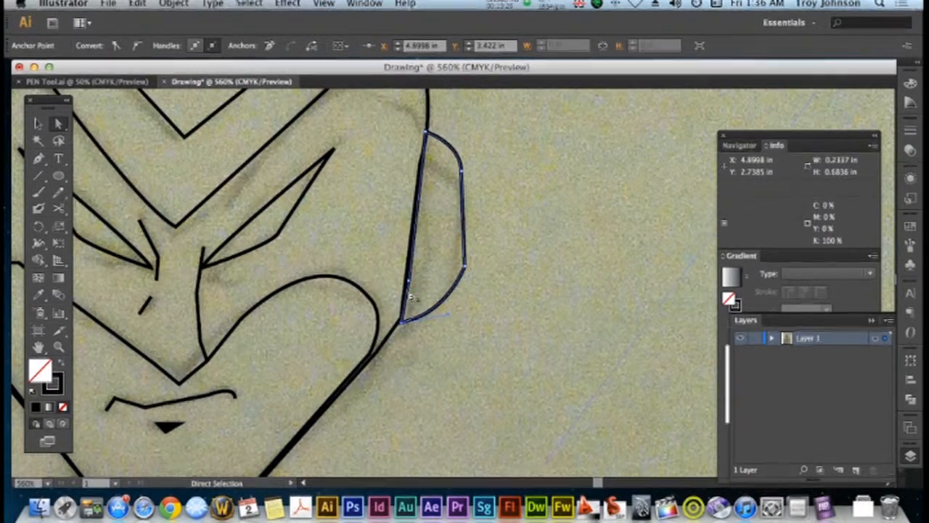
{"action": "left_click_drag", "start_coordinate": [410, 281], "coordinate": [407, 281]}
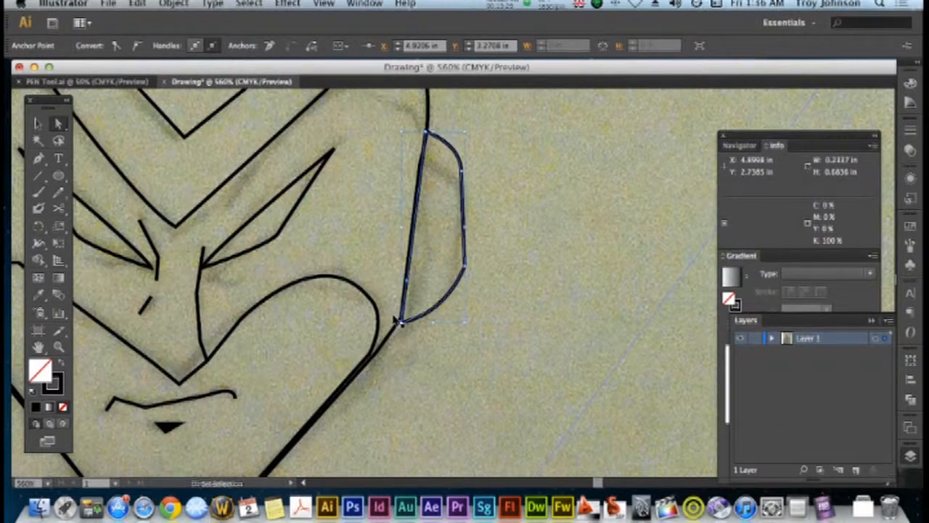
Select the linked photo of the pencil sketch and delete it, leaving only the vector outlines
{"action": "key", "text": "super+minus"}
{"action": "key", "text": "super+minus"}
{"action": "key", "text": "super+minus"}
{"action": "key", "text": "super+minus"}
{"action": "key", "text": "super+minus"}
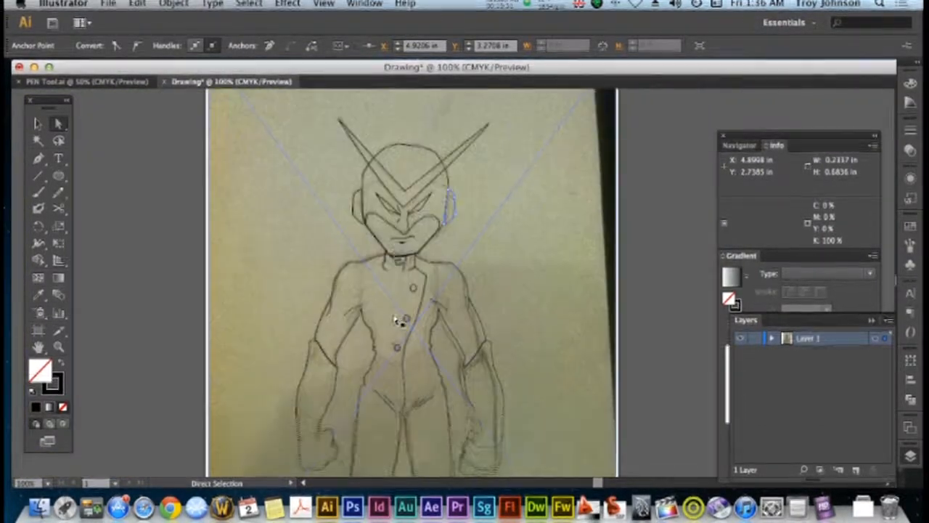
{"action": "scroll", "coordinate": [398, 322], "scroll_direction": "down", "scroll_amount": 5}
{"action": "scroll", "coordinate": [341, 289], "scroll_direction": "up", "scroll_amount": 10}
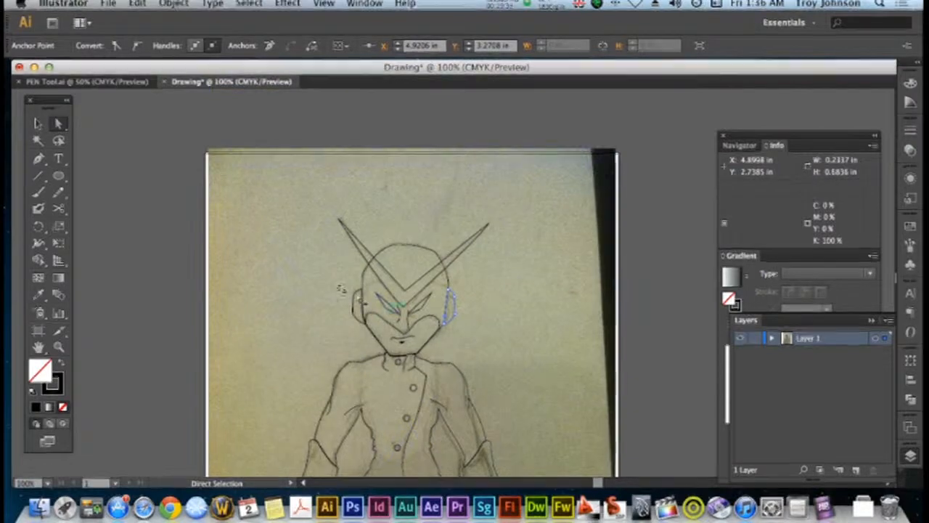
{"action": "left_click", "coordinate": [38, 123]}
{"action": "left_click", "coordinate": [148, 216]}
{"action": "left_click", "coordinate": [258, 312]}
{"action": "key", "text": "Delete"}
Select the whole character and move it up so the feet fit inside the artboard, then deselect it
{"action": "scroll", "coordinate": [286, 308], "scroll_direction": "down", "scroll_amount": 5}
{"action": "scroll", "coordinate": [286, 308], "scroll_direction": "down", "scroll_amount": 5}
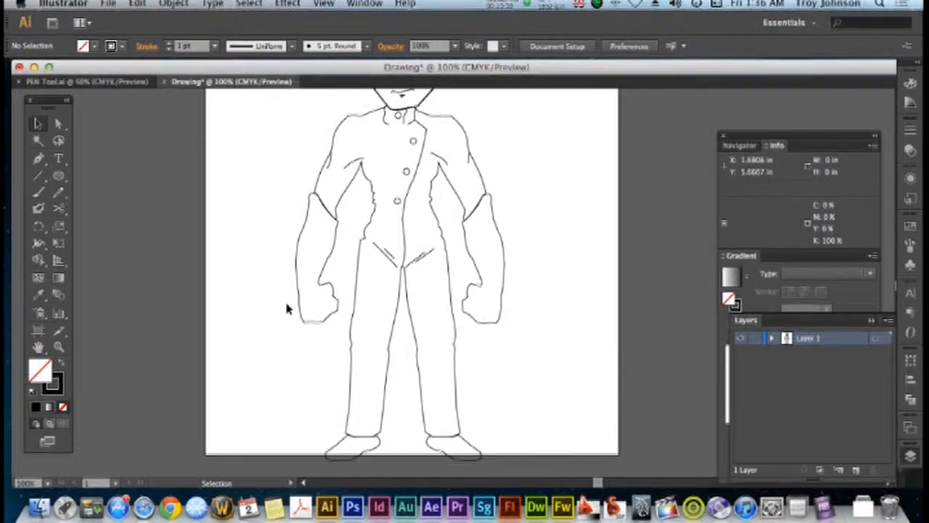
{"action": "scroll", "coordinate": [287, 309], "scroll_direction": "up", "scroll_amount": 1}
{"action": "key", "text": "super+minus"}
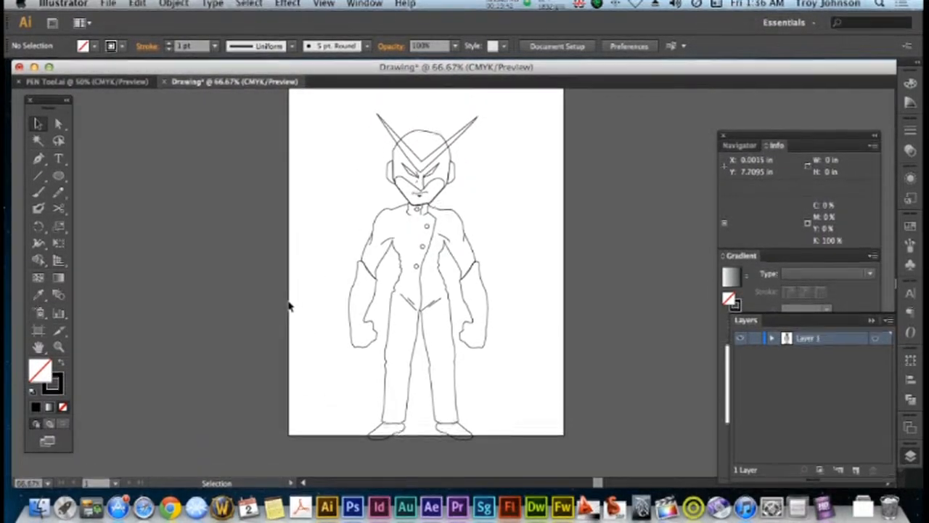
{"action": "scroll", "coordinate": [306, 248], "scroll_direction": "up", "scroll_amount": 1}
{"action": "left_click_drag", "start_coordinate": [330, 122], "coordinate": [571, 452]}
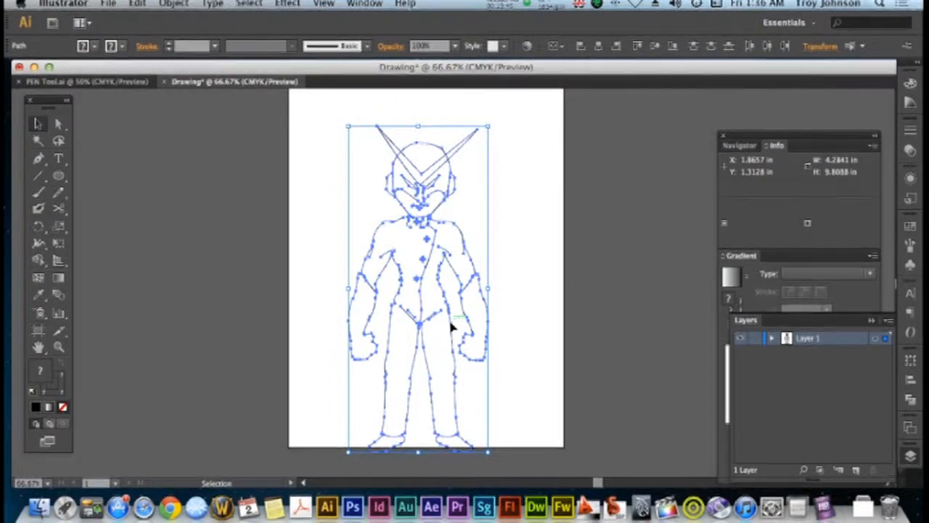
{"action": "left_click_drag", "start_coordinate": [450, 327], "coordinate": [449, 304]}
{"action": "left_click", "coordinate": [538, 306]}
{"action": "scroll", "coordinate": [538, 306], "scroll_direction": "up", "scroll_amount": 2}
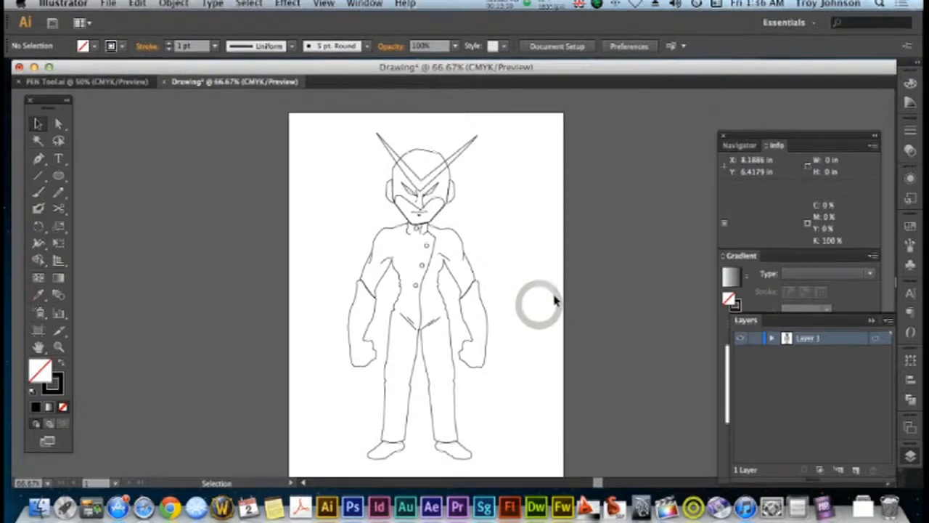
Fill the joined body outline with mid-grey 7C7C7C and deselect it
{"action": "key", "text": "super+equal"}
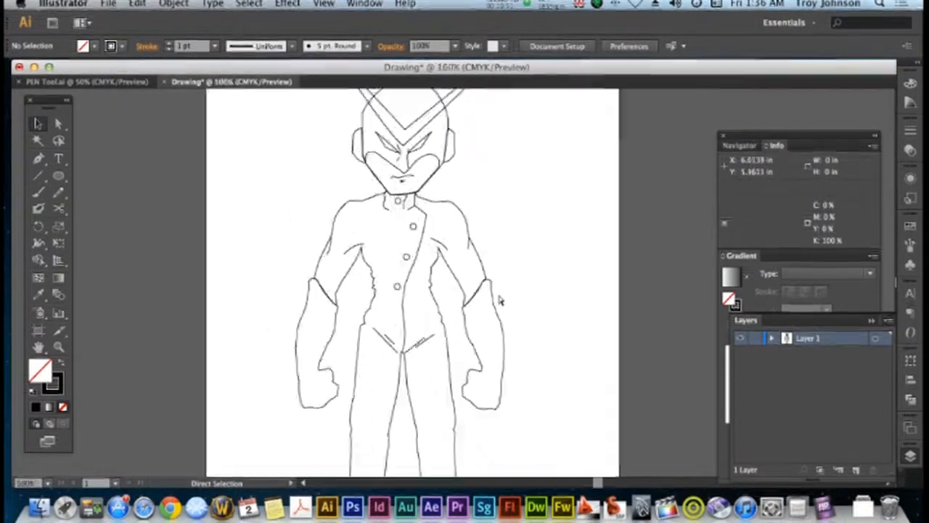
{"action": "scroll", "coordinate": [497, 289], "scroll_direction": "up", "scroll_amount": 3}
{"action": "left_click", "coordinate": [471, 282]}
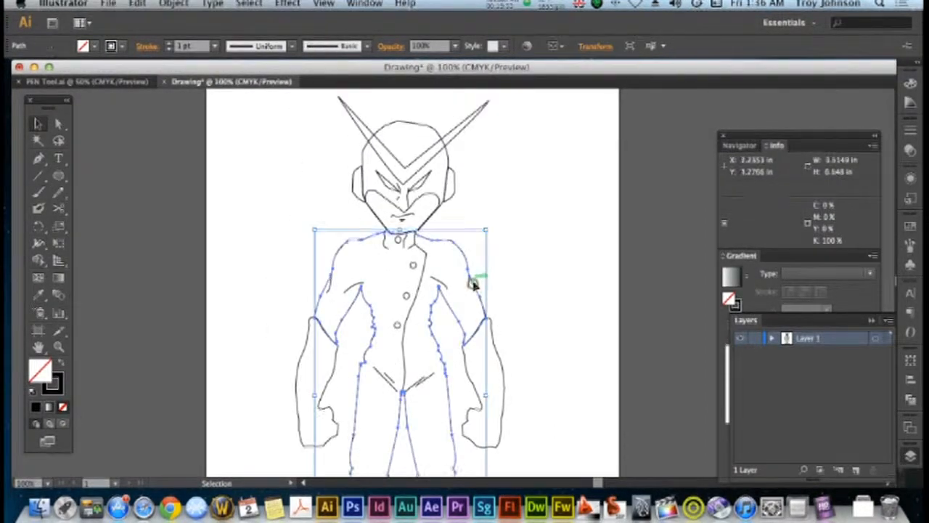
{"action": "left_click", "coordinate": [501, 286]}
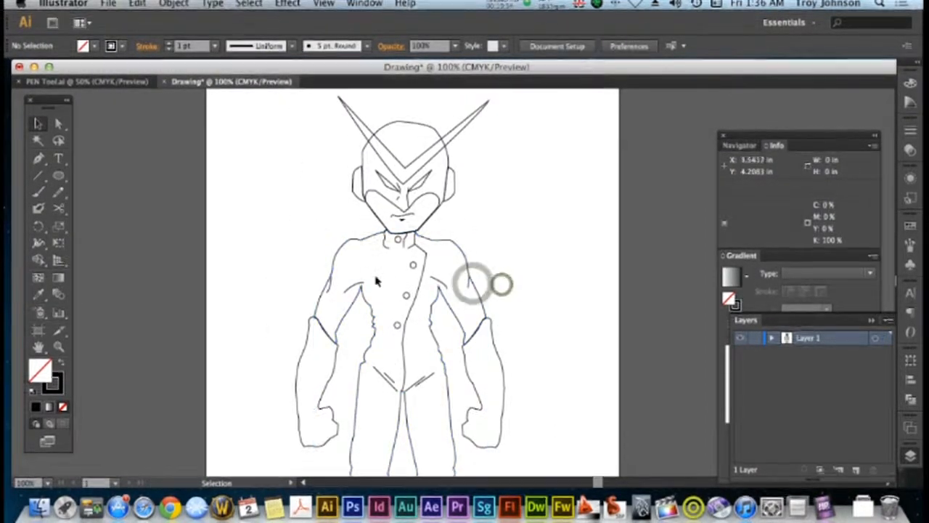
{"action": "left_click", "coordinate": [338, 256]}
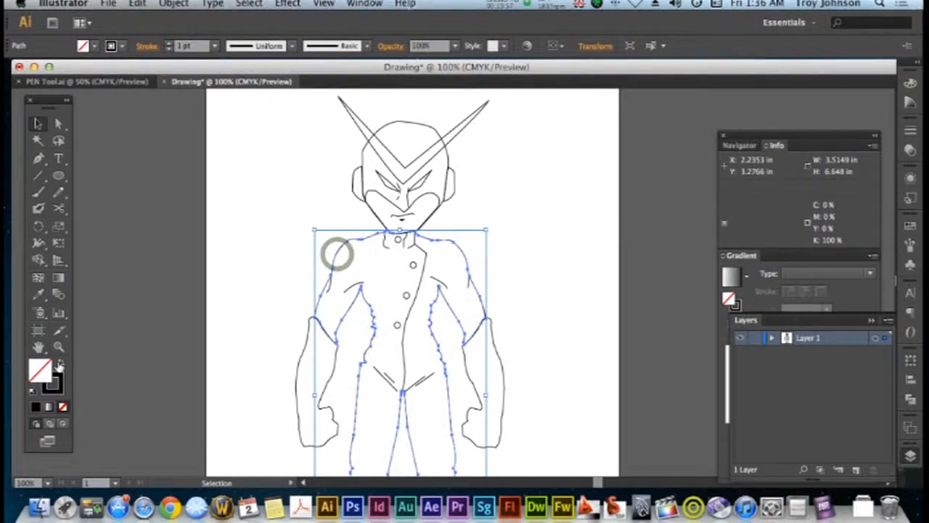
{"action": "double_click", "coordinate": [40, 371]}
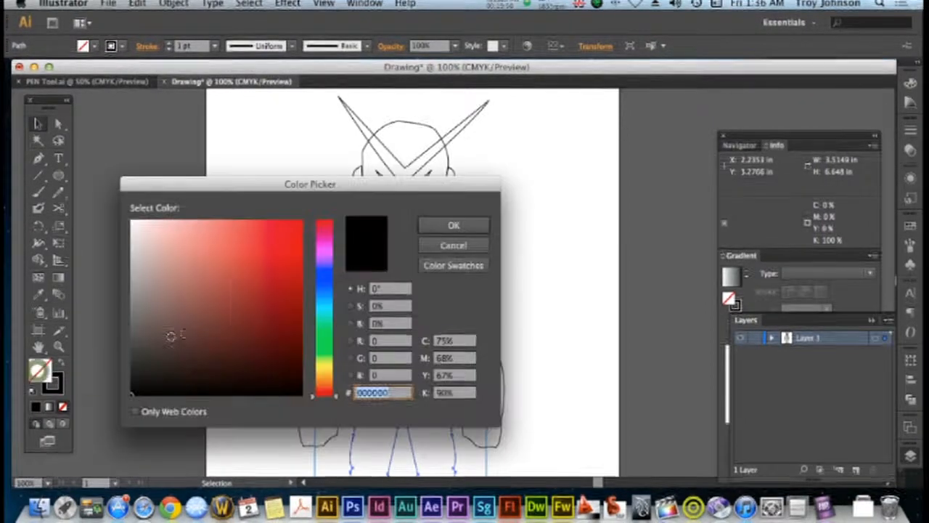
{"action": "left_click", "coordinate": [324, 375]}
{"action": "left_click_drag", "start_coordinate": [146, 314], "coordinate": [125, 309]}
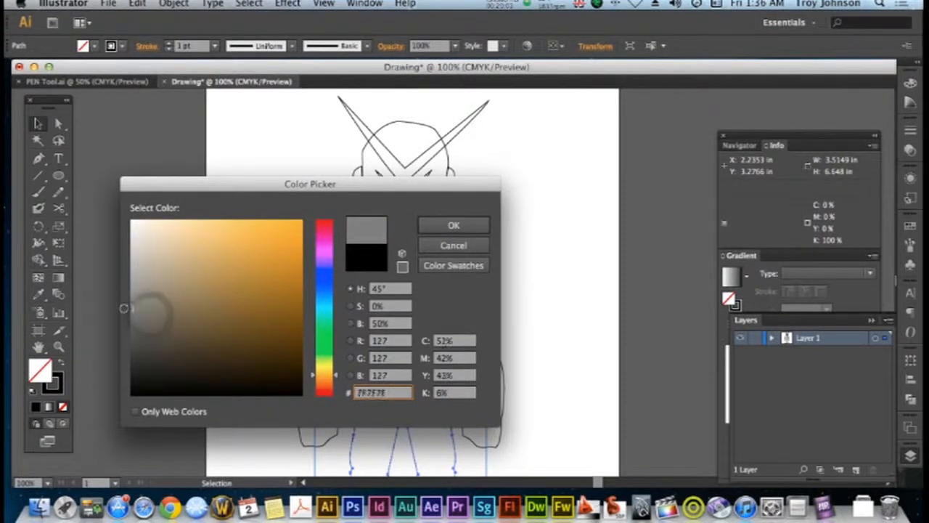
{"action": "left_click", "coordinate": [468, 228]}
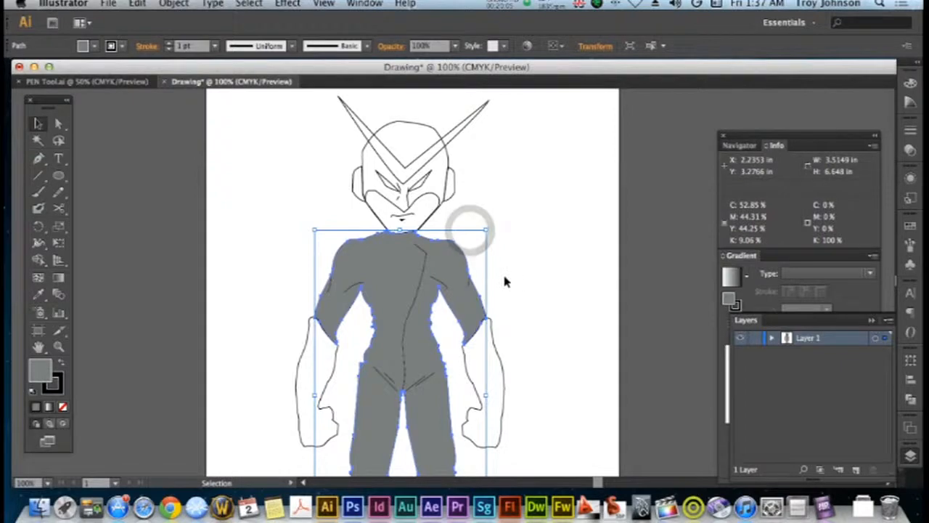
{"action": "left_click", "coordinate": [518, 280]}
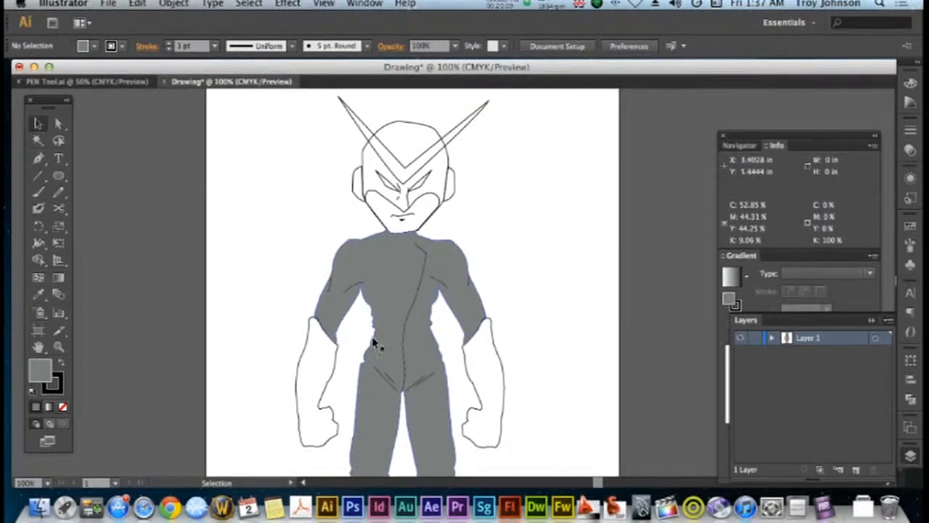
Send the grey body shape to the back of the stacking order and deselect it
{"action": "left_click", "coordinate": [349, 272]}
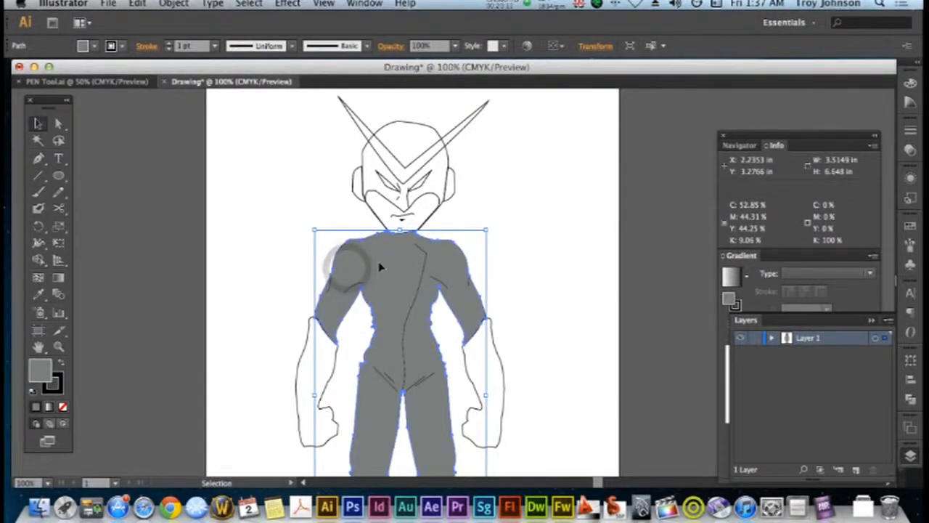
{"action": "left_click", "coordinate": [180, 5]}
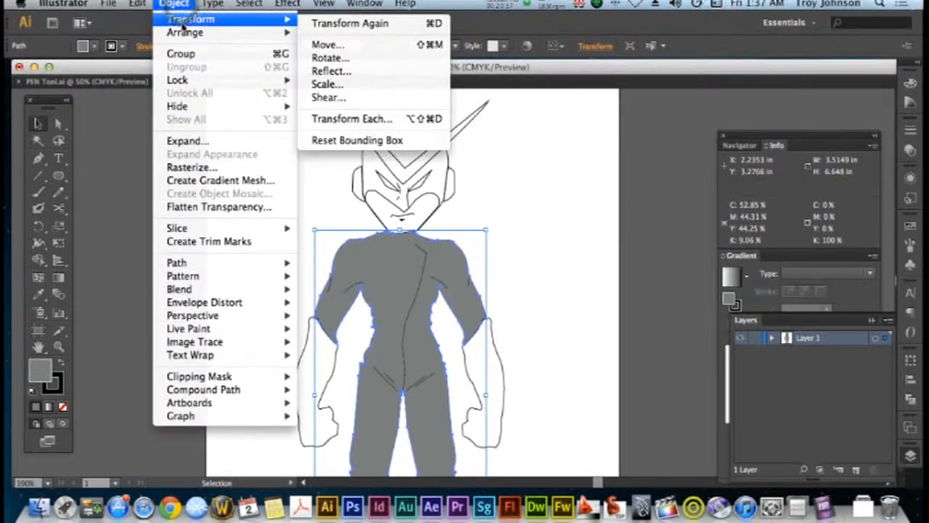
{"action": "mouse_move", "coordinate": [185, 33]}
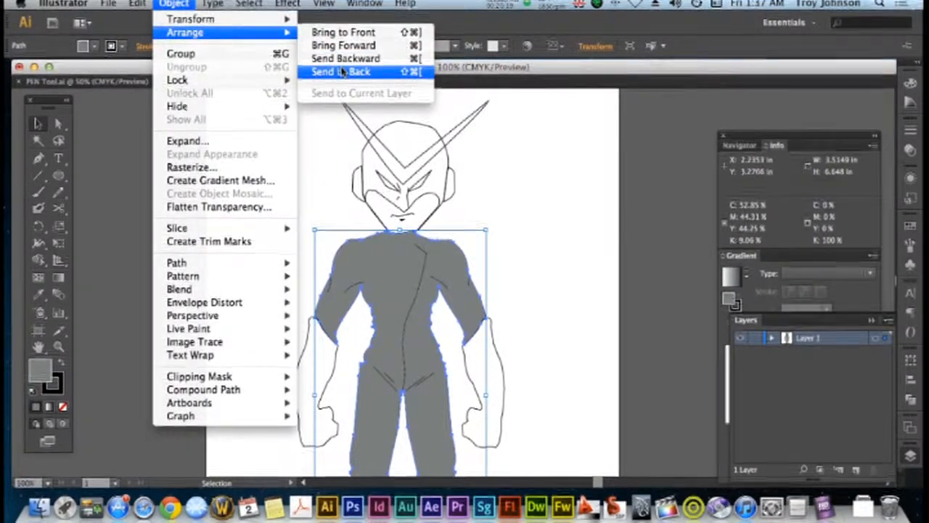
{"action": "left_click", "coordinate": [341, 71]}
{"action": "left_click", "coordinate": [302, 172]}
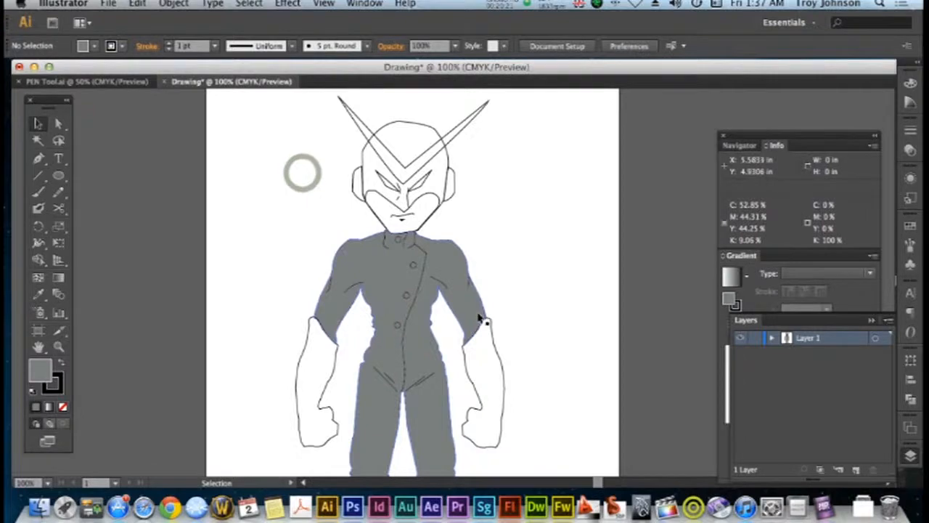
Select both gloved forearm shapes, fill them with dark blue 172E8E and deselect them
{"action": "left_click", "coordinate": [491, 342]}
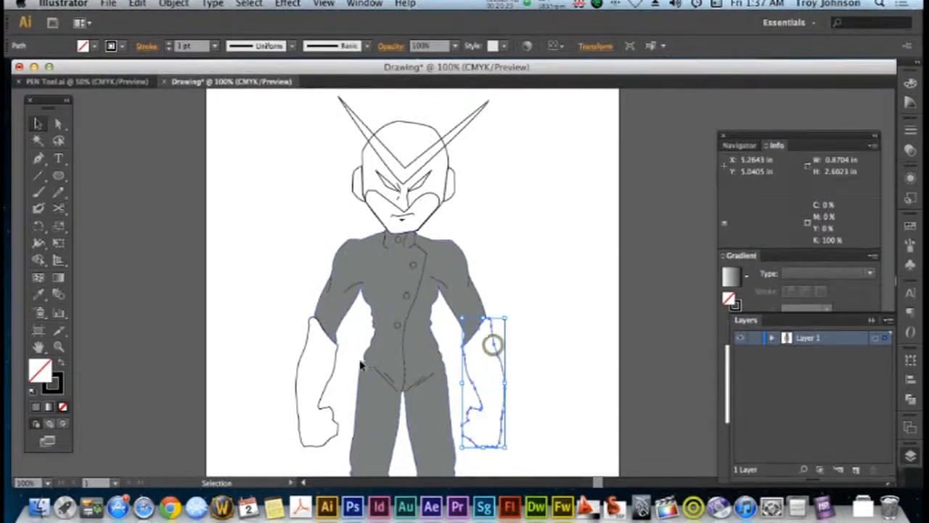
{"action": "left_click", "coordinate": [298, 372], "text": "shift"}
{"action": "double_click", "coordinate": [40, 370]}
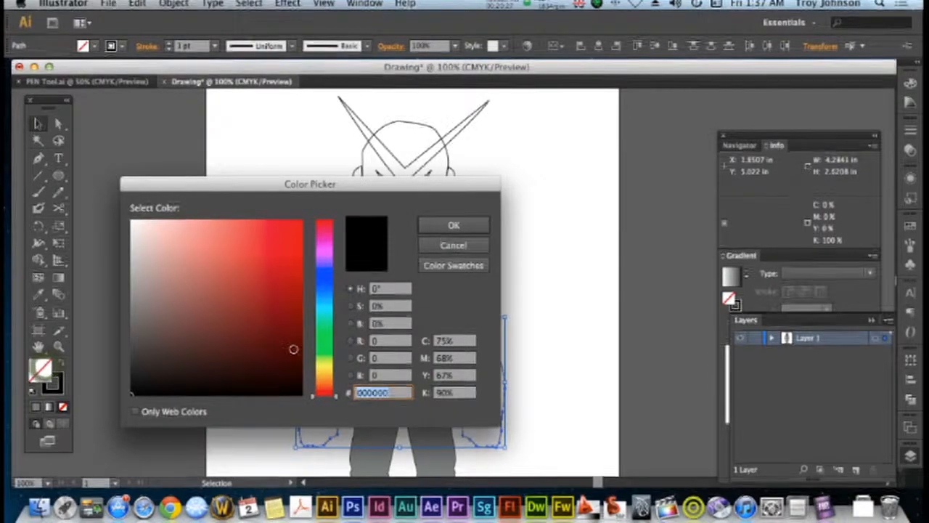
{"action": "mouse_move", "coordinate": [325, 347]}
{"action": "left_mouse_down"}
{"action": "mouse_move", "coordinate": [325, 285]}
{"action": "mouse_move", "coordinate": [270, 297]}
{"action": "mouse_move", "coordinate": [269, 288]}
{"action": "mouse_move", "coordinate": [274, 298]}
{"action": "left_mouse_up"}
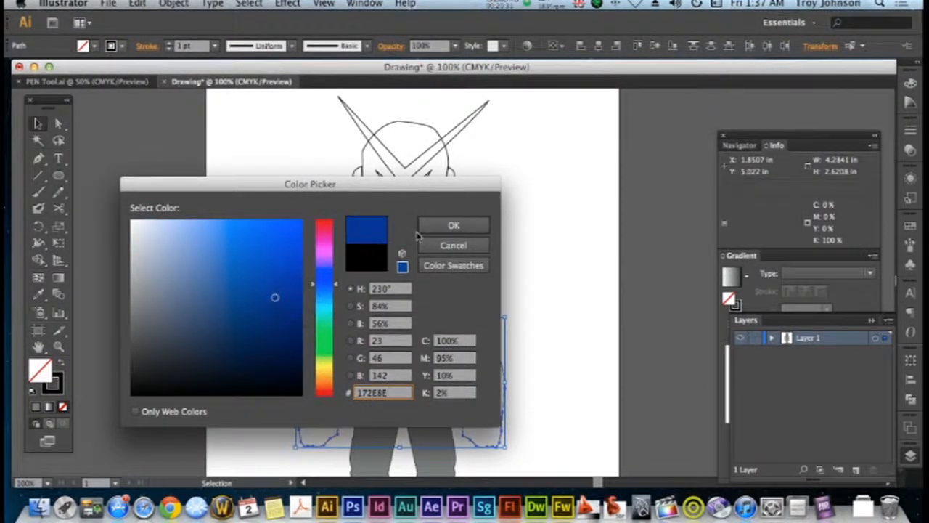
{"action": "left_click", "coordinate": [428, 226]}
{"action": "left_click", "coordinate": [517, 248]}
{"action": "scroll", "coordinate": [512, 254], "scroll_direction": "down", "scroll_amount": 3}
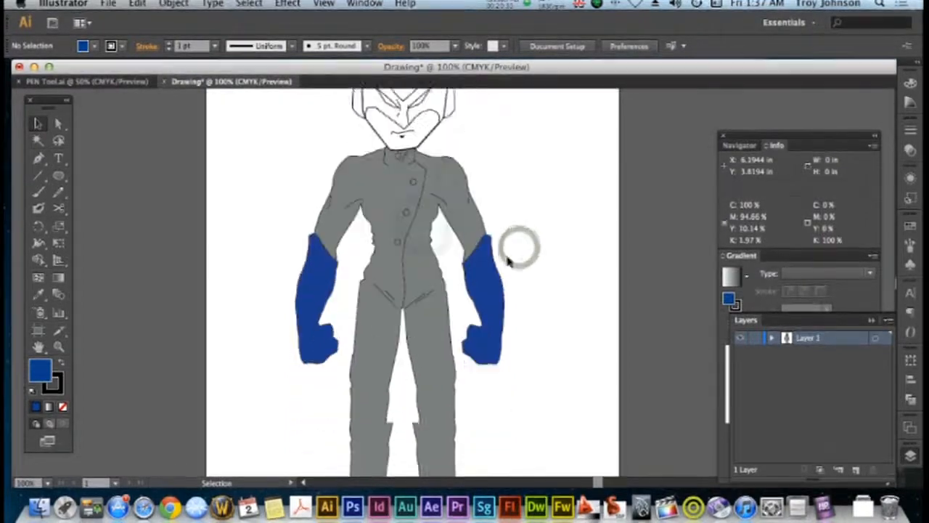
{"action": "scroll", "coordinate": [509, 260], "scroll_direction": "down", "scroll_amount": 3}
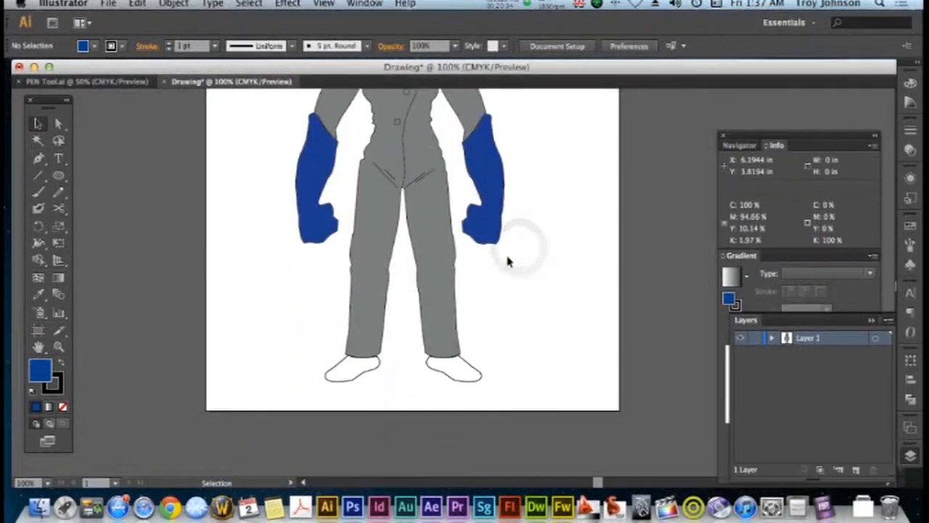
Fill both feet with the same dark blue as the gloves and deselect them
{"action": "left_click", "coordinate": [473, 369]}
{"action": "left_click", "coordinate": [357, 380], "text": "shift"}
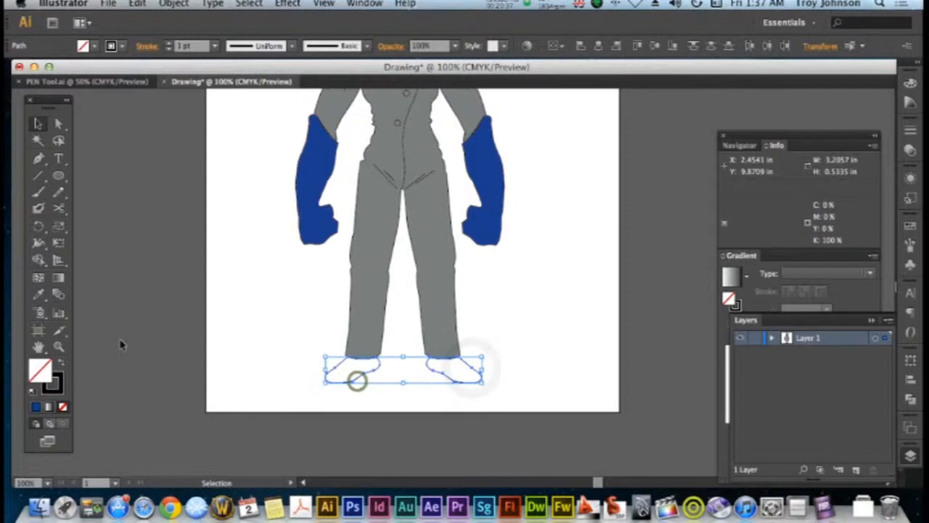
{"action": "left_click", "coordinate": [35, 408]}
{"action": "left_click", "coordinate": [271, 339]}
Select the four jacket buttons, fill them with light grey AAAAAA and deselect them
{"action": "scroll", "coordinate": [270, 339], "scroll_direction": "up", "scroll_amount": 5}
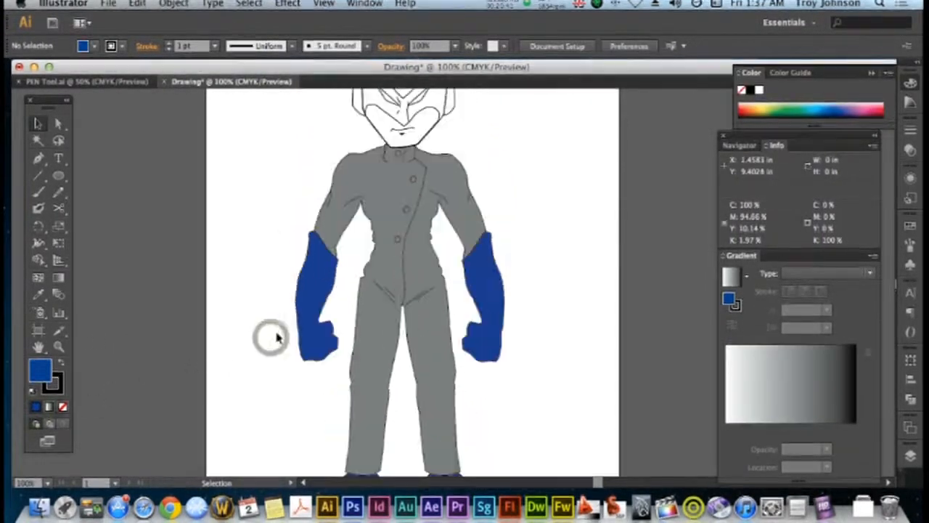
{"action": "scroll", "coordinate": [276, 338], "scroll_direction": "up", "scroll_amount": 2}
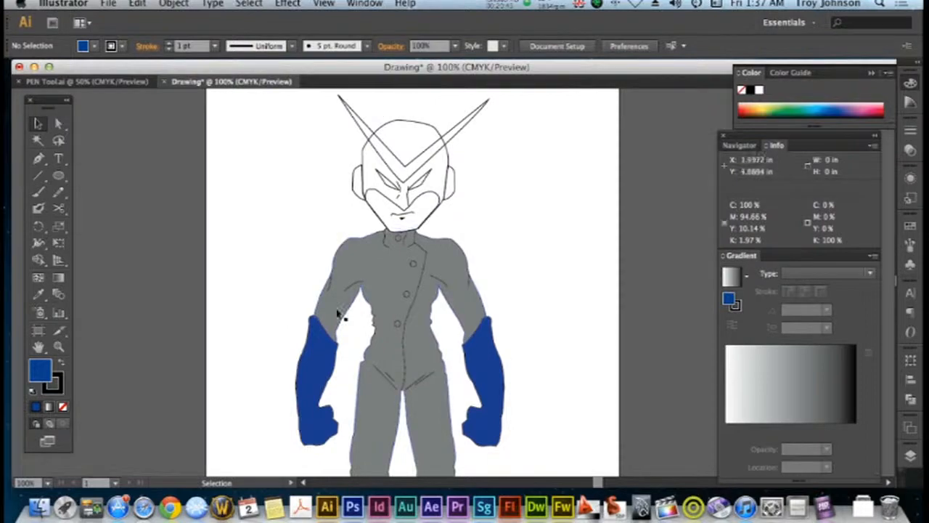
{"action": "left_click", "coordinate": [408, 299], "text": "shift"}
{"action": "left_click", "coordinate": [412, 264], "text": "shift"}
{"action": "left_click", "coordinate": [397, 238], "text": "shift"}
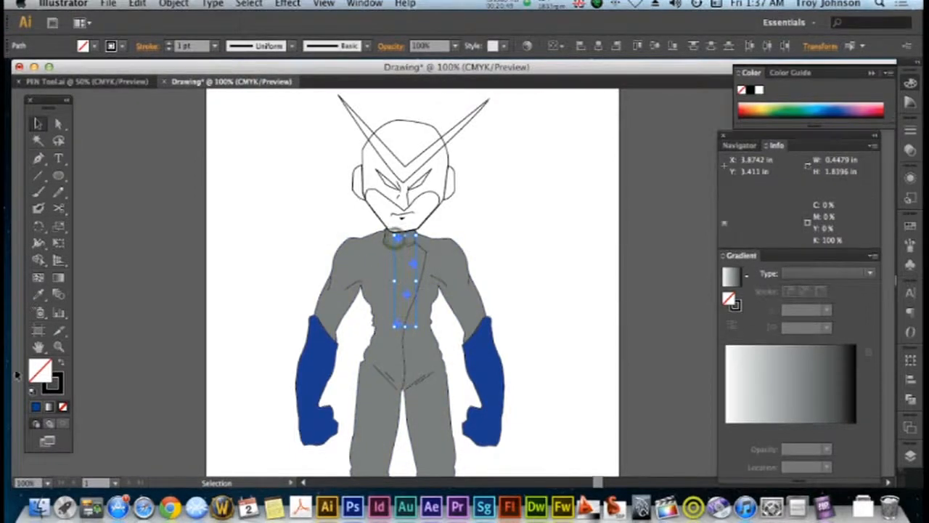
{"action": "double_click", "coordinate": [45, 374]}
{"action": "type", "text": "C4C4C4"}
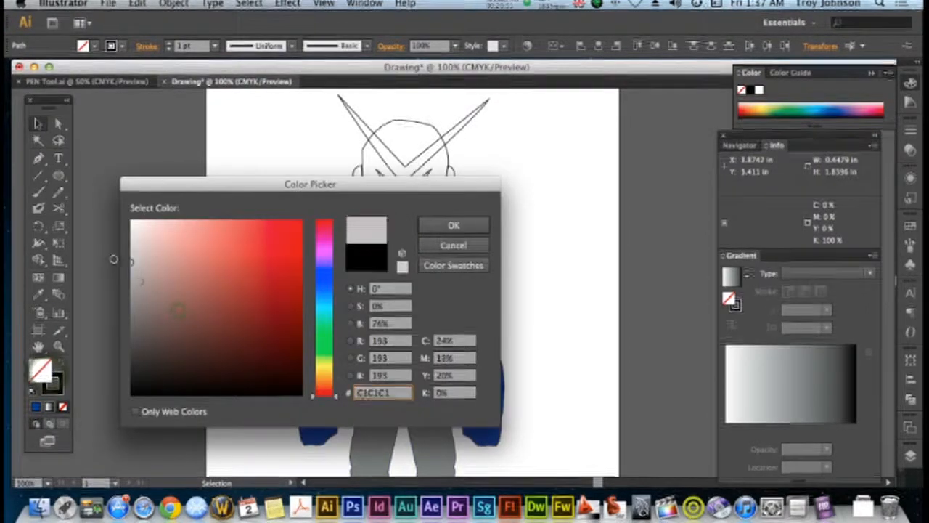
{"action": "left_click_drag", "start_coordinate": [107, 268], "coordinate": [105, 278]}
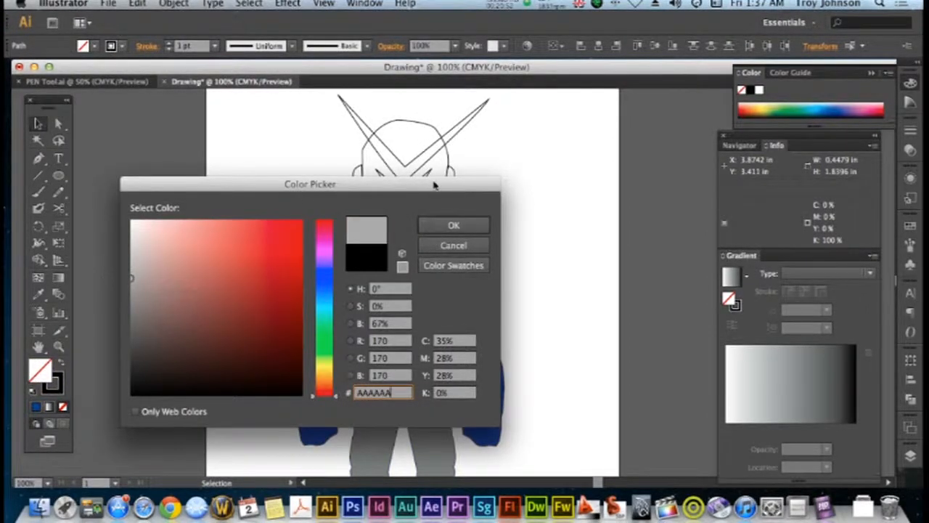
{"action": "left_click", "coordinate": [437, 223]}
{"action": "left_click", "coordinate": [504, 255]}
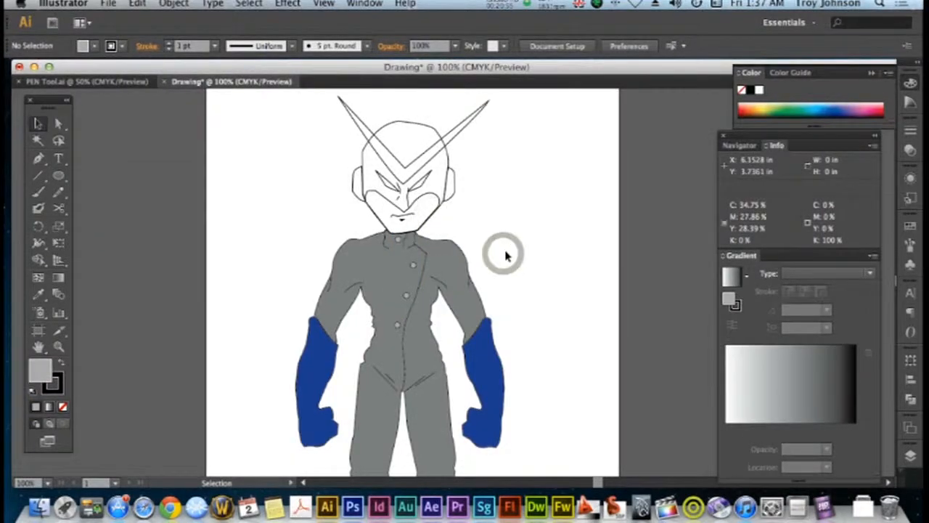
Fill the exposed lower face with a muted light beige, about C36 M32 Y46 K1, and deselect it
{"action": "scroll", "coordinate": [506, 255], "scroll_direction": "up", "scroll_amount": 3}
{"action": "left_click", "coordinate": [426, 274]}
{"action": "double_click", "coordinate": [41, 373]}
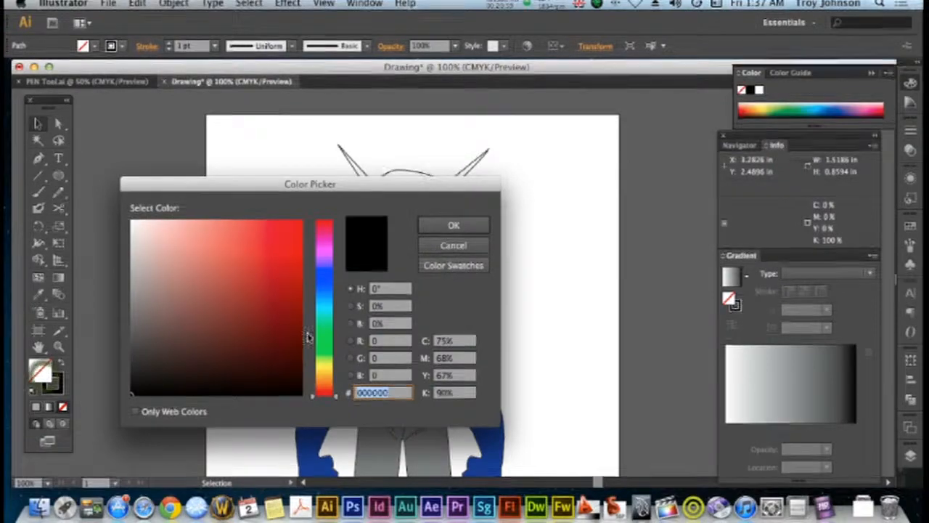
{"action": "left_click_drag", "start_coordinate": [317, 357], "coordinate": [321, 376]}
{"action": "left_click_drag", "start_coordinate": [215, 348], "coordinate": [163, 304]}
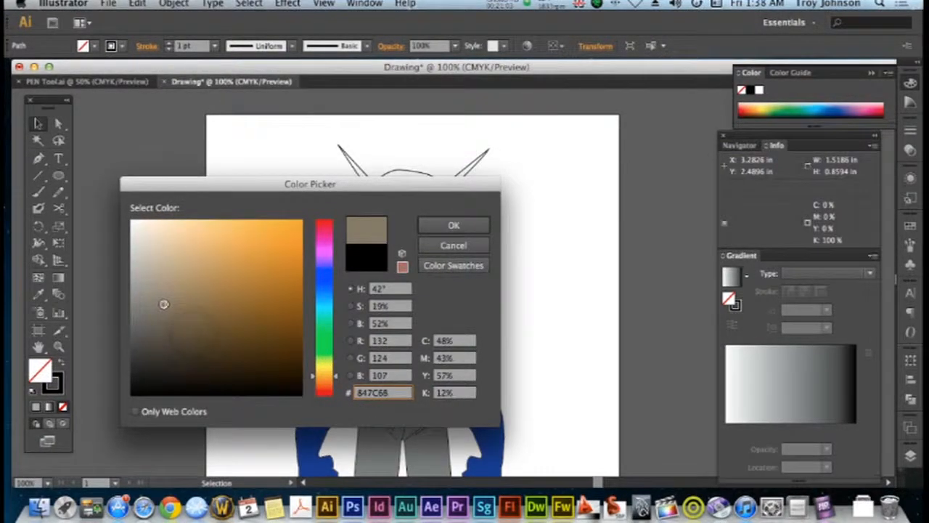
{"action": "left_click", "coordinate": [473, 227]}
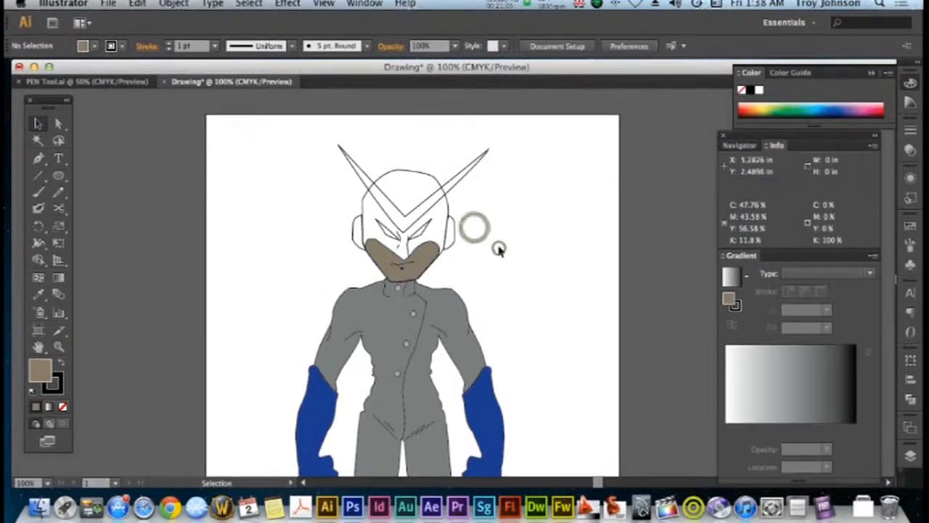
{"action": "left_click", "coordinate": [430, 257]}
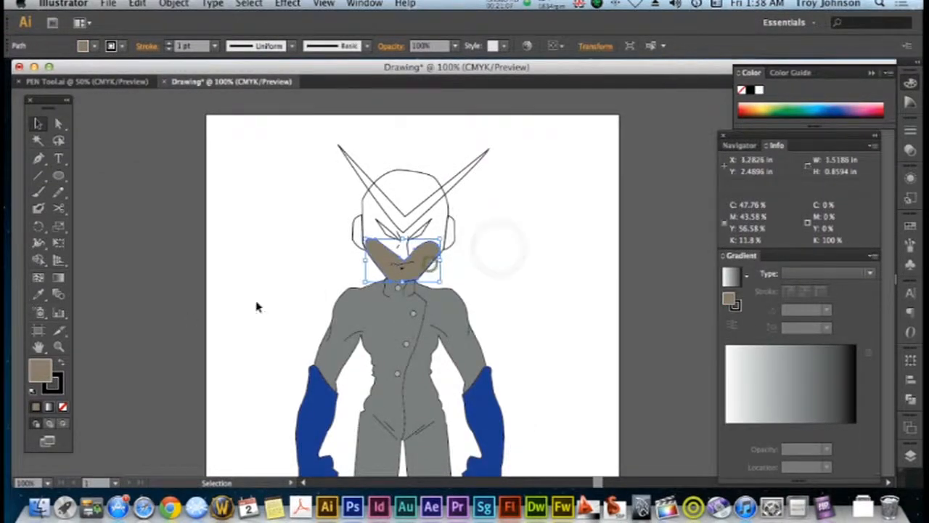
{"action": "double_click", "coordinate": [42, 374]}
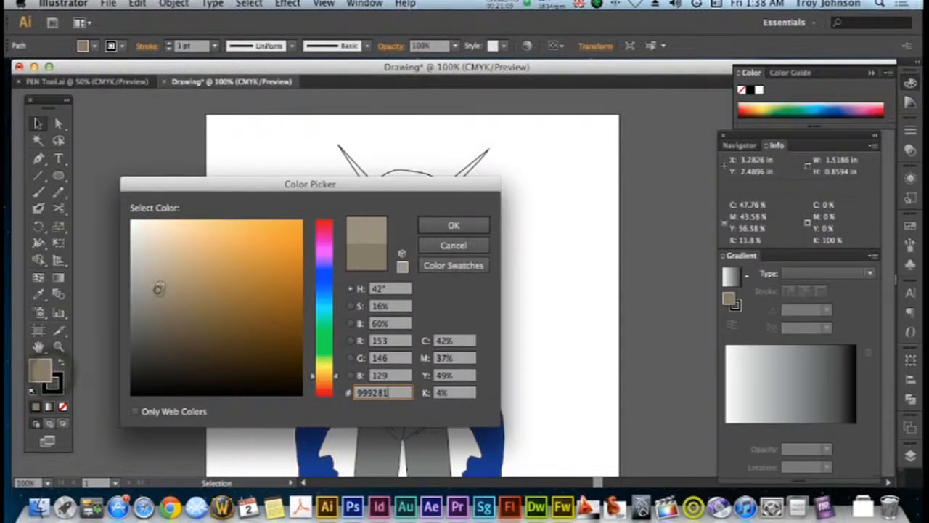
{"action": "left_click", "coordinate": [437, 226]}
{"action": "left_click", "coordinate": [476, 270]}
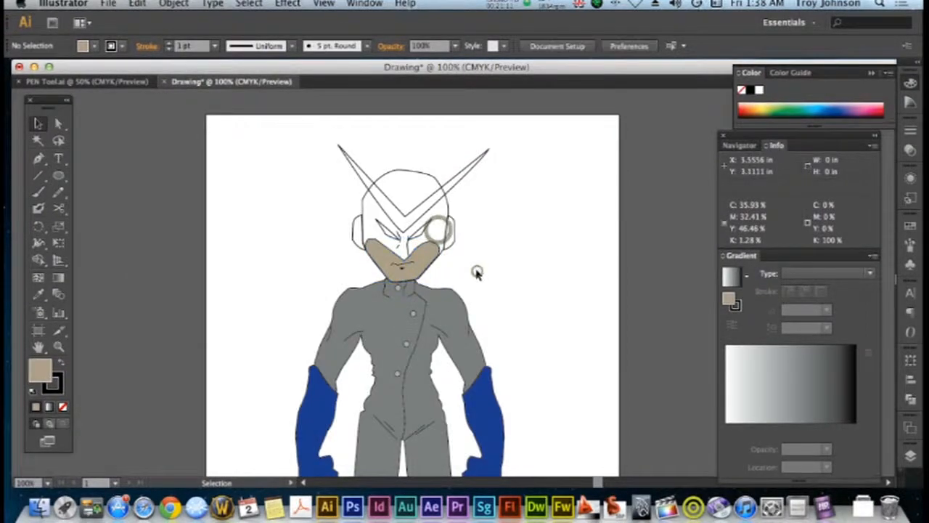
Select both eye shapes, fill them with dark red 8C1515 and deselect them
{"action": "left_click", "coordinate": [425, 237]}
{"action": "left_click", "coordinate": [387, 234], "text": "shift"}
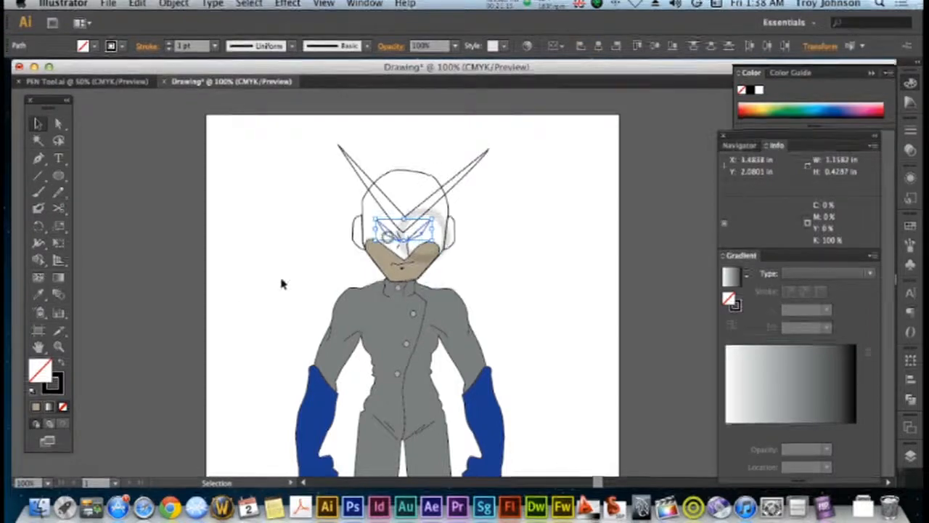
{"action": "double_click", "coordinate": [34, 373]}
{"action": "left_click_drag", "start_coordinate": [326, 294], "coordinate": [342, 240]}
{"action": "left_click_drag", "start_coordinate": [275, 323], "coordinate": [276, 297]}
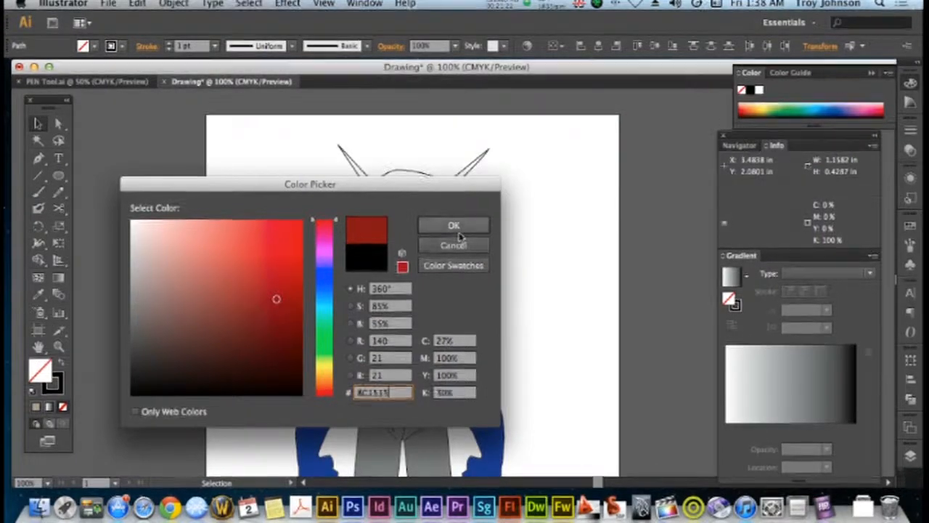
{"action": "left_click", "coordinate": [456, 228]}
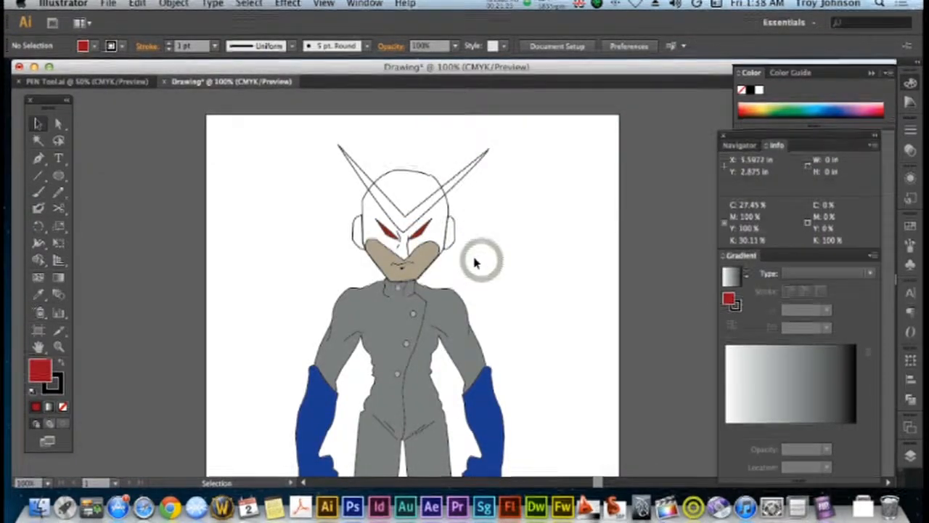
Fill the V-shaped horns with the light grey sampled from a jacket button using the Eyedropper, and deselect them
{"action": "left_click", "coordinate": [460, 180]}
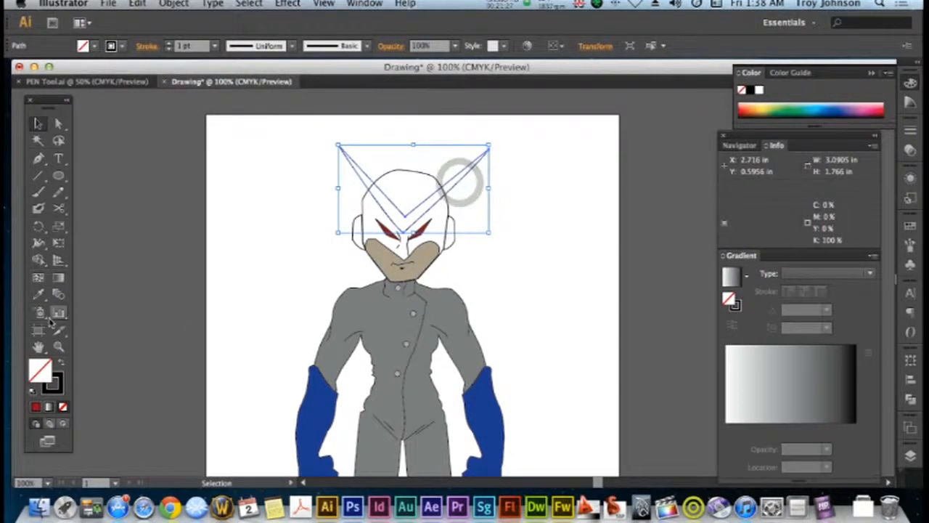
{"action": "left_click", "coordinate": [38, 294]}
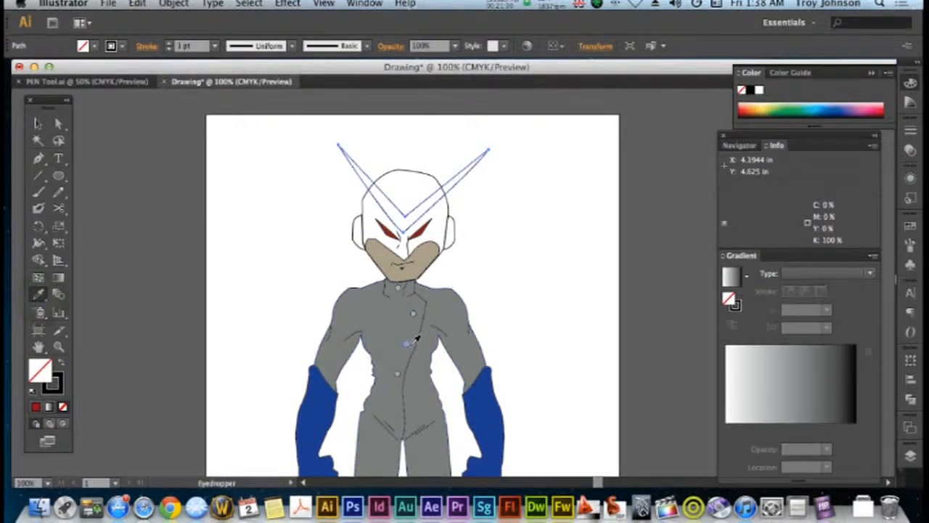
{"action": "left_click", "coordinate": [407, 343]}
{"action": "left_click", "coordinate": [38, 124]}
{"action": "left_click", "coordinate": [251, 188]}
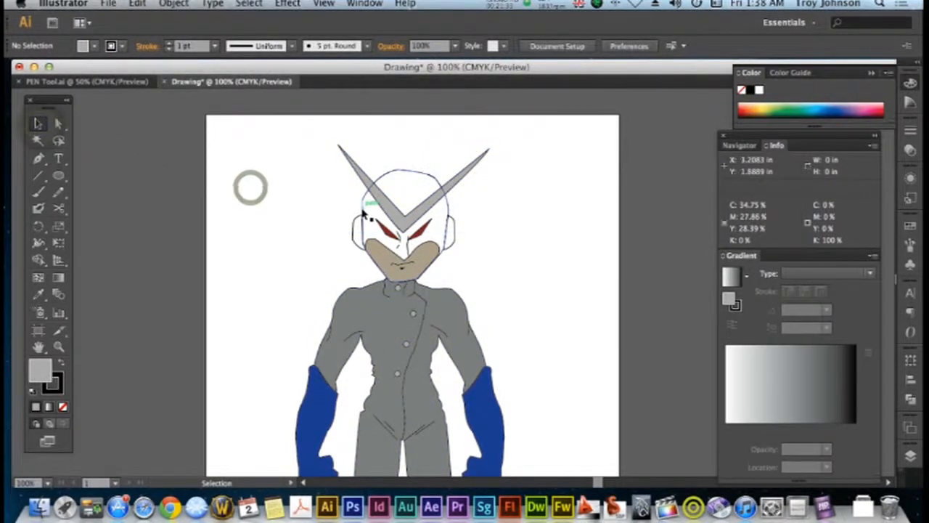
Fill the head outline with the blue sampled from a glove using the Eyedropper, and deselect it
{"action": "left_click", "coordinate": [358, 209]}
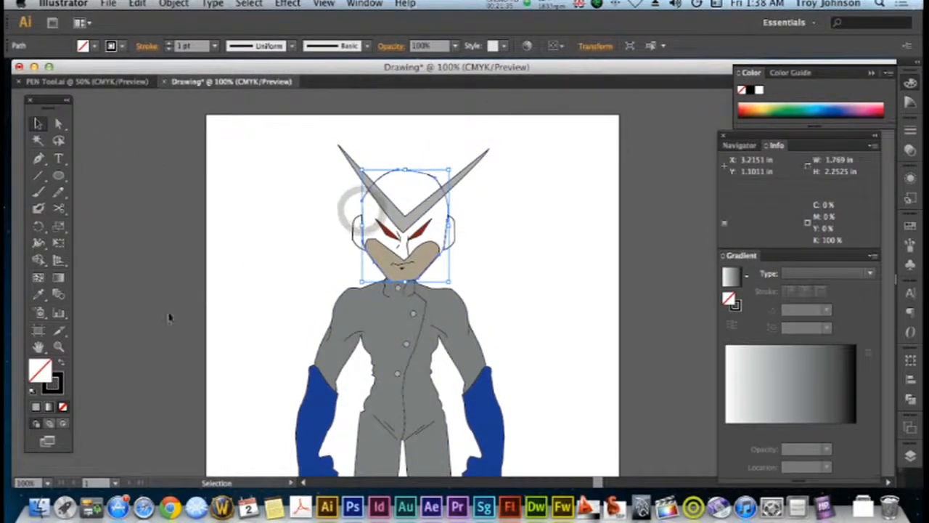
{"action": "left_click", "coordinate": [38, 294]}
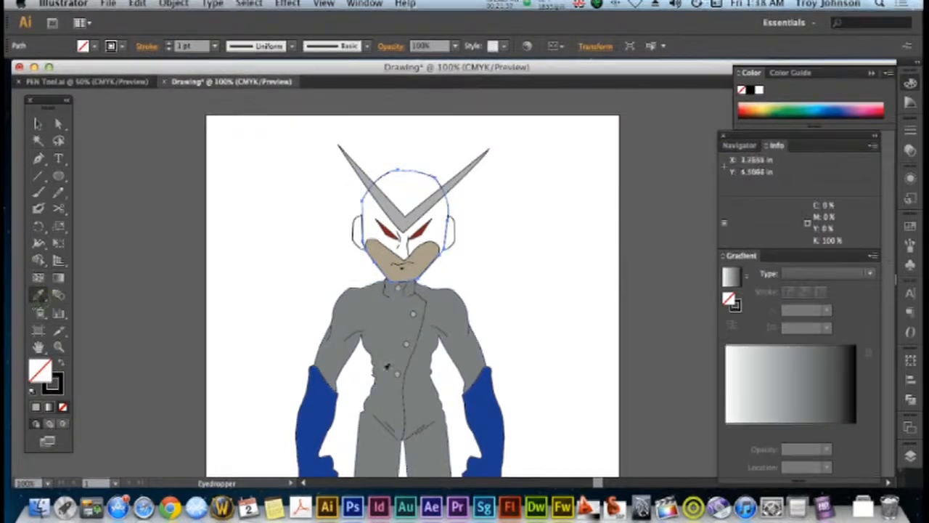
{"action": "left_click", "coordinate": [338, 399]}
{"action": "left_click", "coordinate": [38, 124]}
{"action": "left_click", "coordinate": [139, 196]}
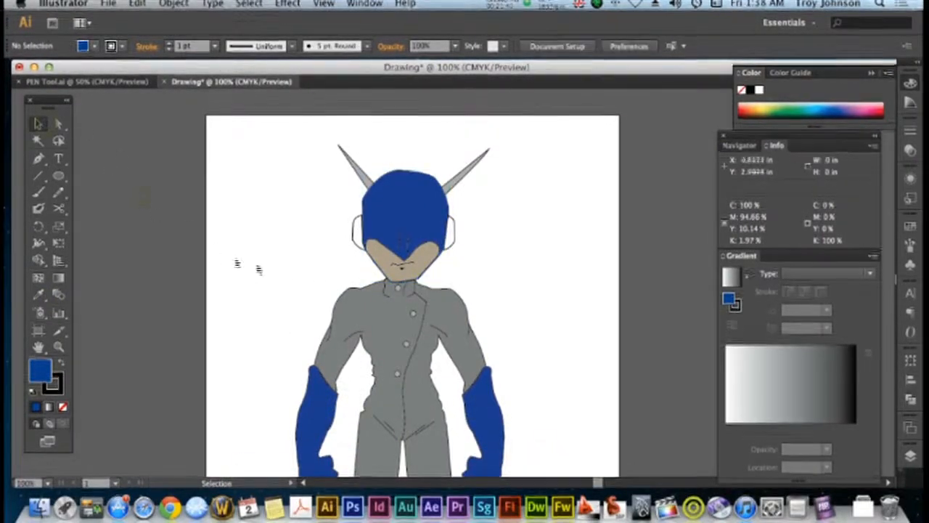
Send the blue head shape to the back of the stacking order, behind the horns and eyes
{"action": "left_click", "coordinate": [383, 223]}
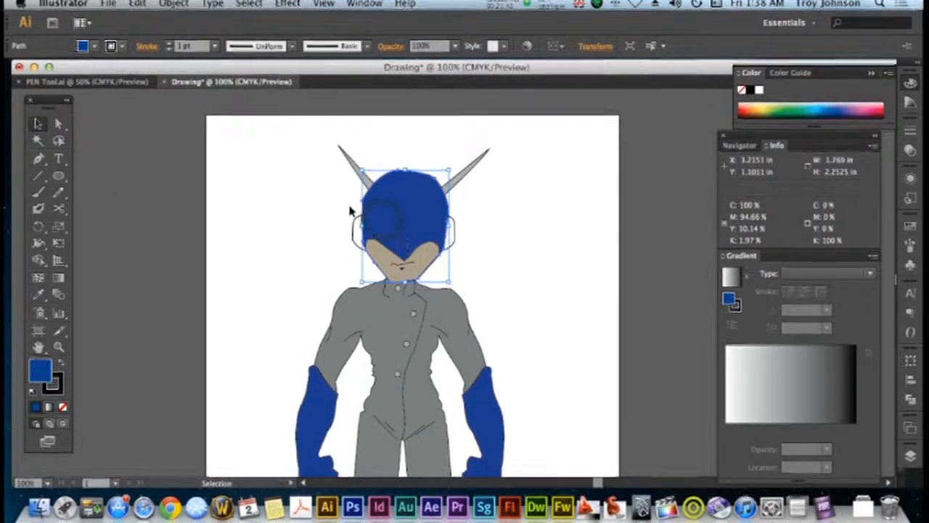
{"action": "left_click", "coordinate": [174, 3]}
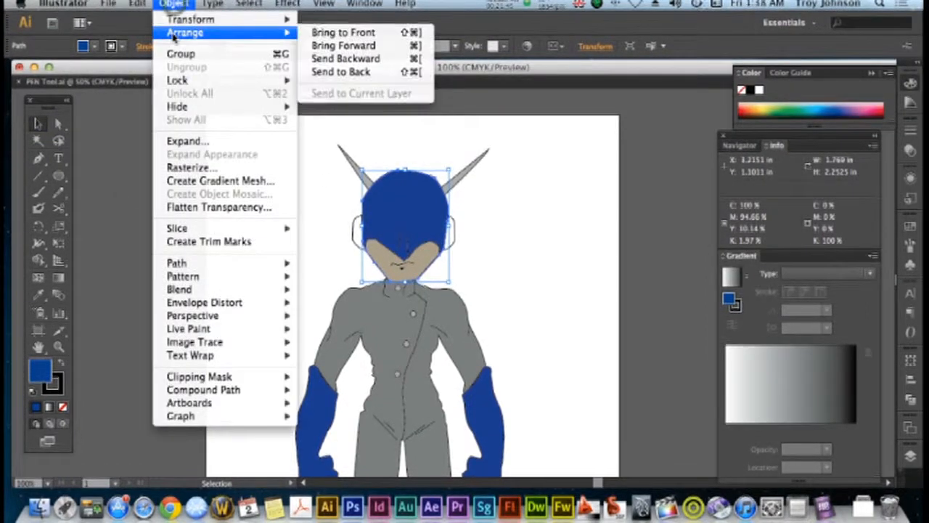
{"action": "mouse_move", "coordinate": [289, 33]}
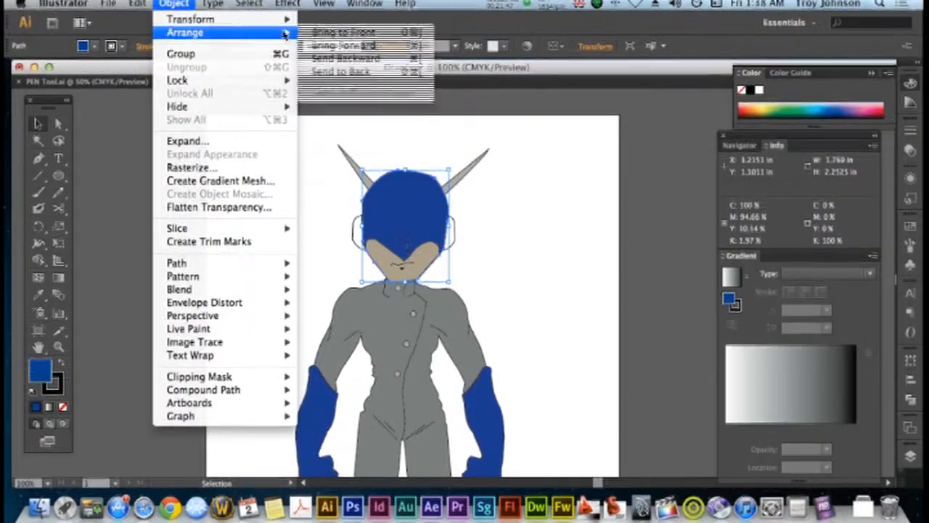
{"action": "left_click", "coordinate": [340, 72]}
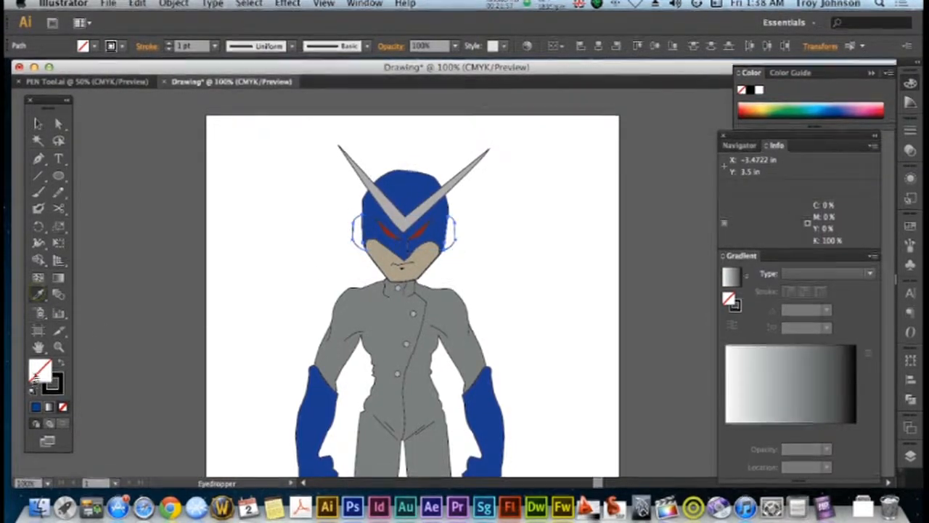
Darken the fill of both ear pieces to a deep navy, about C100 M93 Y34 K25, and deselect them
{"action": "double_click", "coordinate": [45, 375]}
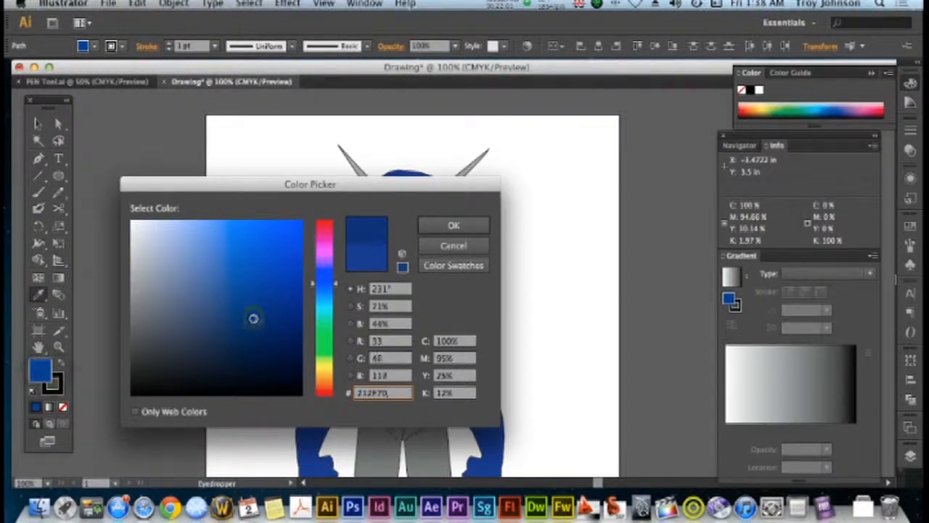
{"action": "left_click", "coordinate": [431, 226]}
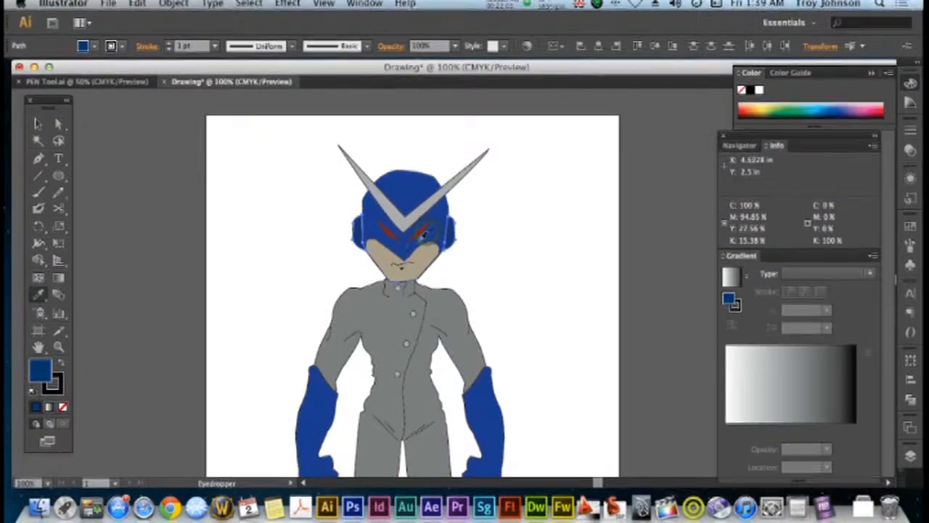
{"action": "double_click", "coordinate": [36, 374]}
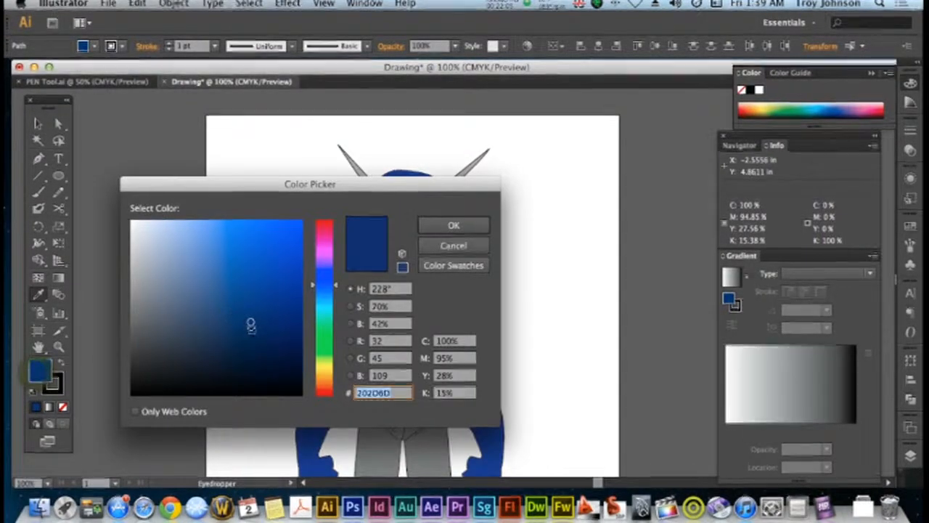
{"action": "left_click", "coordinate": [431, 228]}
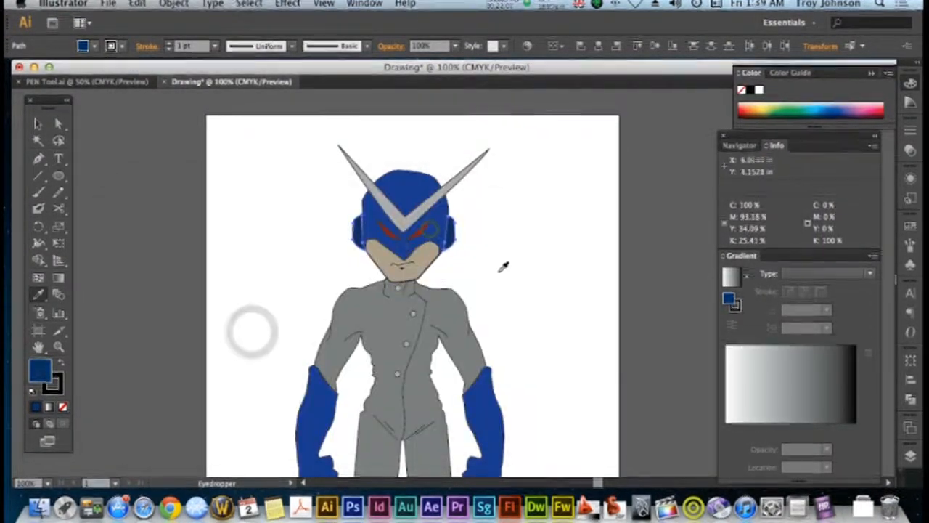
{"action": "left_click", "coordinate": [155, 180]}
Set the Pen tool up with a white fill and no stroke
{"action": "scroll", "coordinate": [233, 244], "scroll_direction": "down", "scroll_amount": 3}
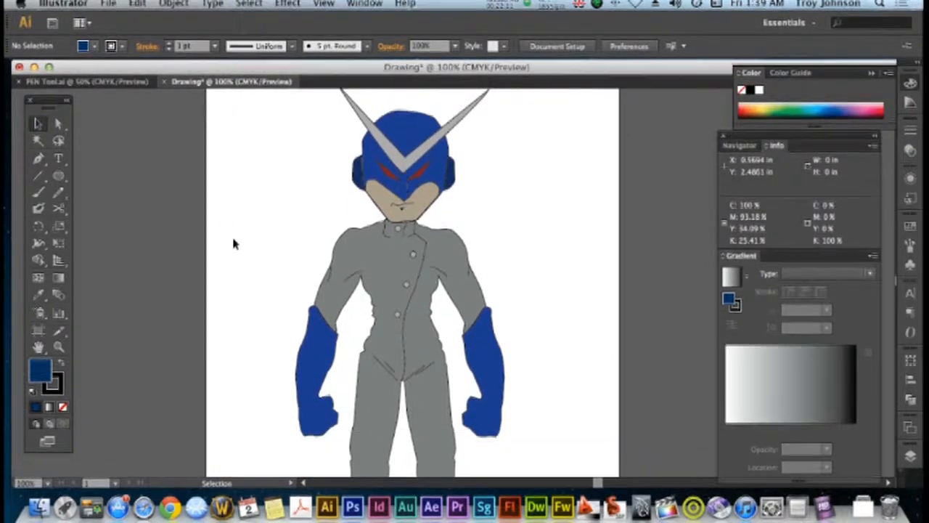
{"action": "scroll", "coordinate": [595, 332], "scroll_direction": "down", "scroll_amount": 2}
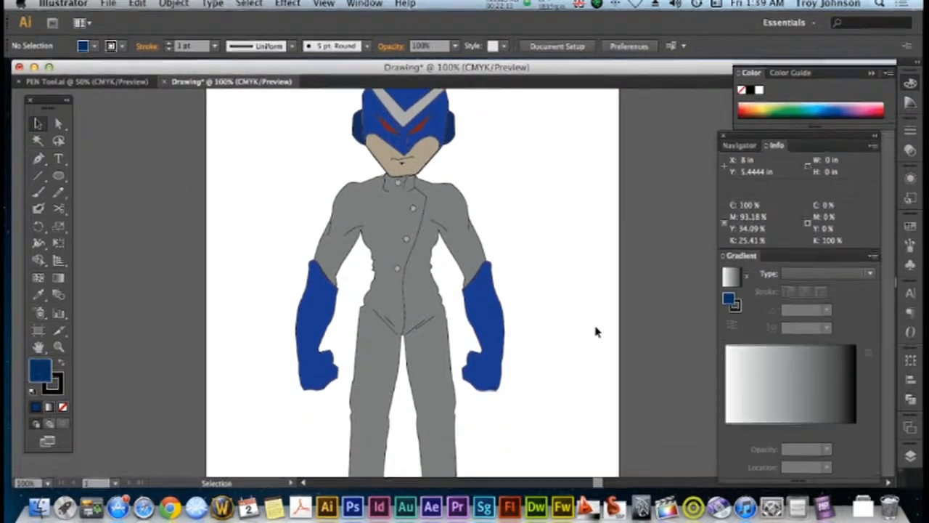
{"action": "scroll", "coordinate": [596, 330], "scroll_direction": "down", "scroll_amount": 2}
{"action": "scroll", "coordinate": [587, 317], "scroll_direction": "up", "scroll_amount": 3}
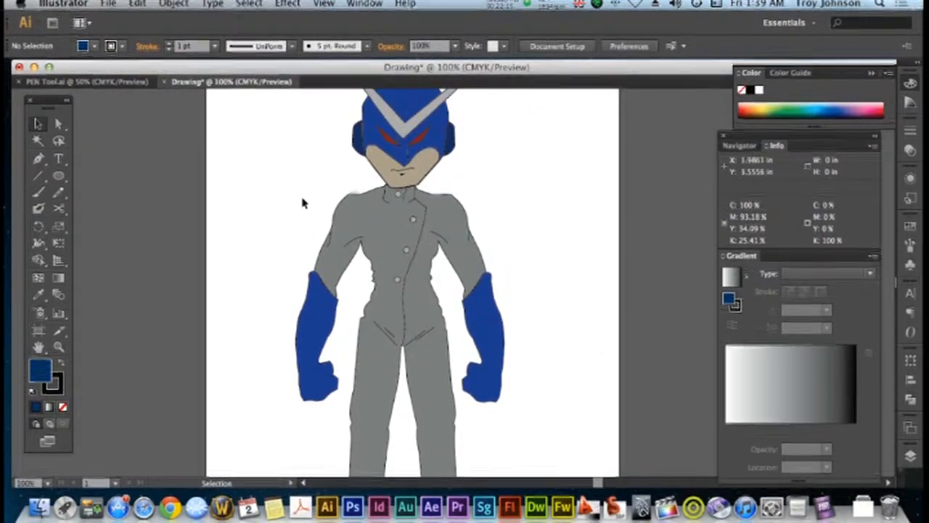
{"action": "scroll", "coordinate": [303, 204], "scroll_direction": "up", "scroll_amount": 1}
{"action": "left_click", "coordinate": [39, 158]}
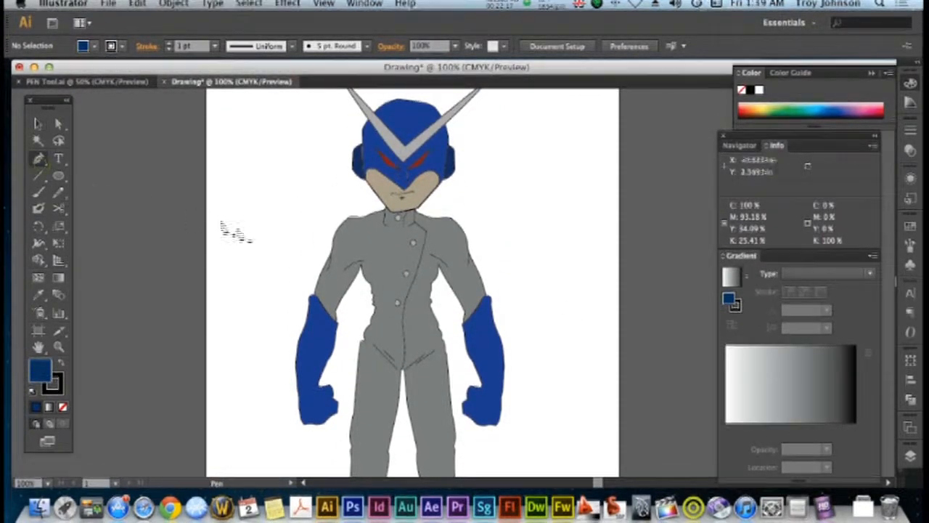
{"action": "left_click", "coordinate": [62, 408]}
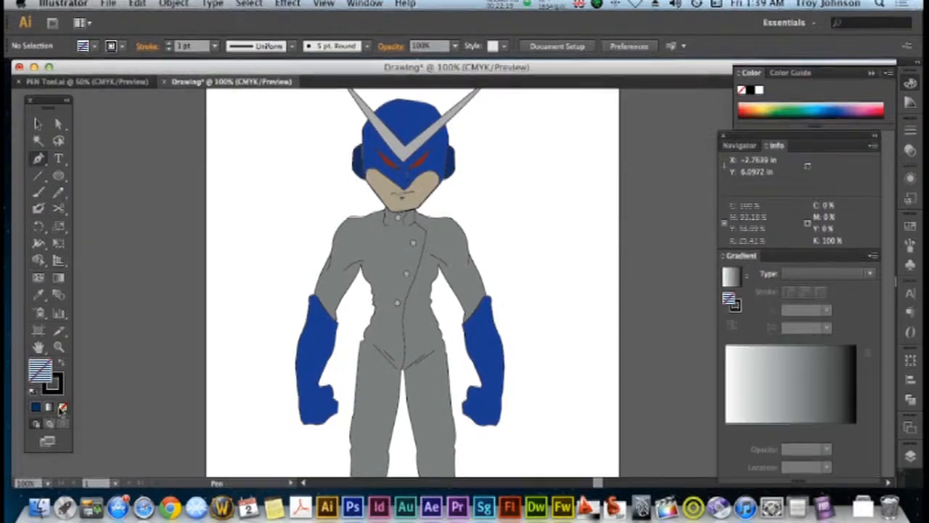
{"action": "left_click", "coordinate": [58, 366]}
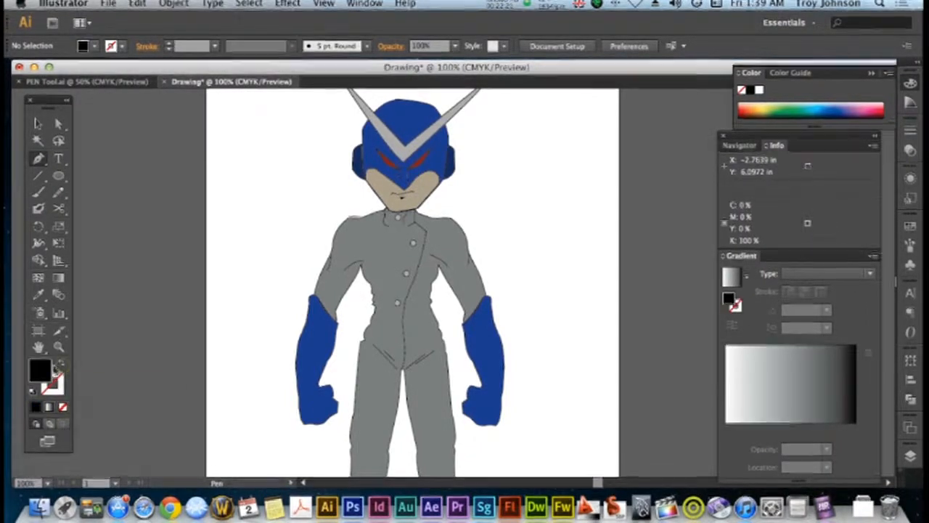
{"action": "double_click", "coordinate": [40, 369]}
{"action": "left_click_drag", "start_coordinate": [135, 348], "coordinate": [130, 219]}
{"action": "left_click", "coordinate": [476, 230]}
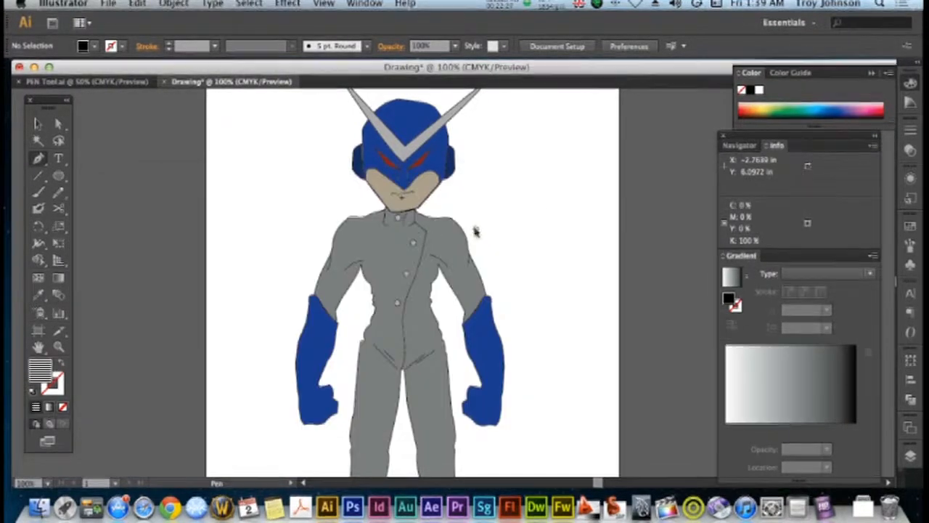
Draw a jagged white highlight with the Pen tool along the outer edge of the left sleeve, from the shoulder to the glove
{"action": "left_click", "coordinate": [358, 222]}
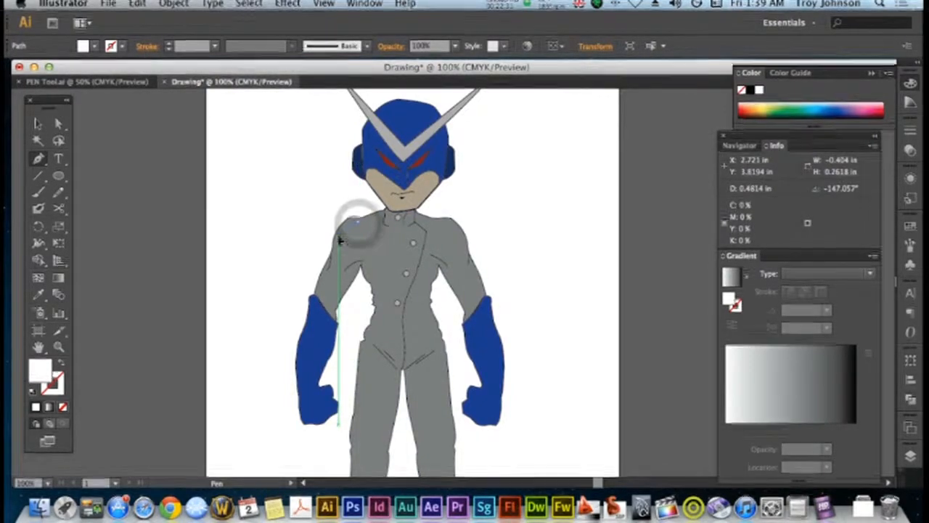
{"action": "left_click_drag", "start_coordinate": [338, 233], "coordinate": [327, 256]}
{"action": "left_click", "coordinate": [338, 237]}
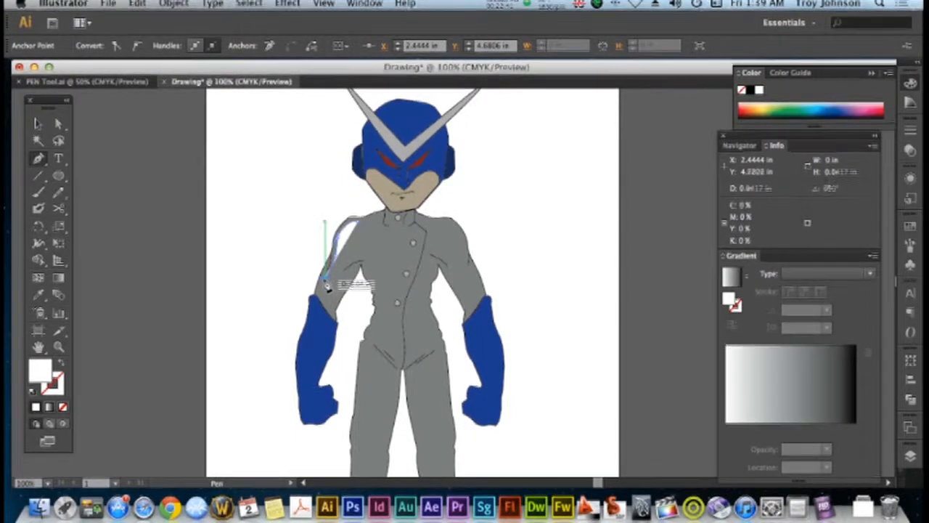
{"action": "left_click_drag", "start_coordinate": [329, 293], "coordinate": [327, 291]}
{"action": "left_click", "coordinate": [320, 294]}
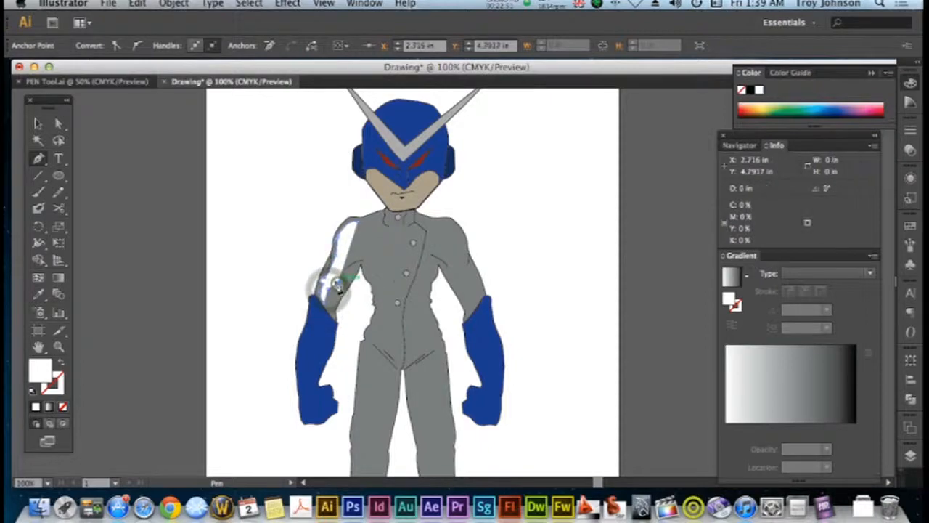
{"action": "left_click", "coordinate": [338, 279]}
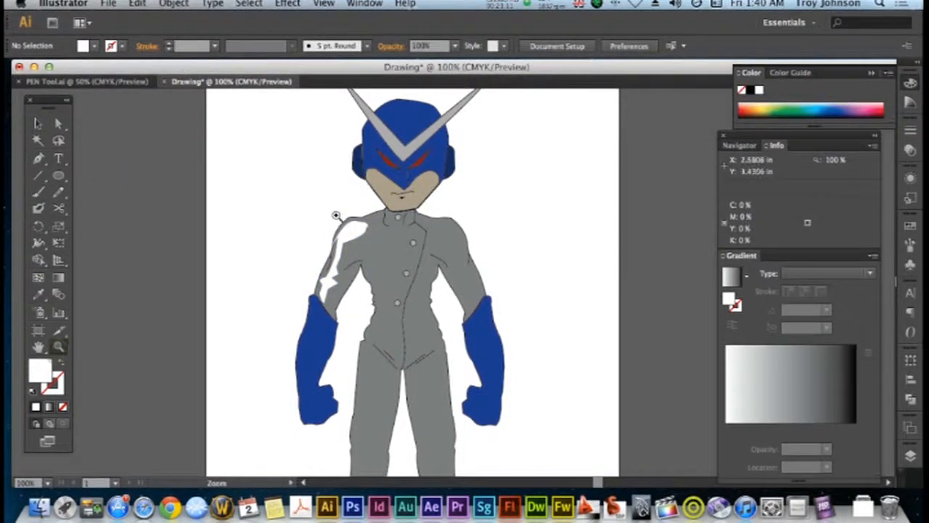
Remove the stray spike at the outer edge of the sleeve highlight and close the gap with the Pen tool
{"action": "left_click_drag", "start_coordinate": [321, 211], "coordinate": [376, 282]}
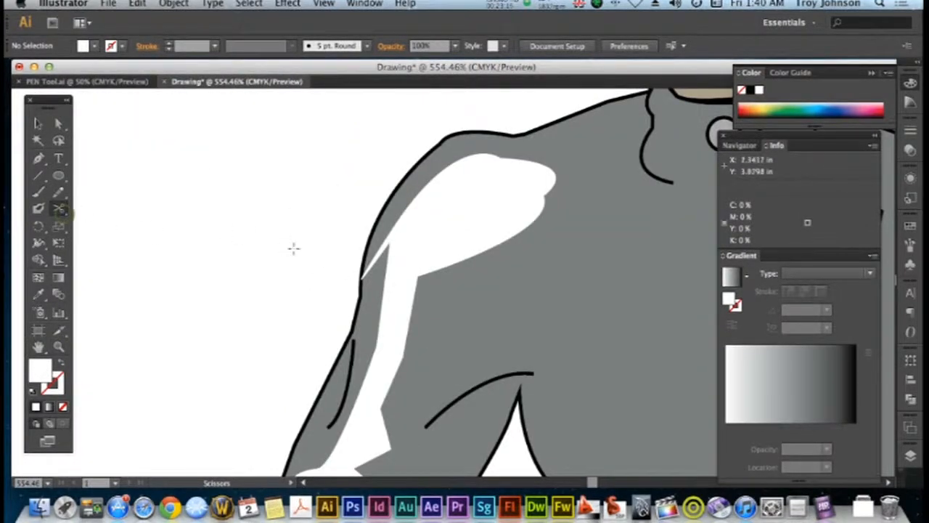
{"action": "left_click", "coordinate": [390, 231]}
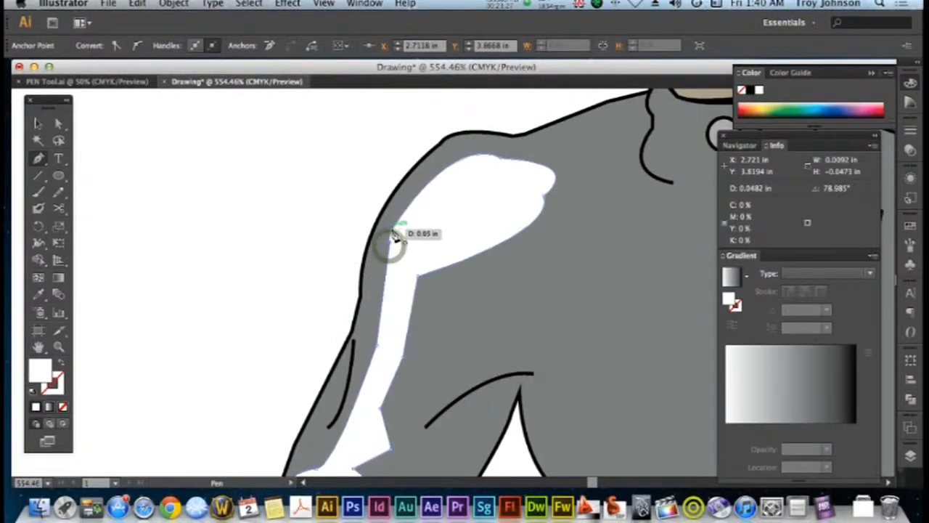
{"action": "left_click", "coordinate": [393, 231]}
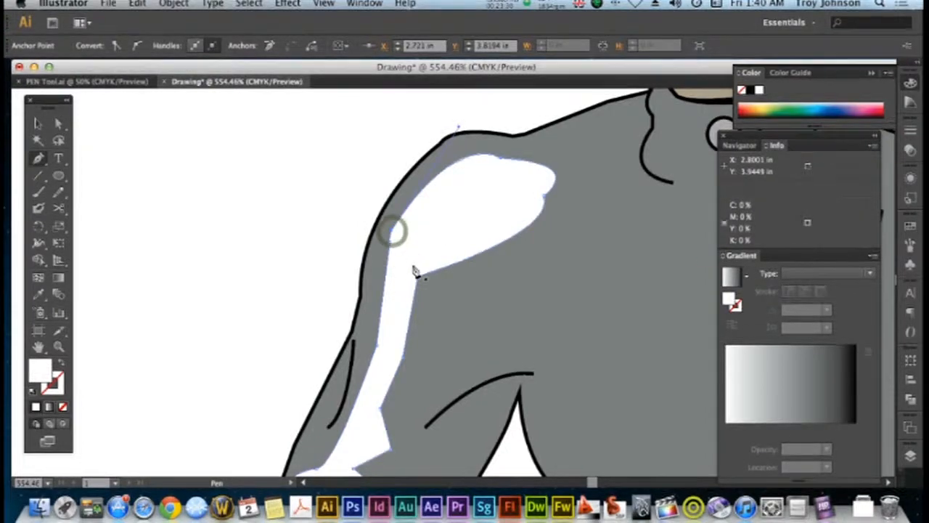
Smooth the lower curve at the highlight's shoulder end by adjusting its anchor handle with Direct Selection, and deselect the shape
{"action": "scroll", "coordinate": [414, 270], "scroll_direction": "down", "scroll_amount": 3, "text": "alt"}
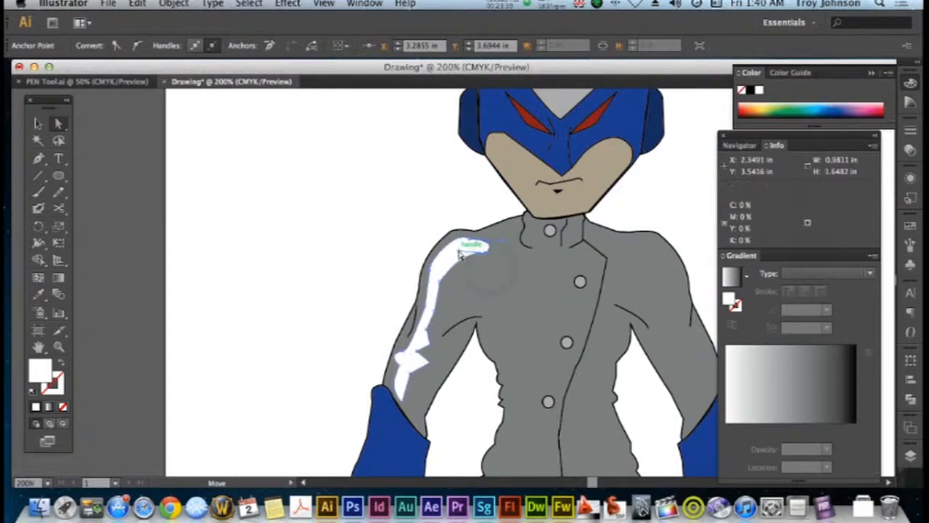
{"action": "left_click", "coordinate": [58, 123]}
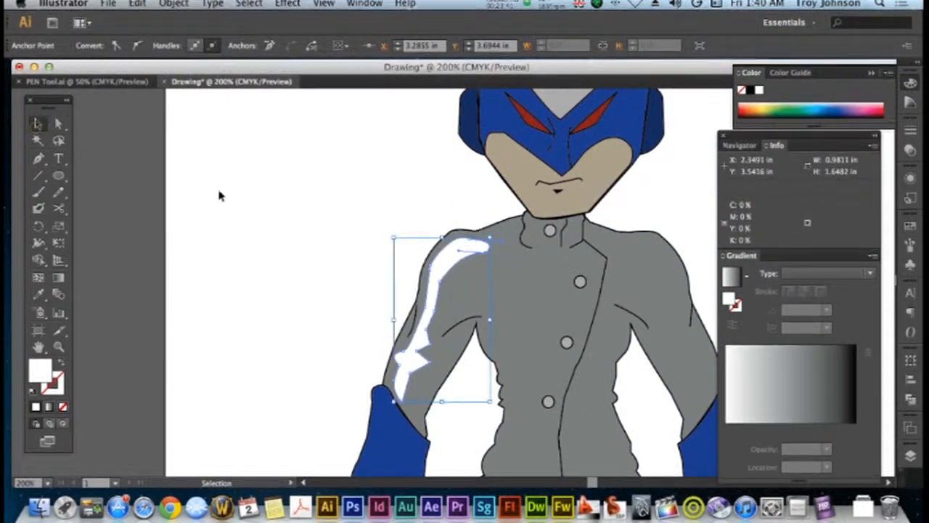
{"action": "left_click", "coordinate": [253, 197]}
{"action": "left_click", "coordinate": [56, 125]}
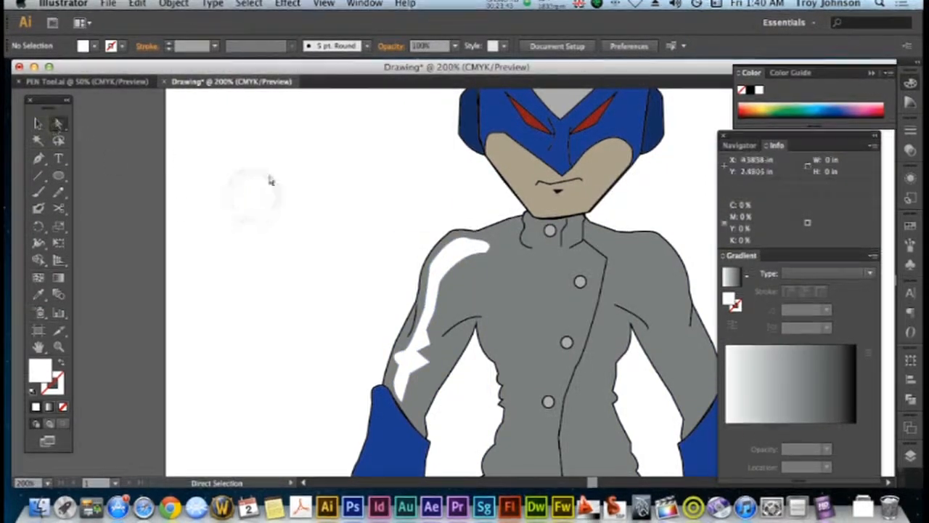
{"action": "left_click", "coordinate": [487, 254]}
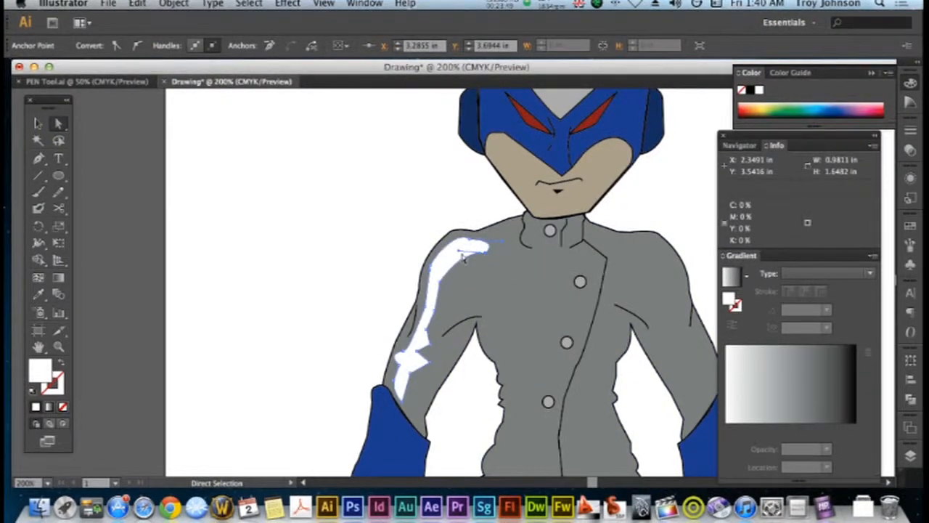
{"action": "mouse_move", "coordinate": [458, 251]}
{"action": "left_mouse_down"}
{"action": "mouse_move", "coordinate": [456, 259]}
{"action": "mouse_move", "coordinate": [450, 251]}
{"action": "left_mouse_up"}
{"action": "left_click", "coordinate": [38, 123]}
{"action": "left_click", "coordinate": [263, 196]}
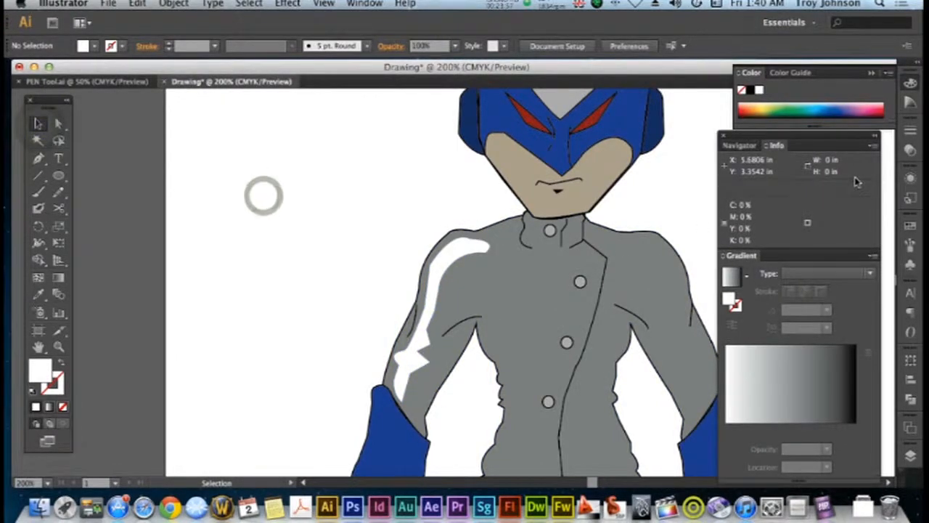
Reduce the opacity of the white sleeve highlight to 20% and deselect it
{"action": "left_click", "coordinate": [440, 258]}
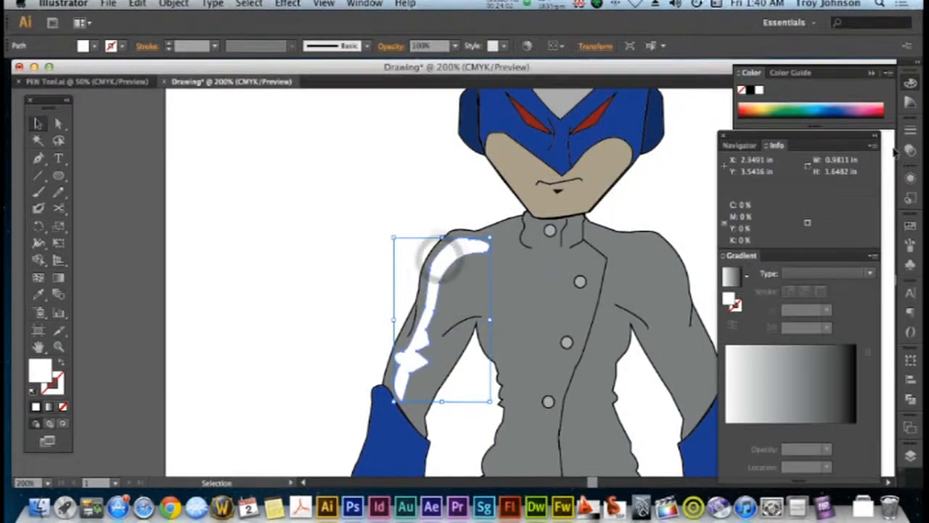
{"action": "left_click", "coordinate": [910, 151]}
{"action": "left_click", "coordinate": [887, 138]}
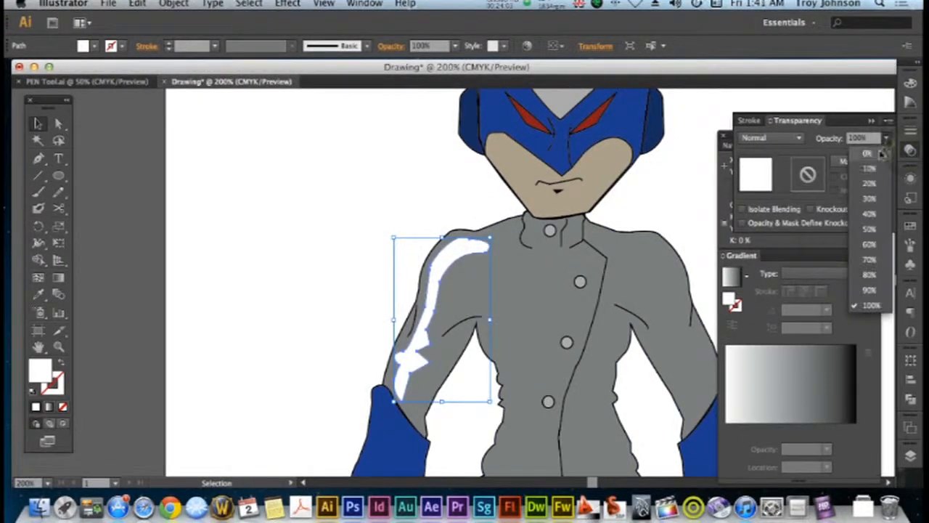
{"action": "left_click", "coordinate": [870, 232]}
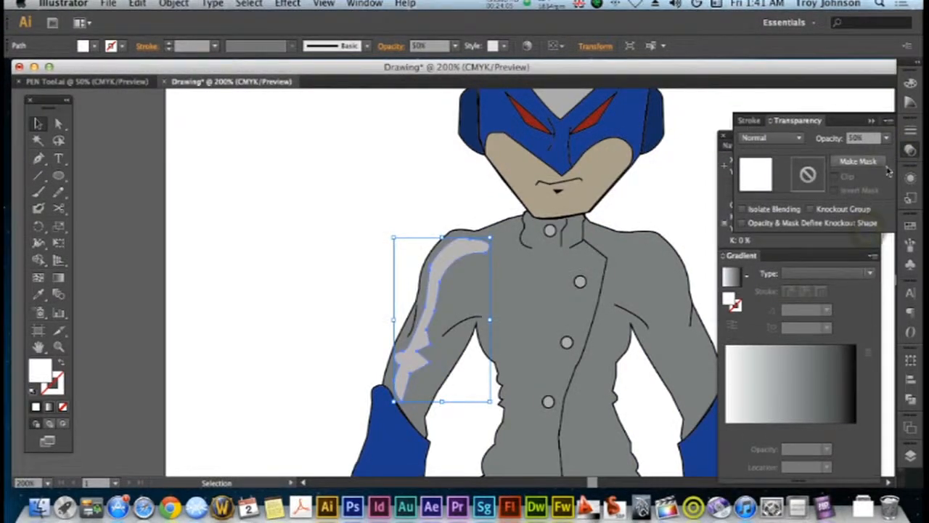
{"action": "left_click", "coordinate": [886, 140]}
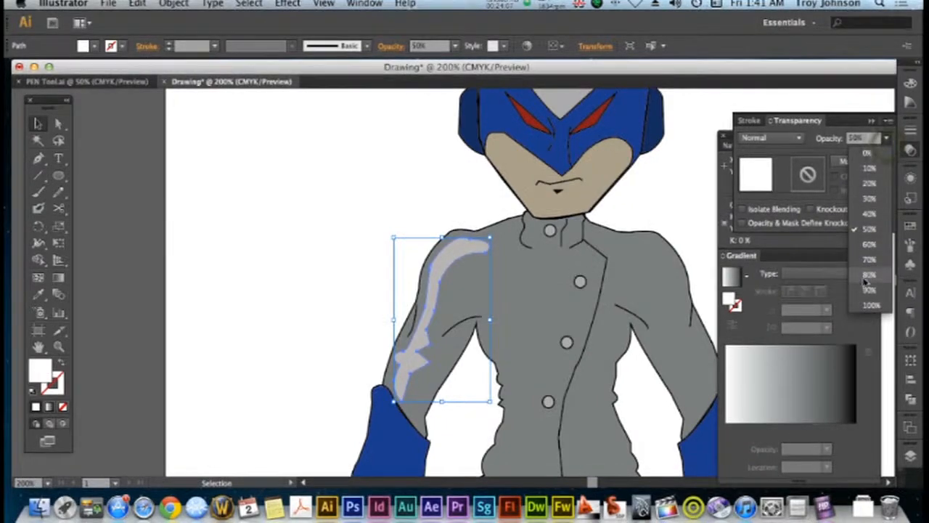
{"action": "left_click", "coordinate": [869, 183]}
{"action": "left_click", "coordinate": [334, 212]}
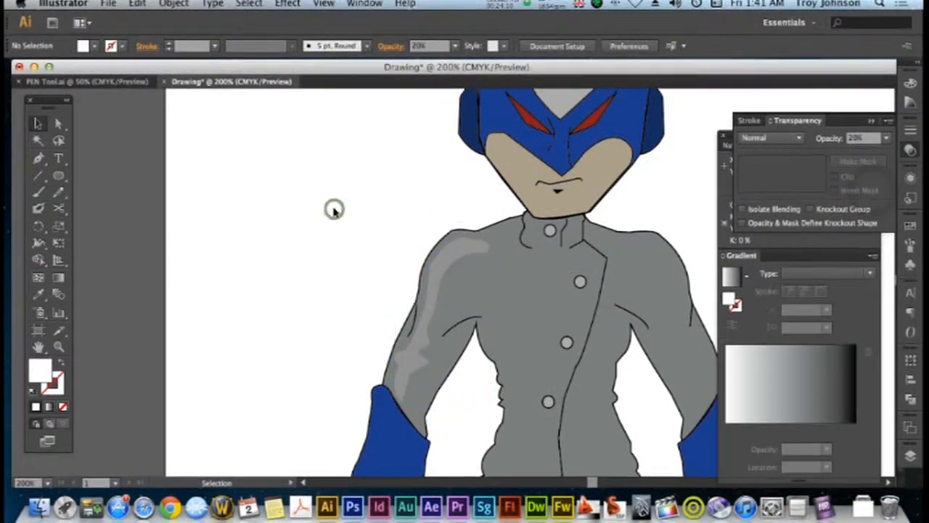
Begin a white highlight with the Pen tool at the pointed cuff of the left glove, following its outer edge downward
{"action": "scroll", "coordinate": [331, 208], "scroll_direction": "down", "scroll_amount": 5}
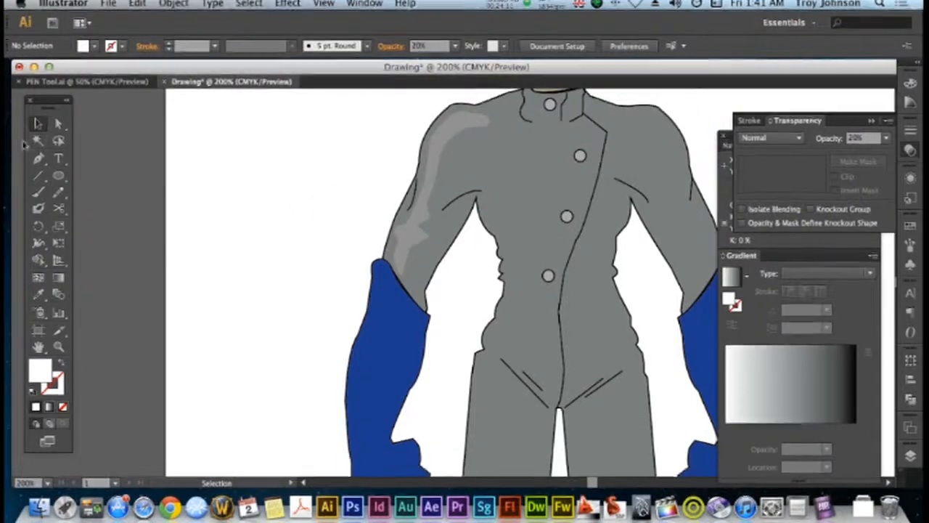
{"action": "left_click", "coordinate": [38, 159]}
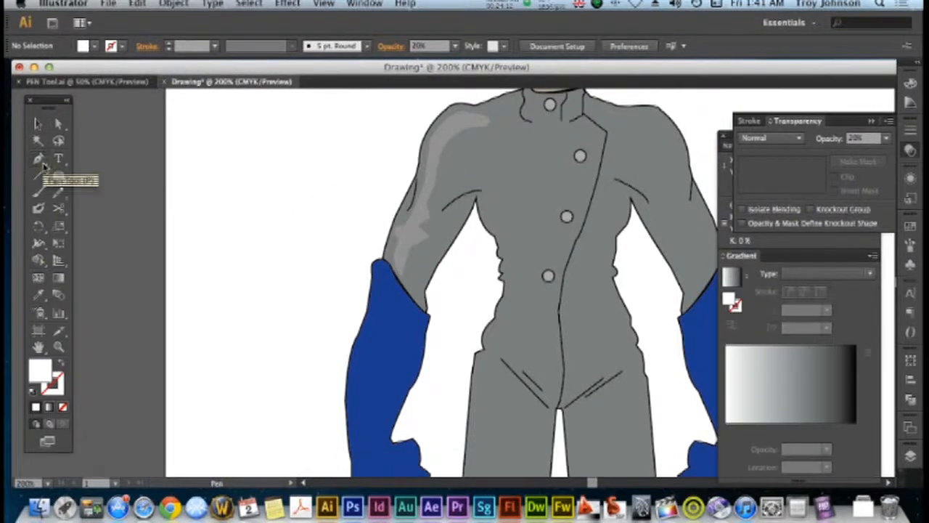
{"action": "left_click", "coordinate": [392, 285]}
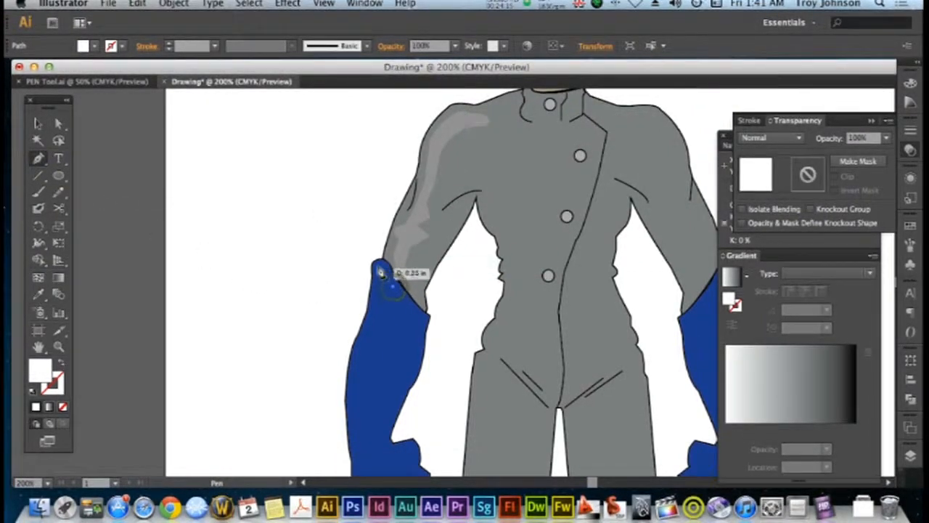
{"action": "left_click", "coordinate": [372, 266]}
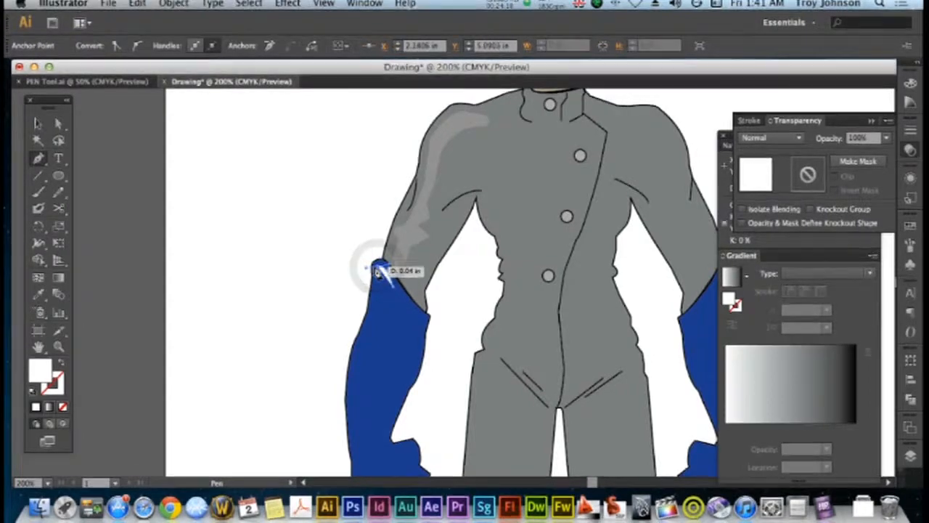
{"action": "left_click", "coordinate": [376, 267]}
{"action": "left_click_drag", "start_coordinate": [378, 286], "coordinate": [374, 304]}
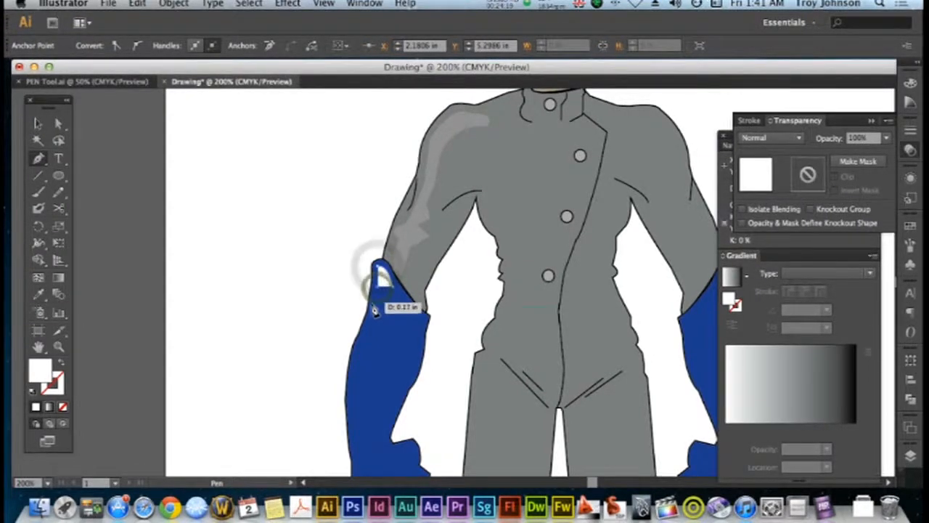
{"action": "left_click", "coordinate": [374, 313]}
Continue the glove highlight down the outer forearm to the wrist, and bring its jagged inner edge back up to close at the cuff
{"action": "scroll", "coordinate": [370, 320], "scroll_direction": "down", "scroll_amount": 3}
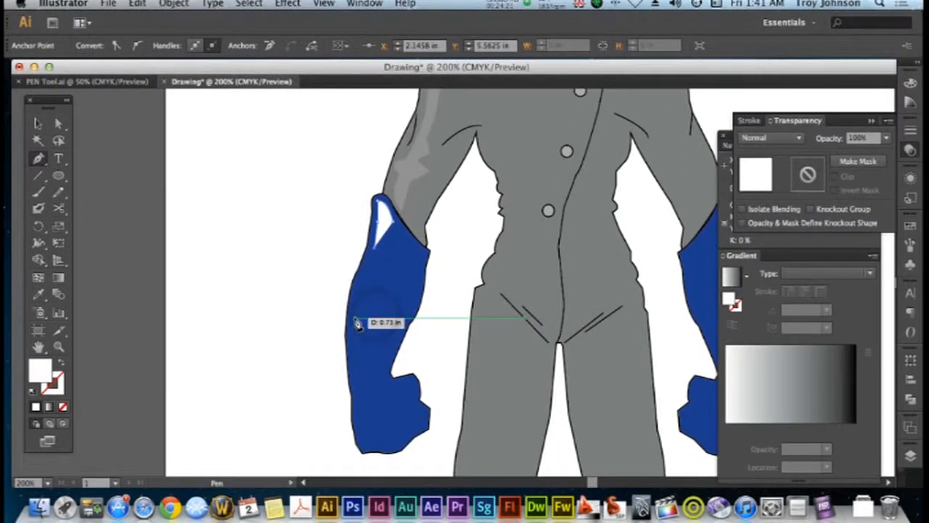
{"action": "left_click_drag", "start_coordinate": [353, 316], "coordinate": [353, 325]}
{"action": "left_click", "coordinate": [358, 318]}
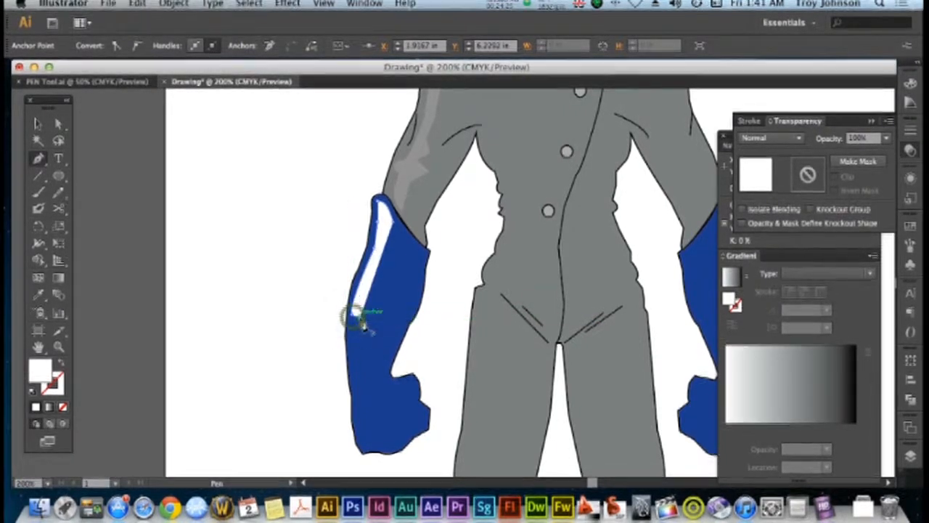
{"action": "left_click_drag", "start_coordinate": [351, 323], "coordinate": [368, 398]}
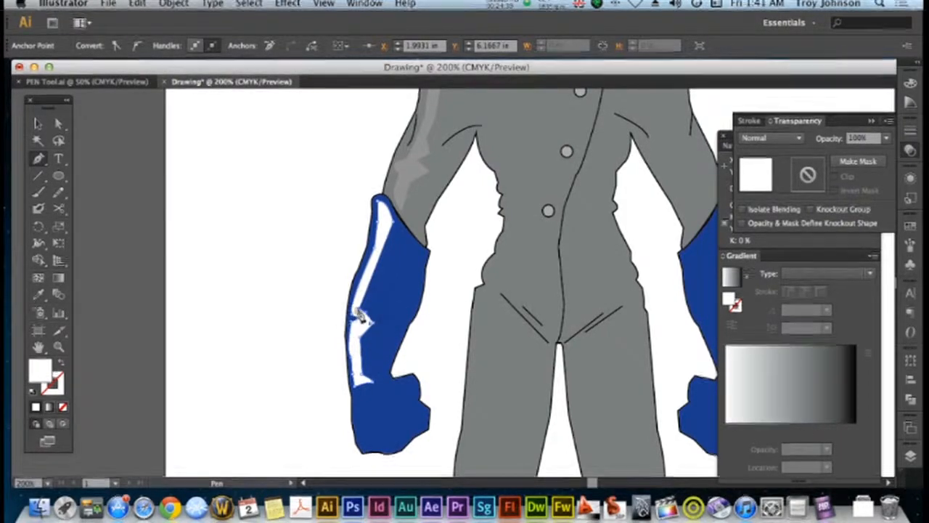
{"action": "left_click", "coordinate": [377, 262]}
{"action": "left_click_drag", "start_coordinate": [377, 262], "coordinate": [388, 237]}
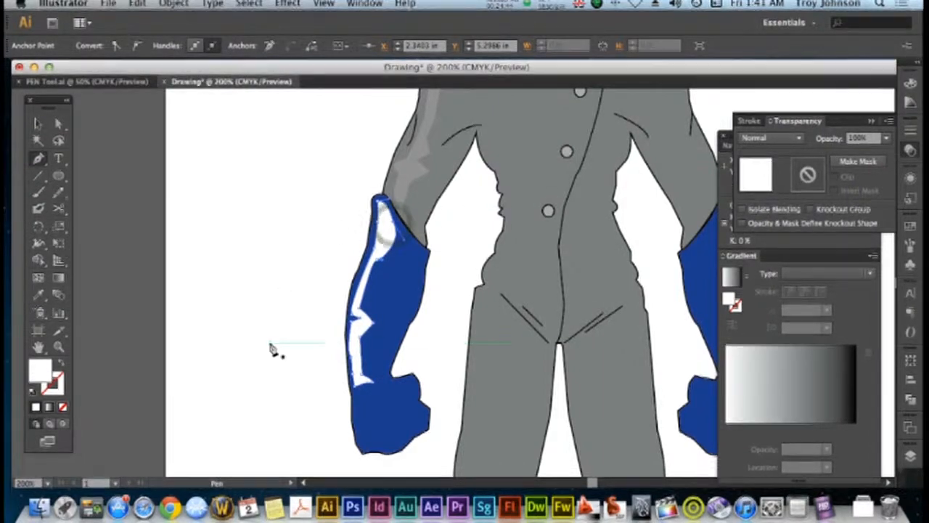
Apply the sleeve highlight's translucent white to the glove highlight using the Eyedropper, and deselect it
{"action": "left_click", "coordinate": [41, 292]}
{"action": "left_click", "coordinate": [408, 183]}
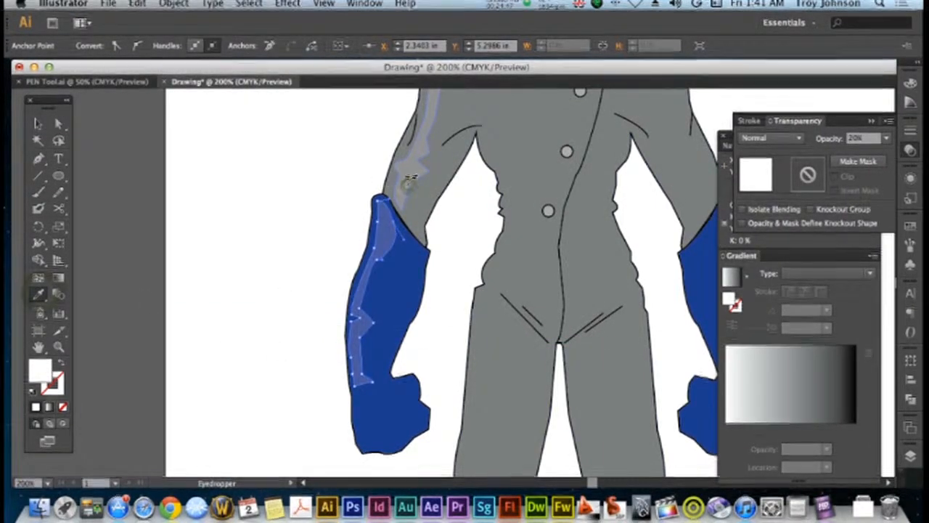
{"action": "key", "text": "v"}
{"action": "left_click", "coordinate": [239, 216]}
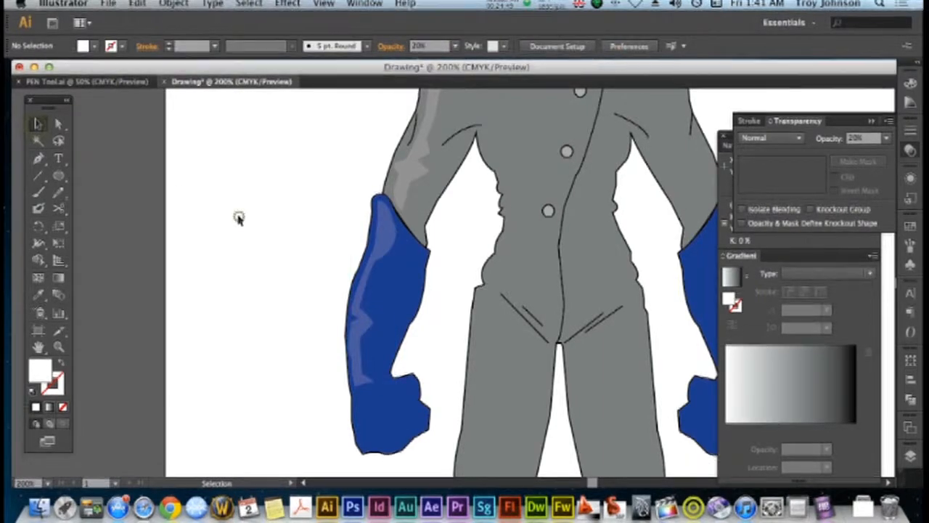
Begin a white chest highlight with the Pen tool below the collar, following the jacket's front seam down to the waist
{"action": "key", "text": "super+minus"}
{"action": "key", "text": "super+minus"}
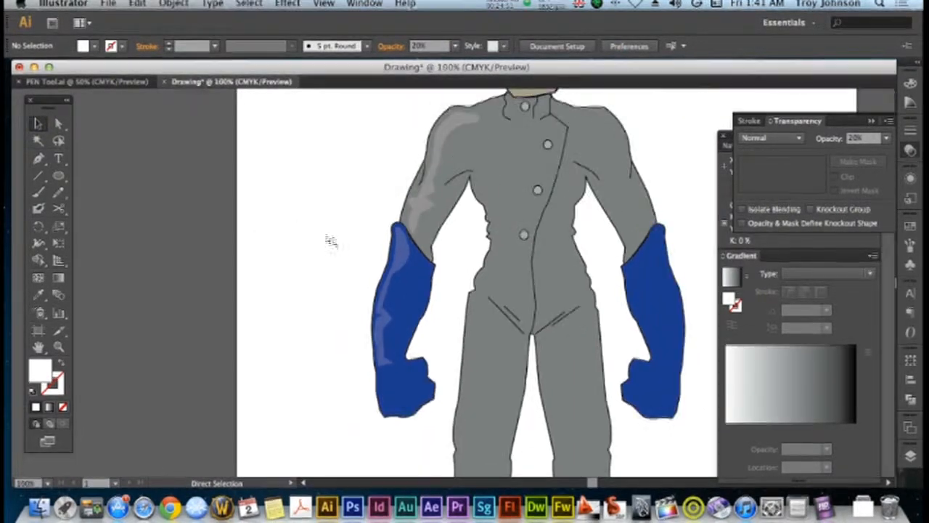
{"action": "scroll", "coordinate": [414, 265], "scroll_direction": "up", "scroll_amount": 3}
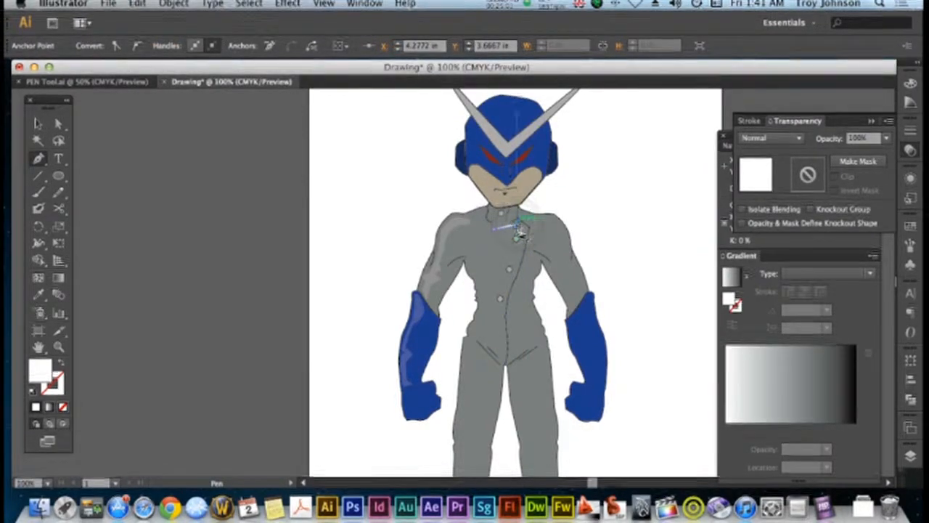
{"action": "left_click_drag", "start_coordinate": [522, 256], "coordinate": [514, 267]}
{"action": "left_click", "coordinate": [515, 260]}
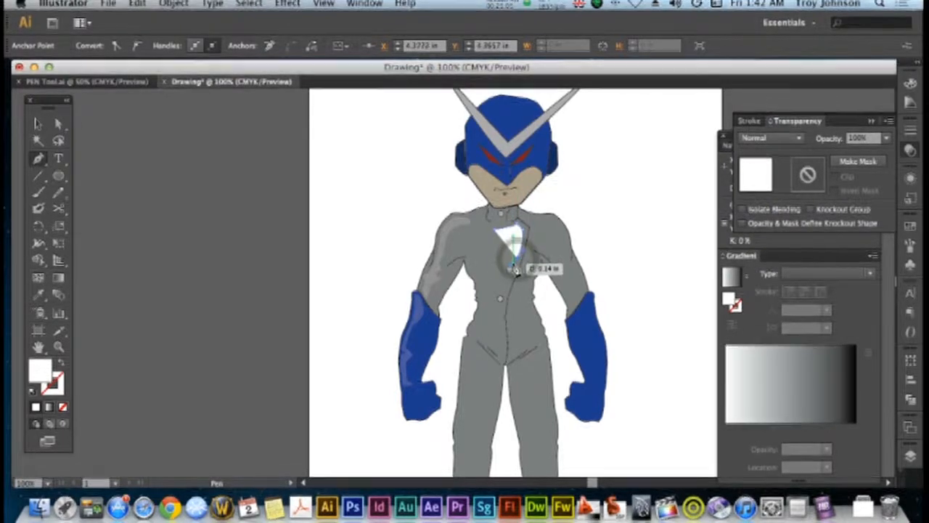
{"action": "left_click", "coordinate": [509, 286]}
{"action": "left_click_drag", "start_coordinate": [509, 298], "coordinate": [502, 329]}
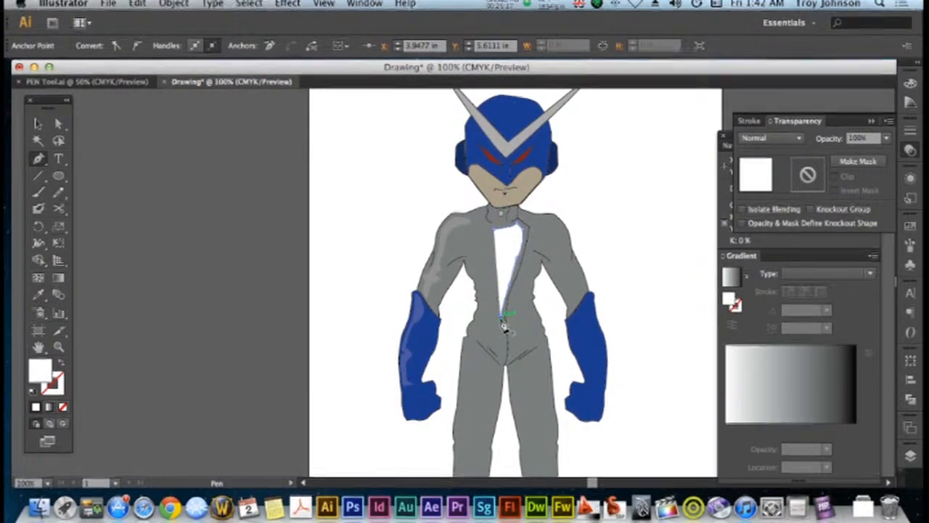
Continue the chest highlight to a point below the waist, and bring its jagged, curved inner edge back up to close at the collar
{"action": "left_click_drag", "start_coordinate": [503, 338], "coordinate": [506, 343]}
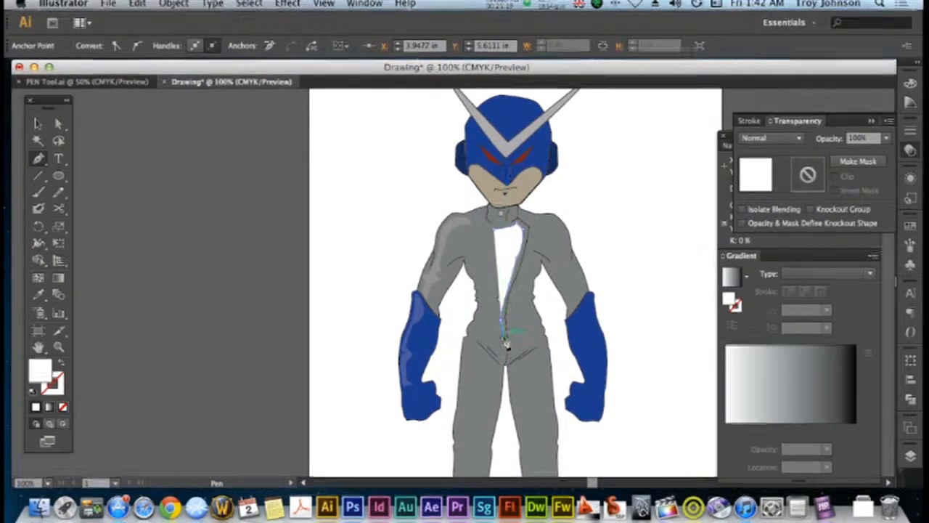
{"action": "left_click_drag", "start_coordinate": [496, 328], "coordinate": [496, 323]}
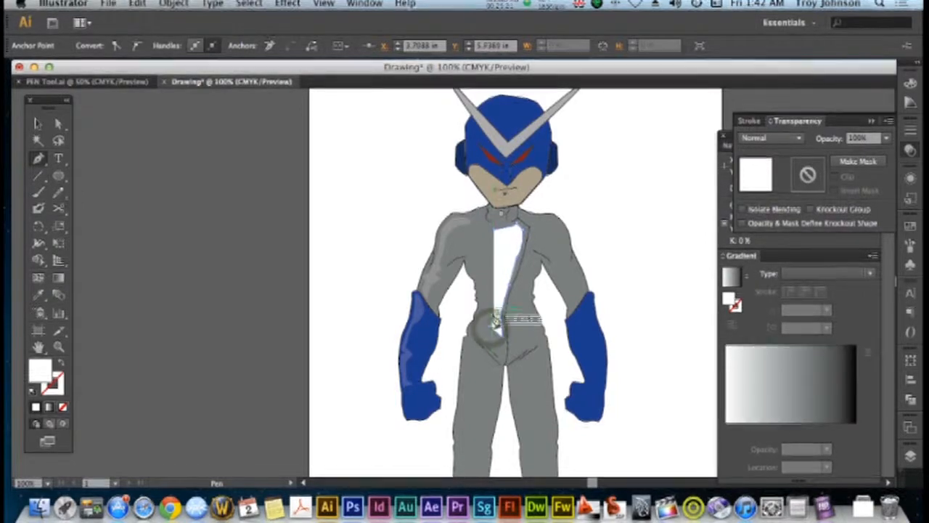
{"action": "left_click_drag", "start_coordinate": [499, 319], "coordinate": [498, 293]}
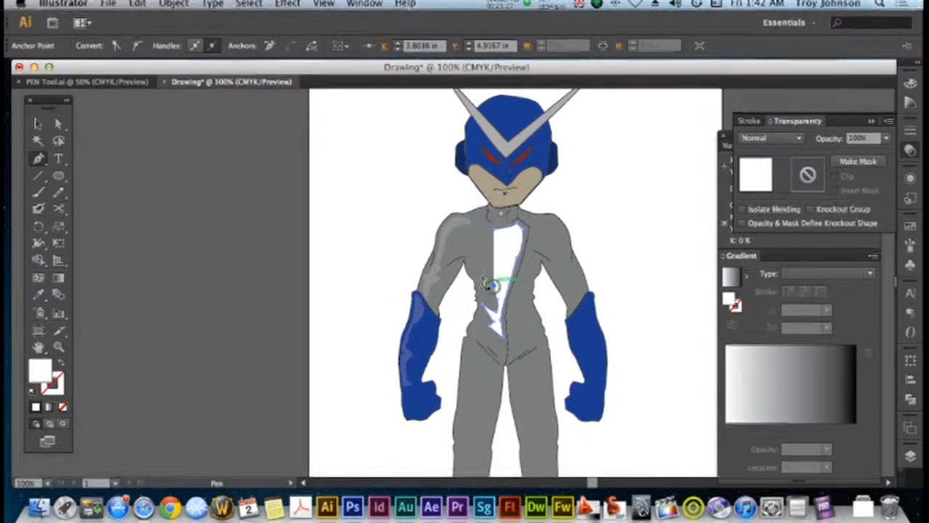
{"action": "left_click_drag", "start_coordinate": [497, 283], "coordinate": [501, 267]}
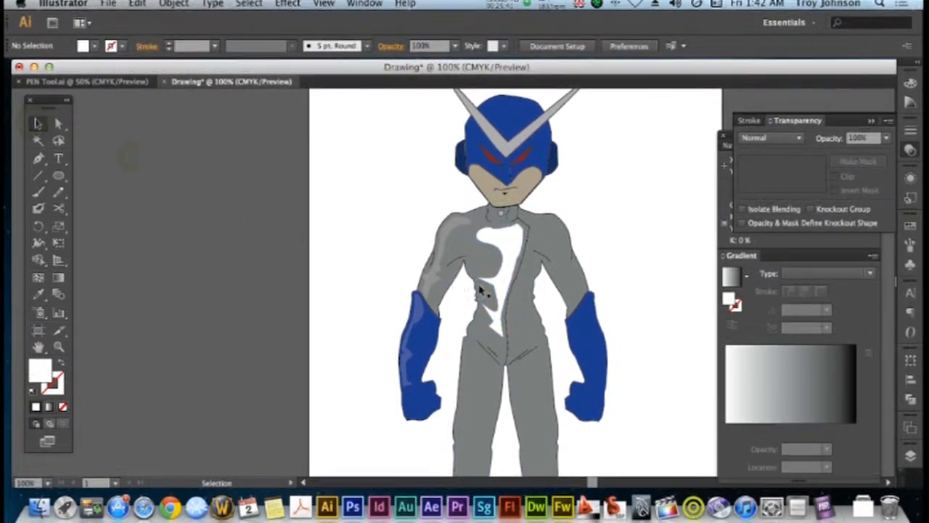
Send the grey suit and the chest highlight to the back, and give the chest highlight the sleeve highlight's 20% translucent white
{"action": "left_click", "coordinate": [483, 268]}
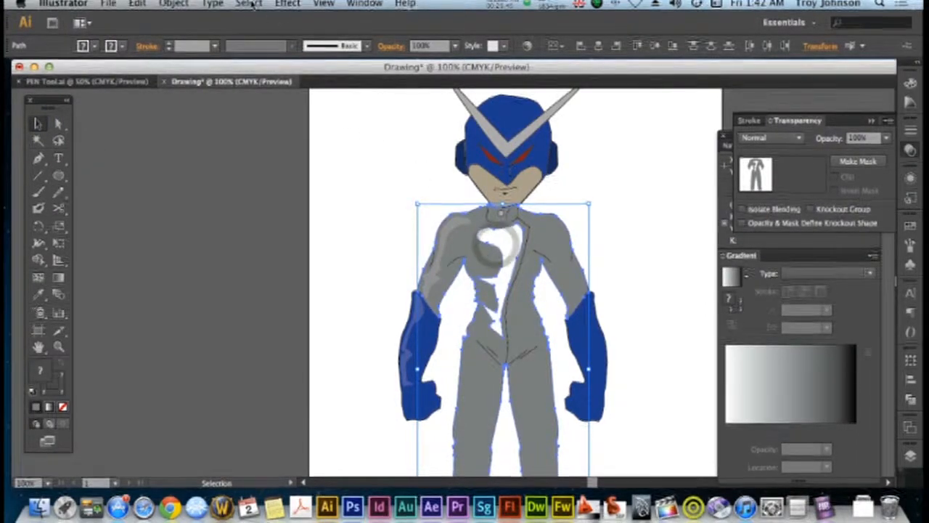
{"action": "left_click", "coordinate": [174, 4]}
{"action": "mouse_move", "coordinate": [189, 32]}
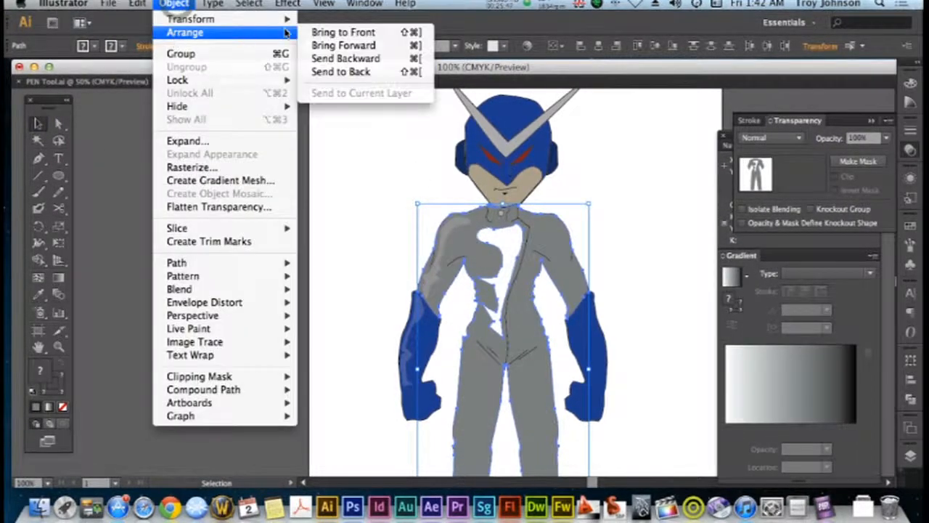
{"action": "left_click", "coordinate": [320, 72]}
{"action": "left_click", "coordinate": [334, 190]}
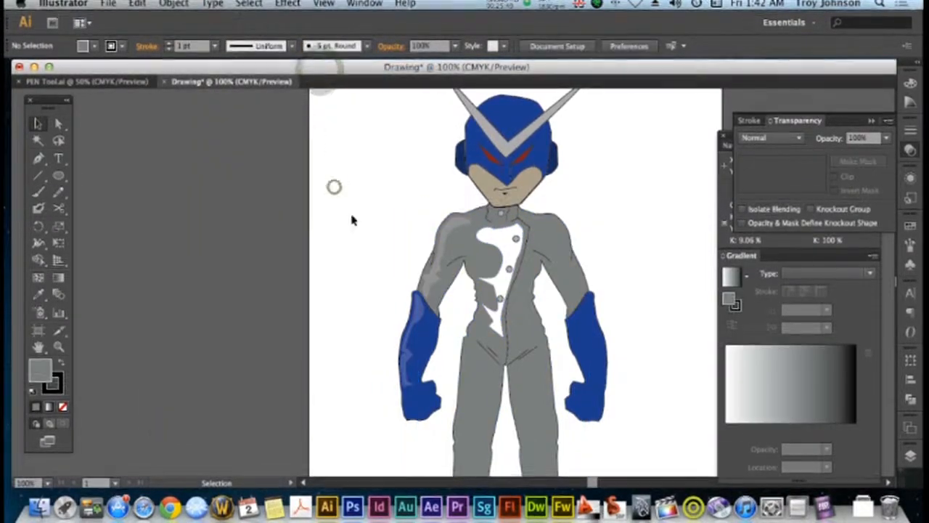
{"action": "left_click", "coordinate": [476, 268]}
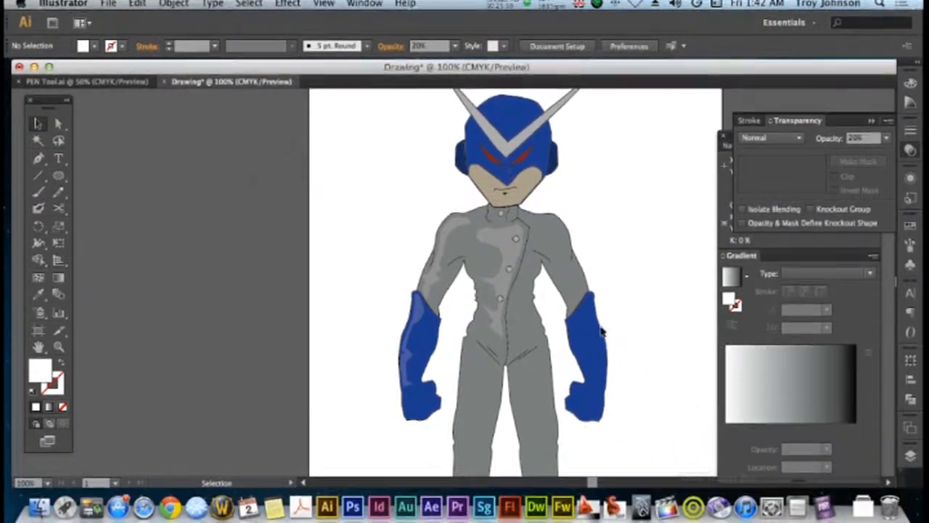
Add a small highlight on the shoulder beside the collar, matching the sleeve highlight's translucent white with the Eyedropper, and deselect it
{"action": "scroll", "coordinate": [598, 328], "scroll_direction": "up", "scroll_amount": 3}
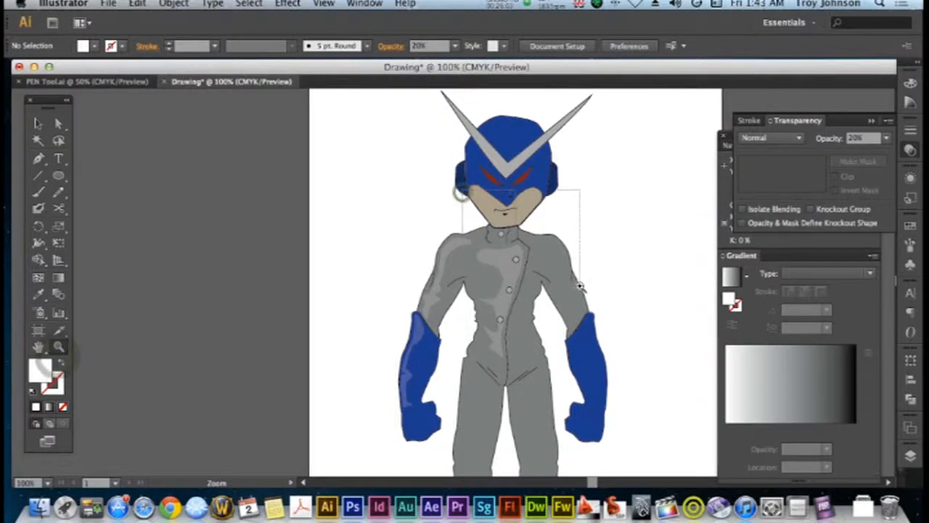
{"action": "left_click_drag", "start_coordinate": [581, 287], "coordinate": [581, 287]}
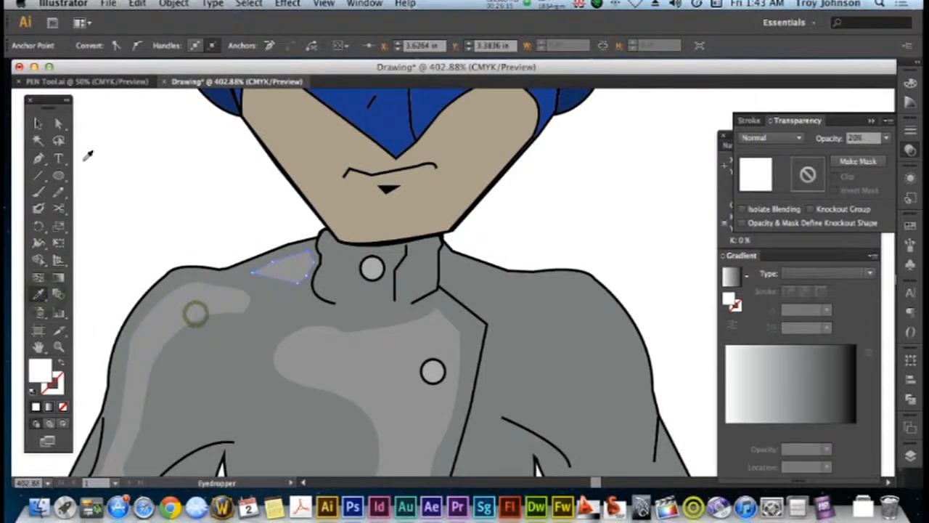
{"action": "key", "text": "v"}
{"action": "left_click", "coordinate": [202, 167]}
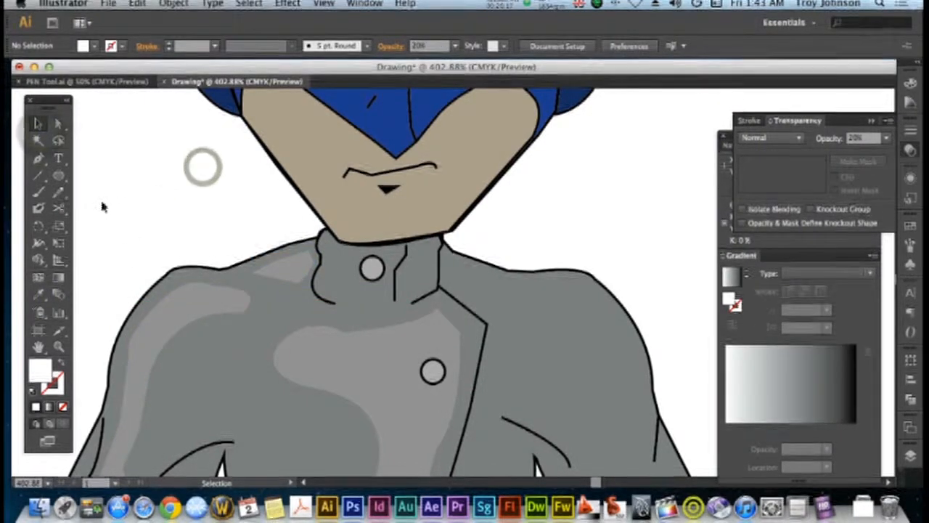
Draw a narrow white highlight with the Pen tool down the mask's nose, from between the eyes to the mask's lower point
{"action": "left_click", "coordinate": [38, 158]}
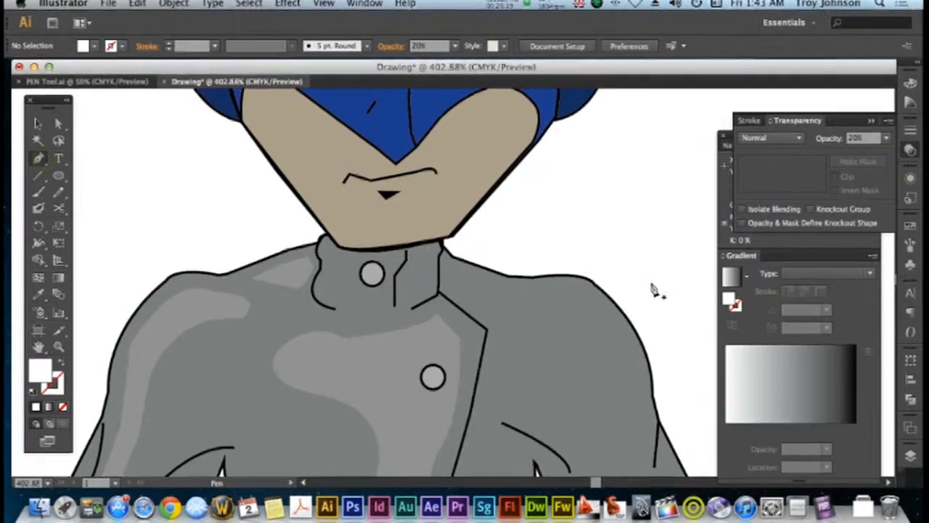
{"action": "scroll", "coordinate": [639, 283], "scroll_direction": "up", "scroll_amount": 3}
{"action": "scroll", "coordinate": [330, 166], "scroll_direction": "up", "scroll_amount": 5}
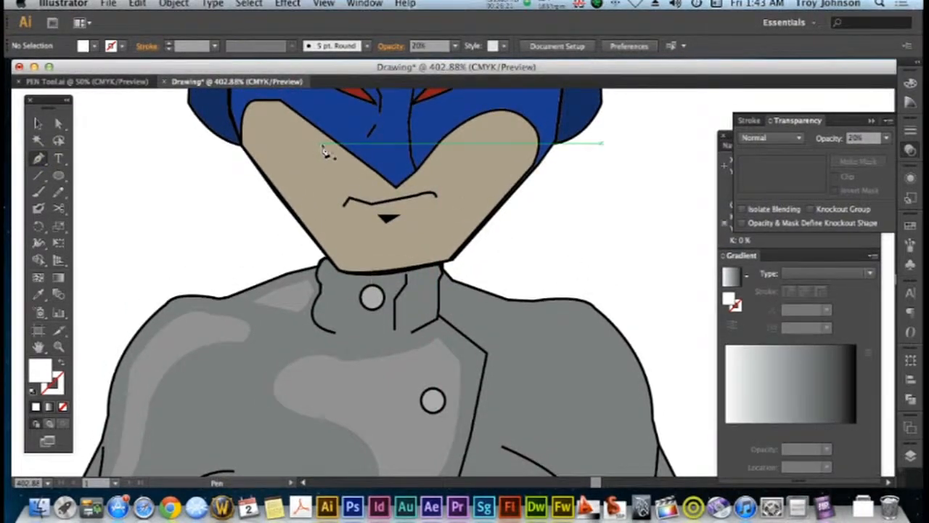
{"action": "left_click", "coordinate": [382, 130]}
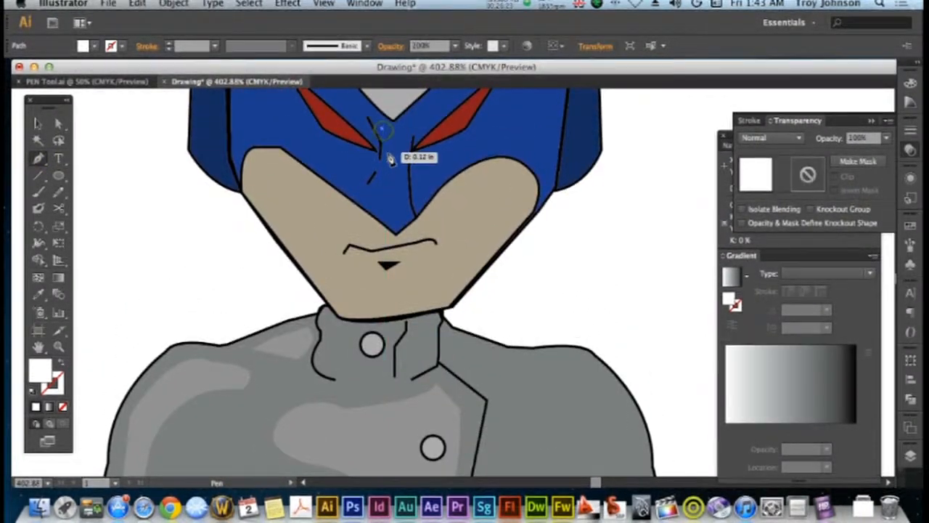
{"action": "left_click", "coordinate": [386, 153]}
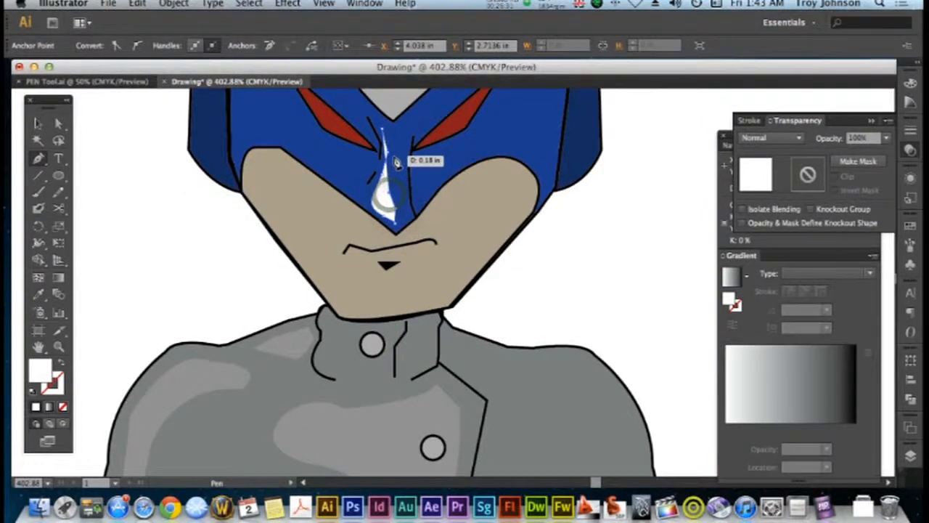
{"action": "left_click", "coordinate": [383, 131]}
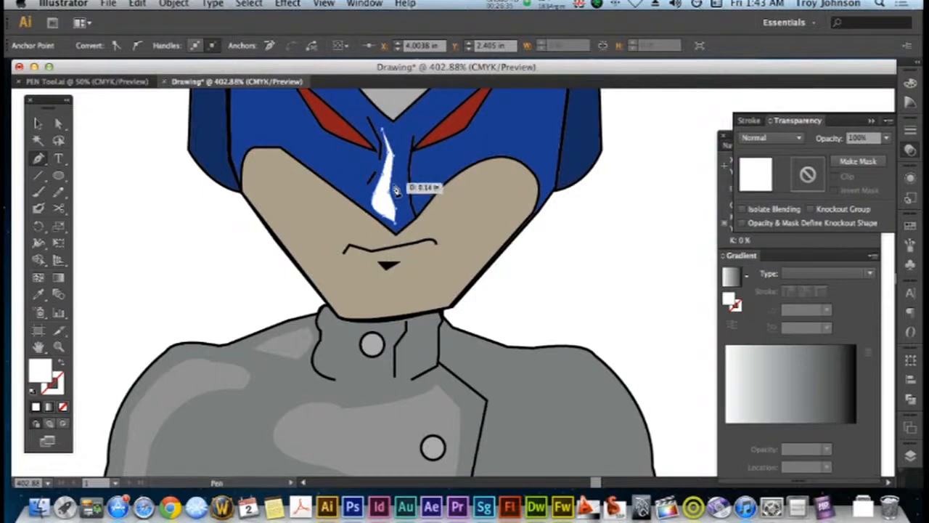
{"action": "left_click", "coordinate": [394, 156]}
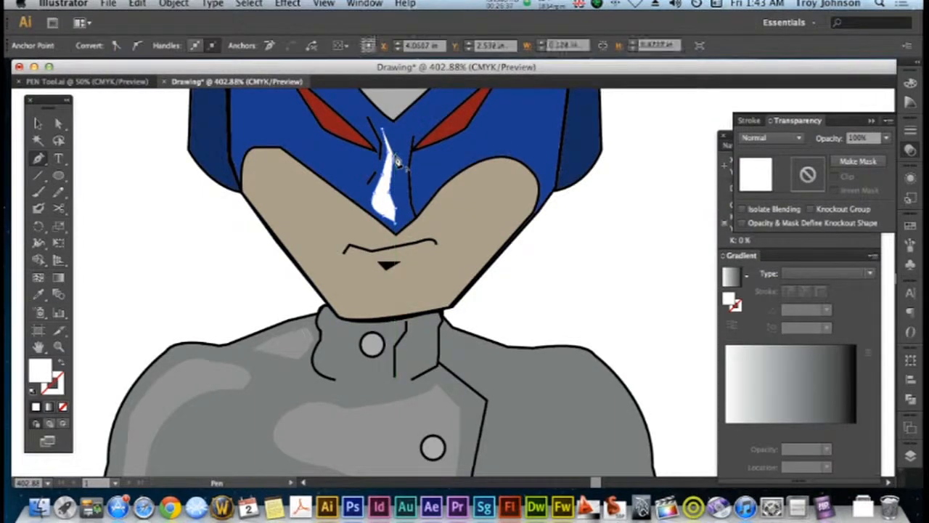
{"action": "left_click_drag", "start_coordinate": [387, 143], "coordinate": [386, 136]}
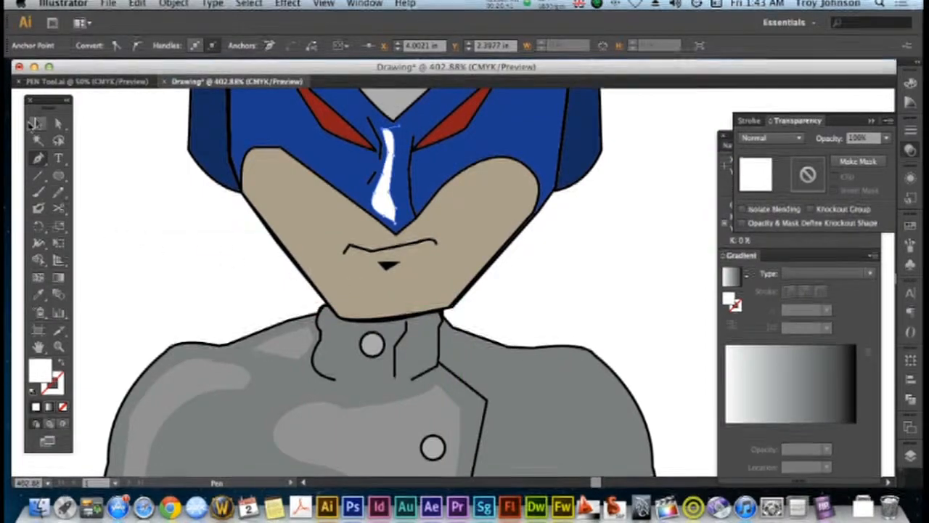
{"action": "left_click", "coordinate": [34, 123]}
Set the opacity of the white nose highlight to 50% and deselect it
{"action": "key", "text": "super+minus"}
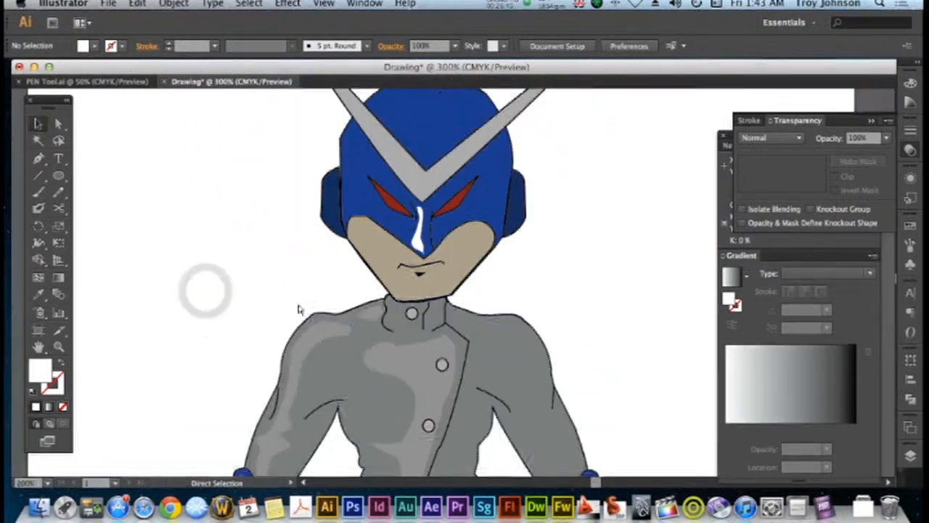
{"action": "key", "text": "super+minus"}
{"action": "left_click", "coordinate": [419, 269]}
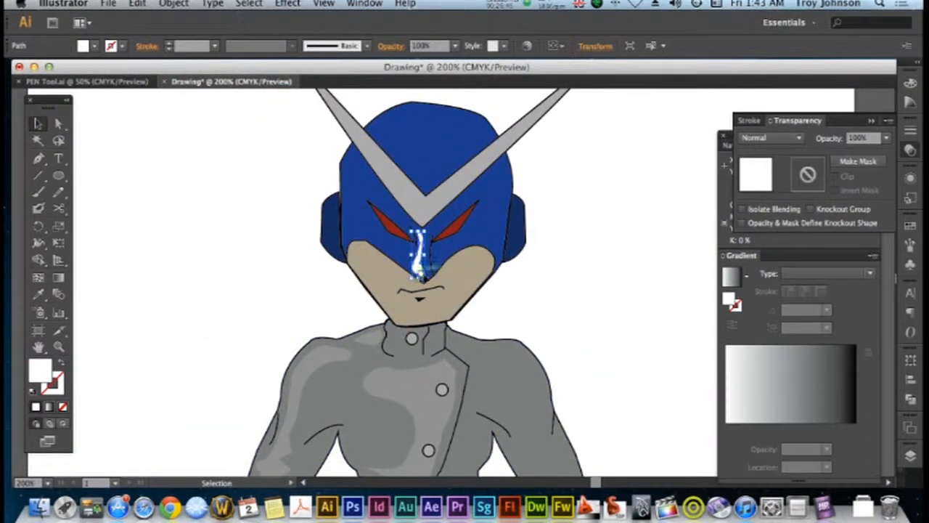
{"action": "left_click", "coordinate": [886, 138]}
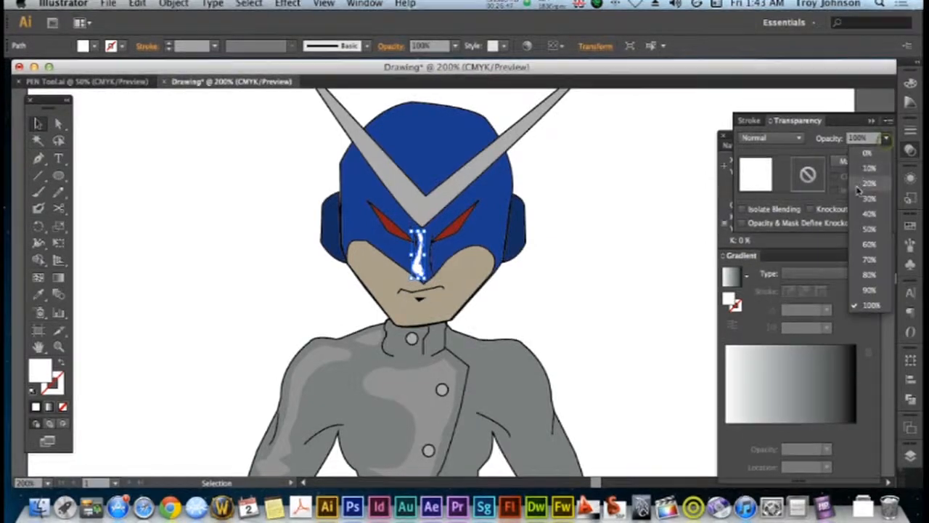
{"action": "left_click", "coordinate": [869, 231]}
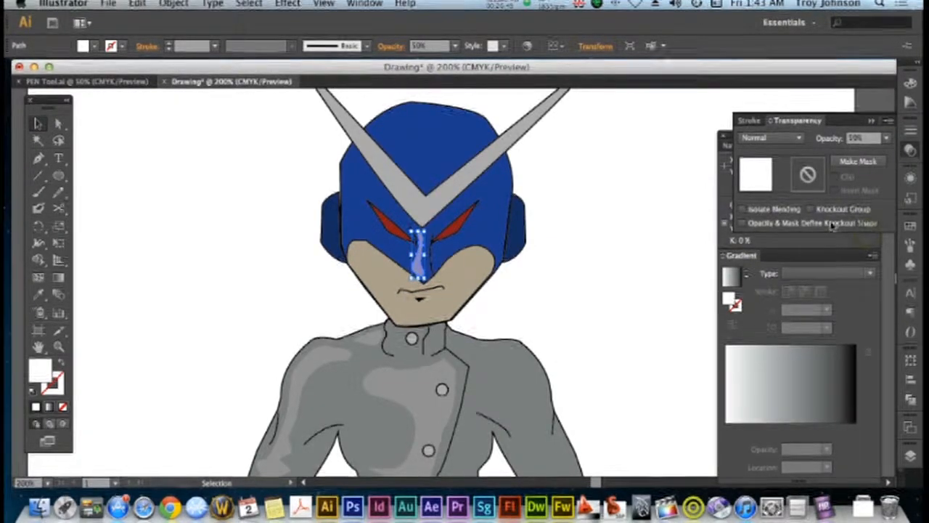
{"action": "left_click", "coordinate": [528, 264]}
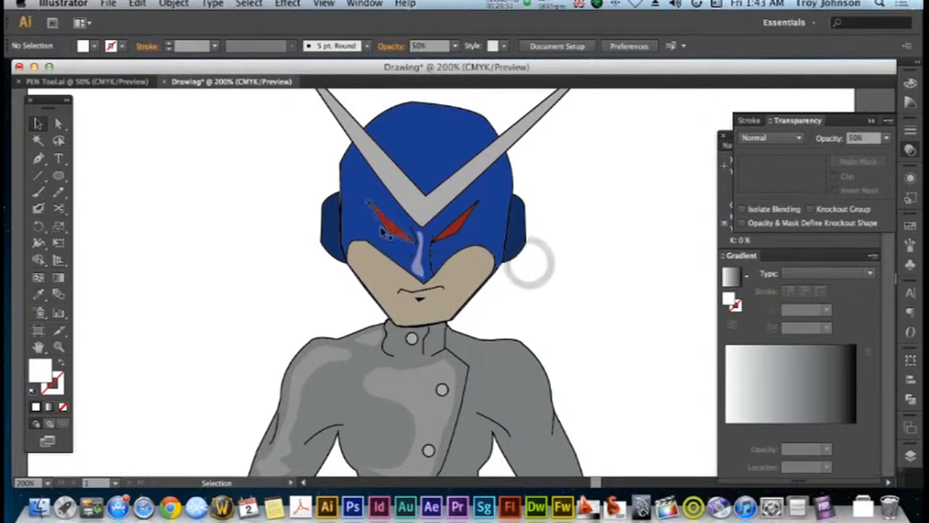
Lower the nose highlight's opacity to 40% and deselect it
{"action": "left_click", "coordinate": [418, 254]}
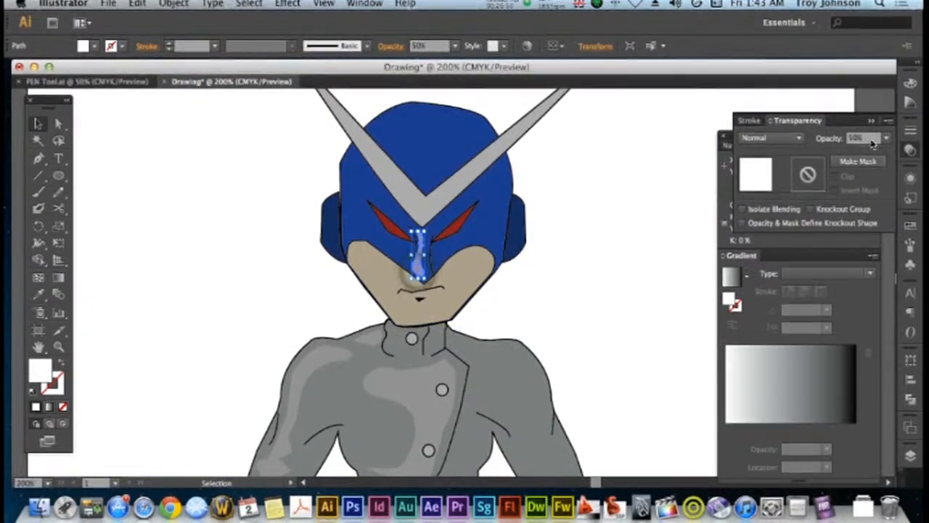
{"action": "left_click", "coordinate": [886, 138]}
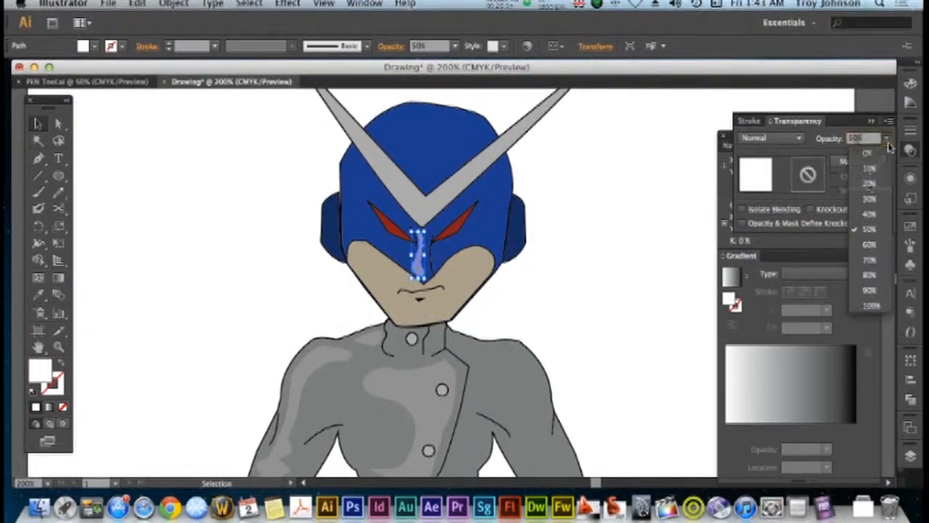
{"action": "left_click", "coordinate": [869, 211]}
{"action": "left_click", "coordinate": [635, 250]}
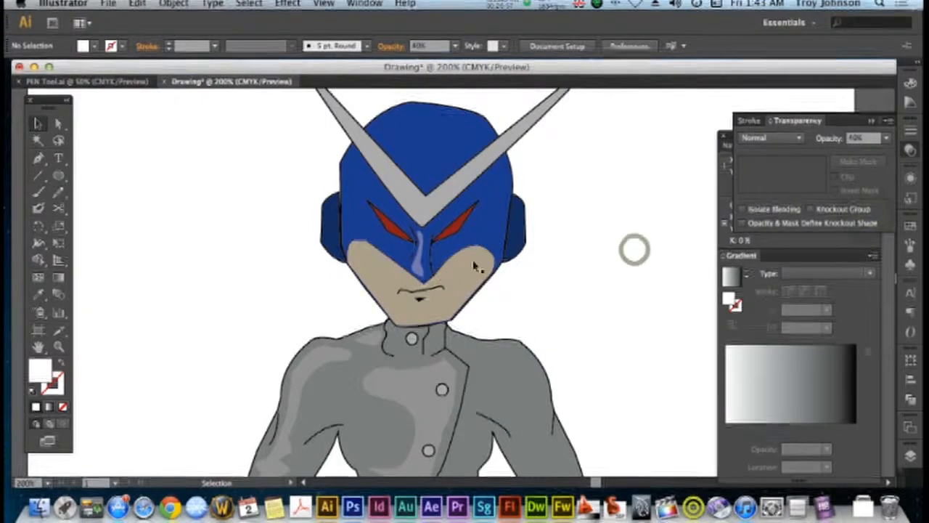
Reduce the nose highlight's opacity to 30% and deselect it
{"action": "left_click", "coordinate": [420, 254]}
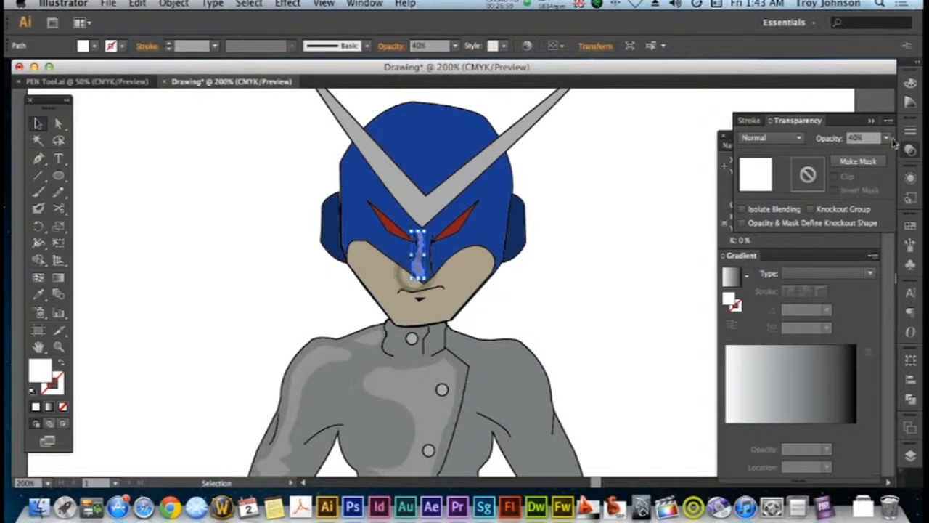
{"action": "left_click", "coordinate": [886, 138]}
{"action": "left_click", "coordinate": [869, 196]}
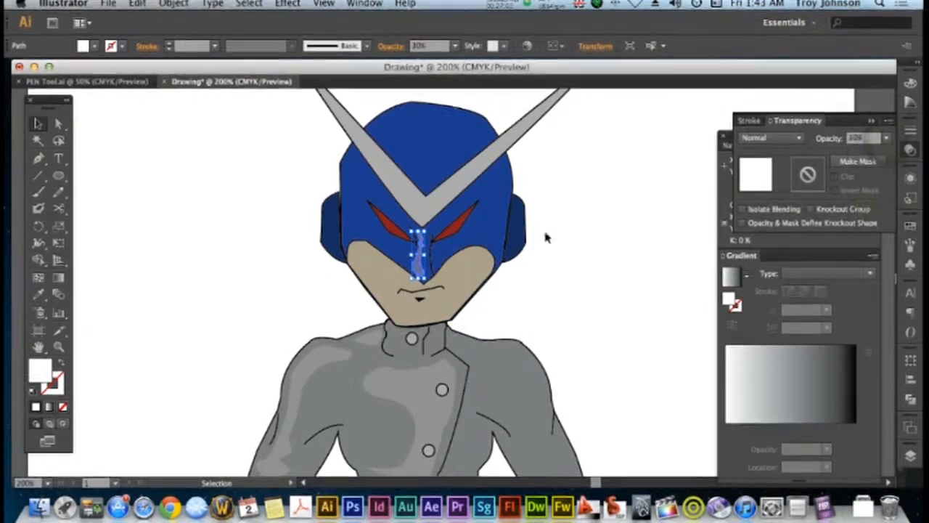
{"action": "left_click", "coordinate": [546, 234]}
Draw a white ellipse on the helmet's forehead between the horns, and move it up toward the helmet's upper left edge
{"action": "scroll", "coordinate": [546, 235], "scroll_direction": "up", "scroll_amount": 3}
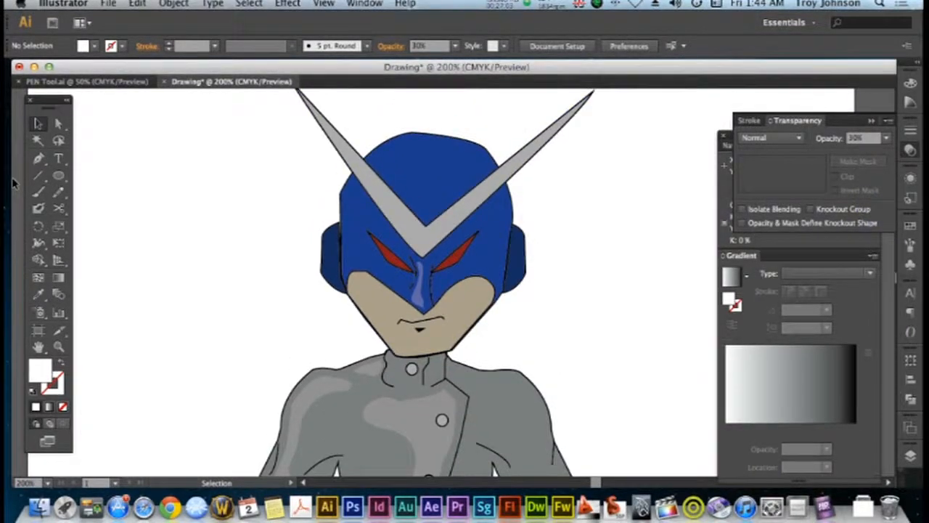
{"action": "left_click_drag", "start_coordinate": [71, 177], "coordinate": [145, 212]}
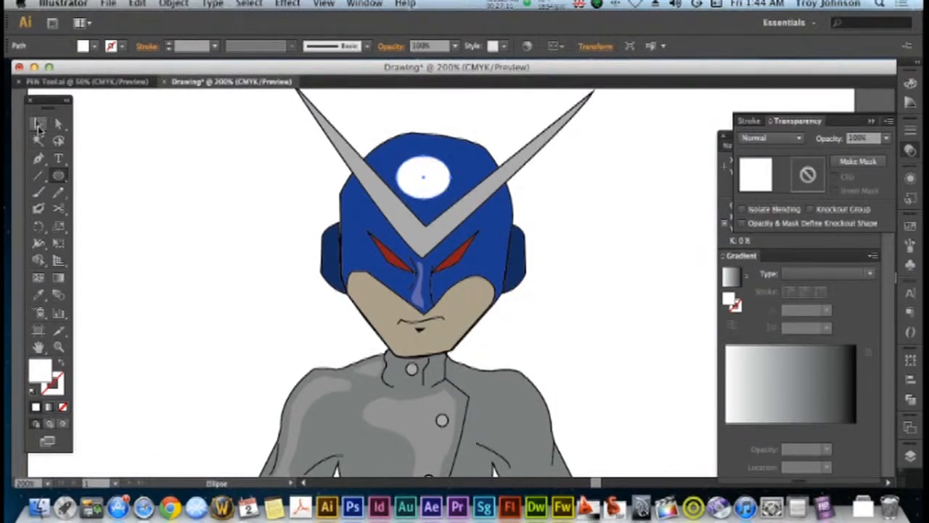
{"action": "left_click_drag", "start_coordinate": [429, 178], "coordinate": [416, 165]}
{"action": "left_click", "coordinate": [249, 196]}
{"action": "left_click", "coordinate": [404, 164]}
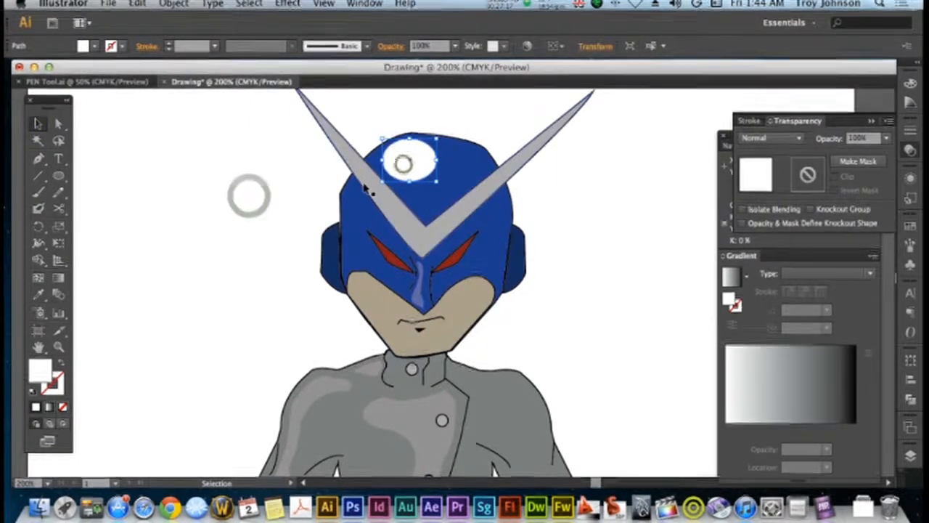
Copy the white forehead ellipse in place and scale the copies down to form three nested ellipses
{"action": "key", "text": "super+c"}
{"action": "key", "text": "super+f"}
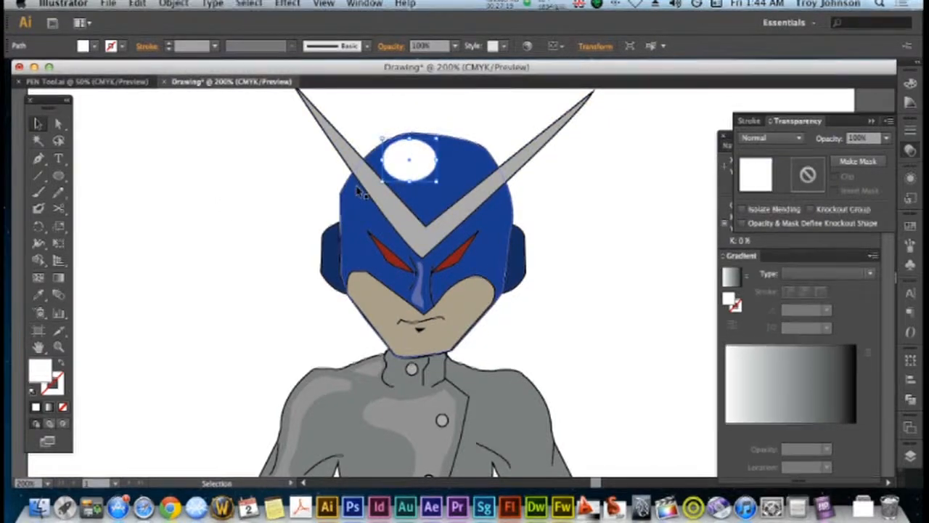
{"action": "mouse_move", "coordinate": [429, 186]}
{"action": "left_mouse_down"}
{"action": "mouse_move", "coordinate": [430, 168]}
{"action": "mouse_move", "coordinate": [415, 161]}
{"action": "mouse_move", "coordinate": [418, 172]}
{"action": "left_mouse_up"}
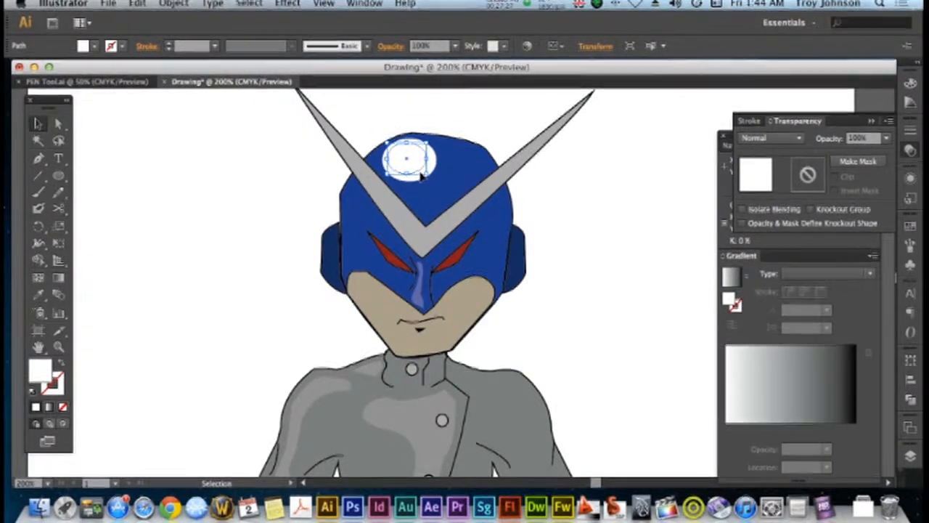
{"action": "left_click_drag", "start_coordinate": [430, 175], "coordinate": [409, 159]}
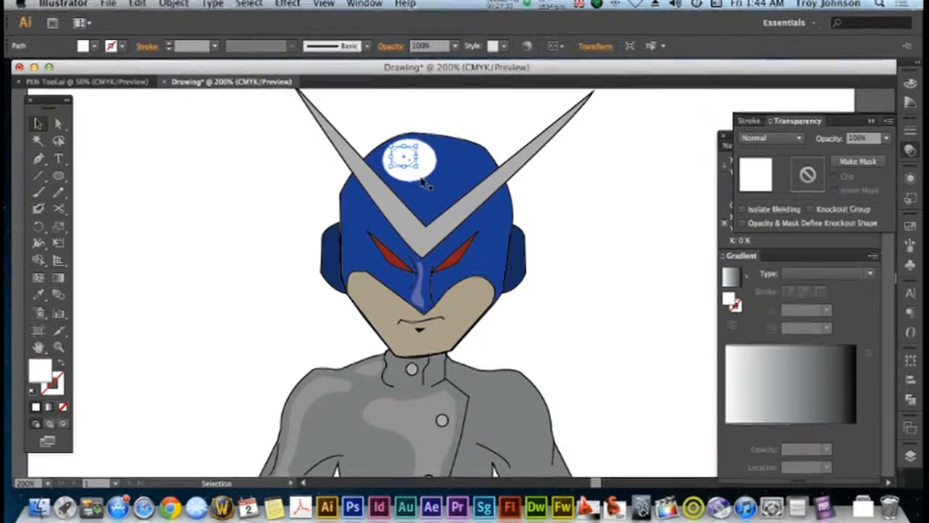
Select all three nested forehead ellipses, set their opacity to 10%, and deselect them
{"action": "left_click", "coordinate": [420, 175], "text": "shift"}
{"action": "left_click", "coordinate": [417, 169], "text": "shift"}
{"action": "left_click", "coordinate": [411, 166], "text": "shift"}
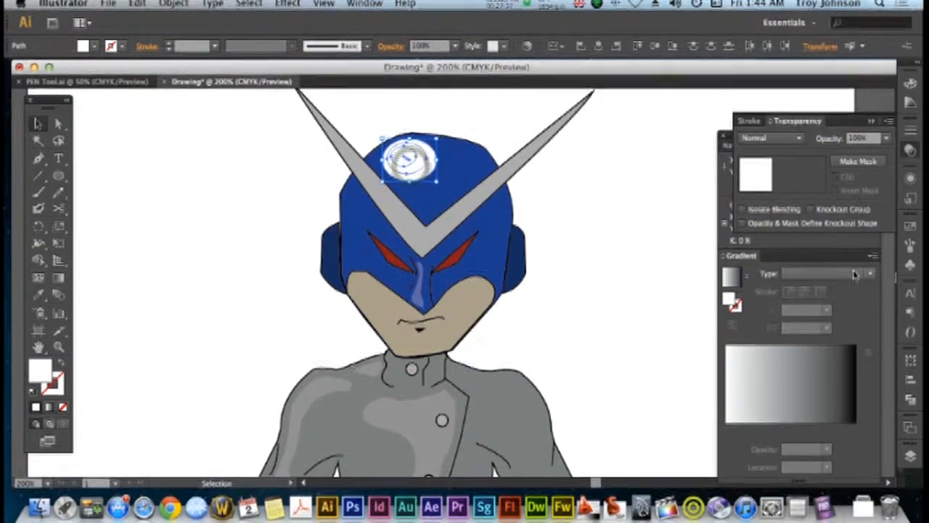
{"action": "left_click", "coordinate": [886, 139]}
{"action": "left_click", "coordinate": [867, 169]}
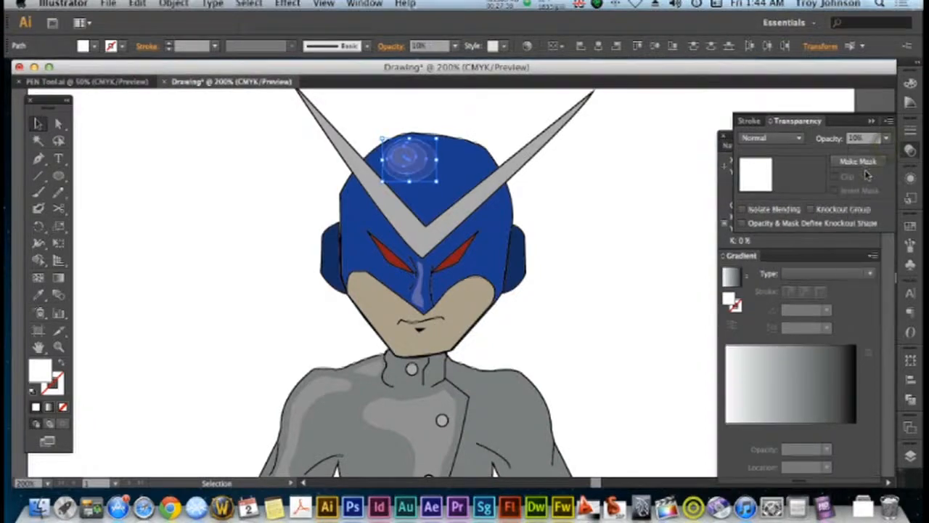
{"action": "left_click", "coordinate": [567, 207]}
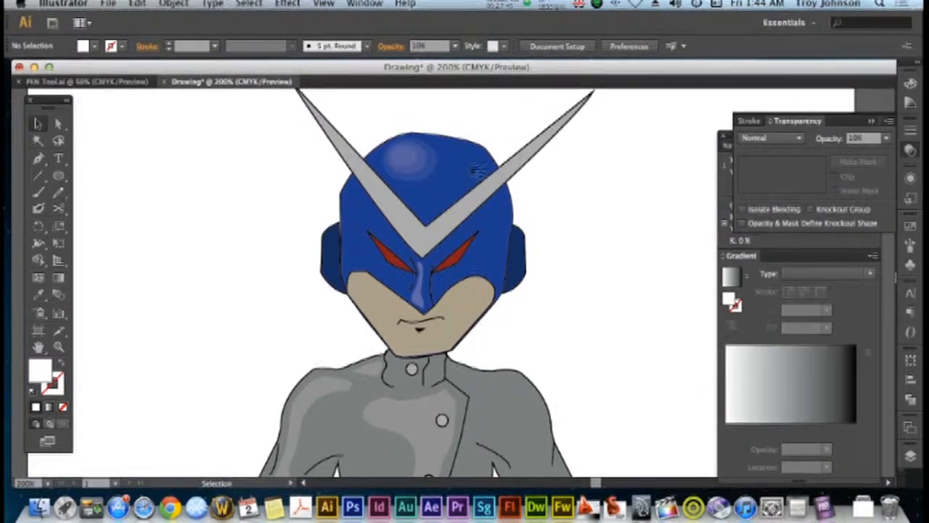
Reselect the nested forehead ellipses, enlarge them slightly together, and deselect them
{"action": "left_click", "coordinate": [414, 178]}
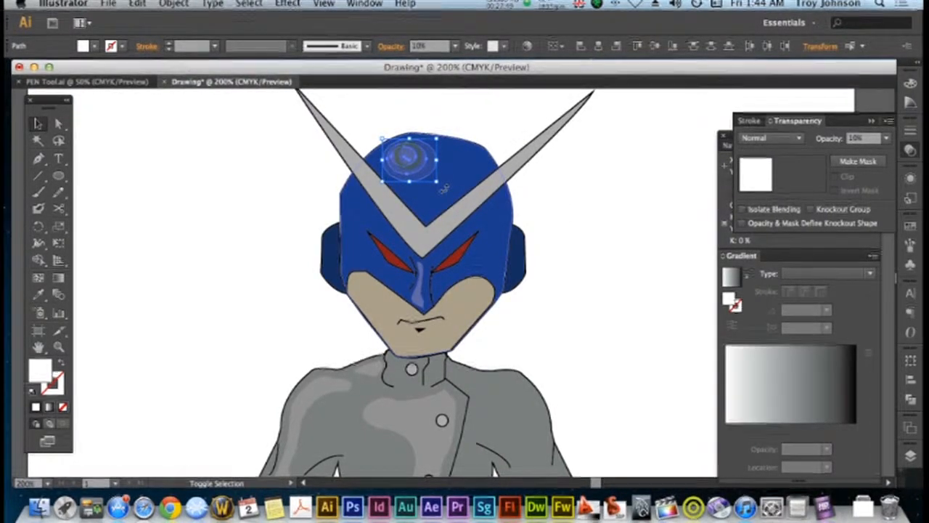
{"action": "mouse_move", "coordinate": [437, 181]}
{"action": "left_mouse_down"}
{"action": "mouse_move", "coordinate": [453, 188]}
{"action": "mouse_move", "coordinate": [429, 170]}
{"action": "left_mouse_up"}
{"action": "left_click", "coordinate": [569, 193]}
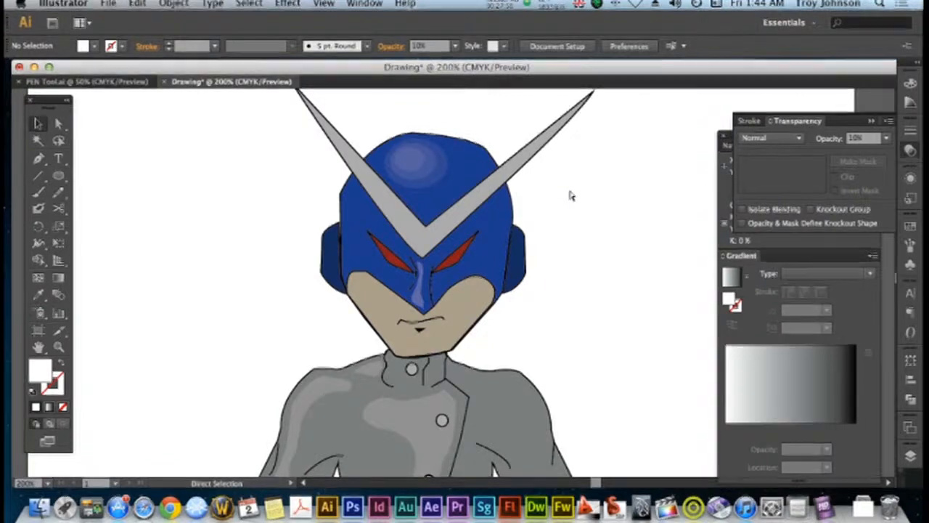
Draw a closed white highlight shape with the Pen tool inside the red eye on the left of the face, and deselect it
{"action": "key", "text": "super+minus"}
{"action": "scroll", "coordinate": [569, 194], "scroll_direction": "down", "scroll_amount": 3}
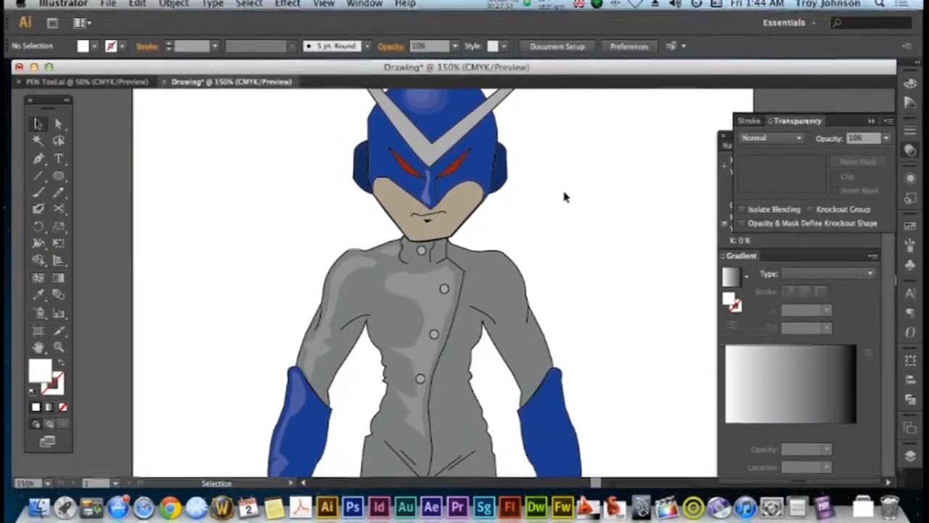
{"action": "left_click", "coordinate": [60, 347]}
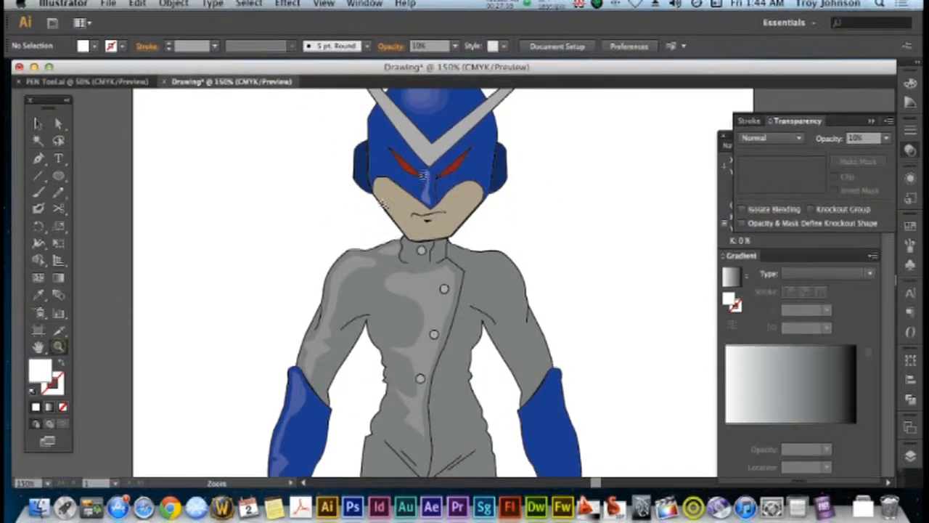
{"action": "left_click_drag", "start_coordinate": [353, 124], "coordinate": [350, 127]}
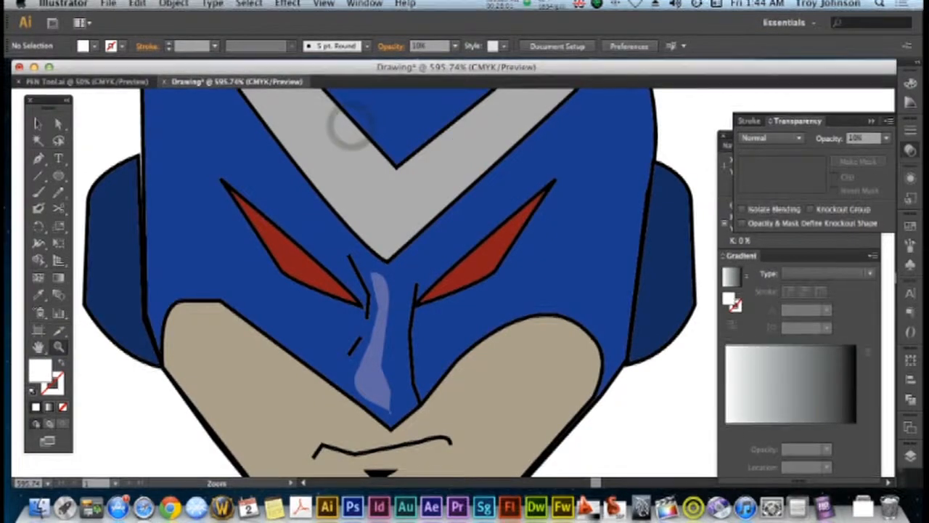
{"action": "left_click", "coordinate": [39, 158]}
{"action": "left_click_drag", "start_coordinate": [254, 217], "coordinate": [333, 291]}
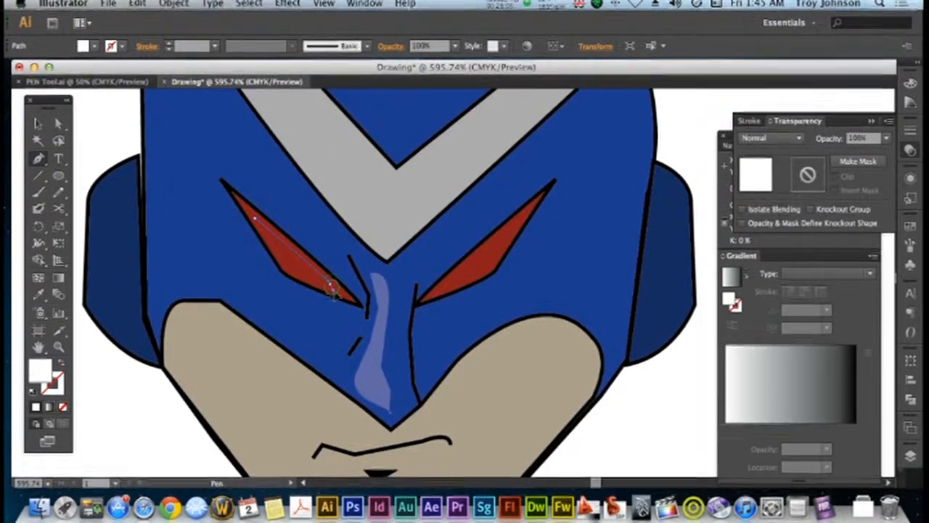
{"action": "left_click", "coordinate": [339, 295]}
{"action": "left_click_drag", "start_coordinate": [339, 295], "coordinate": [298, 280]}
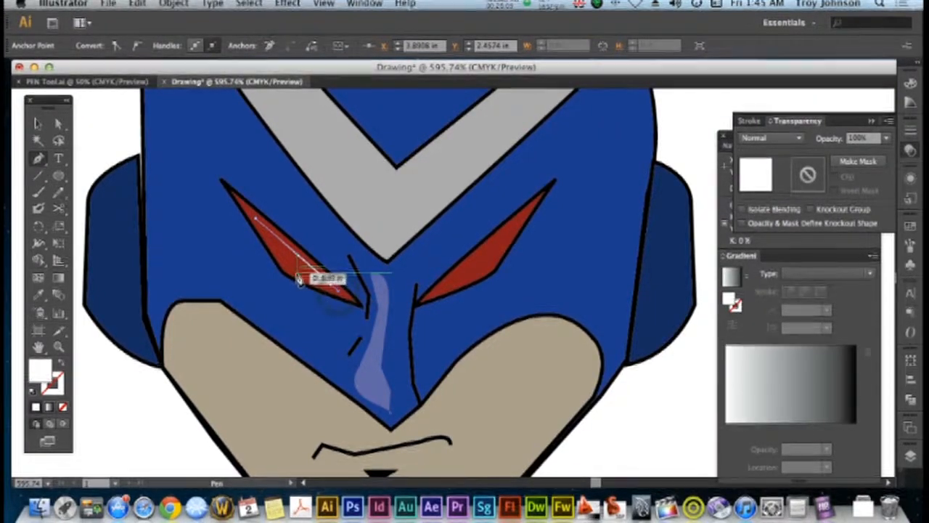
{"action": "left_click", "coordinate": [294, 273]}
{"action": "left_click", "coordinate": [256, 221]}
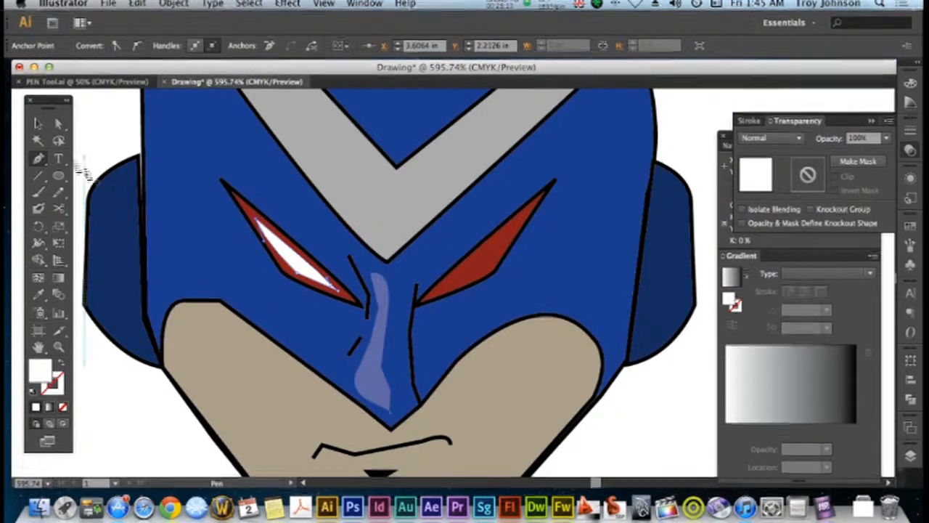
{"action": "key", "text": "v"}
{"action": "left_click", "coordinate": [93, 128]}
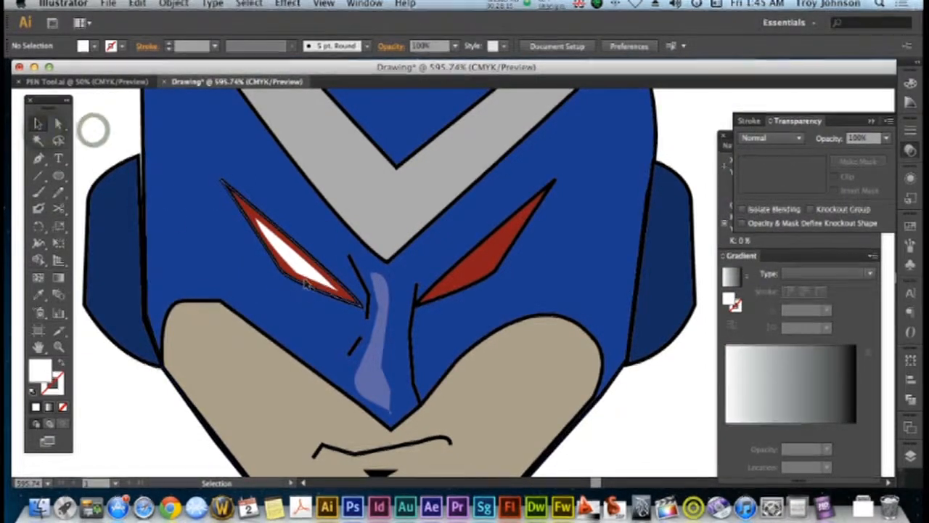
Select the white highlight in the left-hand eye, settle its opacity at 30%, and deselect it
{"action": "left_click", "coordinate": [305, 280]}
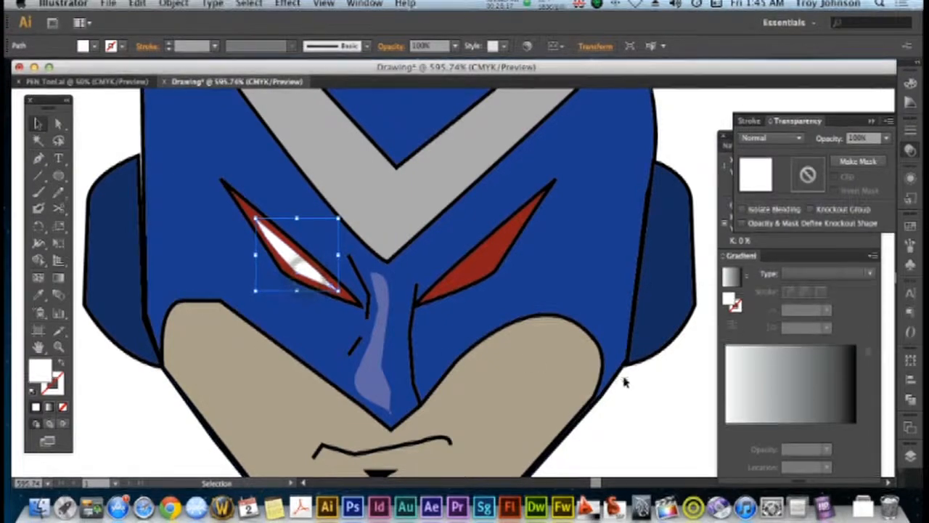
{"action": "left_click", "coordinate": [624, 378]}
{"action": "left_click", "coordinate": [326, 277]}
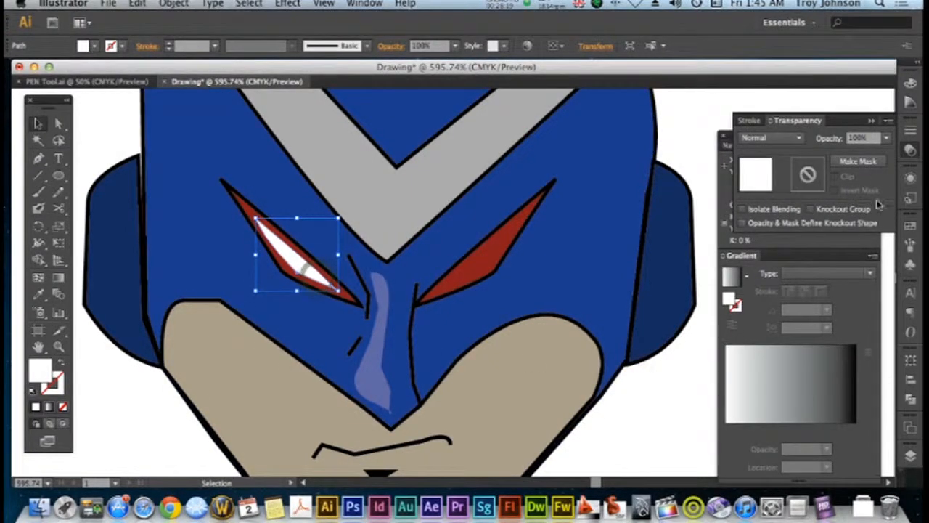
{"action": "left_click", "coordinate": [886, 138]}
{"action": "left_click", "coordinate": [874, 185]}
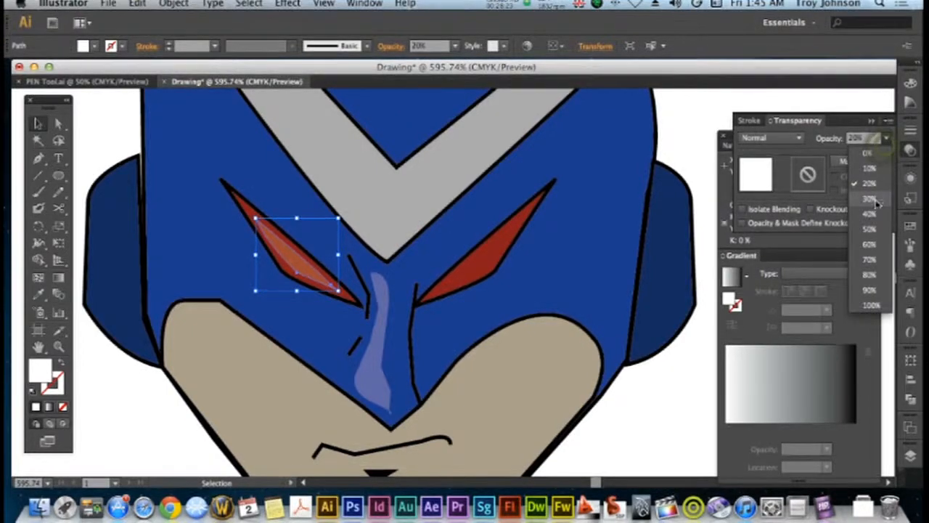
{"action": "left_click", "coordinate": [870, 200]}
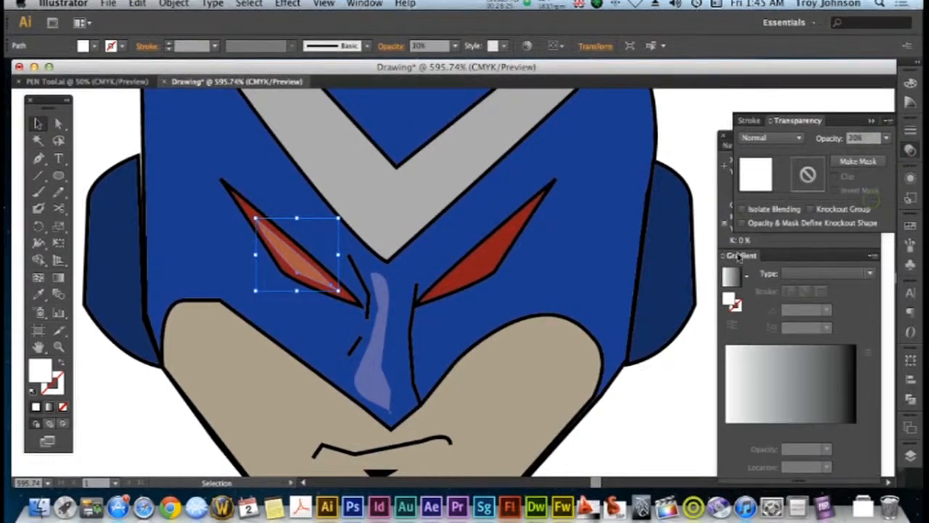
{"action": "left_click", "coordinate": [710, 281]}
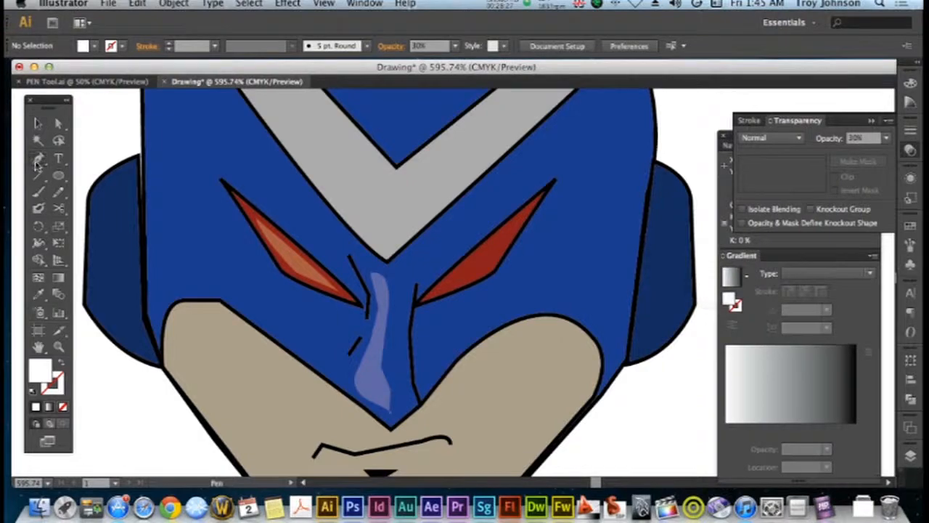
Draw a closed white highlight shape with the Pen tool inside the red eye on the right of the face
{"action": "left_click", "coordinate": [435, 293]}
{"action": "left_click", "coordinate": [548, 193]}
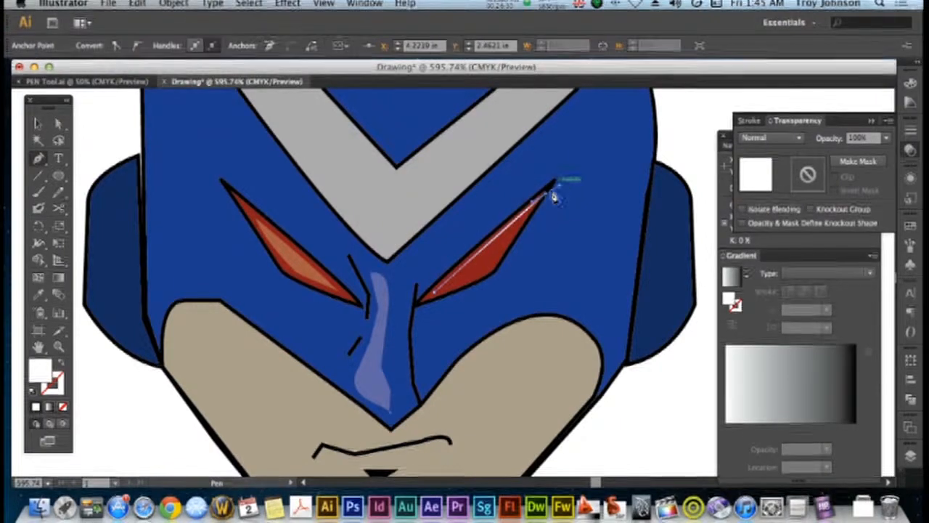
{"action": "left_click_drag", "start_coordinate": [549, 193], "coordinate": [431, 294]}
Copy the left-hand eye highlight's appearance onto the right-hand one with the Eyedropper, and deselect it
{"action": "left_click", "coordinate": [37, 294]}
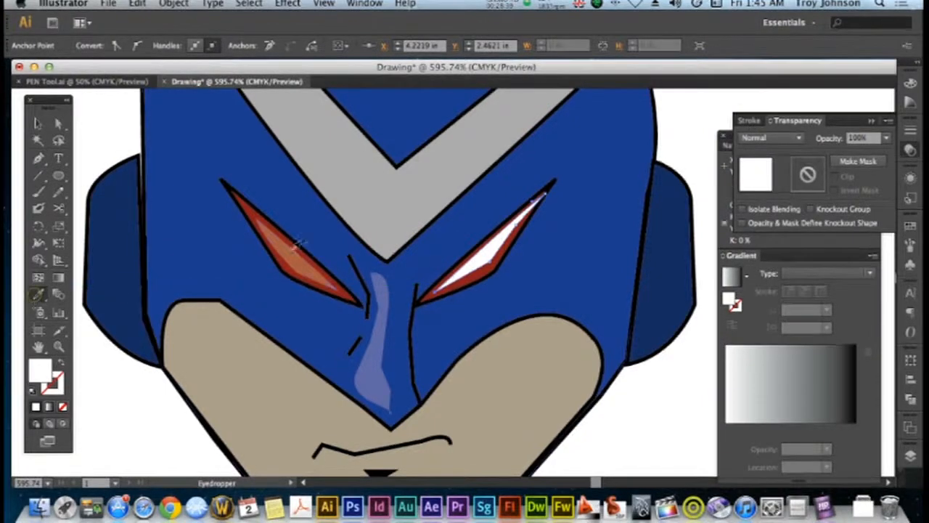
{"action": "left_click", "coordinate": [283, 263]}
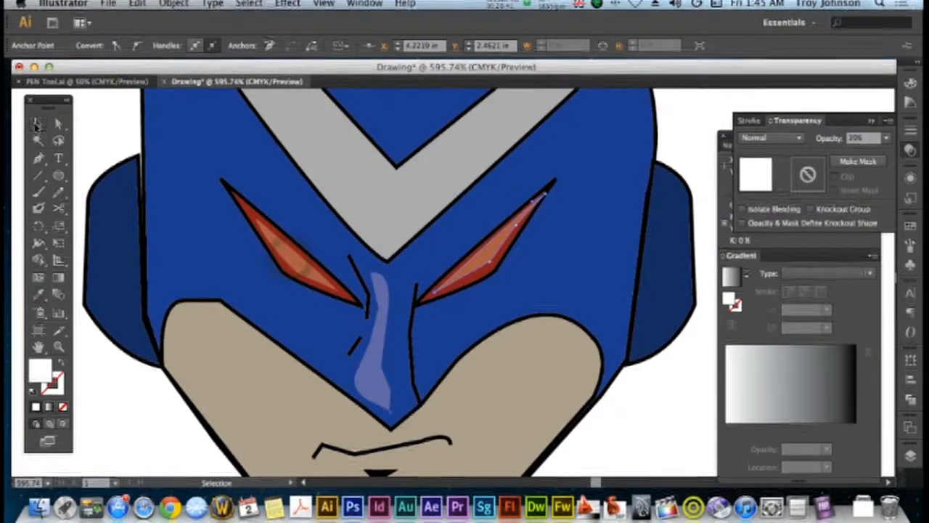
{"action": "left_click", "coordinate": [38, 124]}
{"action": "left_click", "coordinate": [104, 144]}
{"action": "key", "text": "super+minus"}
{"action": "key", "text": "super+minus"}
{"action": "key", "text": "super+minus"}
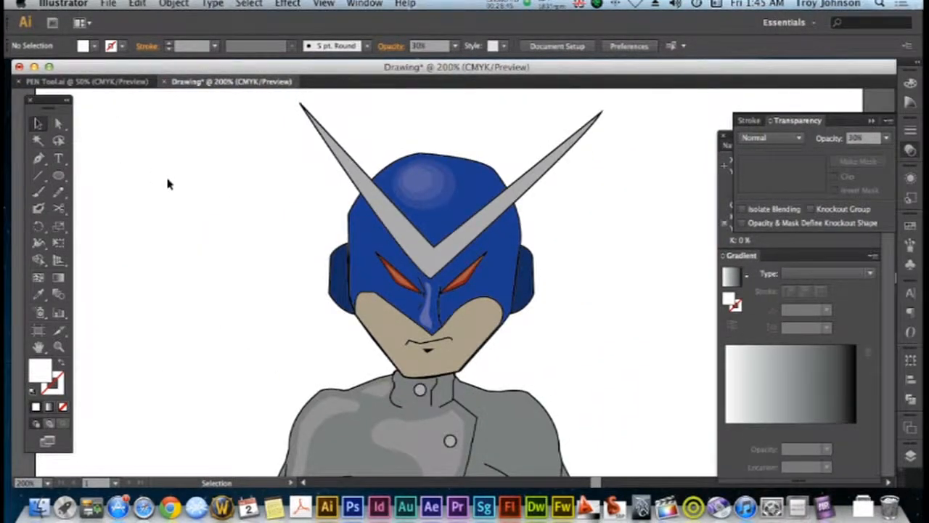
{"action": "scroll", "coordinate": [168, 180], "scroll_direction": "down", "scroll_amount": 2}
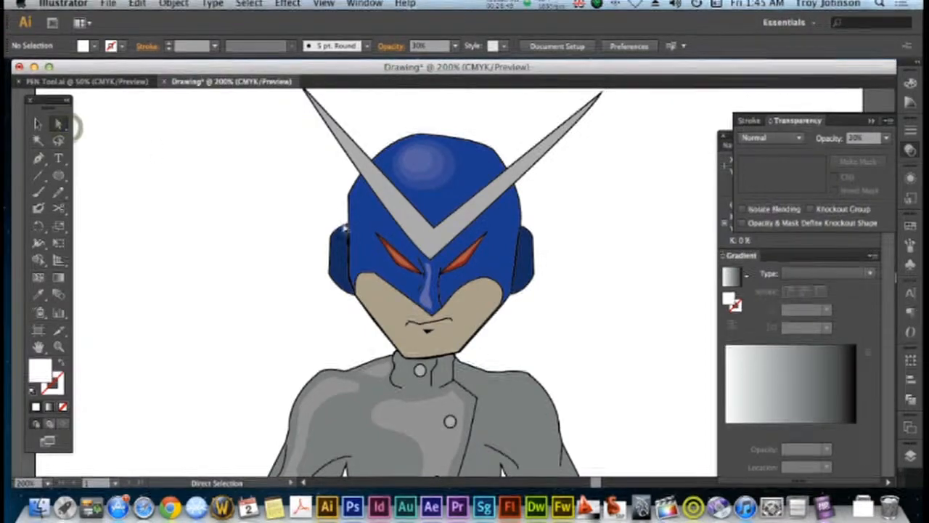
{"action": "left_click", "coordinate": [347, 227]}
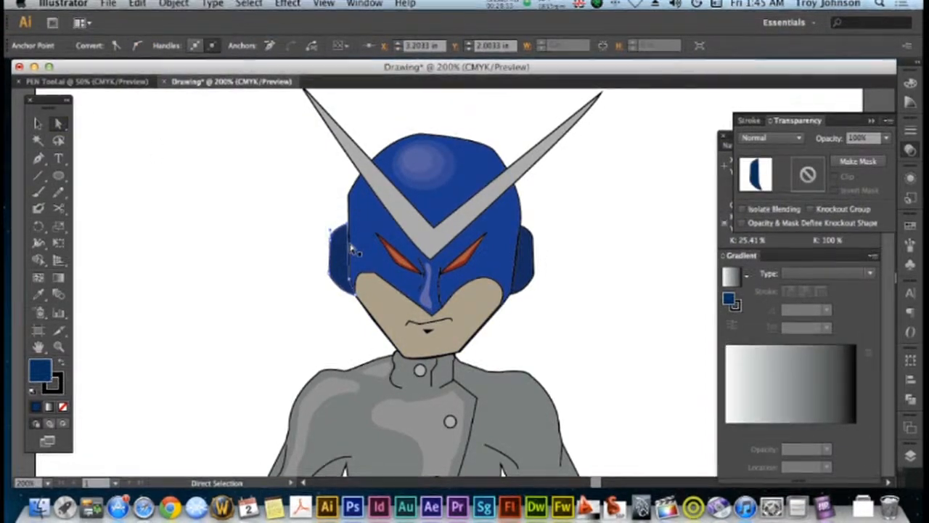
{"action": "left_click", "coordinate": [302, 211]}
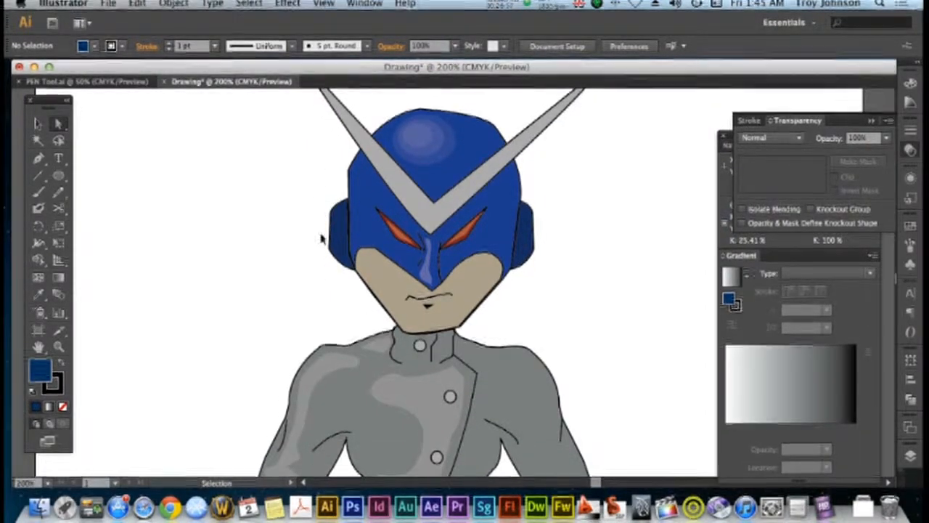
Start a highlight path with the Pen tool at the left-hand hip and trace its outer edge down the trouser leg
{"action": "key", "text": "super+minus"}
{"action": "key", "text": "super+minus"}
{"action": "scroll", "coordinate": [367, 258], "scroll_direction": "down", "scroll_amount": 4}
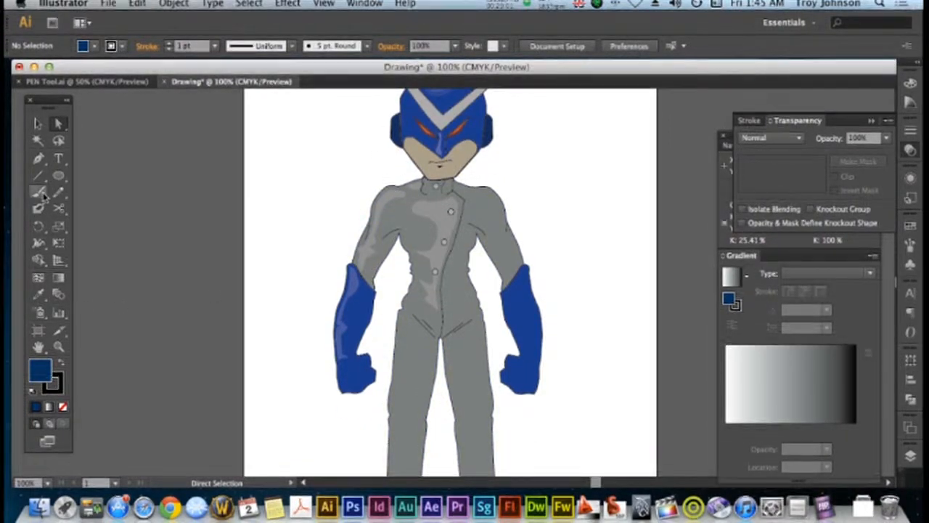
{"action": "left_click", "coordinate": [407, 319]}
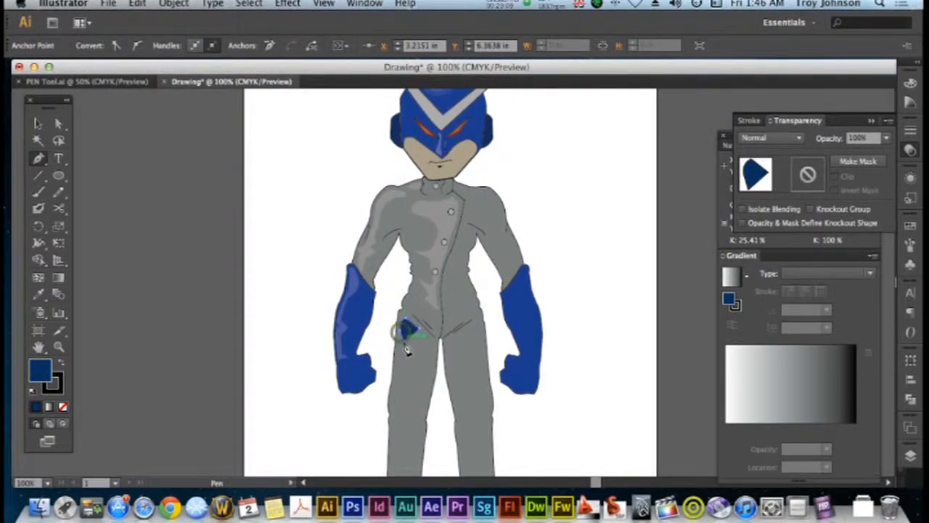
{"action": "left_click", "coordinate": [390, 396]}
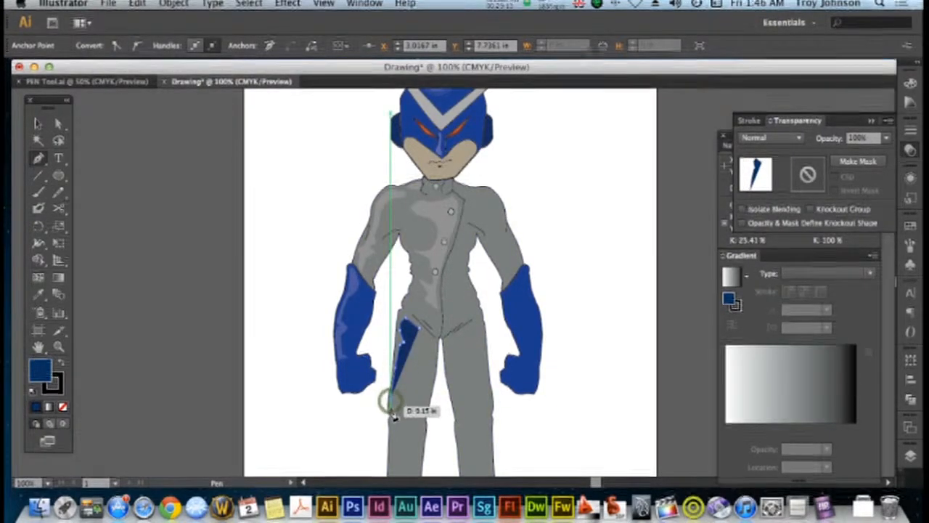
{"action": "left_click", "coordinate": [391, 406]}
{"action": "left_click", "coordinate": [388, 425]}
{"action": "scroll", "coordinate": [387, 427], "scroll_direction": "down", "scroll_amount": 3}
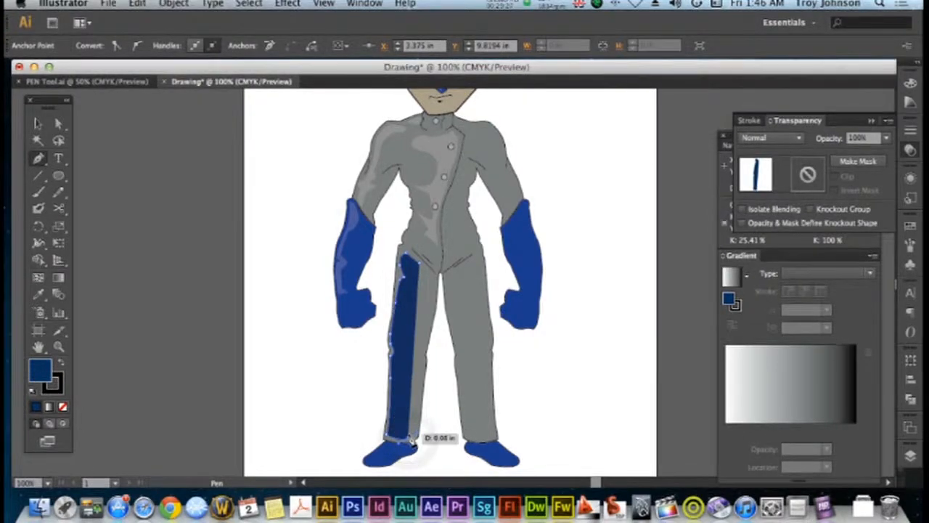
Finish the highlight path up the inner side of the left-hand trouser leg, with jagged folds at knee and hip, and close it
{"action": "left_click_drag", "start_coordinate": [409, 444], "coordinate": [413, 309]}
{"action": "left_click", "coordinate": [406, 339]}
{"action": "left_click", "coordinate": [407, 313]}
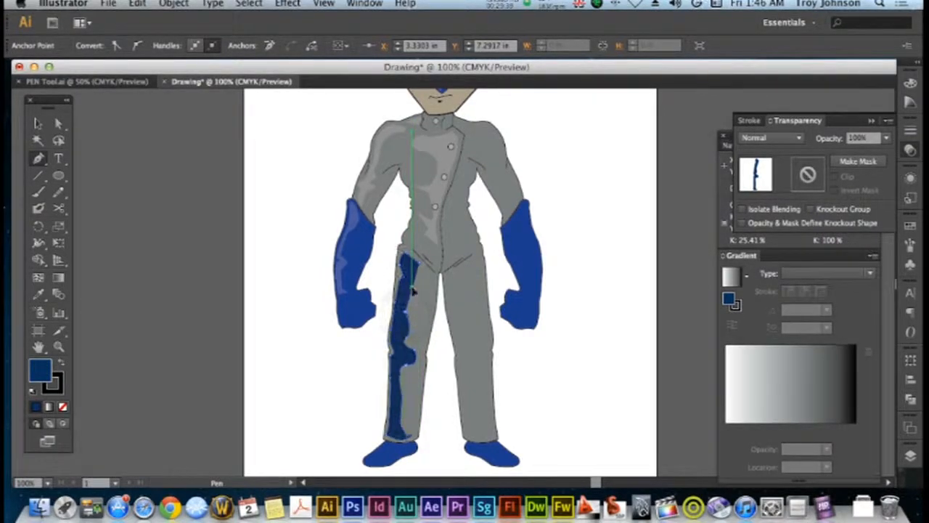
{"action": "left_click", "coordinate": [425, 293]}
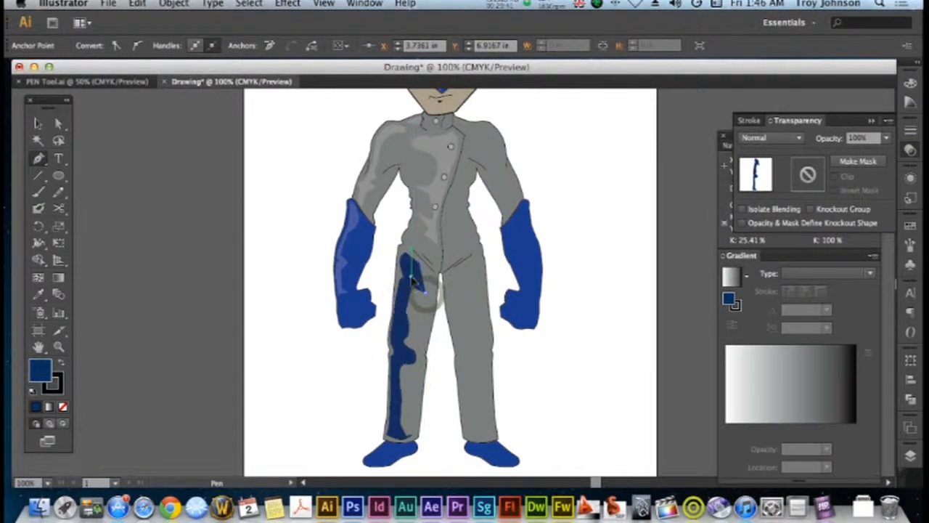
{"action": "left_click", "coordinate": [424, 281]}
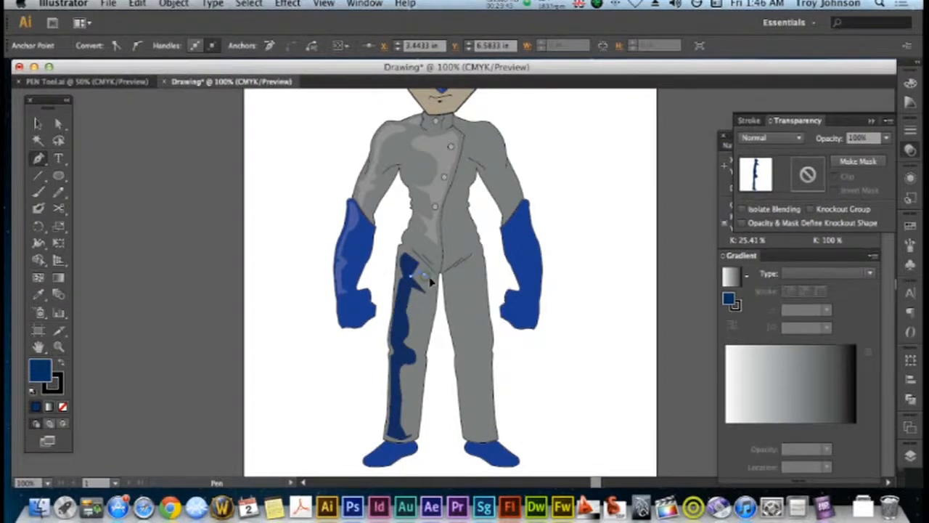
{"action": "left_click_drag", "start_coordinate": [439, 283], "coordinate": [440, 282]}
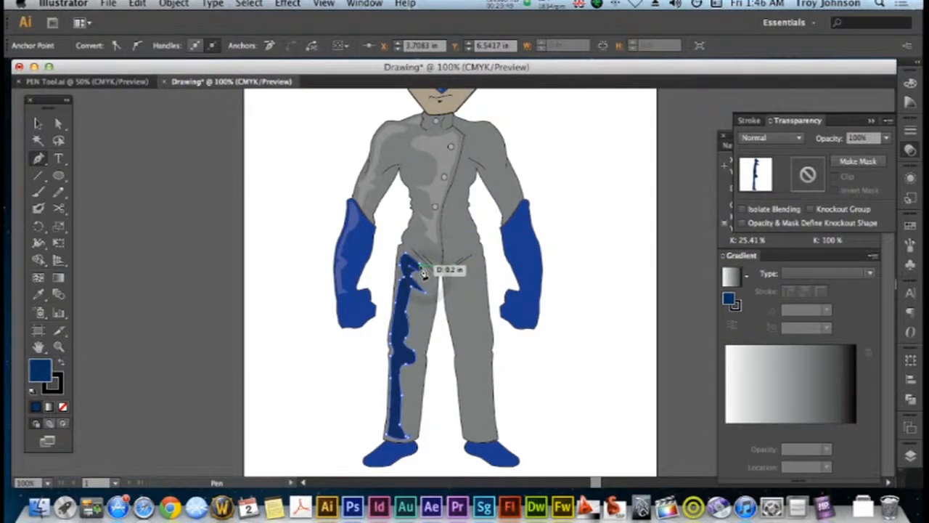
{"action": "left_click", "coordinate": [416, 266]}
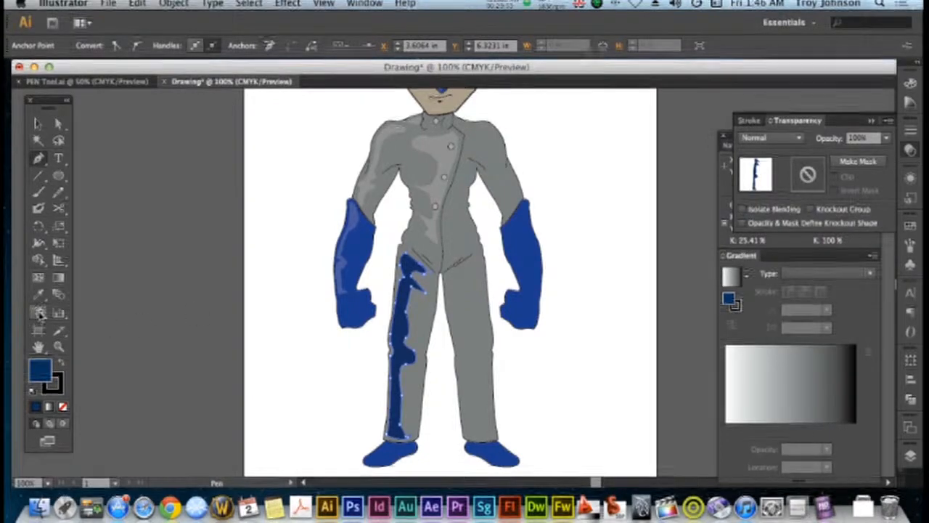
Copy the sleeve highlight's appearance onto the left-hand trouser leg highlight with the Eyedropper, and deselect it
{"action": "left_click", "coordinate": [370, 175]}
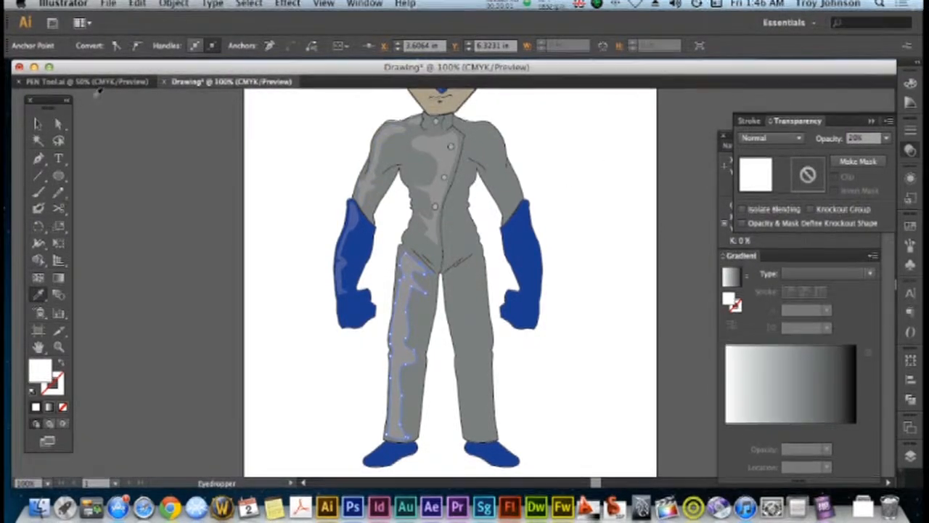
{"action": "left_click", "coordinate": [39, 124]}
{"action": "left_click", "coordinate": [295, 253]}
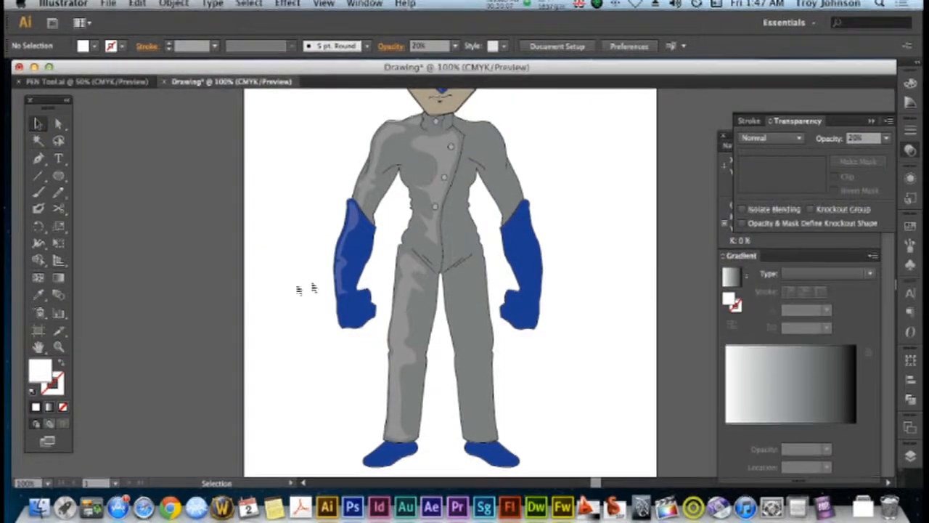
Draw a closed, narrow shading shape with the Pen tool along the inner edge of the right-hand glove's forearm
{"action": "scroll", "coordinate": [315, 283], "scroll_direction": "up", "scroll_amount": 3}
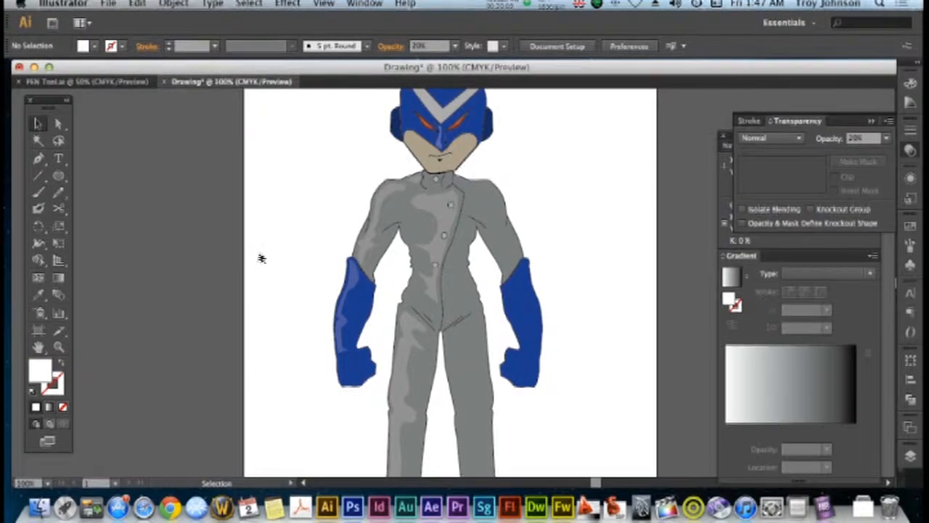
{"action": "scroll", "coordinate": [197, 240], "scroll_direction": "down", "scroll_amount": 1}
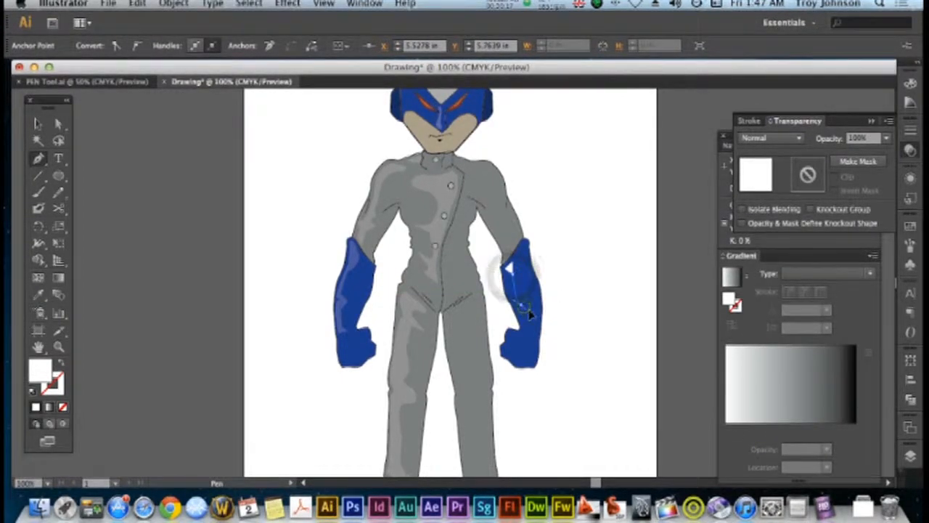
{"action": "left_click", "coordinate": [523, 311]}
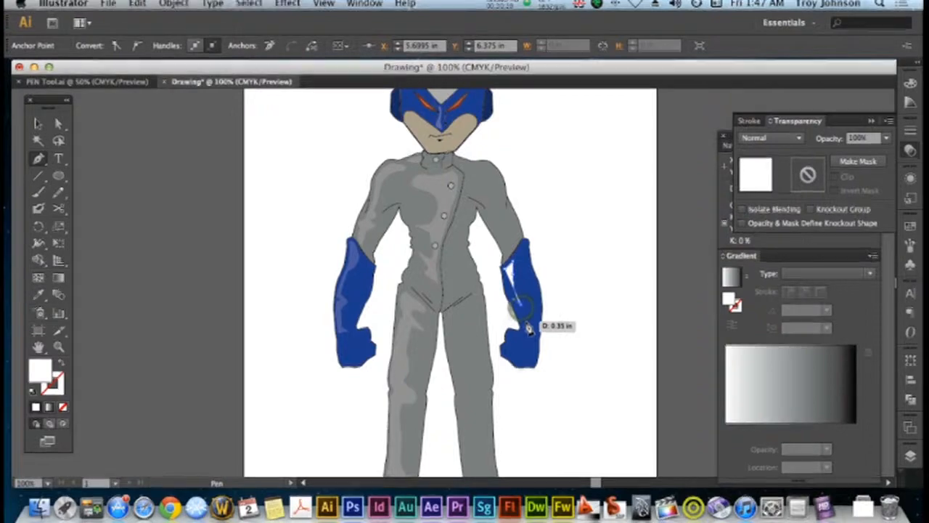
{"action": "left_click", "coordinate": [526, 334]}
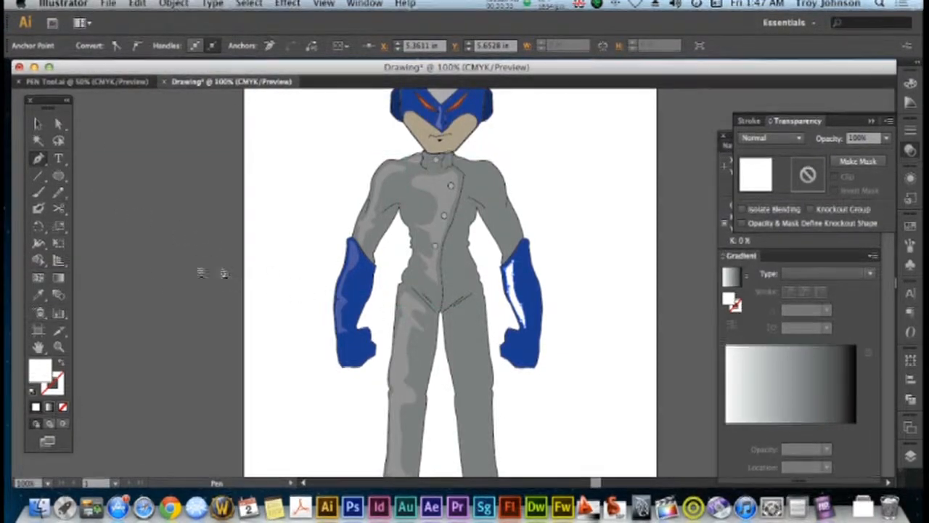
Fill the new right-hand glove shape with near-black 020202
{"action": "double_click", "coordinate": [46, 371]}
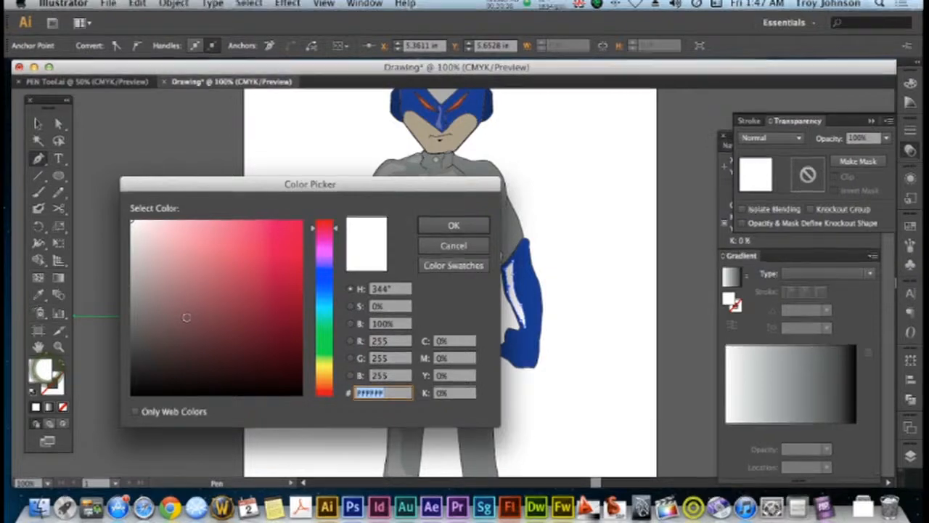
{"action": "left_click_drag", "start_coordinate": [156, 336], "coordinate": [128, 390]}
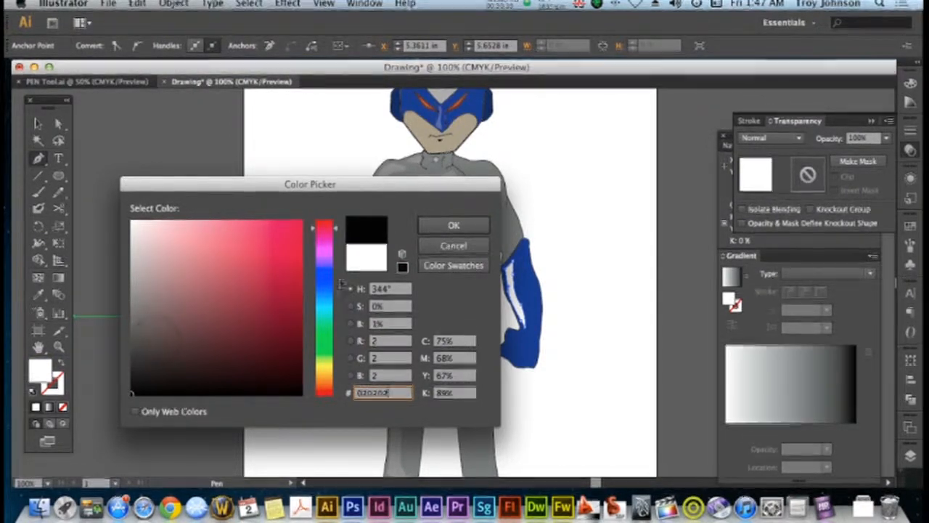
{"action": "left_click", "coordinate": [450, 226]}
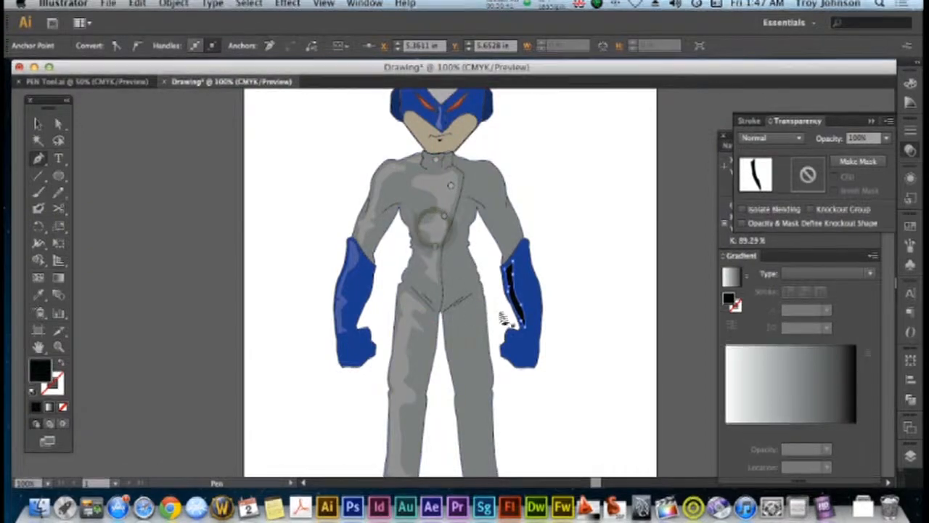
Widen the right-hand glove's shading shape by moving its anchor points with Direct Selection so it meets the cuff and inner edge, and deselect it
{"action": "left_click", "coordinate": [58, 123]}
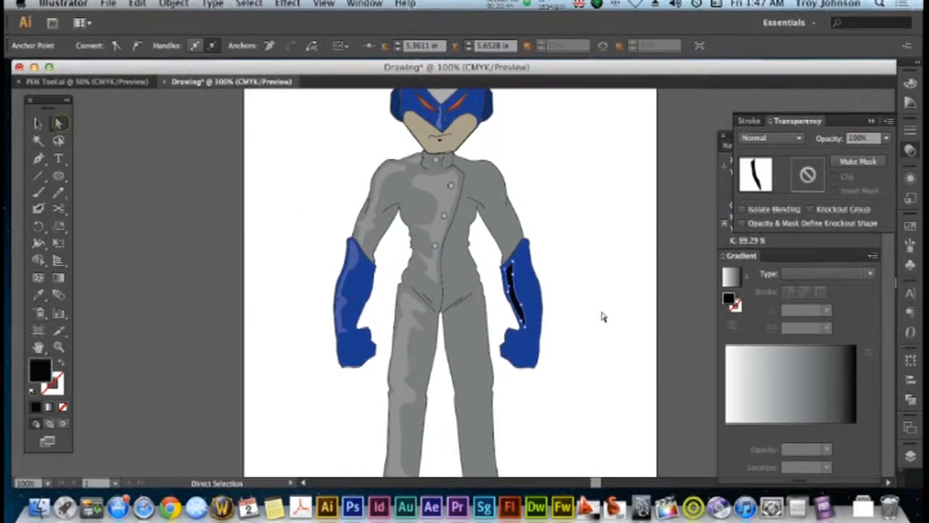
{"action": "left_click_drag", "start_coordinate": [512, 263], "coordinate": [525, 332]}
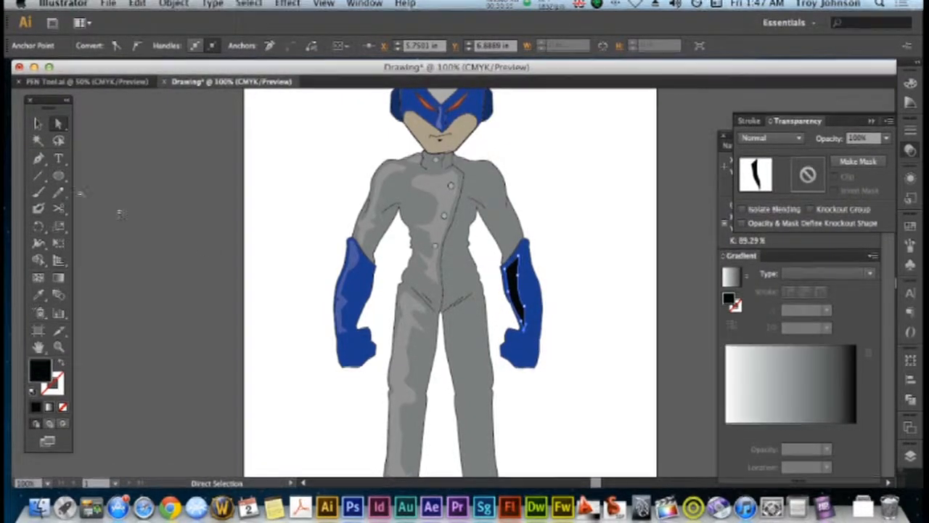
{"action": "left_click", "coordinate": [38, 123]}
{"action": "left_click", "coordinate": [90, 170]}
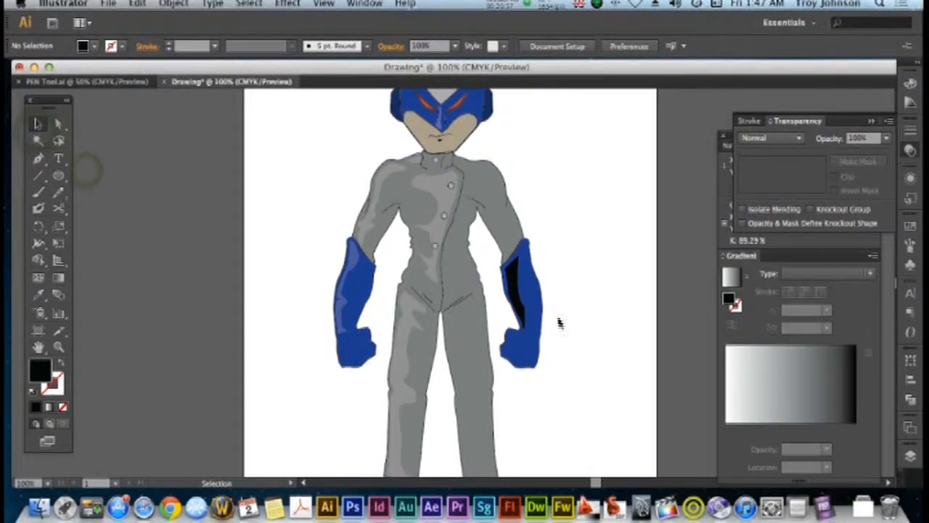
Try adding gradient mesh points to the black shading shape on the right-hand glove, and undo them
{"action": "left_click", "coordinate": [515, 286]}
{"action": "key", "text": "u"}
{"action": "left_click", "coordinate": [512, 278]}
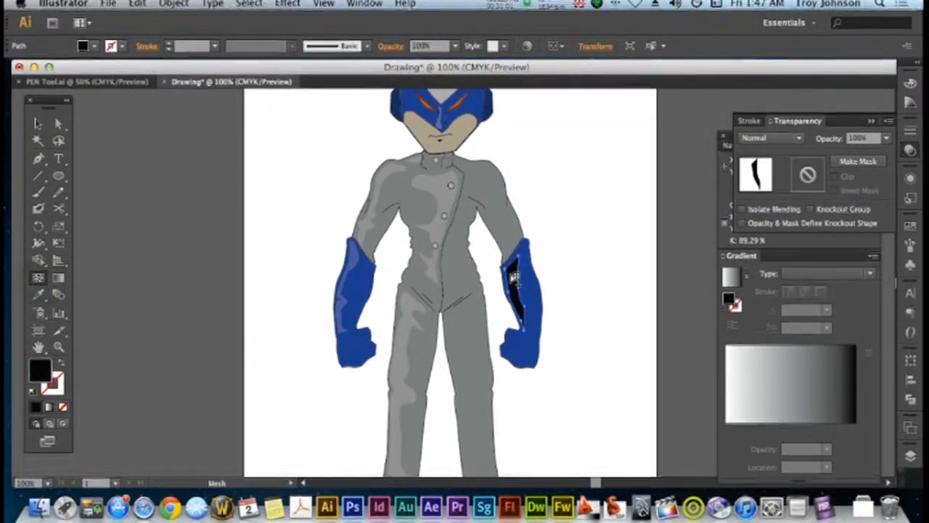
{"action": "left_click", "coordinate": [515, 276]}
{"action": "left_click", "coordinate": [512, 278]}
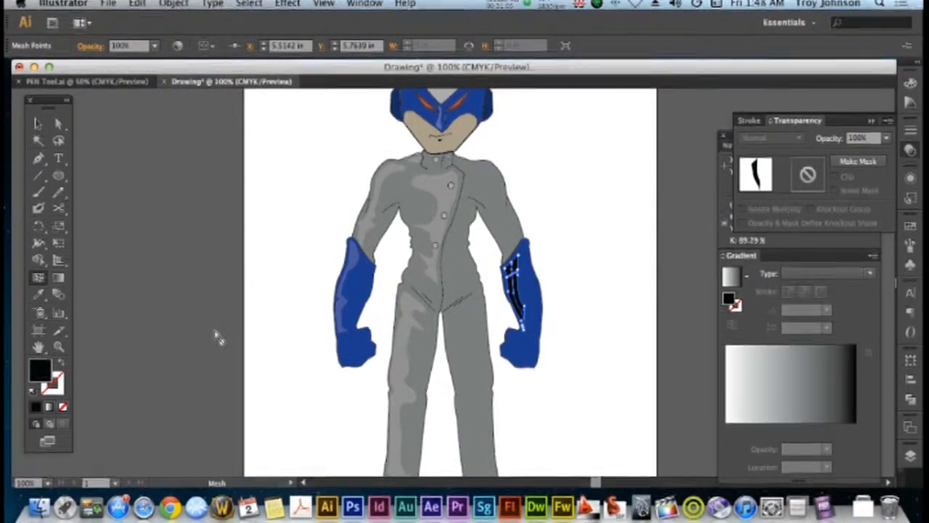
{"action": "key", "text": "super+z"}
{"action": "key", "text": "super+z"}
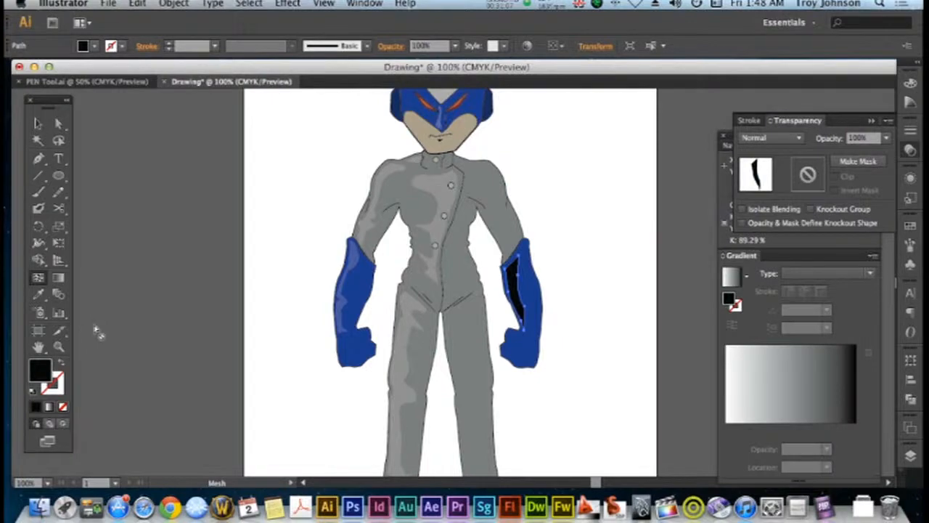
Copy the glove's blue onto the shading shape with the Eyedropper and add a gradient mesh point near its upper end
{"action": "left_click", "coordinate": [38, 294]}
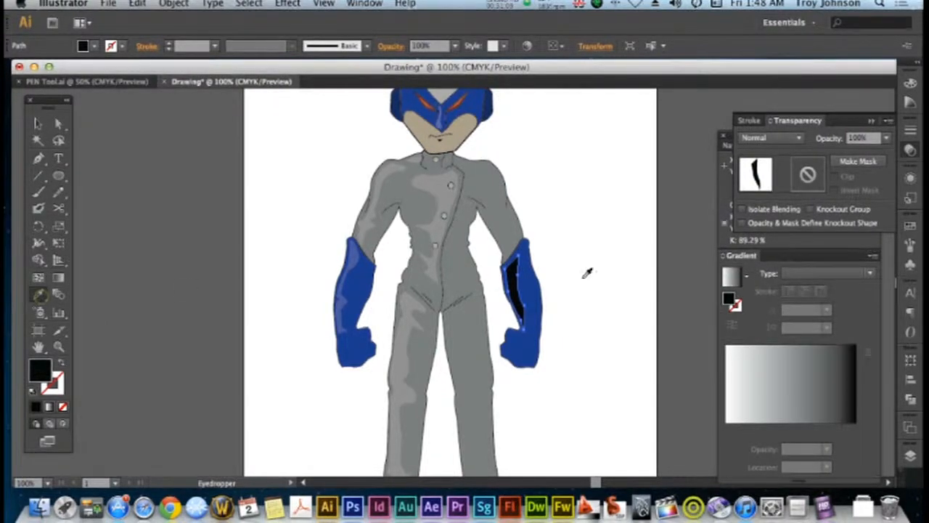
{"action": "left_click", "coordinate": [530, 291]}
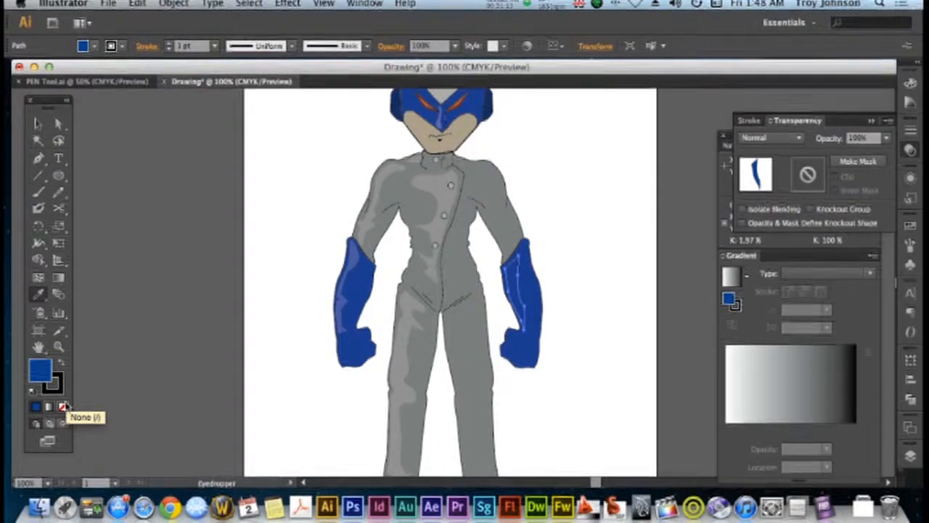
{"action": "left_click", "coordinate": [38, 277]}
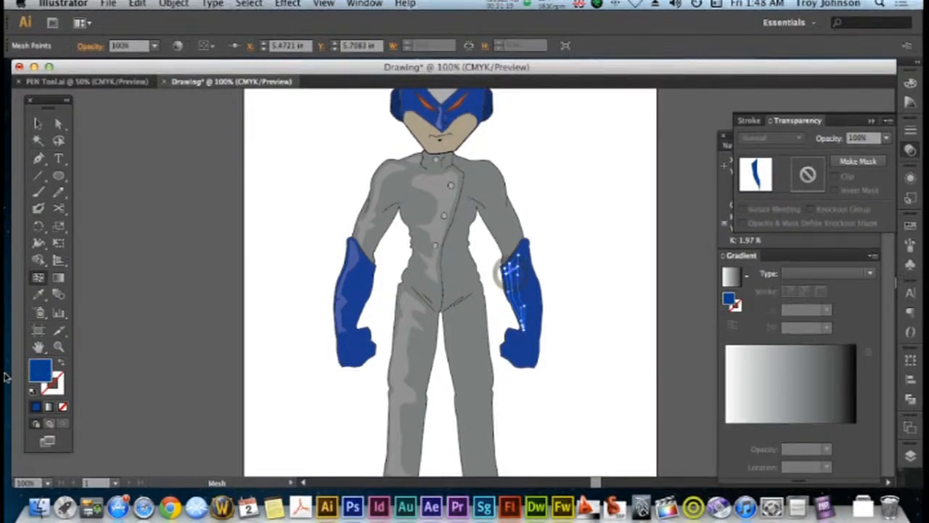
Colour the selected mesh point near-black to create a soft shadow on the right-hand glove, and deselect the mesh
{"action": "double_click", "coordinate": [40, 371]}
{"action": "left_click", "coordinate": [159, 313]}
{"action": "left_click_drag", "start_coordinate": [154, 328], "coordinate": [121, 395]}
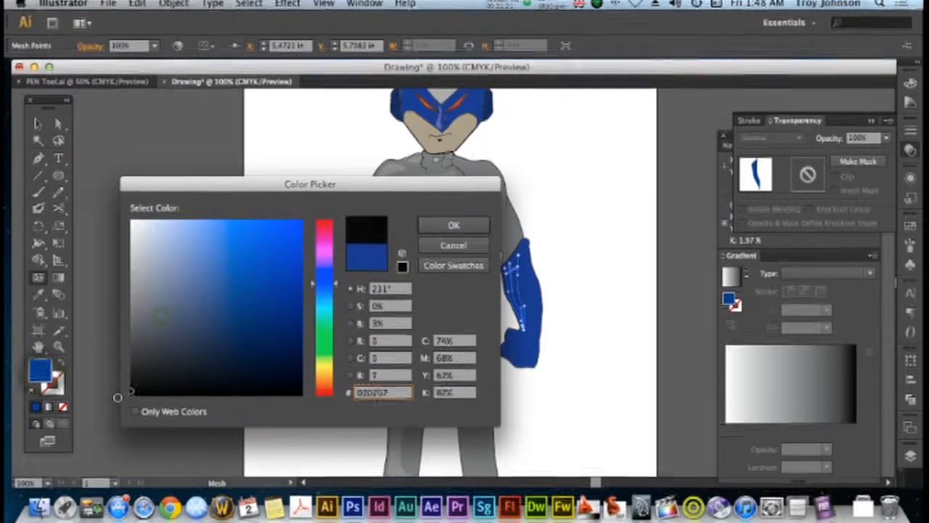
{"action": "left_click", "coordinate": [452, 224]}
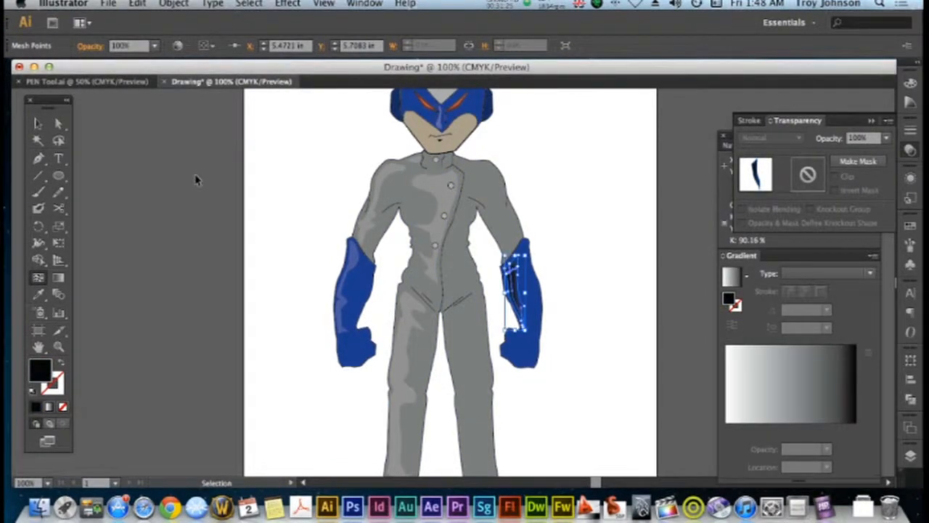
{"action": "key", "text": "super+equal"}
{"action": "key", "text": "super+equal"}
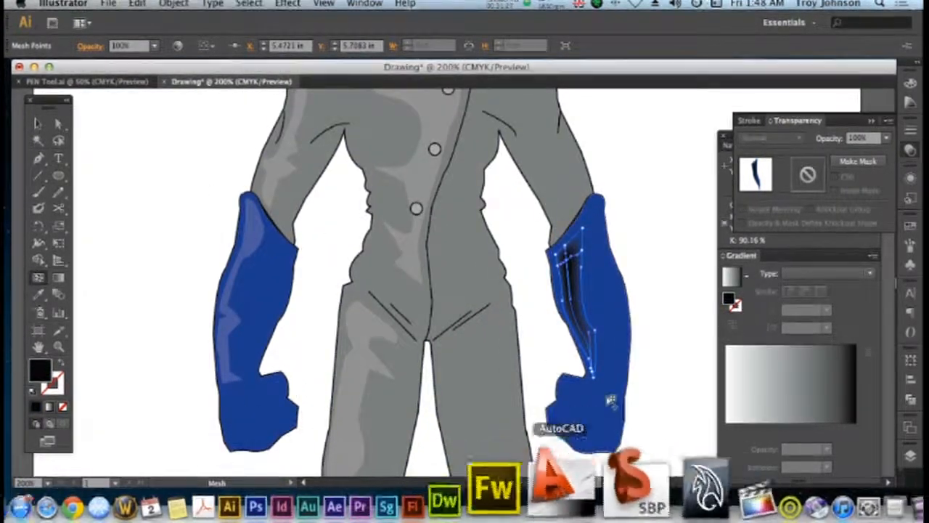
{"action": "scroll", "coordinate": [595, 482], "scroll_direction": "right", "scroll_amount": 5}
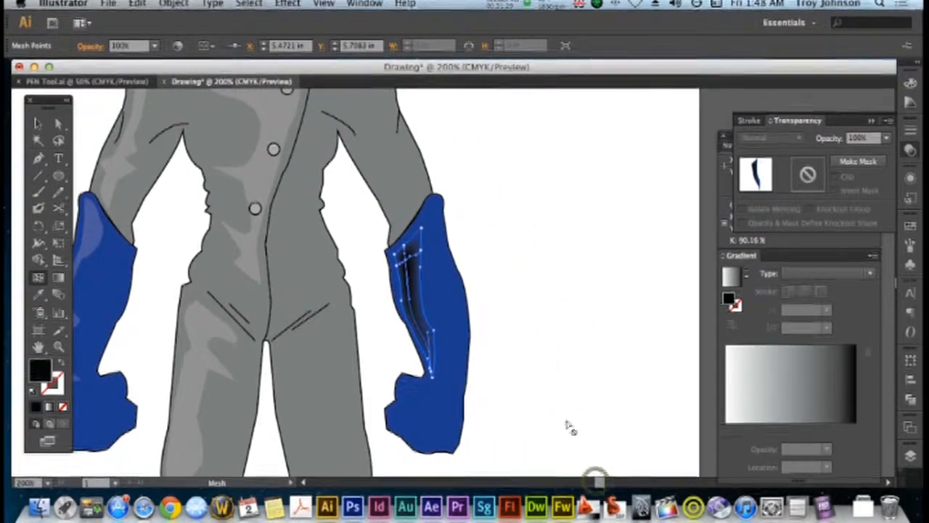
{"action": "left_click", "coordinate": [556, 398]}
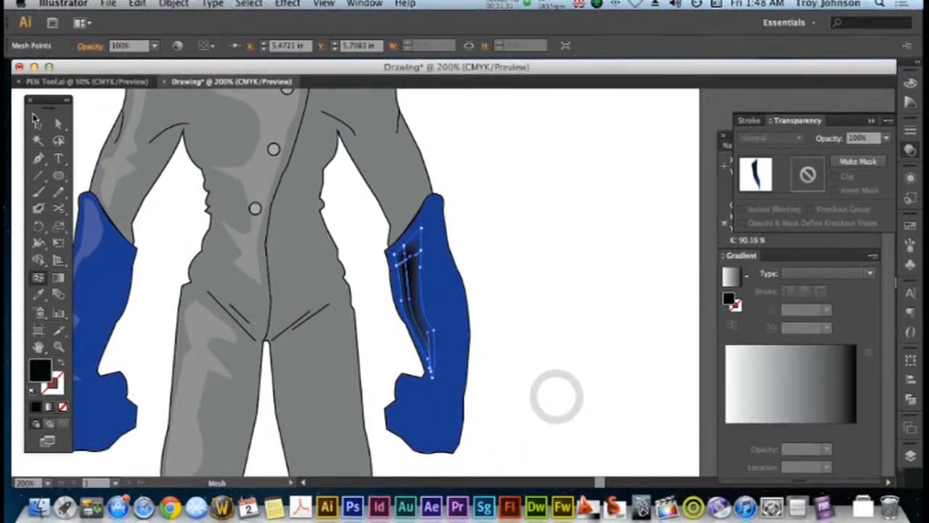
{"action": "left_click", "coordinate": [472, 252]}
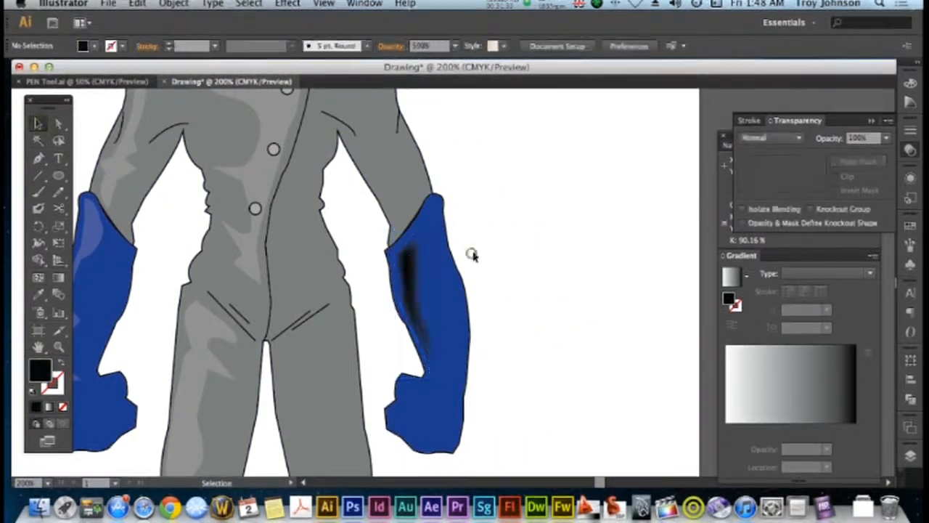
Move the inner-edge points of the right-hand glove's shadow mesh outward with Direct Selection so they meet the glove outline
{"action": "left_click", "coordinate": [410, 272]}
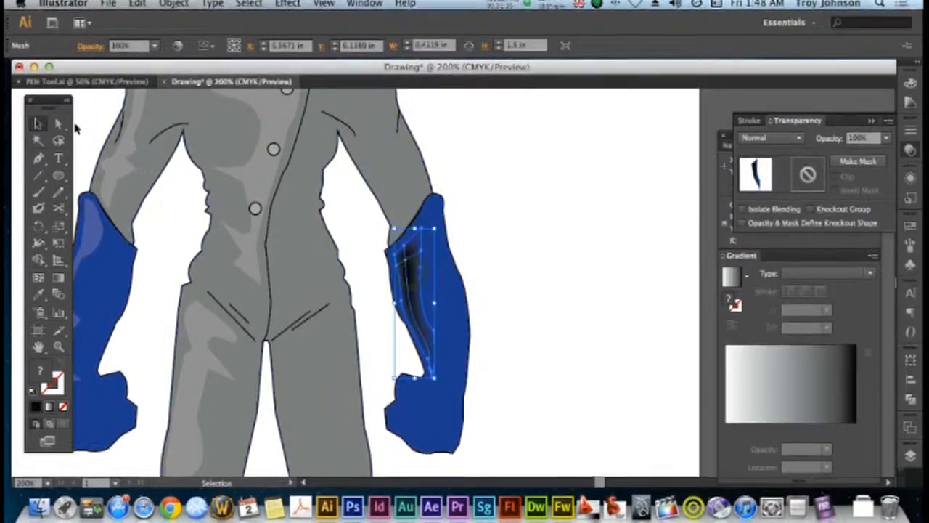
{"action": "left_click", "coordinate": [665, 310]}
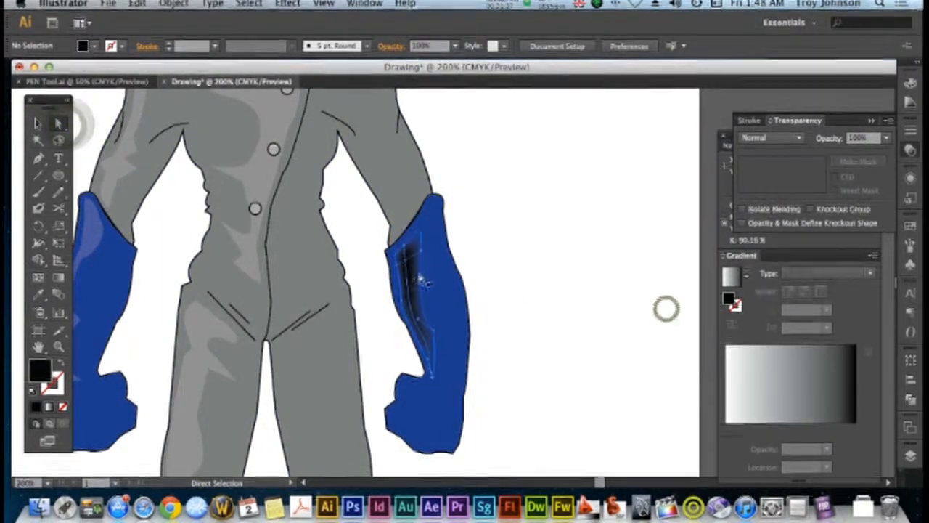
{"action": "left_click", "coordinate": [417, 272]}
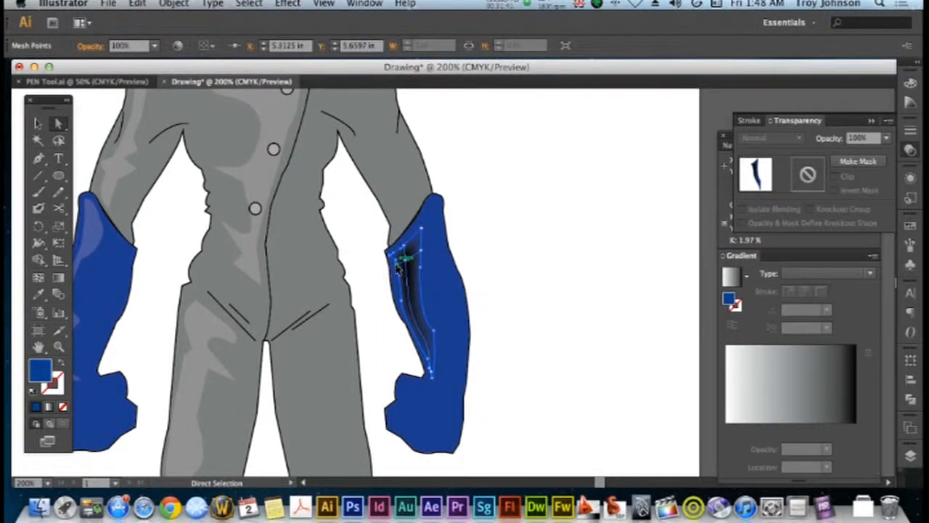
{"action": "left_click", "coordinate": [398, 275]}
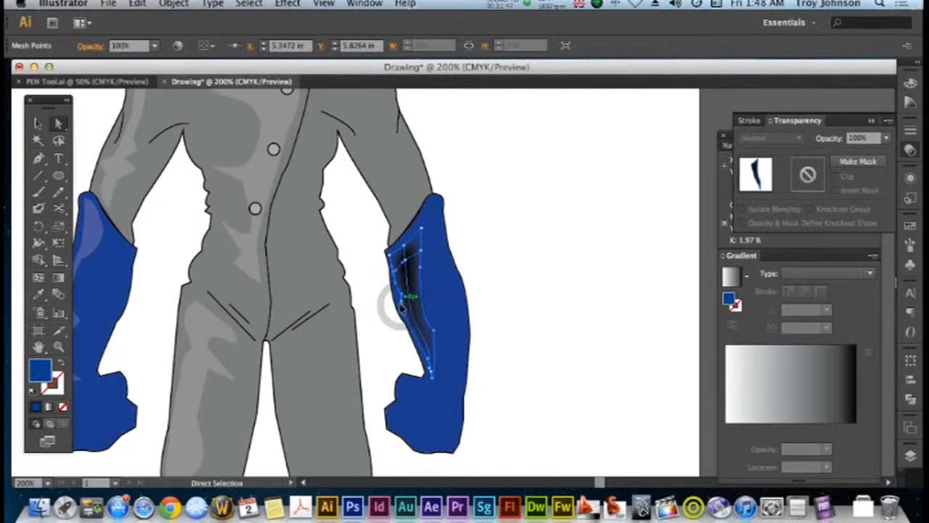
{"action": "left_click", "coordinate": [402, 307]}
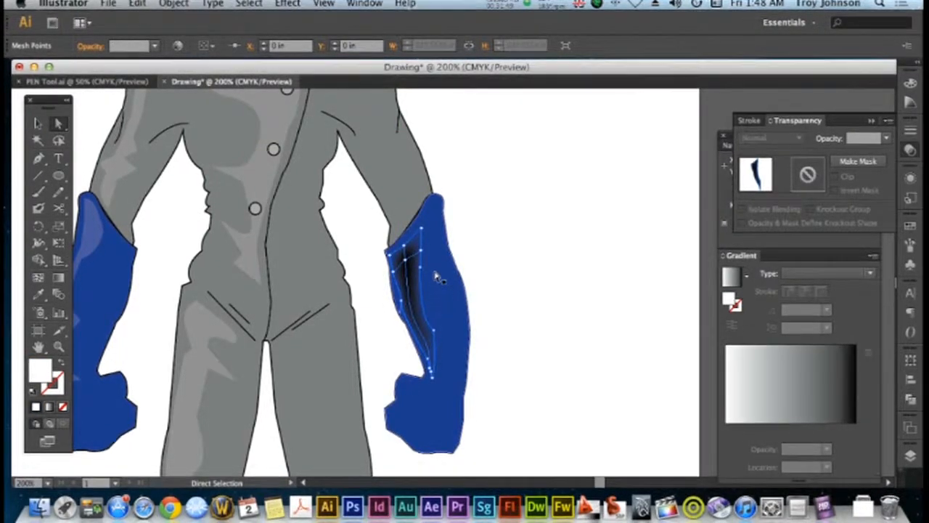
Raise the shadow mesh's upper corner point toward the cuff, shift its near-black point toward the glove's inner edge, and deselect it
{"action": "mouse_move", "coordinate": [425, 234]}
{"action": "left_mouse_down"}
{"action": "mouse_move", "coordinate": [431, 204]}
{"action": "mouse_move", "coordinate": [425, 229]}
{"action": "left_mouse_up"}
{"action": "key", "text": "super+z"}
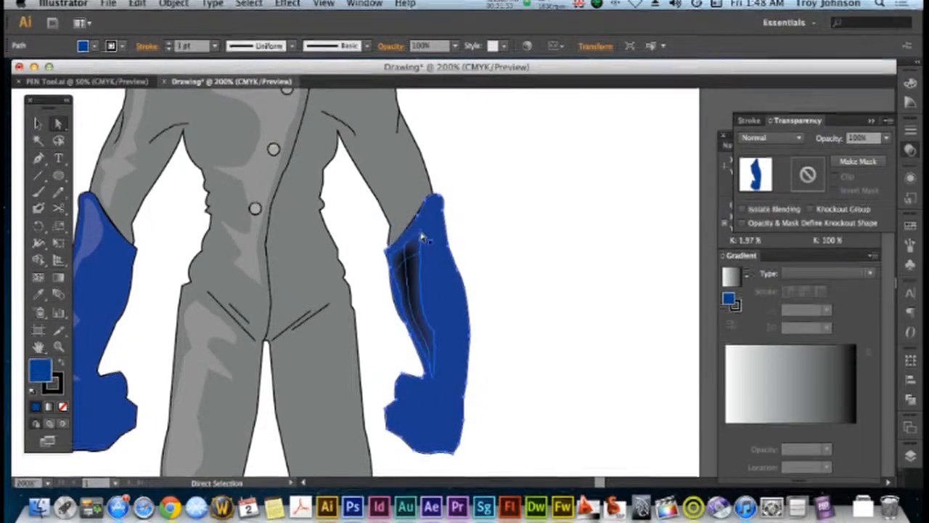
{"action": "left_click", "coordinate": [417, 245]}
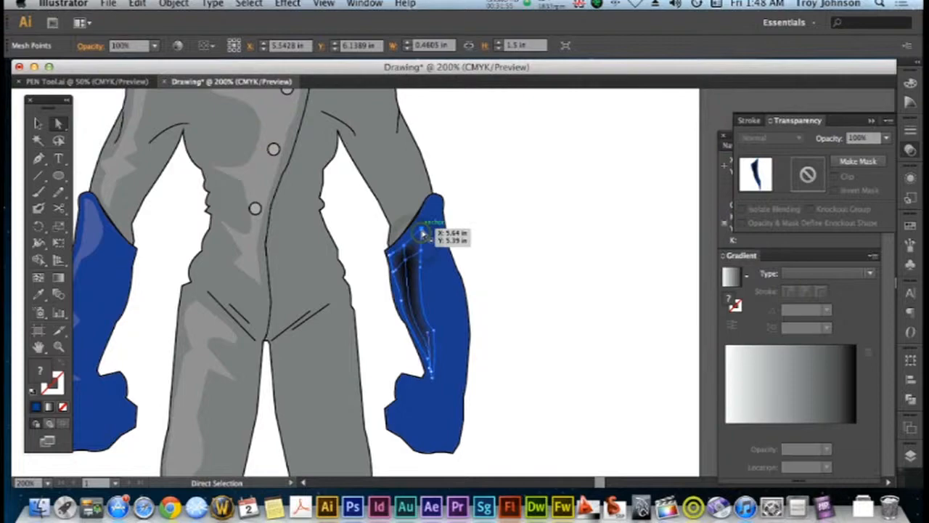
{"action": "left_click", "coordinate": [422, 231]}
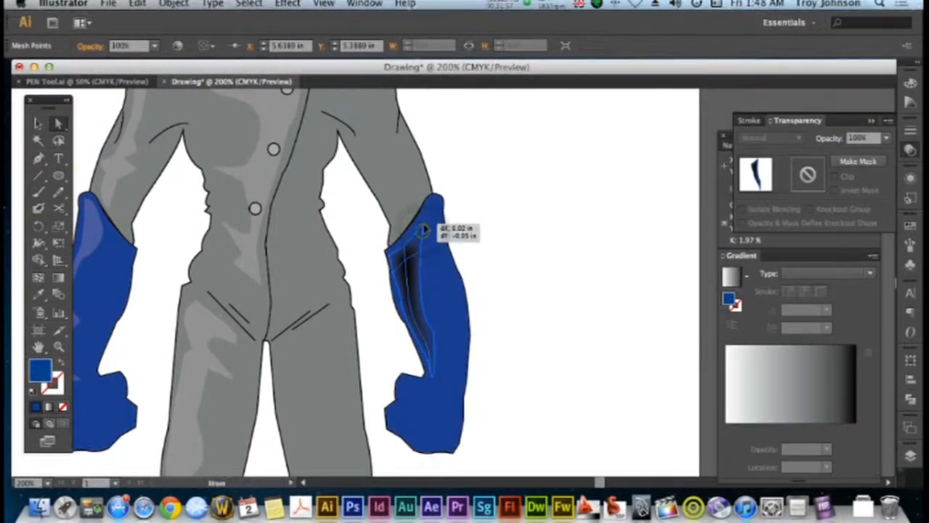
{"action": "left_click_drag", "start_coordinate": [425, 227], "coordinate": [425, 227]}
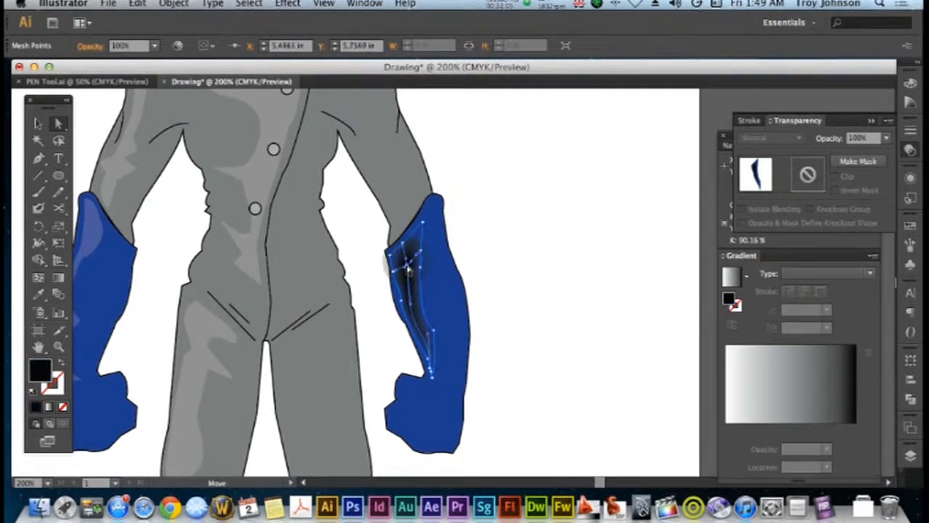
{"action": "left_click_drag", "start_coordinate": [409, 270], "coordinate": [402, 267]}
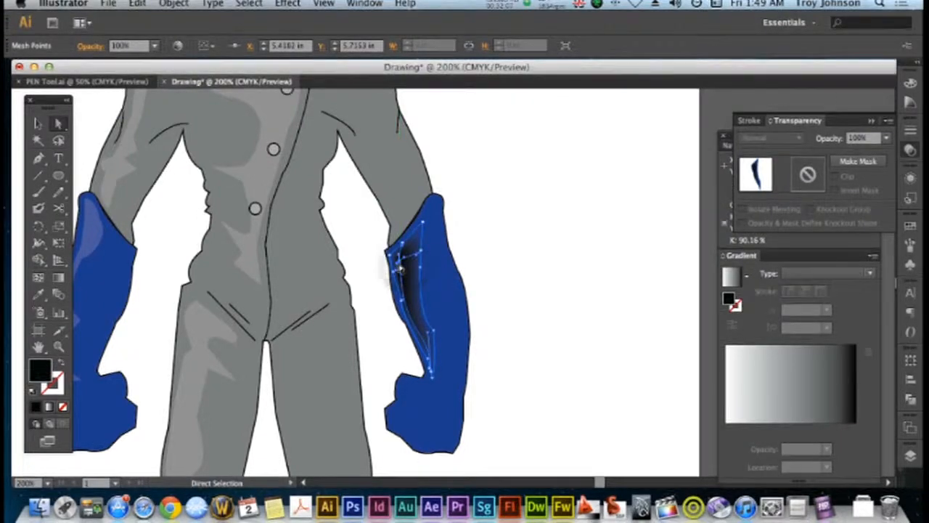
{"action": "left_click", "coordinate": [38, 123]}
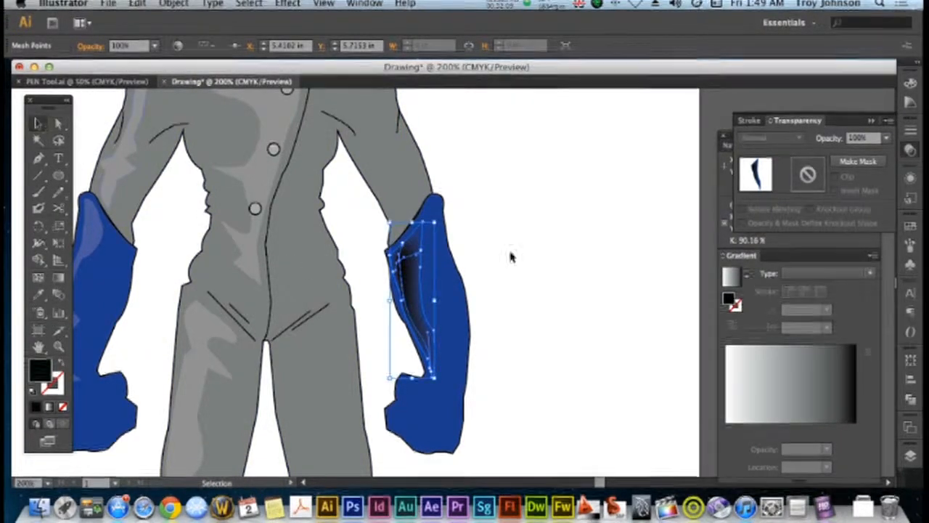
{"action": "left_click", "coordinate": [535, 262]}
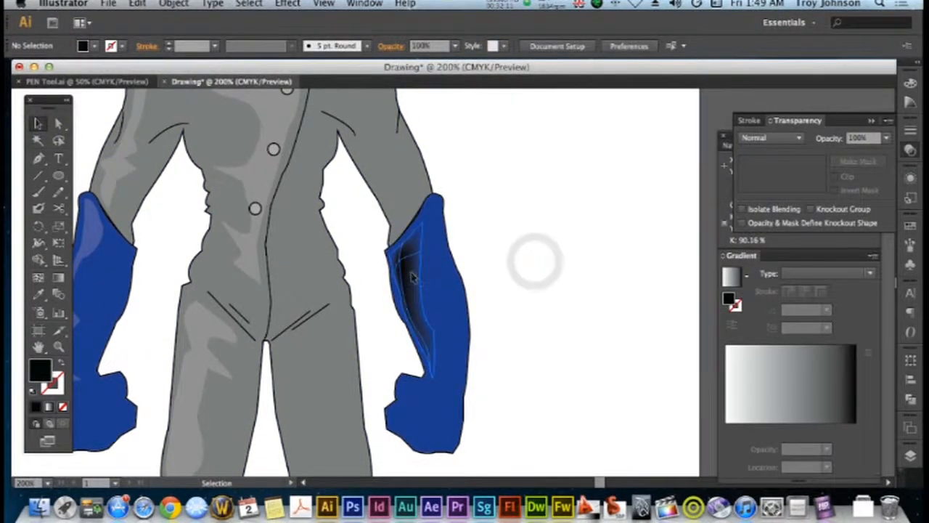
Set the opacity of the right-hand glove's shadow mesh to 30% and deselect it
{"action": "left_click", "coordinate": [424, 282]}
{"action": "left_click", "coordinate": [878, 140]}
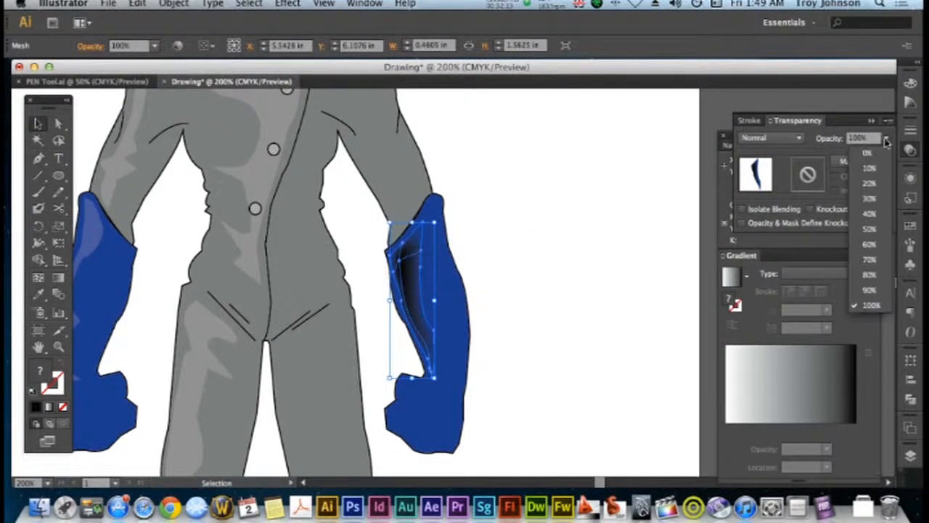
{"action": "left_click", "coordinate": [868, 204]}
{"action": "left_click", "coordinate": [604, 231]}
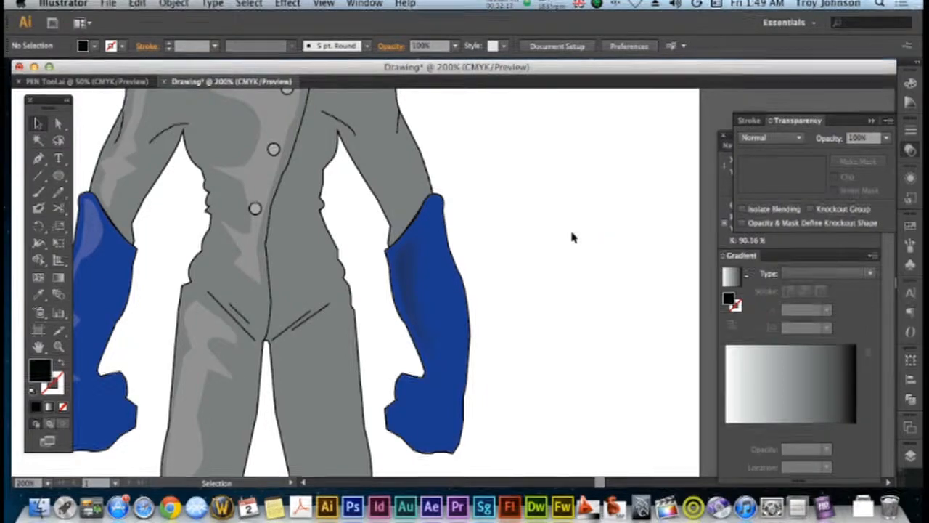
Draw a closed black shading shape with the Pen tool along the inner edge of the right-hand upper arm, from armpit to cuff
{"action": "key", "text": "super+minus"}
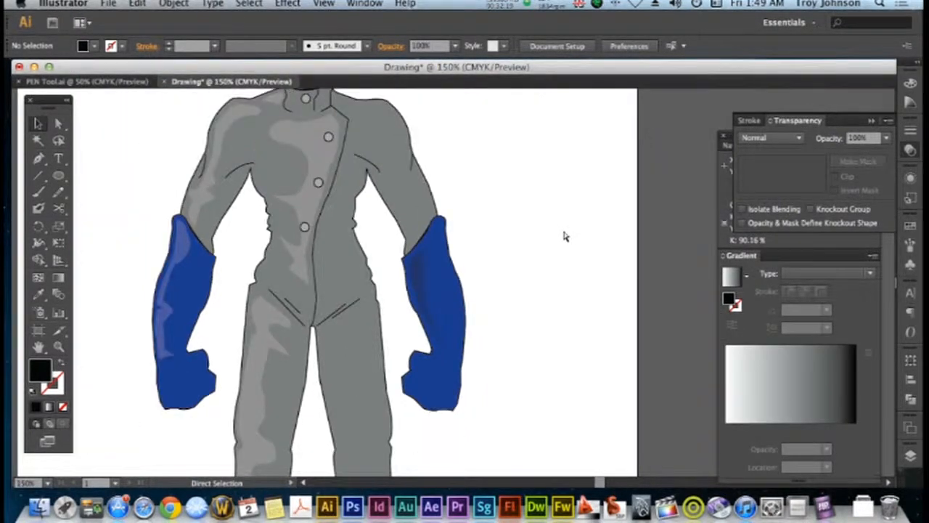
{"action": "scroll", "coordinate": [565, 236], "scroll_direction": "up", "scroll_amount": 4}
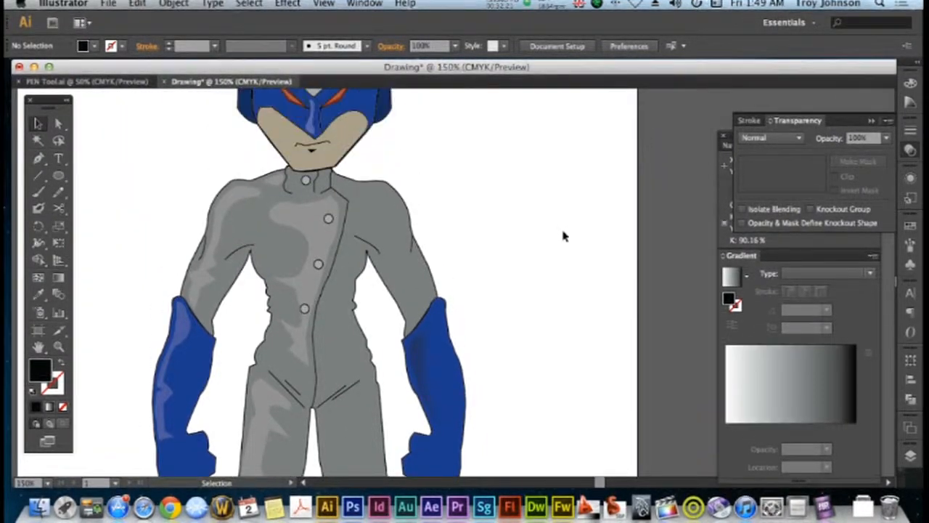
{"action": "scroll", "coordinate": [564, 234], "scroll_direction": "down", "scroll_amount": 1}
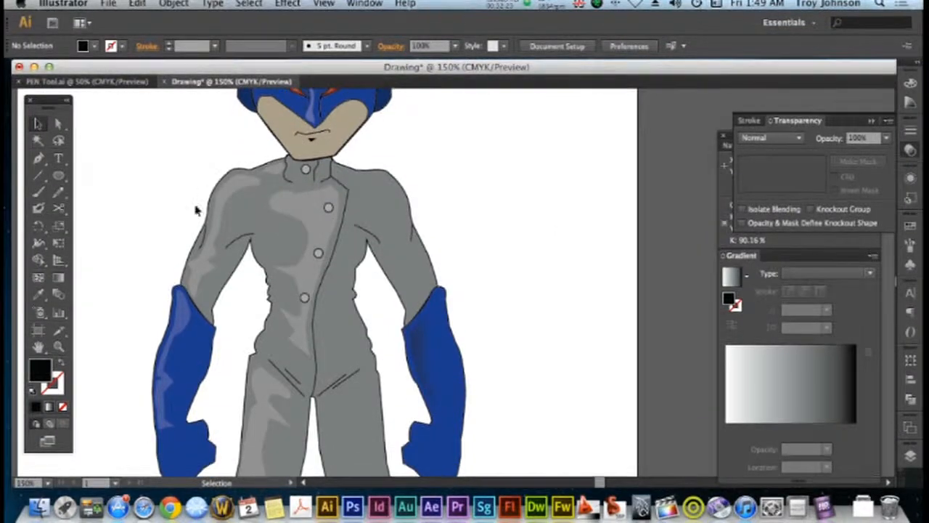
{"action": "left_click", "coordinate": [40, 159]}
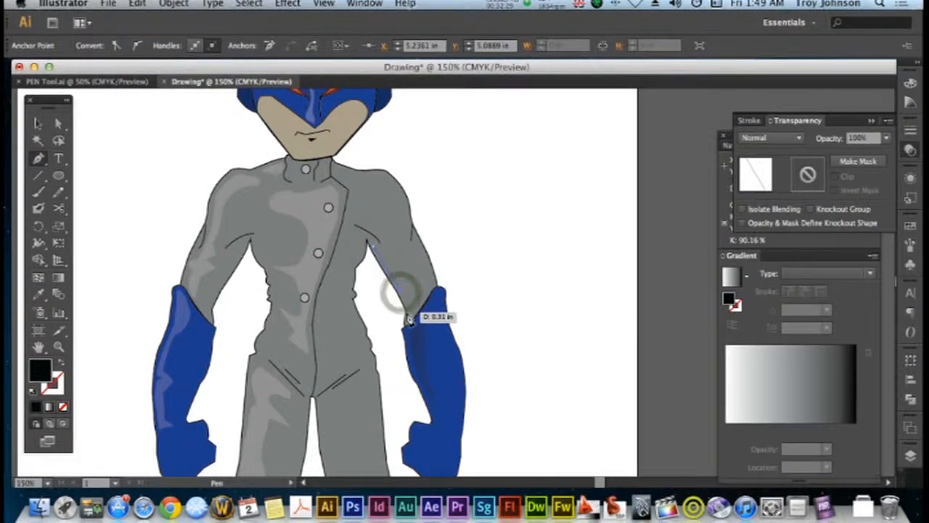
{"action": "left_click", "coordinate": [408, 316]}
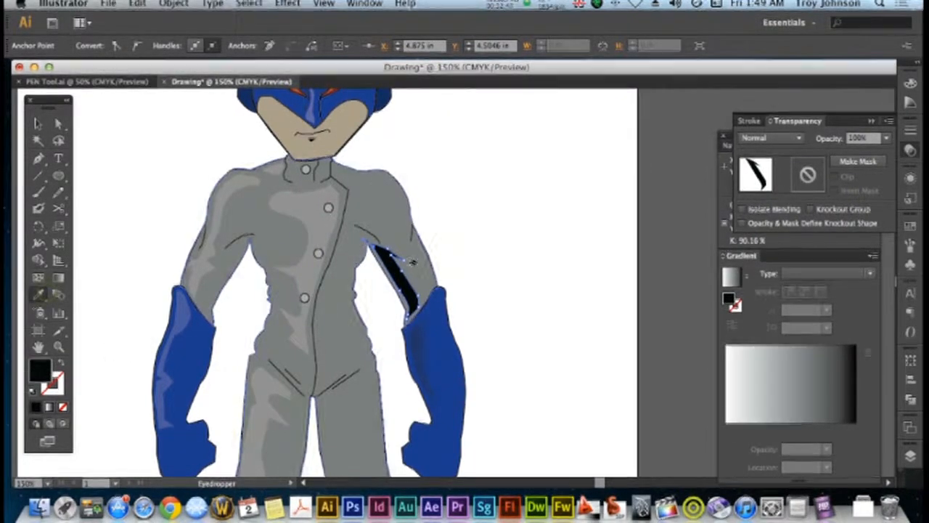
Copy the suit's grey onto the upper-arm shading shape with the Eyedropper and remove its stroke
{"action": "left_click", "coordinate": [422, 272]}
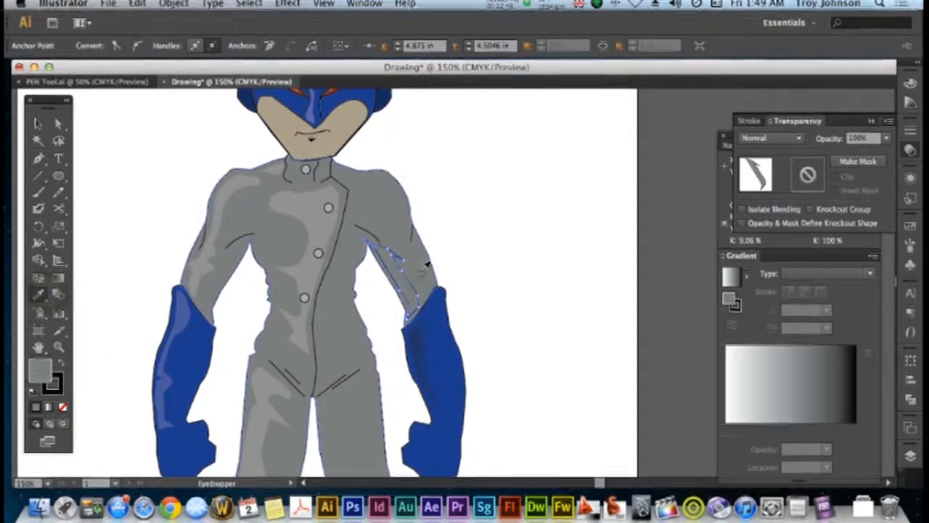
{"action": "left_click", "coordinate": [58, 388]}
{"action": "left_click", "coordinate": [63, 406]}
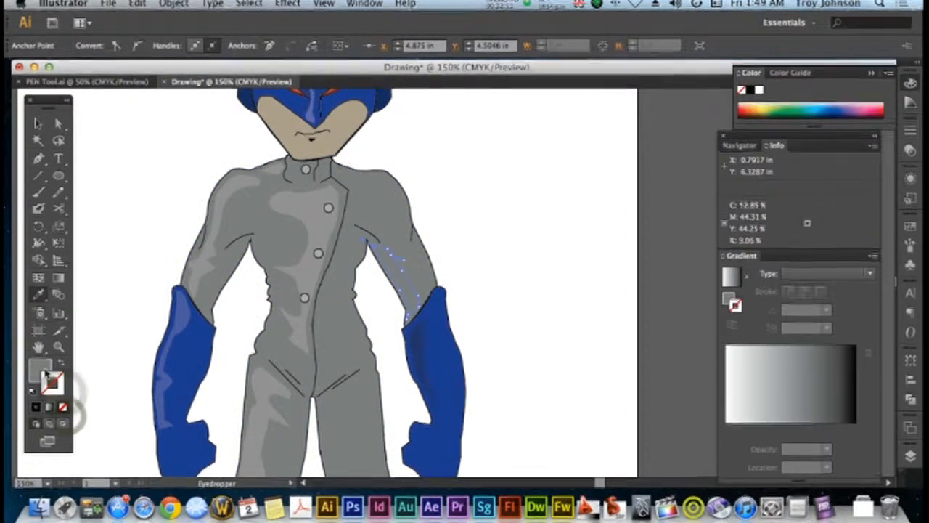
Add a gradient mesh point near the upper end of the arm shading shape, colour it 020202, and deselect the mesh
{"action": "left_click", "coordinate": [40, 279]}
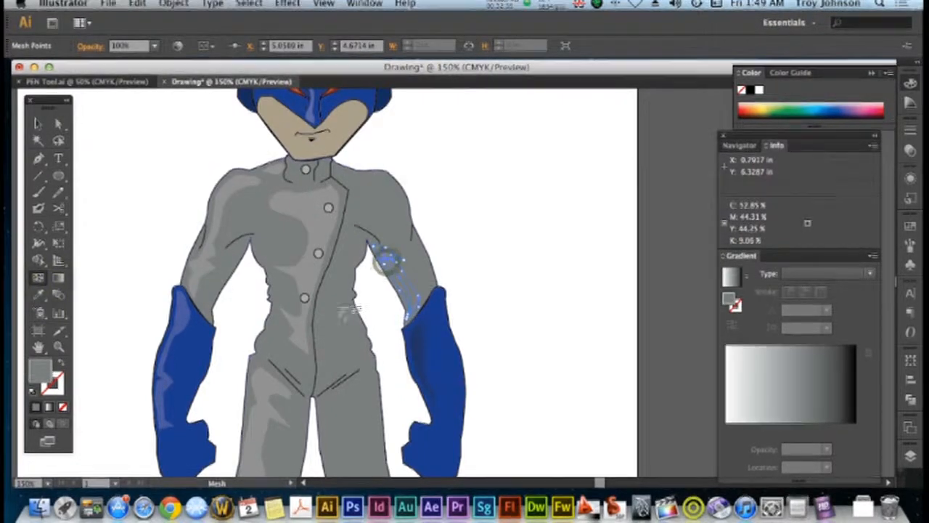
{"action": "double_click", "coordinate": [41, 370]}
{"action": "left_click_drag", "start_coordinate": [173, 366], "coordinate": [127, 394]}
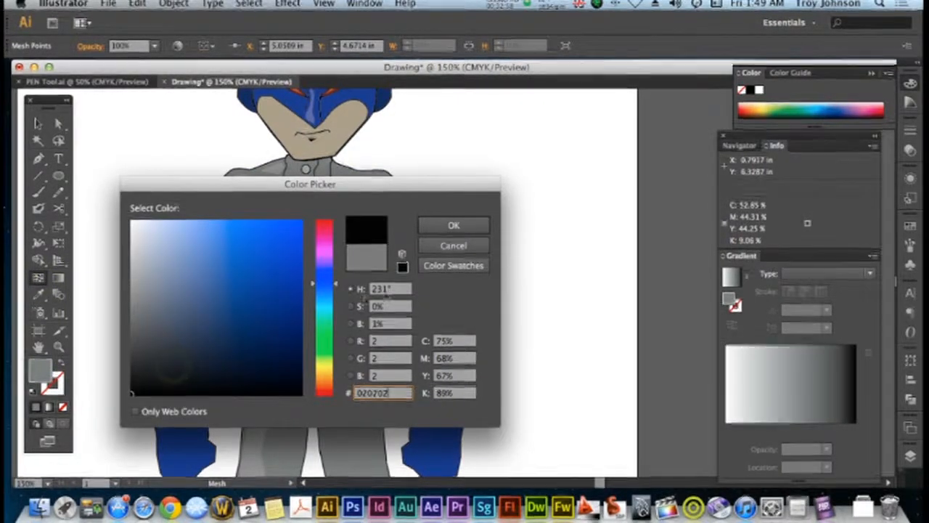
{"action": "left_click", "coordinate": [465, 230]}
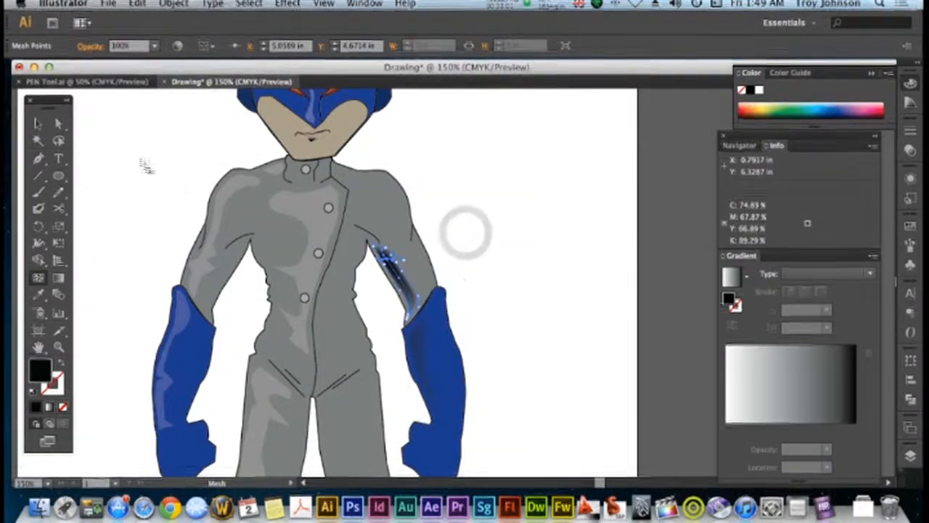
{"action": "left_click", "coordinate": [544, 292]}
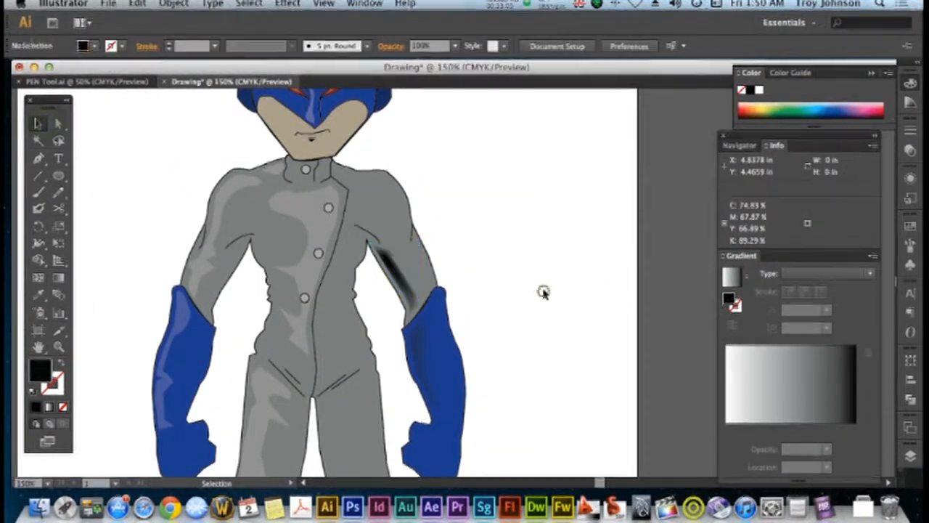
Set the opacity of the right-hand upper arm's shadow mesh to 20% and deselect it
{"action": "left_click", "coordinate": [391, 267]}
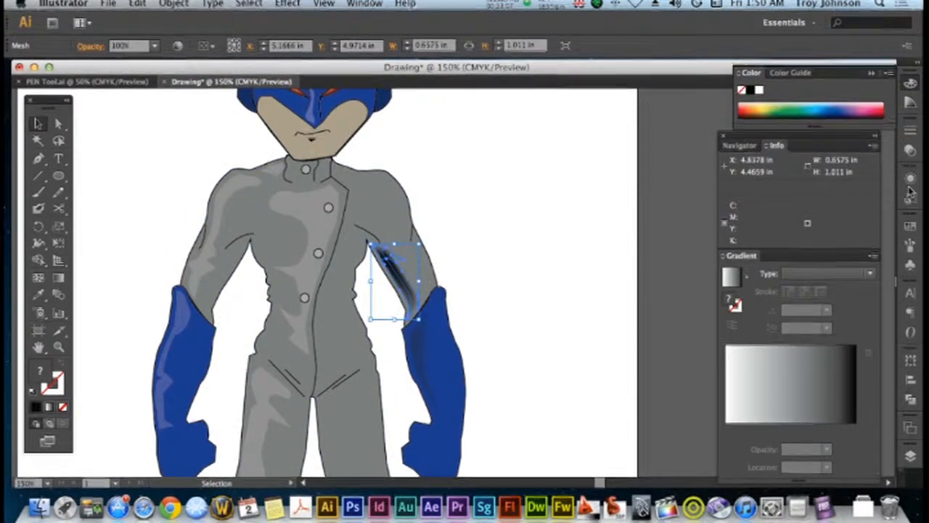
{"action": "left_click", "coordinate": [910, 150]}
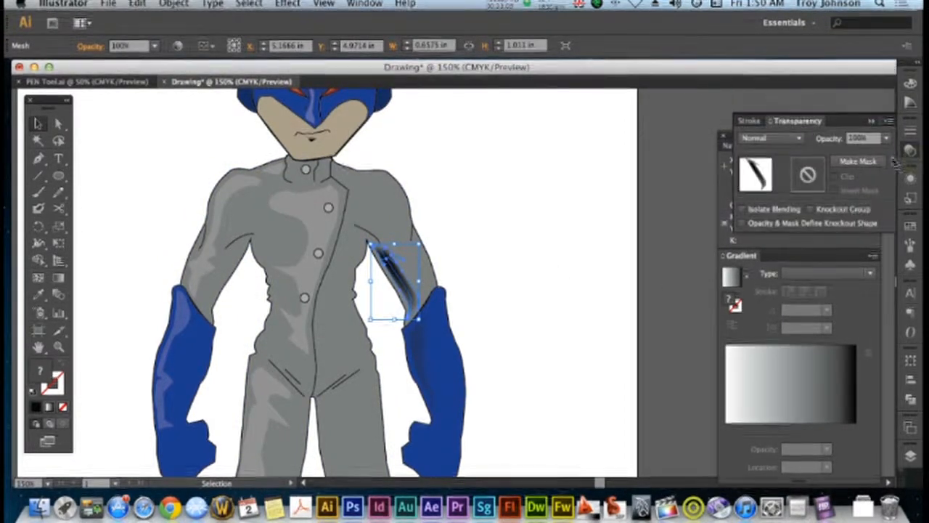
{"action": "left_click", "coordinate": [889, 138]}
{"action": "left_click", "coordinate": [869, 183]}
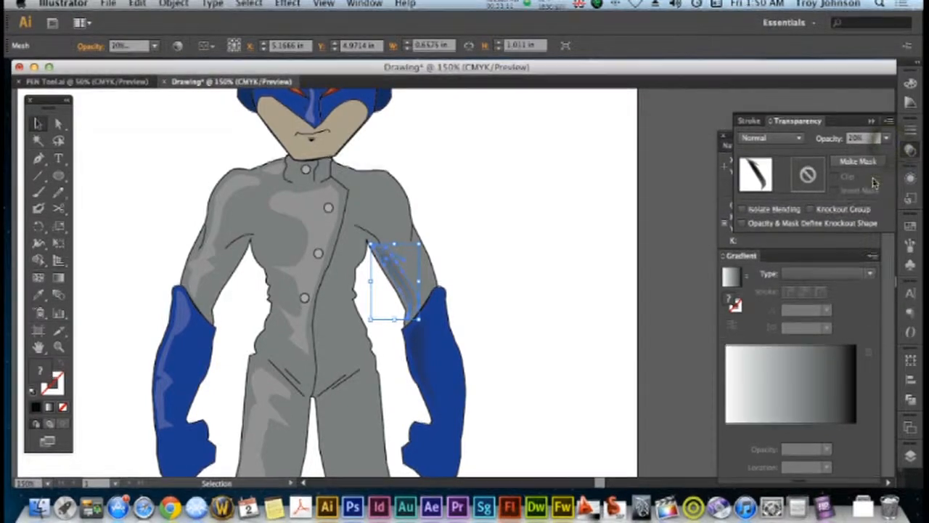
{"action": "left_click", "coordinate": [601, 245]}
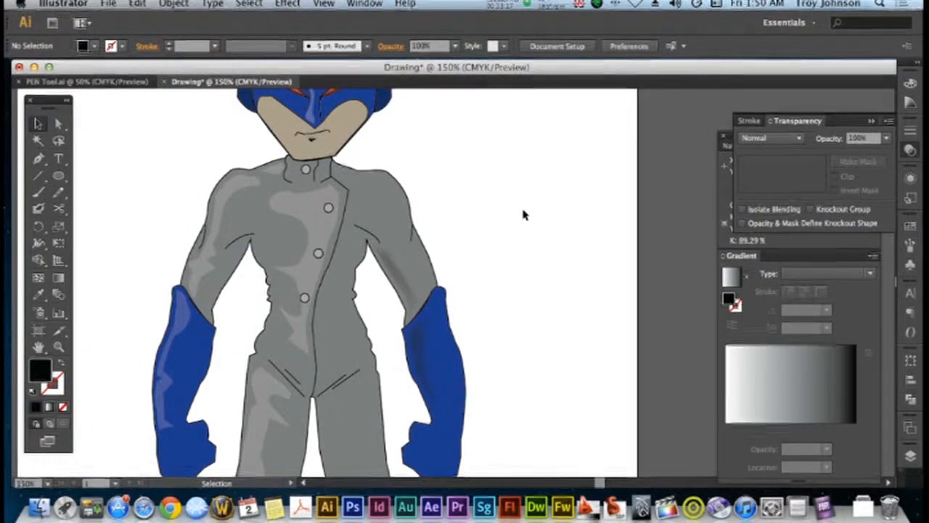
Examine the highlights and shadows across the whole figure, from the helmet down to the boots
{"action": "key", "text": "a"}
{"action": "key", "text": "super+minus"}
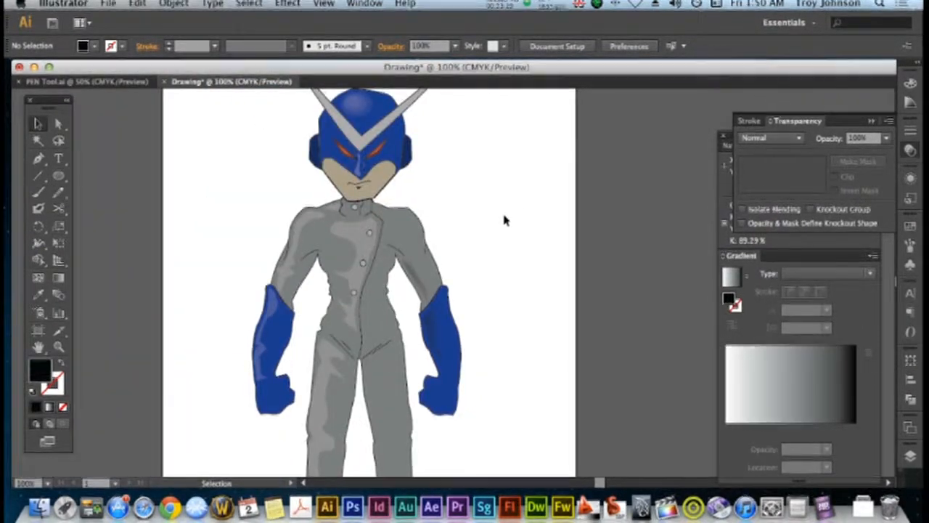
{"action": "scroll", "coordinate": [506, 220], "scroll_direction": "down", "scroll_amount": 4}
{"action": "scroll", "coordinate": [503, 216], "scroll_direction": "up", "scroll_amount": 1}
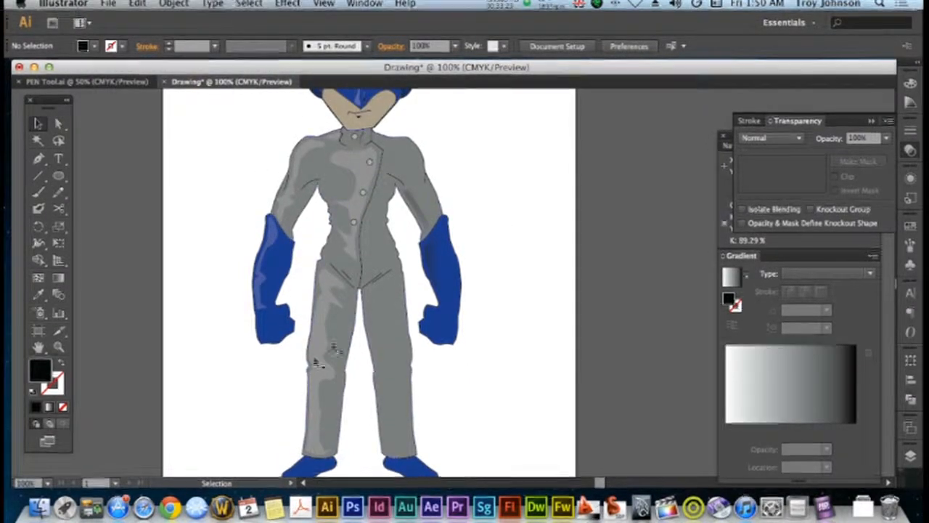
{"action": "scroll", "coordinate": [361, 315], "scroll_direction": "up", "scroll_amount": 2}
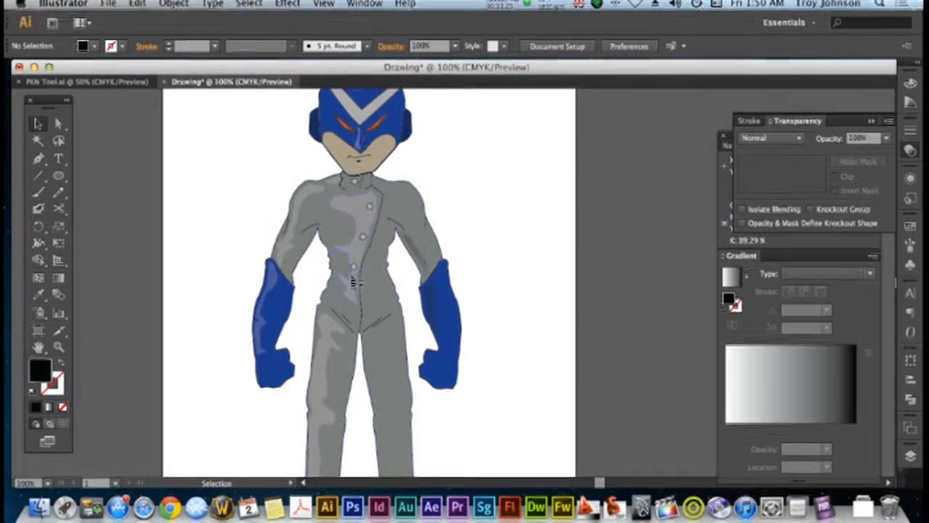
{"action": "scroll", "coordinate": [353, 279], "scroll_direction": "up", "scroll_amount": 3}
{"action": "scroll", "coordinate": [353, 285], "scroll_direction": "down", "scroll_amount": 1}
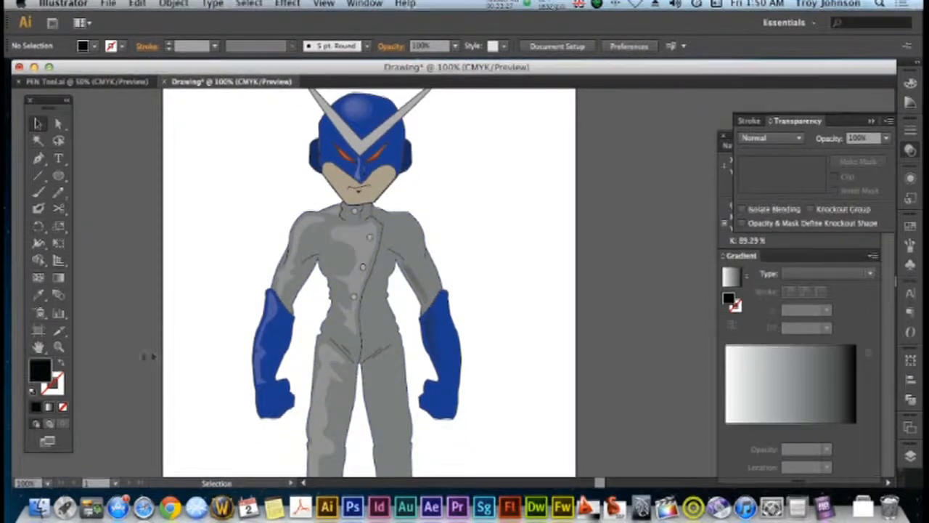
Draw a small closed highlight shape with the Pen tool just beneath the left end of the mouth line
{"action": "left_click", "coordinate": [59, 347]}
{"action": "left_click_drag", "start_coordinate": [288, 147], "coordinate": [441, 248]}
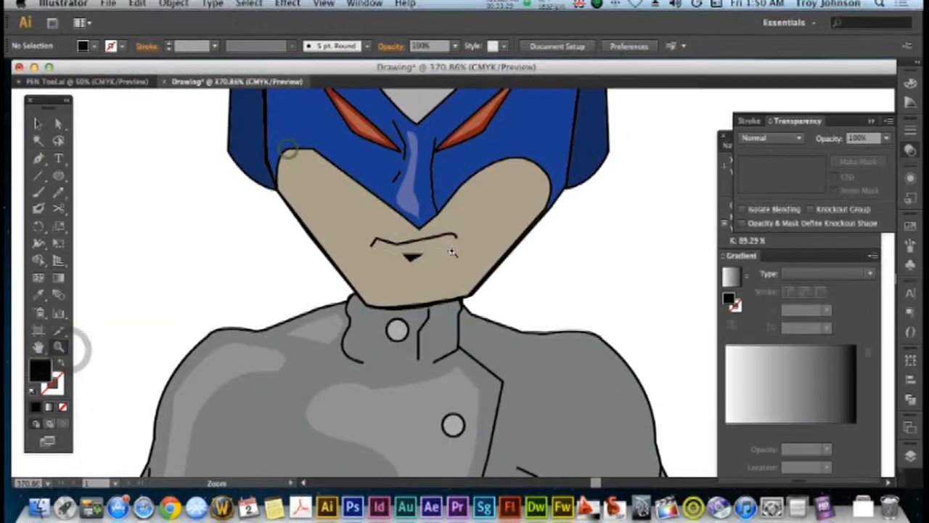
{"action": "key", "text": "p"}
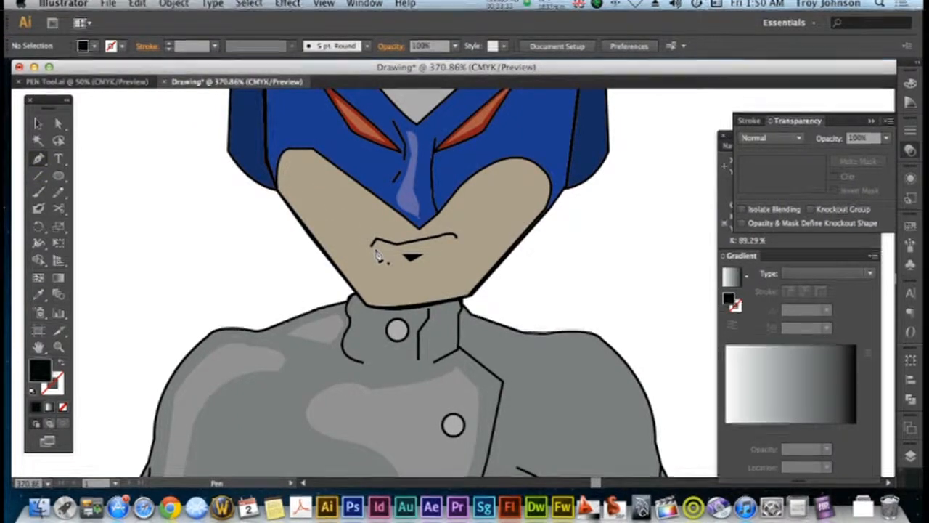
{"action": "left_click", "coordinate": [373, 244]}
{"action": "mouse_move", "coordinate": [378, 249]}
{"action": "left_mouse_down"}
{"action": "mouse_move", "coordinate": [411, 257]}
{"action": "mouse_move", "coordinate": [380, 256]}
{"action": "left_mouse_up"}
{"action": "left_click", "coordinate": [377, 252]}
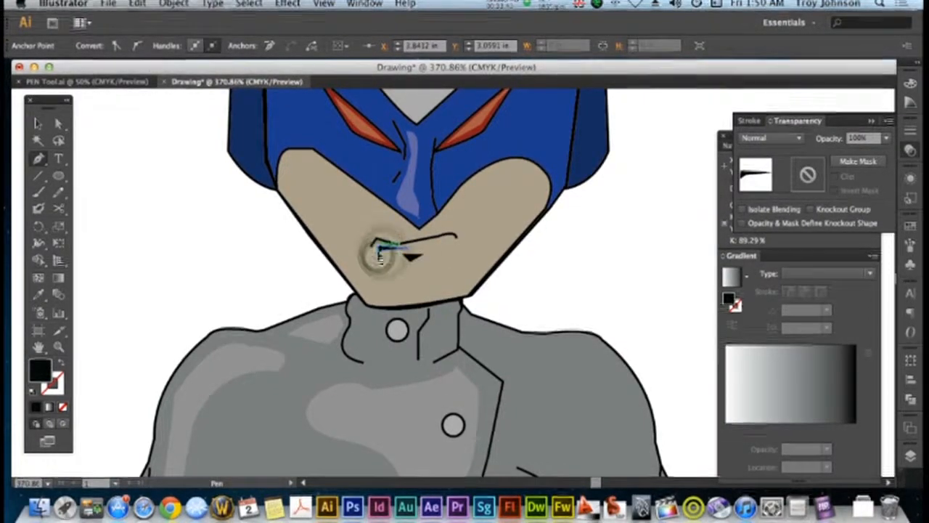
Copy the left shoulder highlight's 20% white fill onto the lower-lip shape with the Eyedropper and deselect it
{"action": "left_click", "coordinate": [39, 296]}
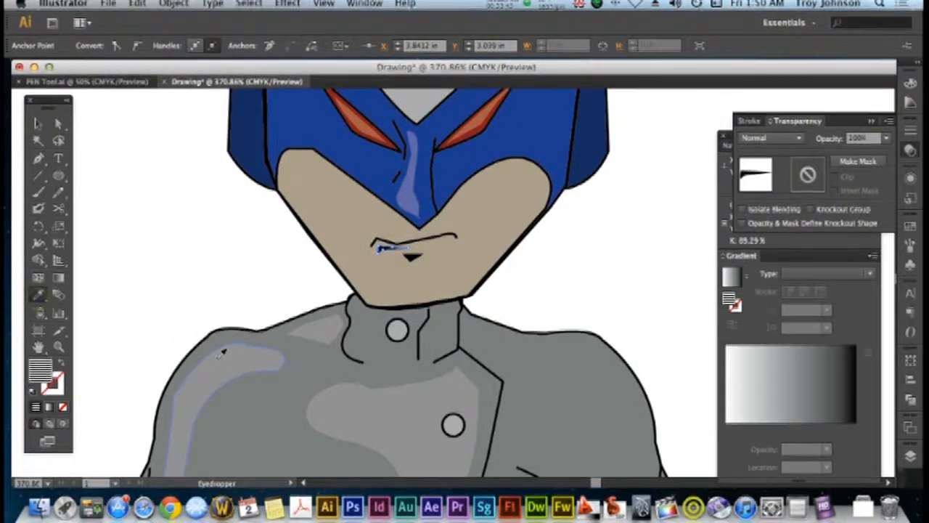
{"action": "left_click", "coordinate": [37, 123]}
{"action": "left_click", "coordinate": [210, 215]}
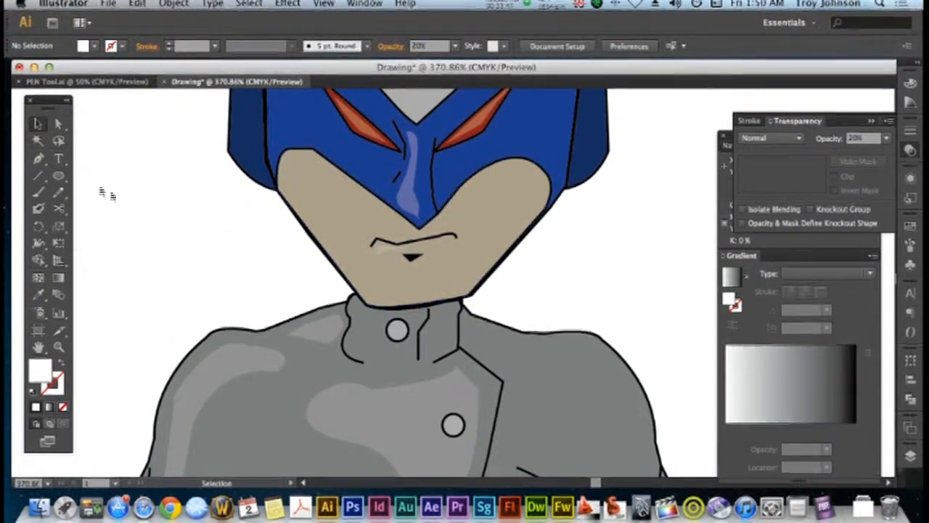
Draw a thin white upper-lip highlight with the Pen tool, following the mouth line from its left end to its right end
{"action": "left_click", "coordinate": [39, 158]}
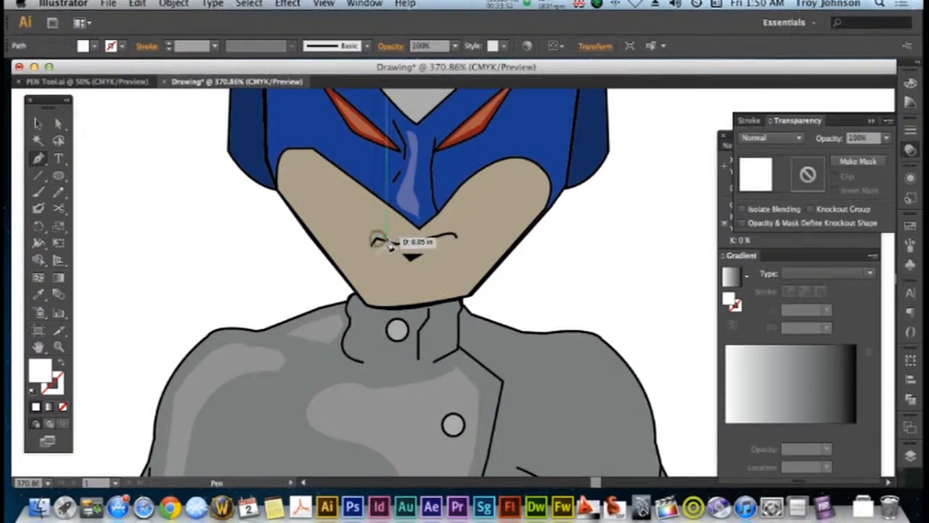
{"action": "left_click_drag", "start_coordinate": [392, 244], "coordinate": [414, 248]}
{"action": "left_click", "coordinate": [409, 240]}
{"action": "left_click", "coordinate": [454, 233]}
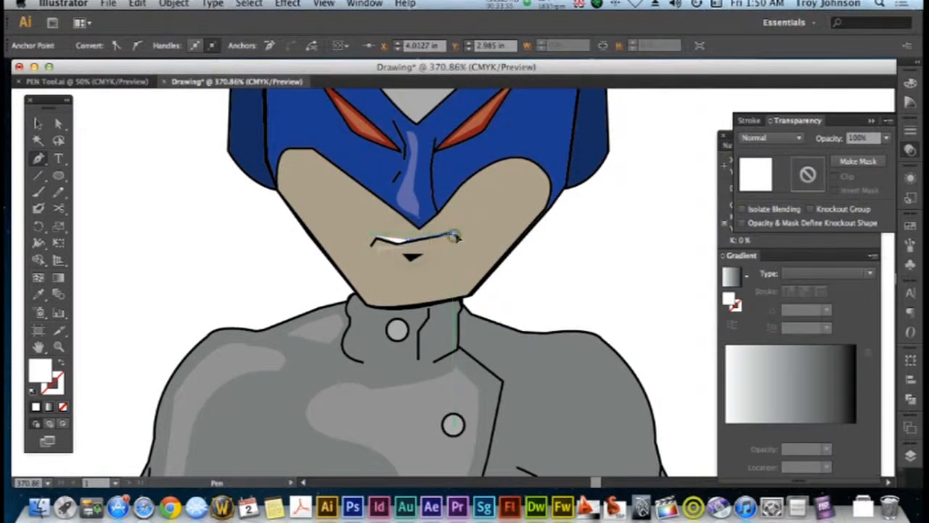
{"action": "left_click_drag", "start_coordinate": [456, 234], "coordinate": [438, 236]}
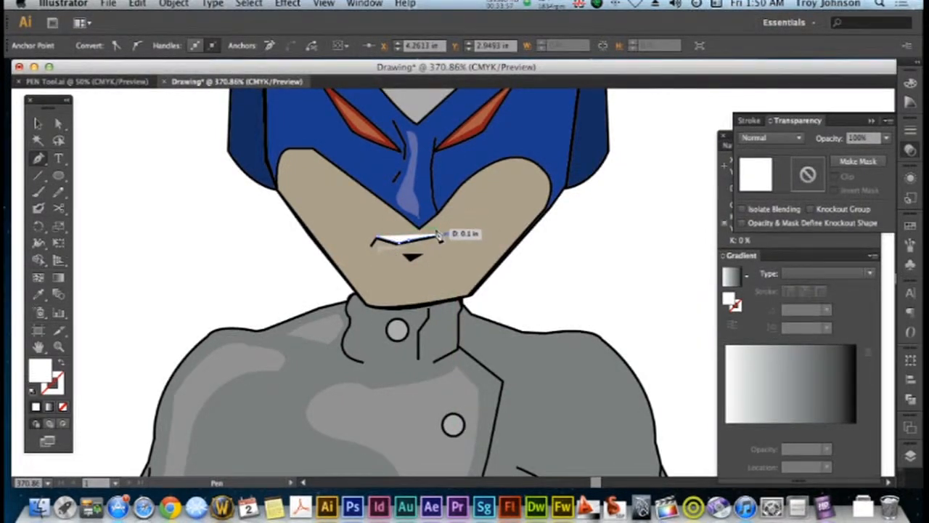
{"action": "left_click", "coordinate": [437, 233]}
{"action": "left_click_drag", "start_coordinate": [415, 234], "coordinate": [407, 235]}
{"action": "left_click", "coordinate": [377, 237]}
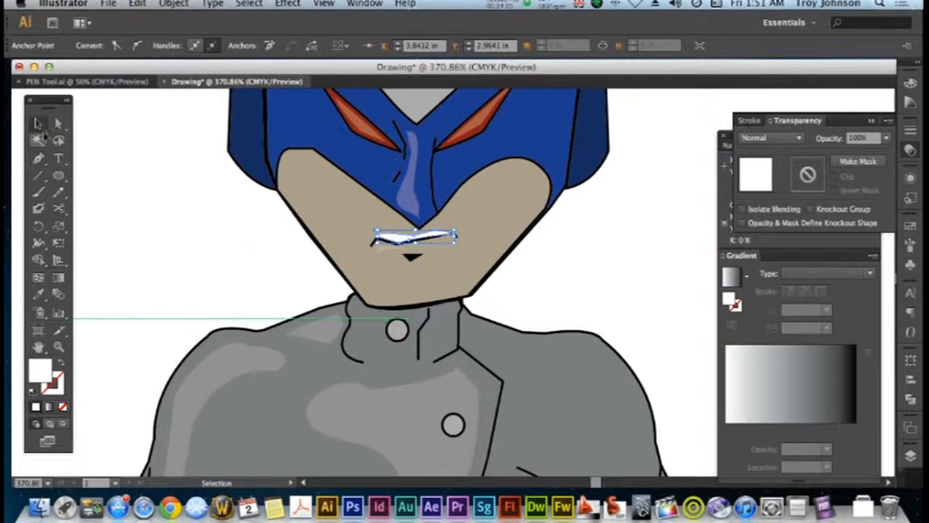
Set the opacity of the upper-lip highlight to 20% and deselect it
{"action": "left_click", "coordinate": [189, 205]}
{"action": "left_click", "coordinate": [395, 236]}
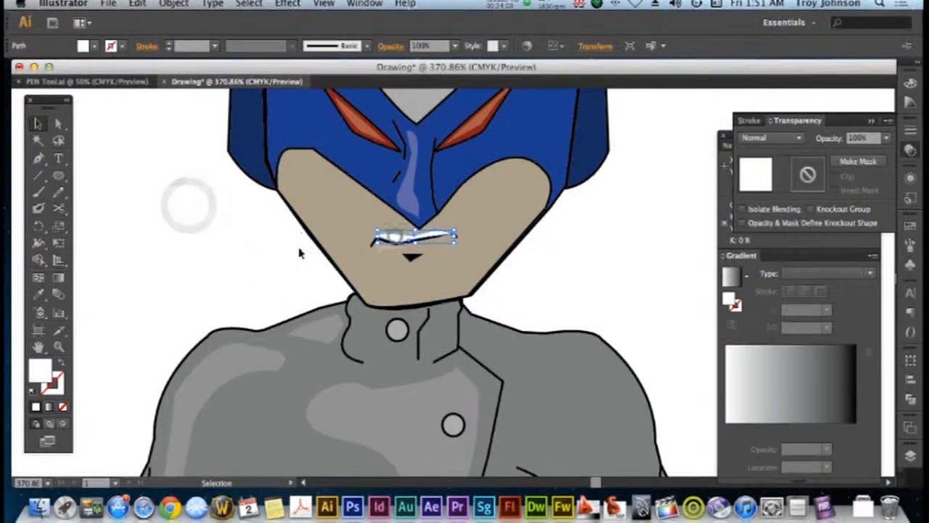
{"action": "left_click", "coordinate": [885, 140]}
{"action": "left_click", "coordinate": [867, 168]}
{"action": "left_click", "coordinate": [659, 258]}
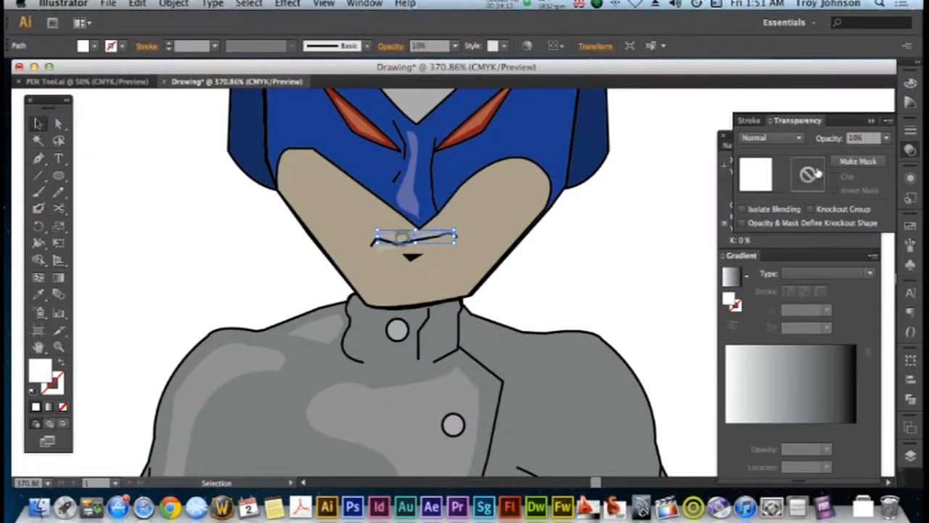
{"action": "left_click", "coordinate": [887, 139]}
{"action": "left_click", "coordinate": [870, 182]}
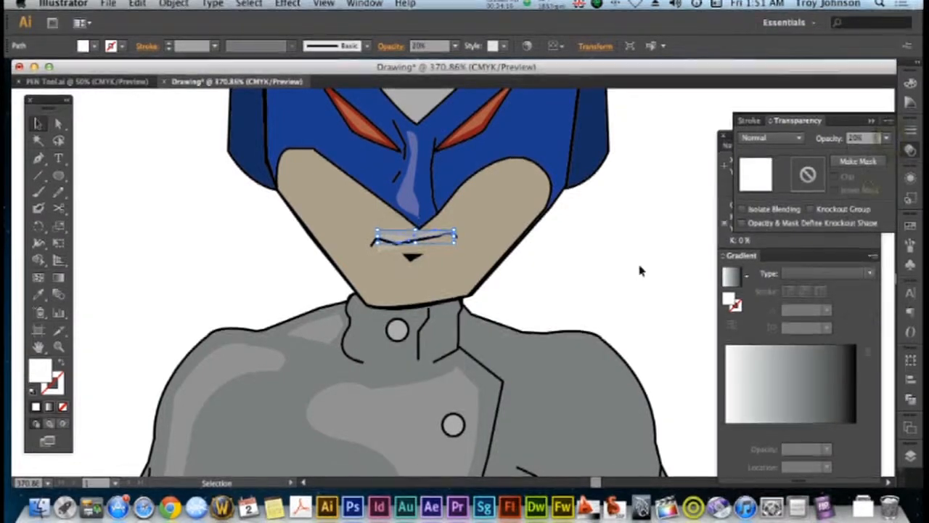
{"action": "left_click", "coordinate": [607, 270]}
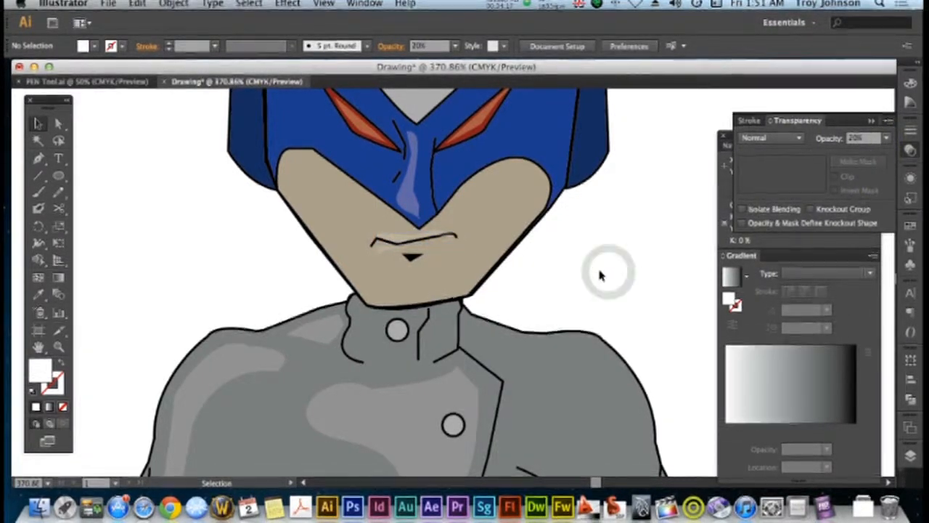
Draw a white highlight shape with the Pen tool along the left side of the face, from the mask edge down to the chin
{"action": "key", "text": "super+minus"}
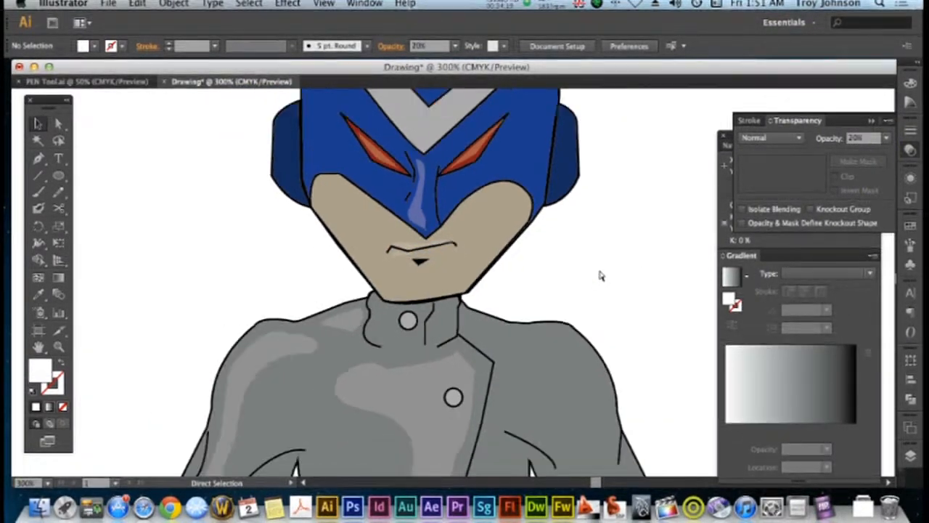
{"action": "key", "text": "super+minus"}
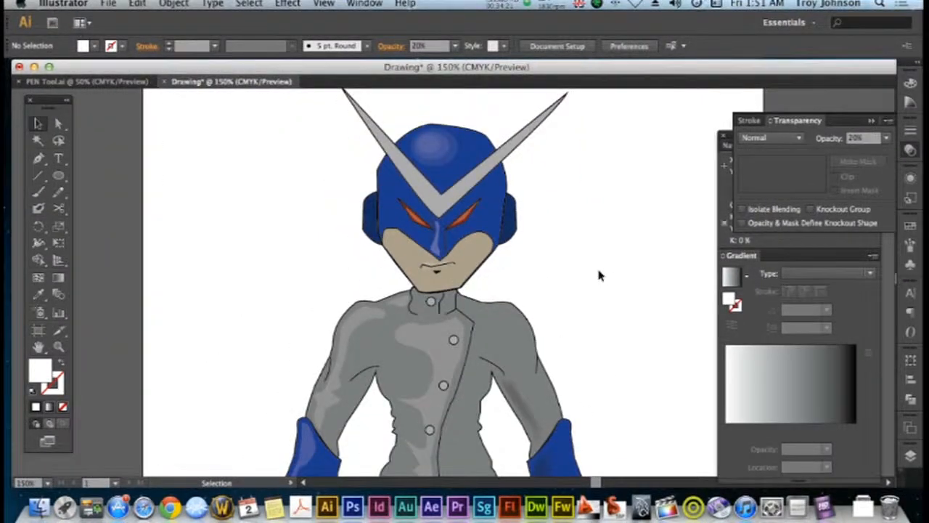
{"action": "left_click", "coordinate": [39, 158]}
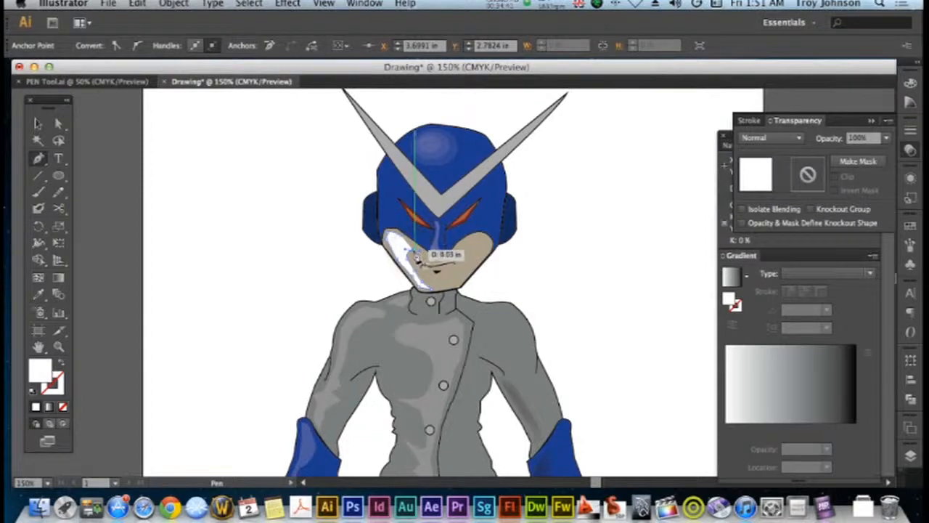
{"action": "left_click", "coordinate": [401, 236]}
Copy the left shoulder highlight's 20% white fill onto the cheek shape with the Eyedropper and deselect it
{"action": "left_click", "coordinate": [39, 294]}
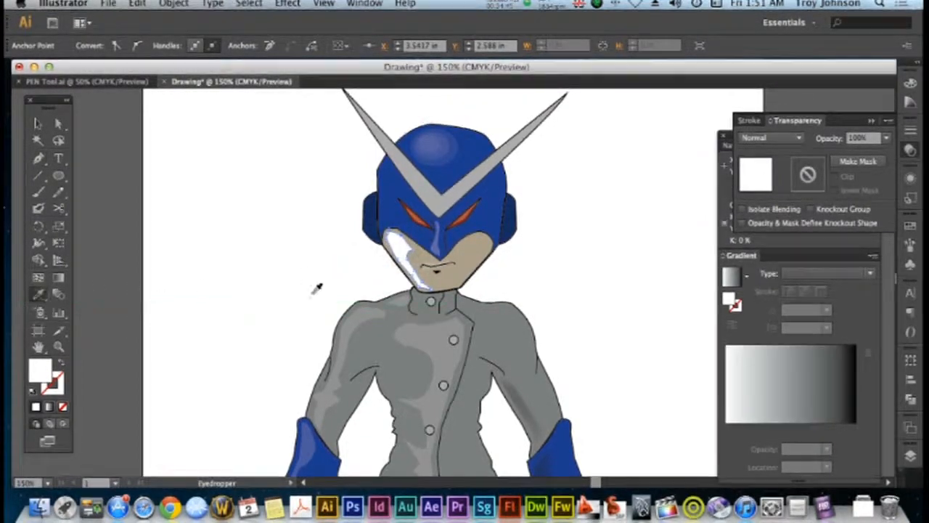
{"action": "left_click", "coordinate": [358, 312]}
{"action": "left_click", "coordinate": [40, 123]}
{"action": "left_click", "coordinate": [216, 203]}
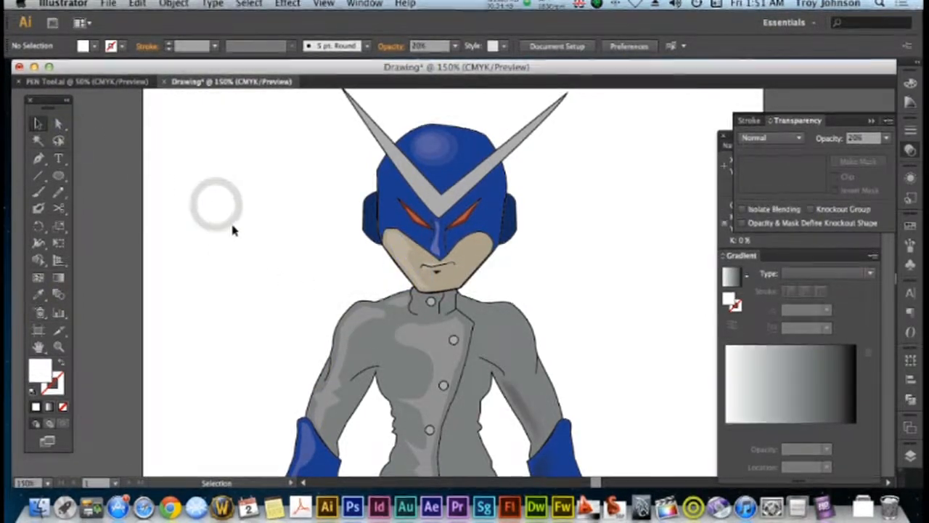
Draw a jagged white highlight with the Pen tool down the left side of the helmet, between its outer edge, the horn and the eye
{"action": "left_click", "coordinate": [39, 159]}
{"action": "left_click", "coordinate": [391, 172]}
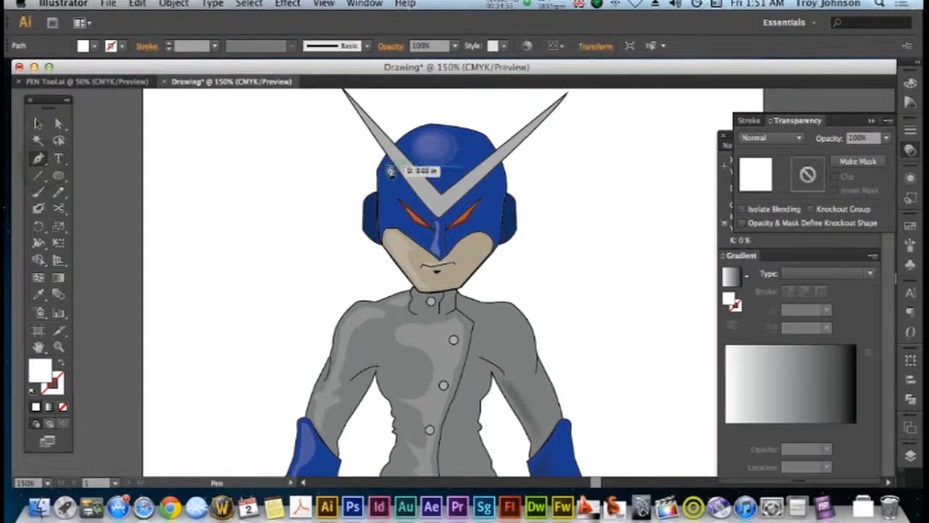
{"action": "left_click", "coordinate": [387, 169]}
{"action": "left_click", "coordinate": [386, 167]}
{"action": "left_click", "coordinate": [381, 172]}
{"action": "left_click", "coordinate": [384, 181]}
{"action": "left_click", "coordinate": [382, 232]}
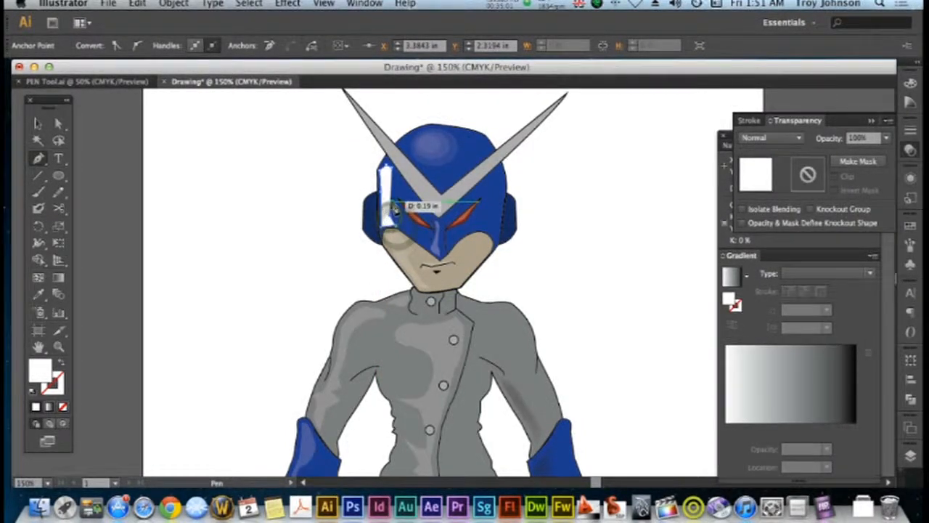
{"action": "left_click", "coordinate": [397, 210]}
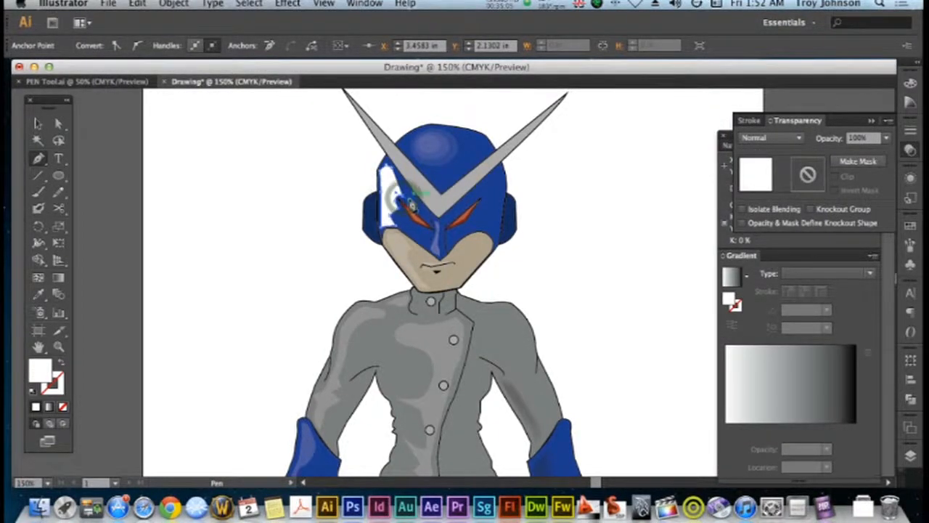
{"action": "left_click", "coordinate": [416, 206]}
{"action": "left_click", "coordinate": [399, 194]}
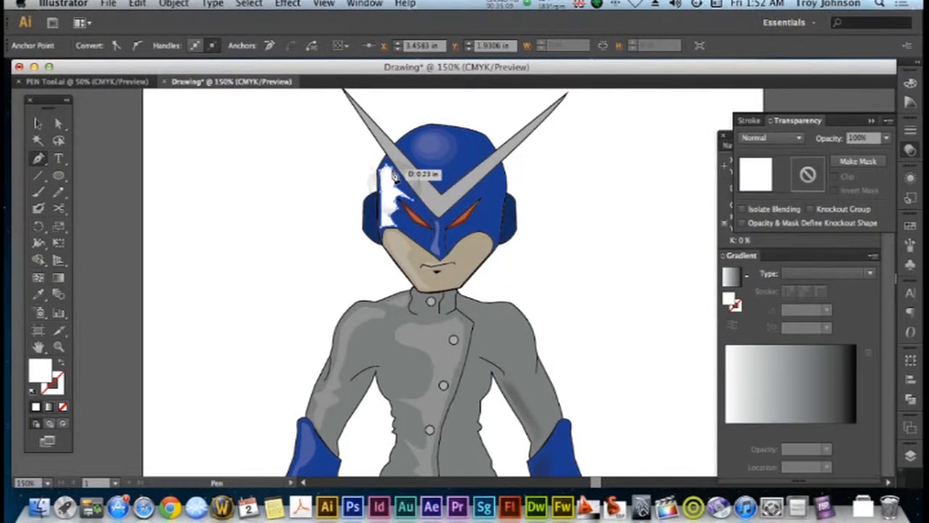
{"action": "left_click", "coordinate": [391, 169]}
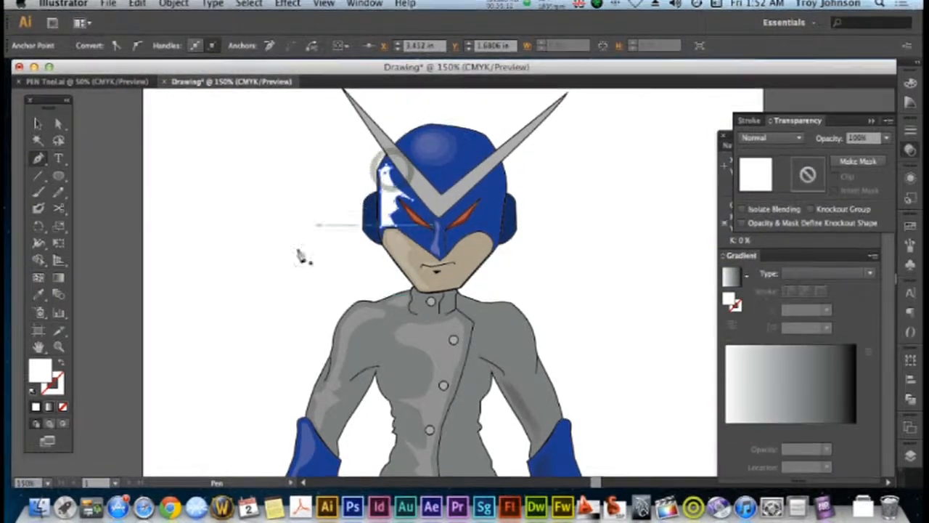
Copy the nose highlight's 30% white fill onto the jagged helmet shape with the Eyedropper and deselect it
{"action": "left_click", "coordinate": [38, 294]}
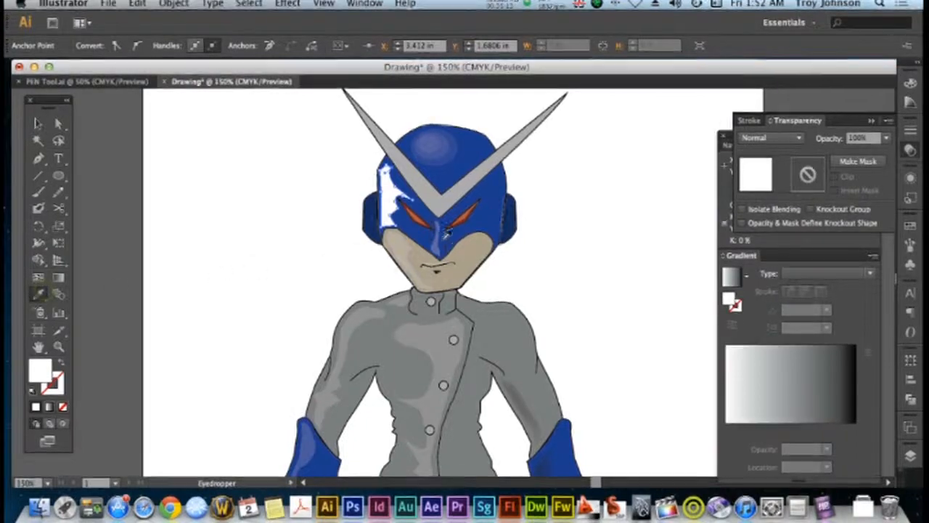
{"action": "left_click", "coordinate": [440, 240]}
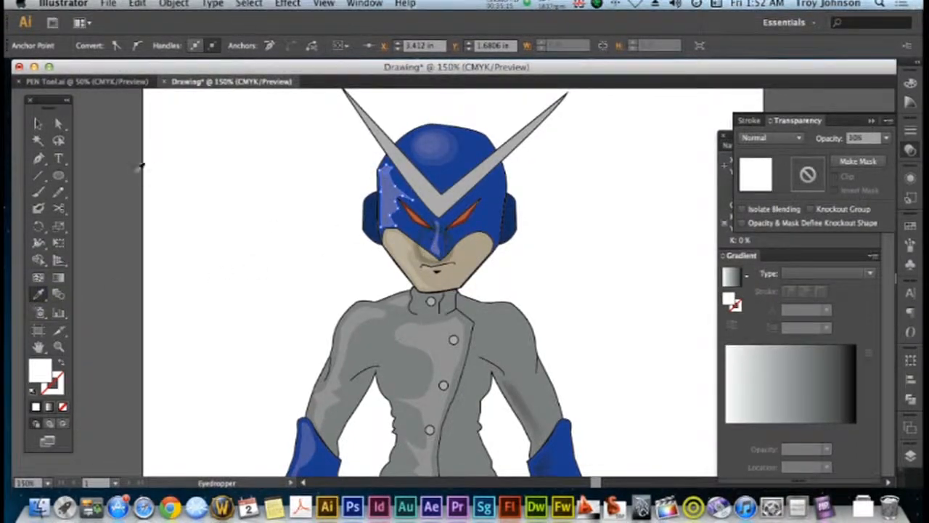
{"action": "left_click", "coordinate": [38, 124]}
{"action": "left_click", "coordinate": [225, 173]}
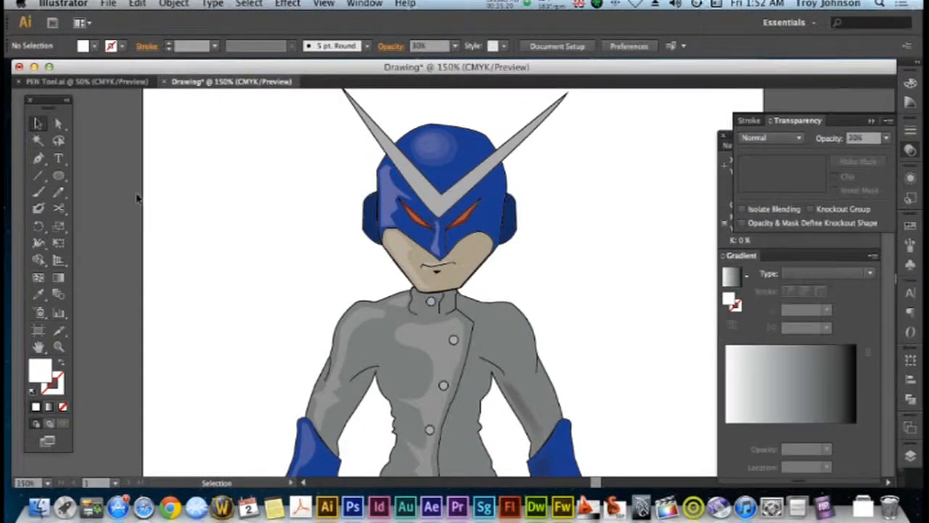
Draw a narrow V-shaped highlight inside the horns and give it the helmet highlight's 30% white fill with the Eyedropper
{"action": "left_click", "coordinate": [39, 159]}
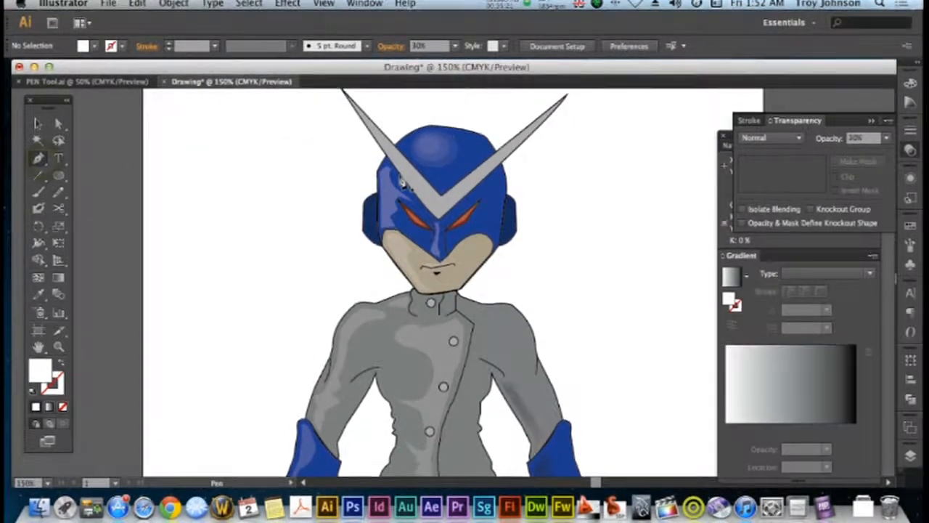
{"action": "scroll", "coordinate": [367, 156], "scroll_direction": "up", "scroll_amount": 2}
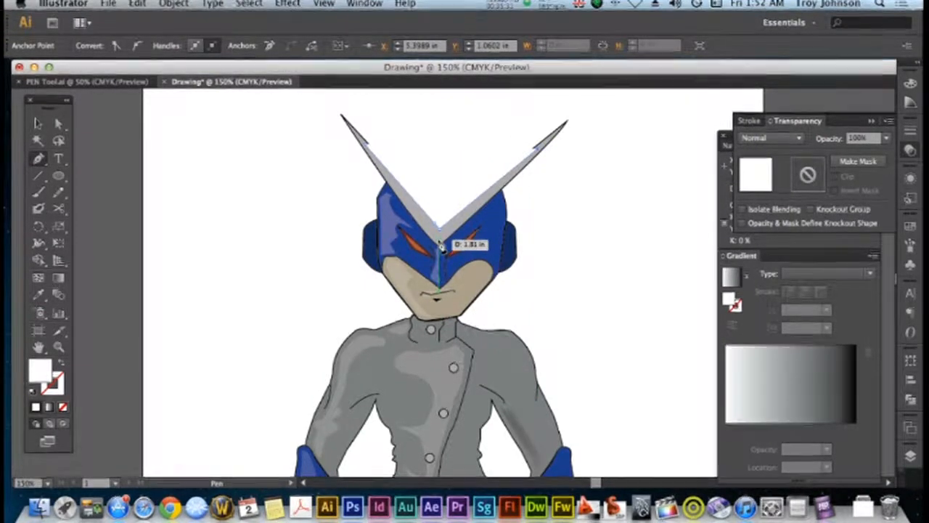
{"action": "left_click", "coordinate": [365, 145]}
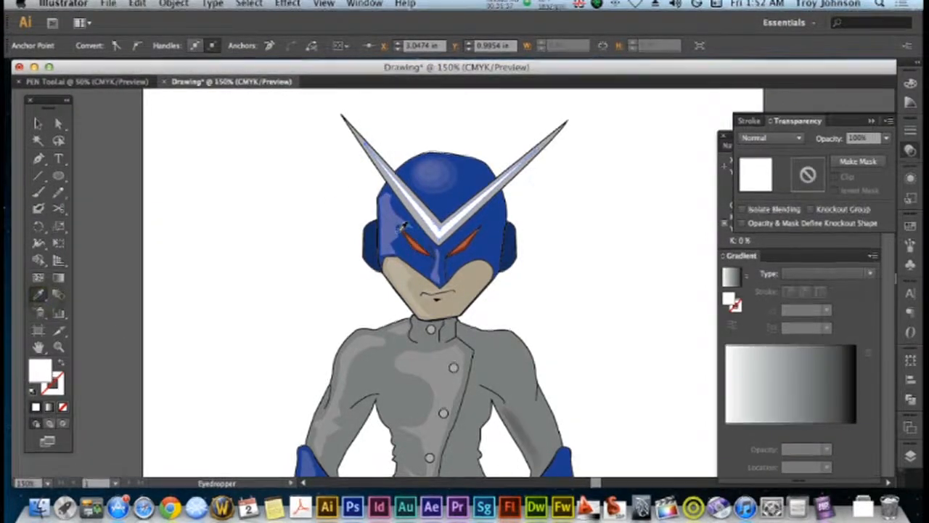
{"action": "left_click", "coordinate": [37, 124]}
{"action": "left_click", "coordinate": [244, 209]}
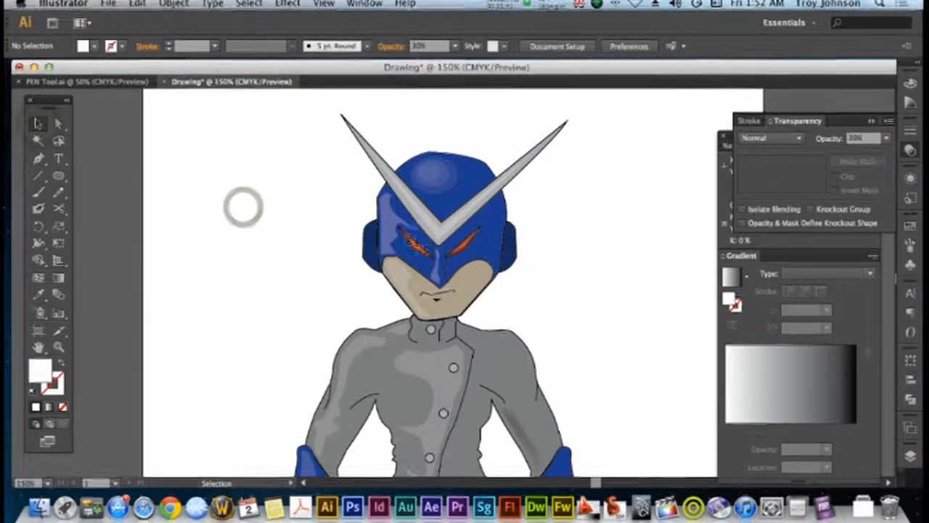
Set the opacity of the V-shaped horn highlight to 50% and deselect it
{"action": "left_click", "coordinate": [438, 229]}
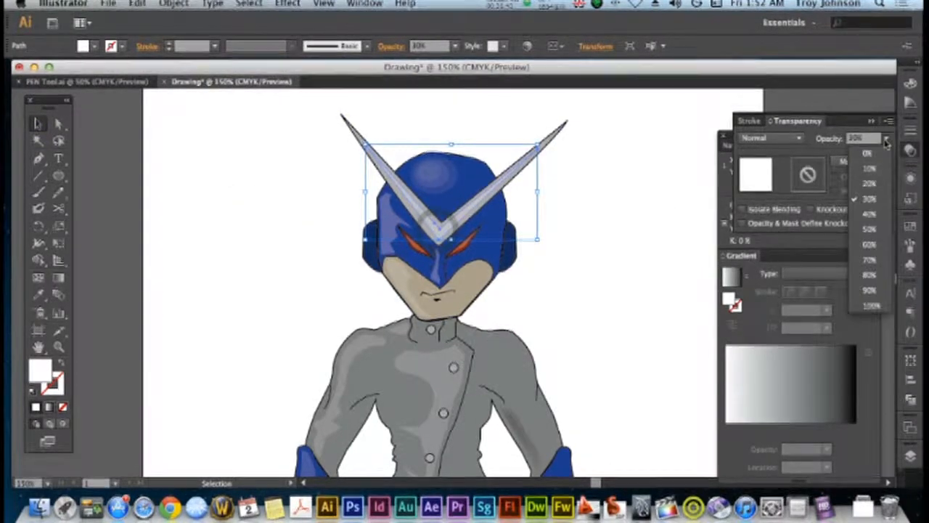
{"action": "left_click", "coordinate": [605, 267]}
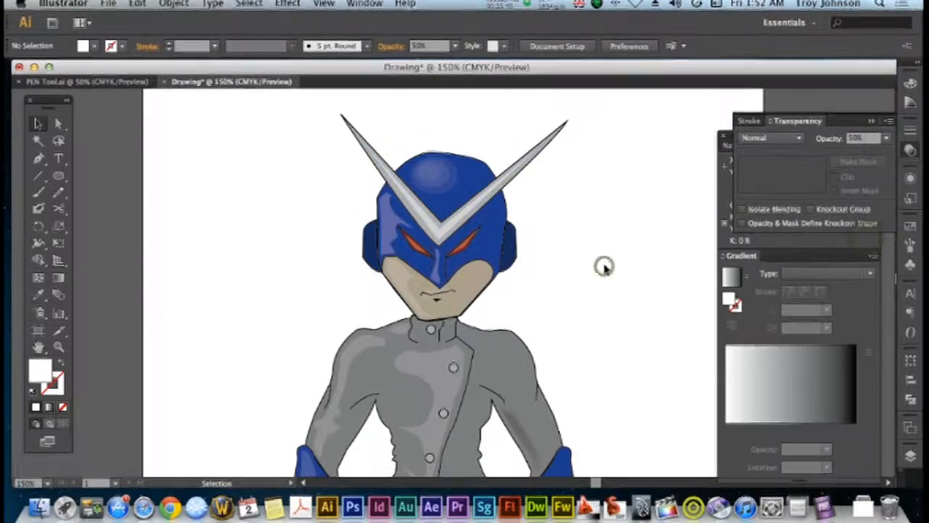
{"action": "key", "text": "super+minus"}
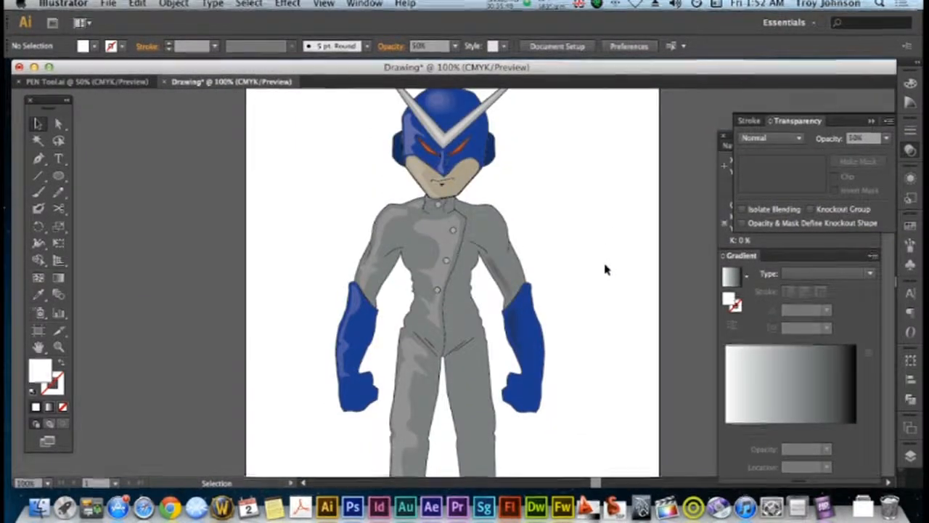
{"action": "key", "text": "super+minus"}
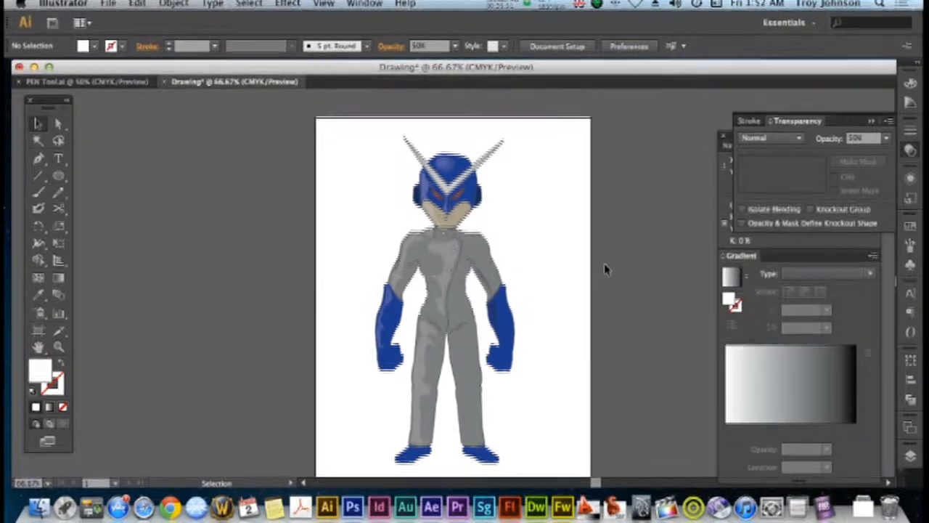